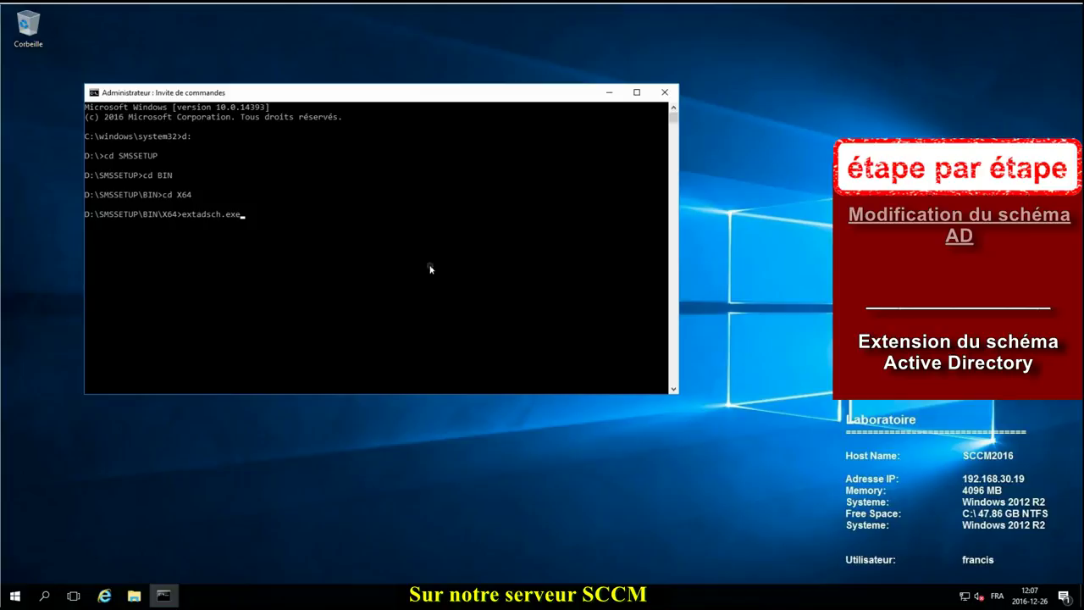
Step: Run extadsch.exe from D:\SMSSETUP\BIN\X64 to extend the schema, then close Command Prompt
{"action": "key", "text": "Return"}
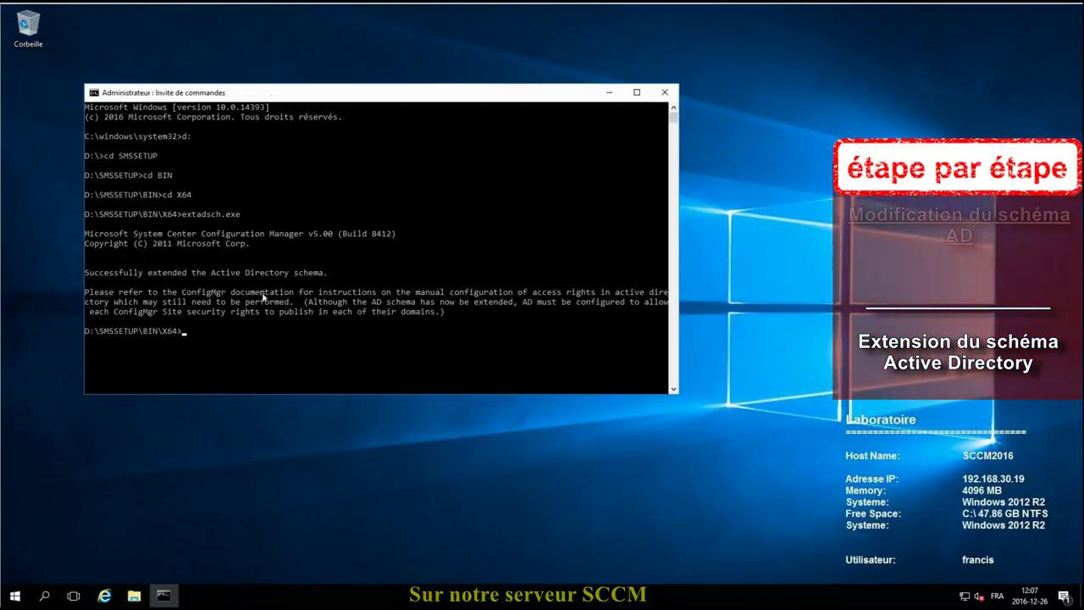
{"action": "left_click", "coordinate": [665, 93]}
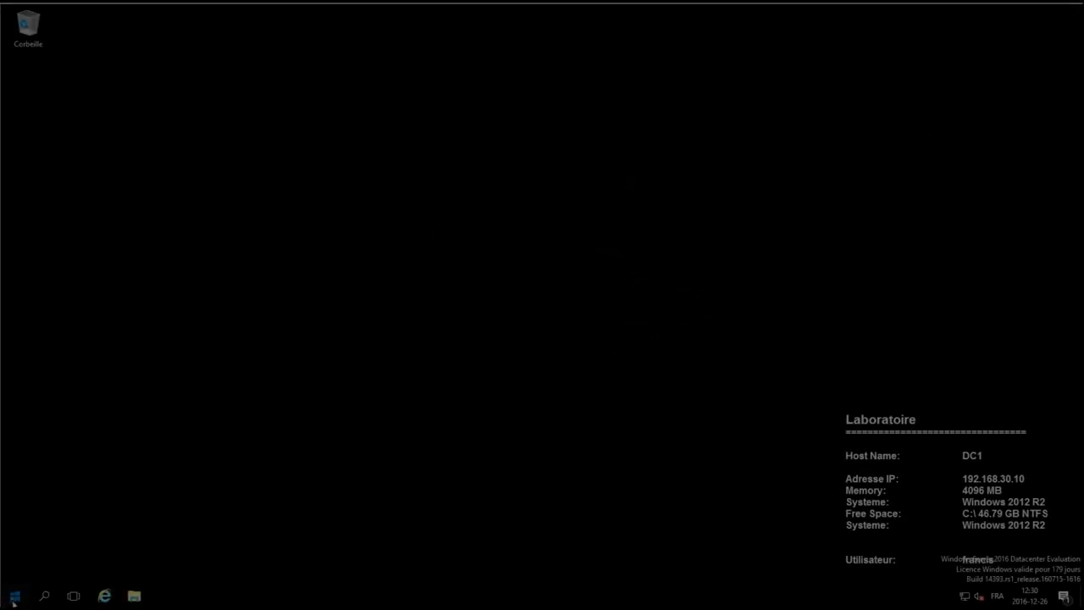
Step: Launch Server Manager and open Active Directory Users and Computers from its Tools menu
{"action": "left_click", "coordinate": [14, 597]}
{"action": "left_click", "coordinate": [211, 260]}
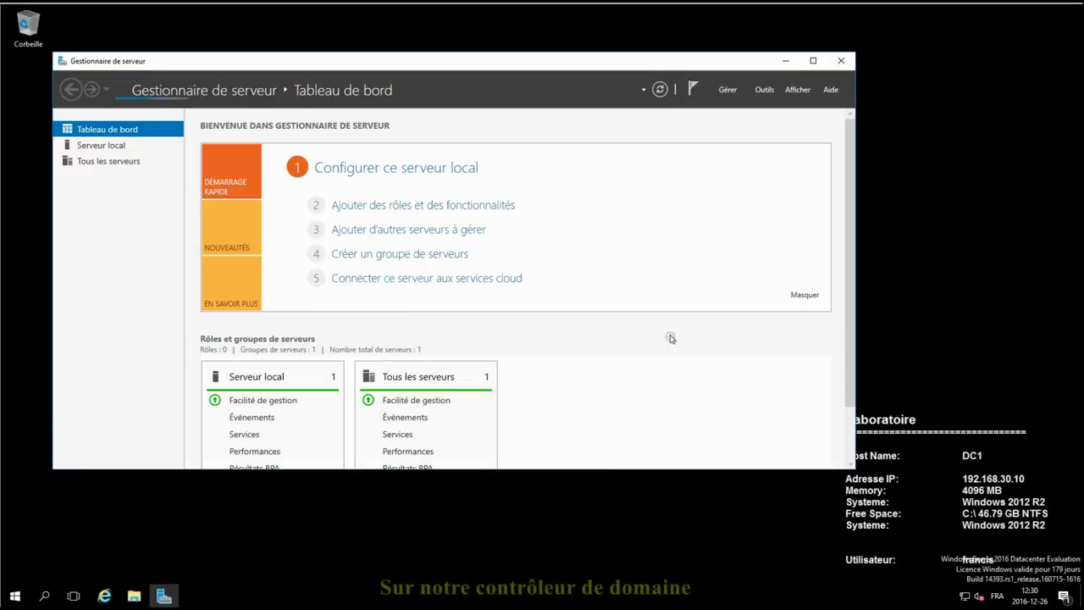
{"action": "left_click", "coordinate": [763, 90]}
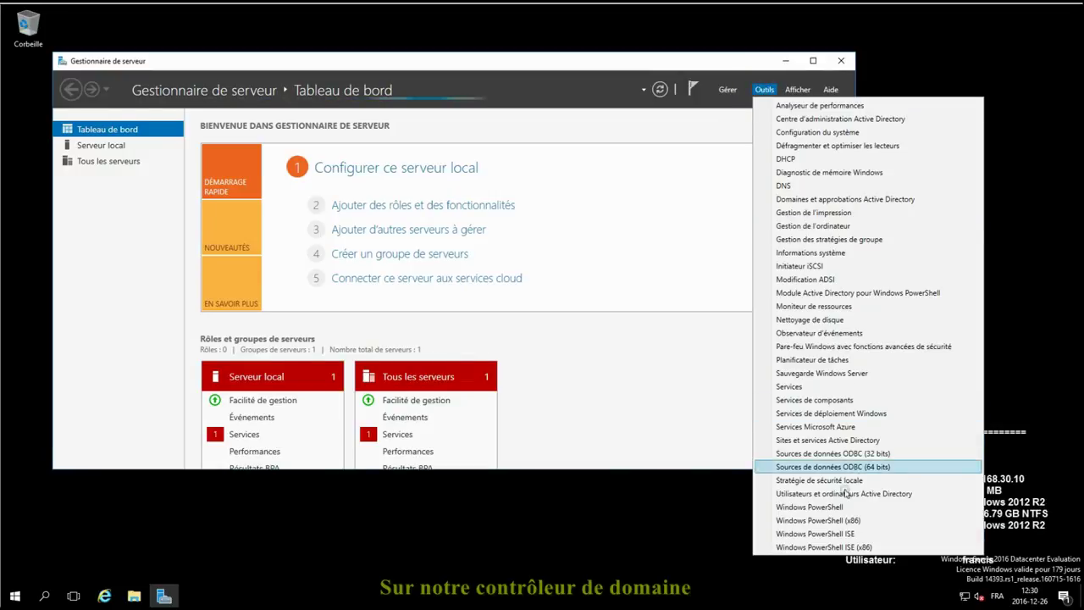
{"action": "left_click", "coordinate": [805, 537]}
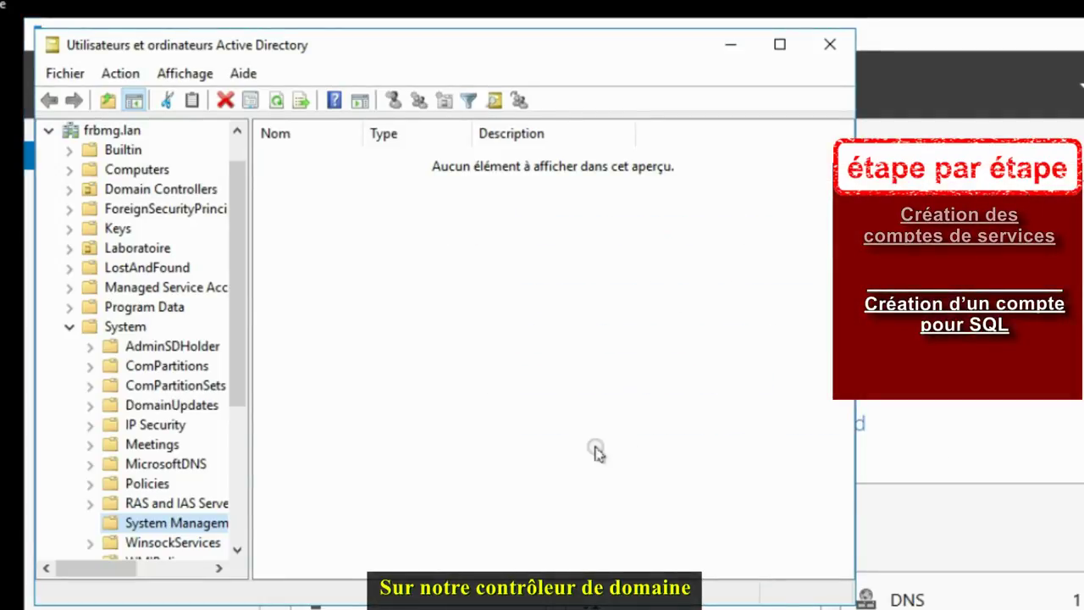
Step: Start a new user in Laboratoire/CompteService named SVC_SQL with logon name SVC_SQL
{"action": "left_click", "coordinate": [126, 326]}
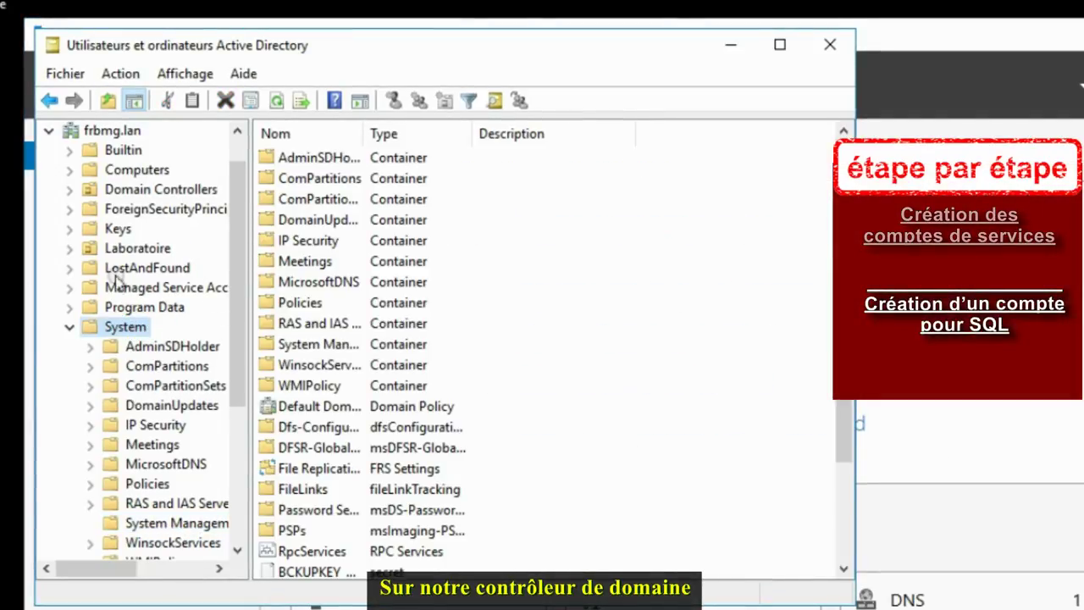
{"action": "double_click", "coordinate": [158, 249]}
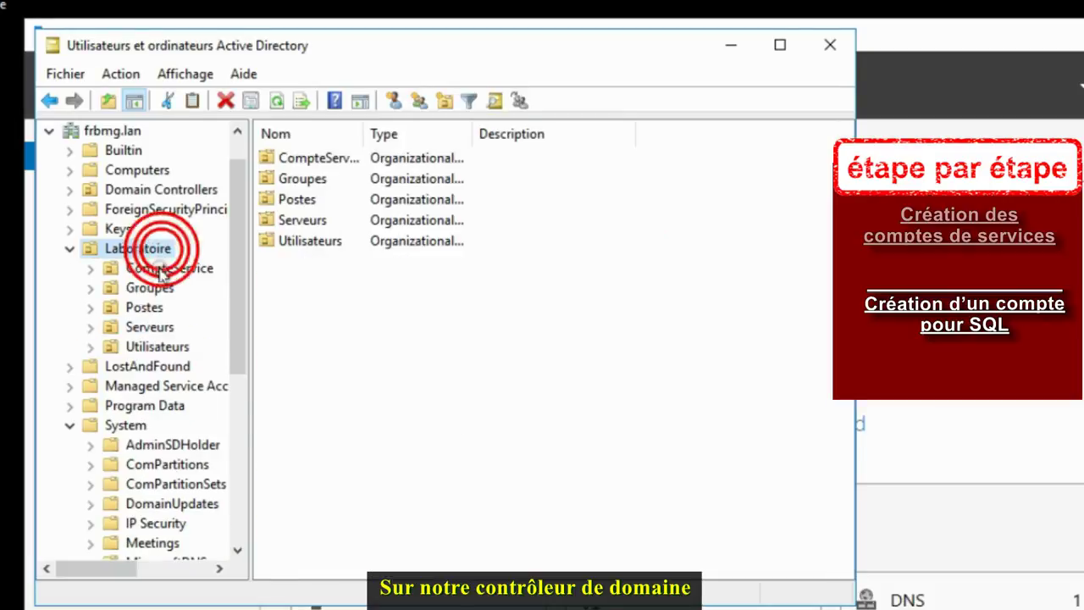
{"action": "left_click", "coordinate": [158, 268]}
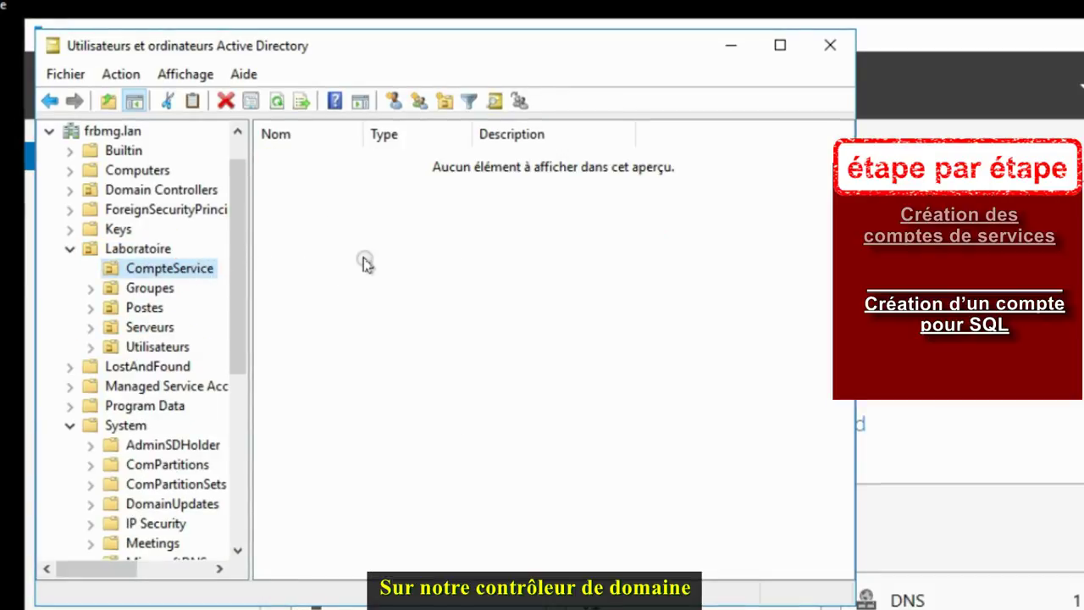
{"action": "left_click", "coordinate": [392, 102]}
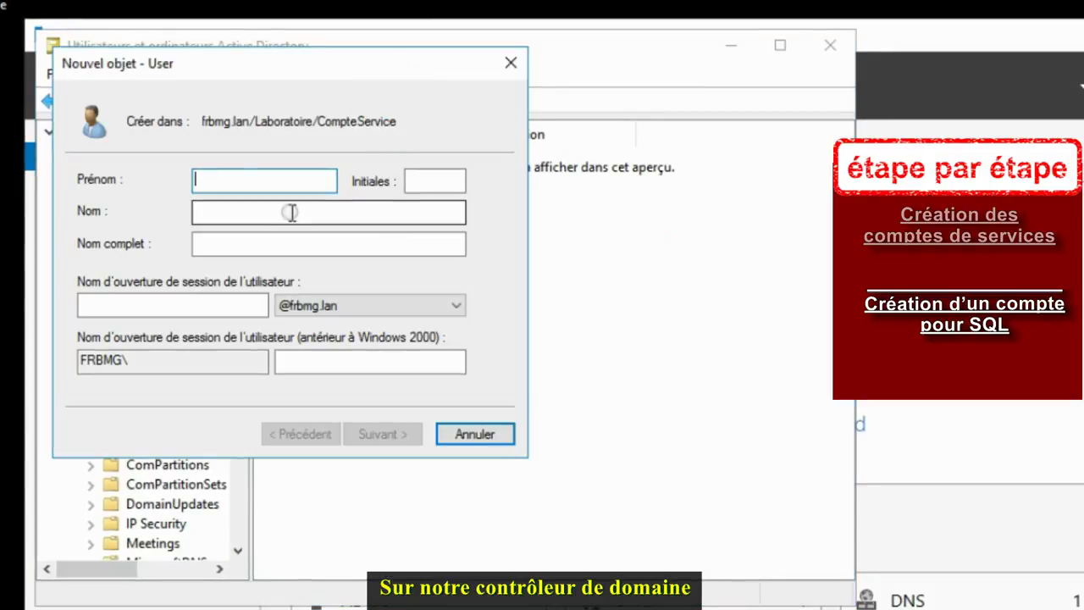
{"action": "type", "text": "SVC"}
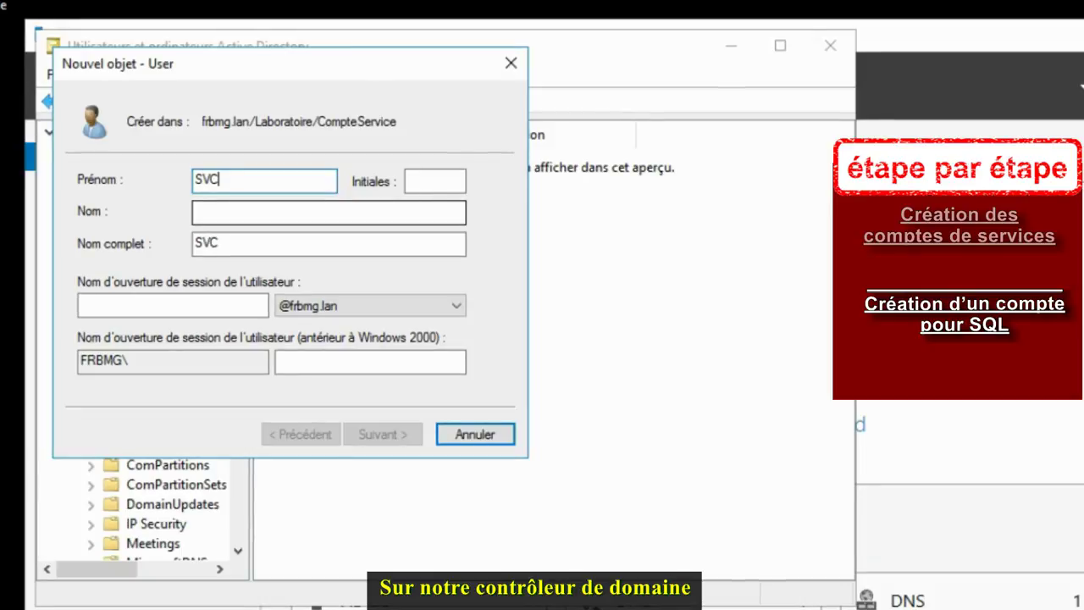
{"action": "type", "text": "_SQL"}
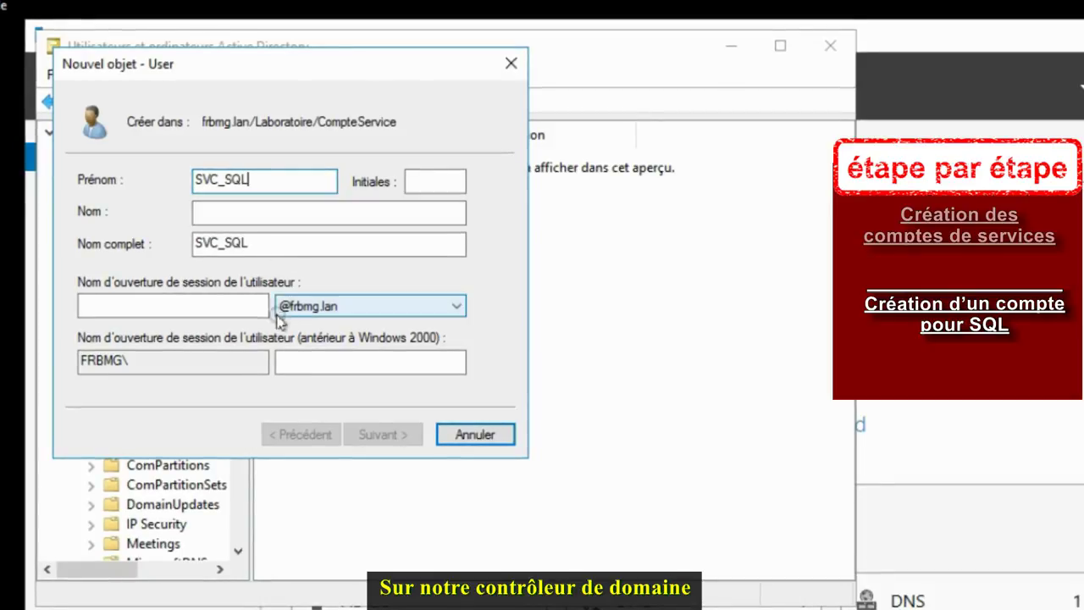
{"action": "left_click", "coordinate": [246, 307]}
{"action": "type", "text": "SV"}
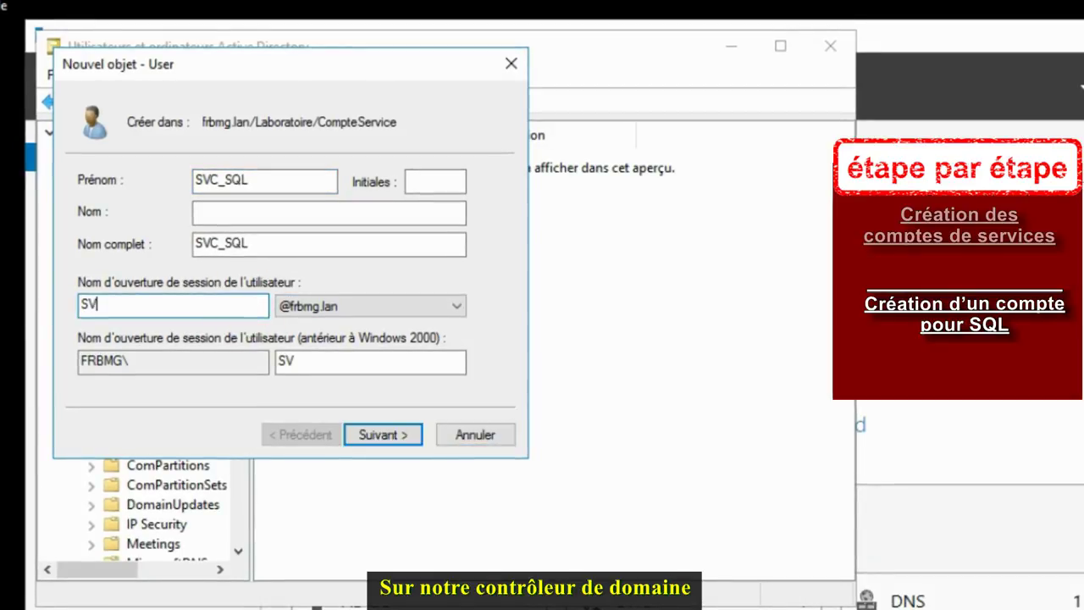
{"action": "type", "text": "C_SQL"}
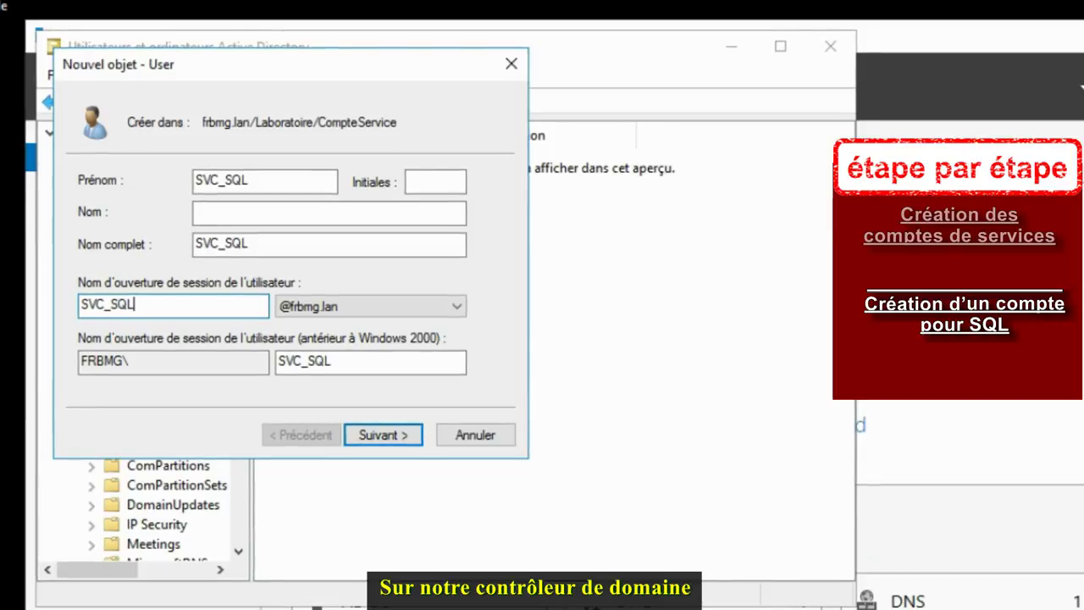
Step: Set the account password to never expire, with no change required at next logon
{"action": "left_click", "coordinate": [391, 437]}
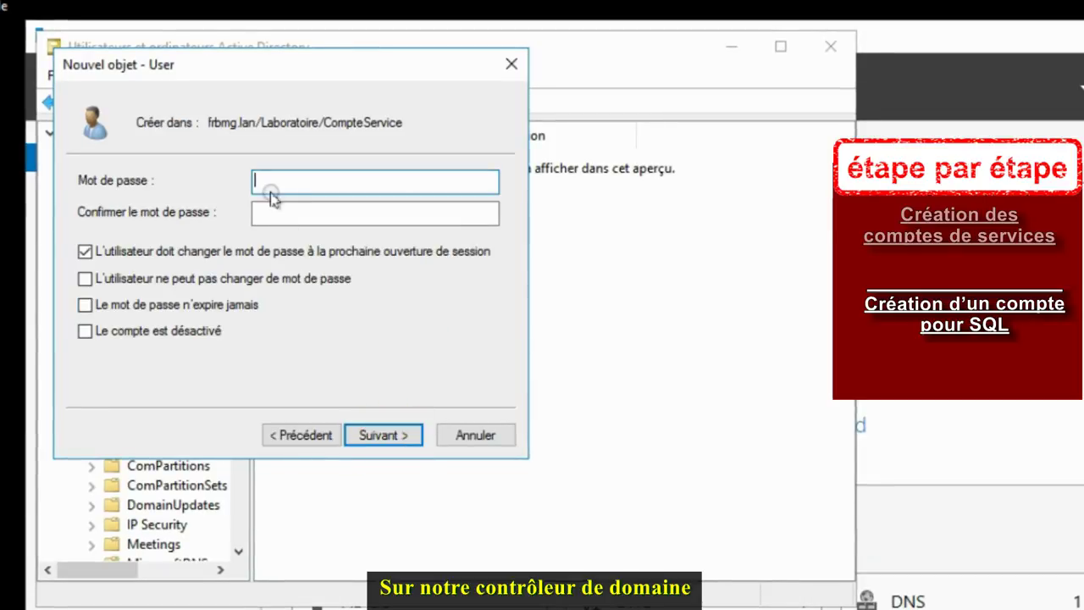
{"action": "type", "text": "P@ss"}
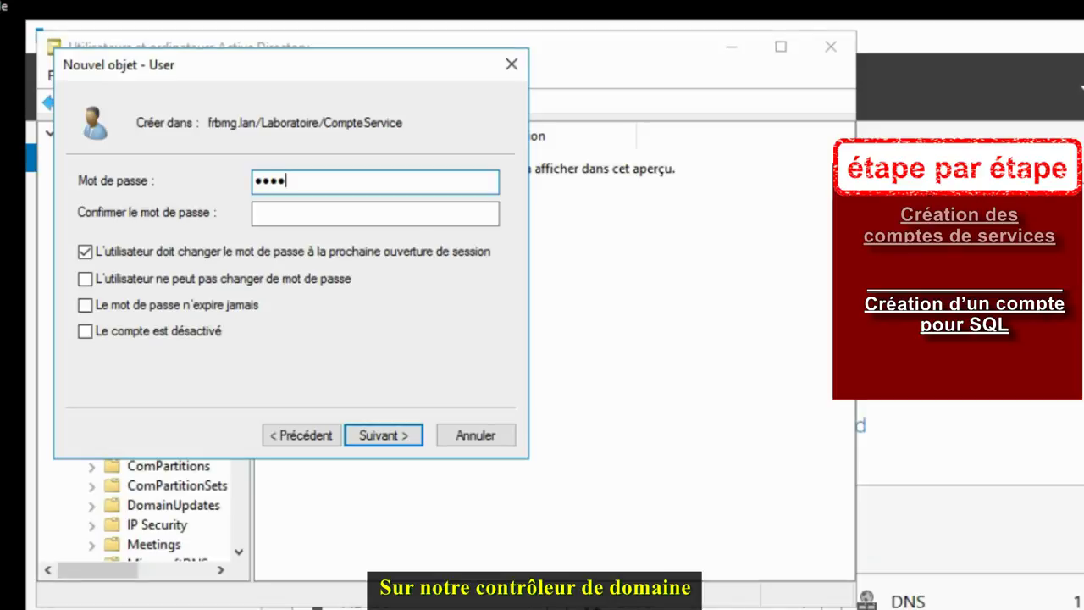
{"action": "type", "text": "word1234"}
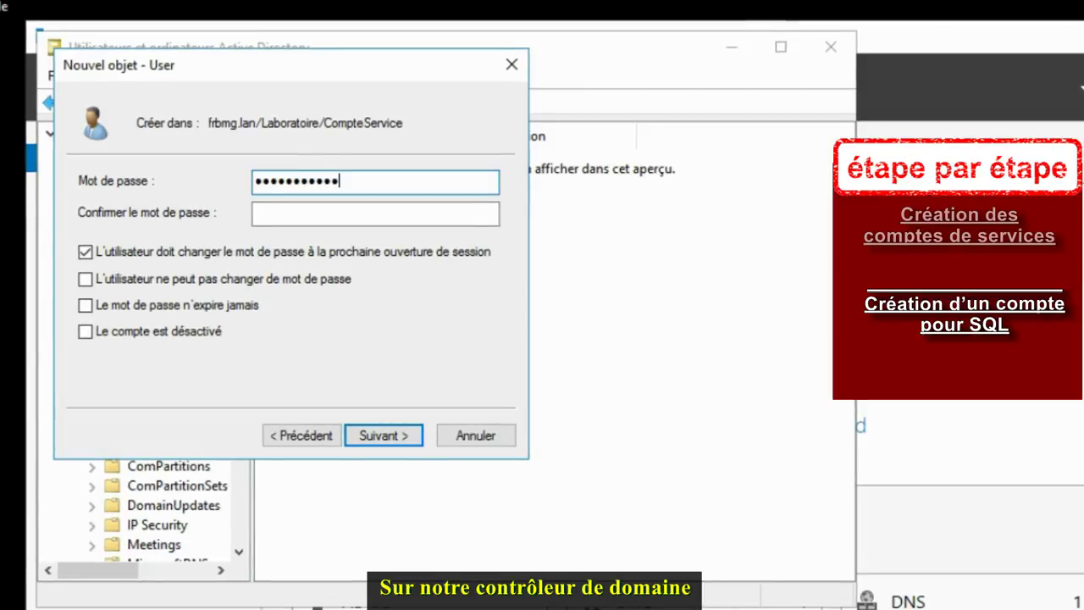
{"action": "key", "text": "Tab"}
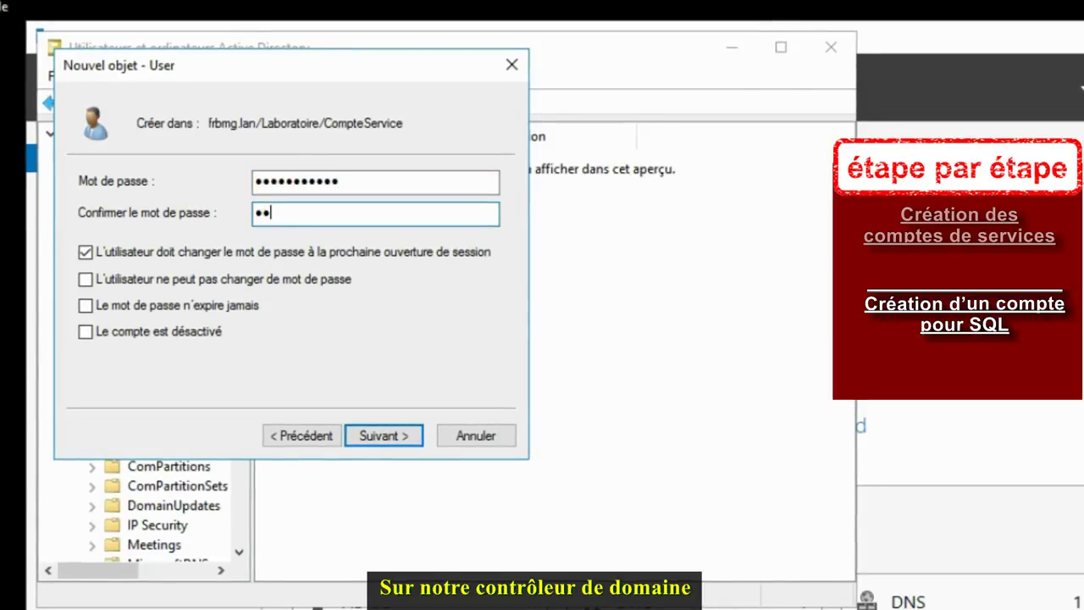
{"action": "type", "text": "P@sswo"}
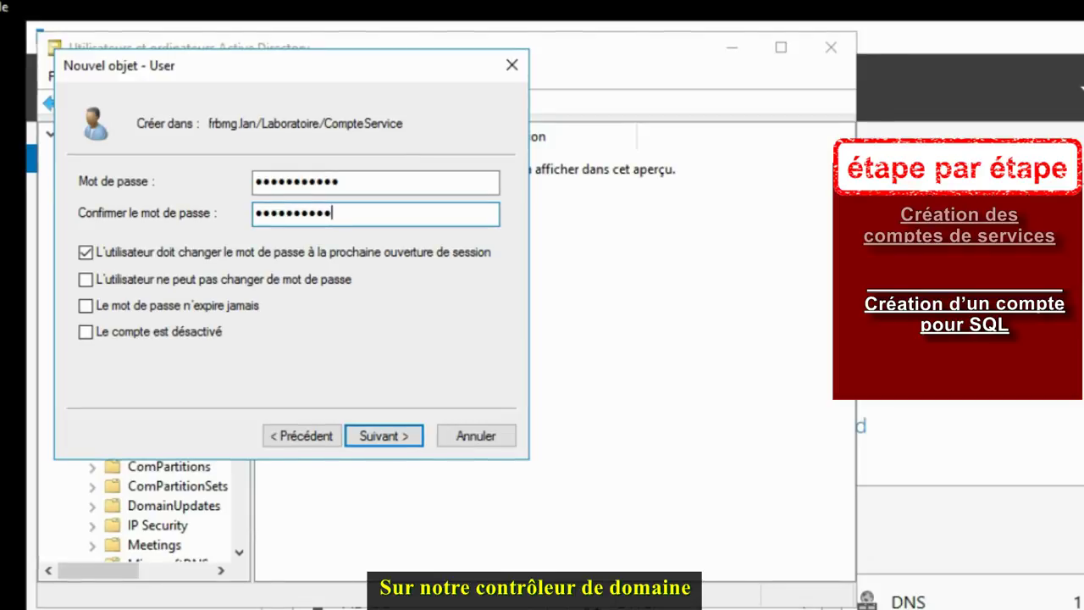
{"action": "left_click", "coordinate": [119, 253]}
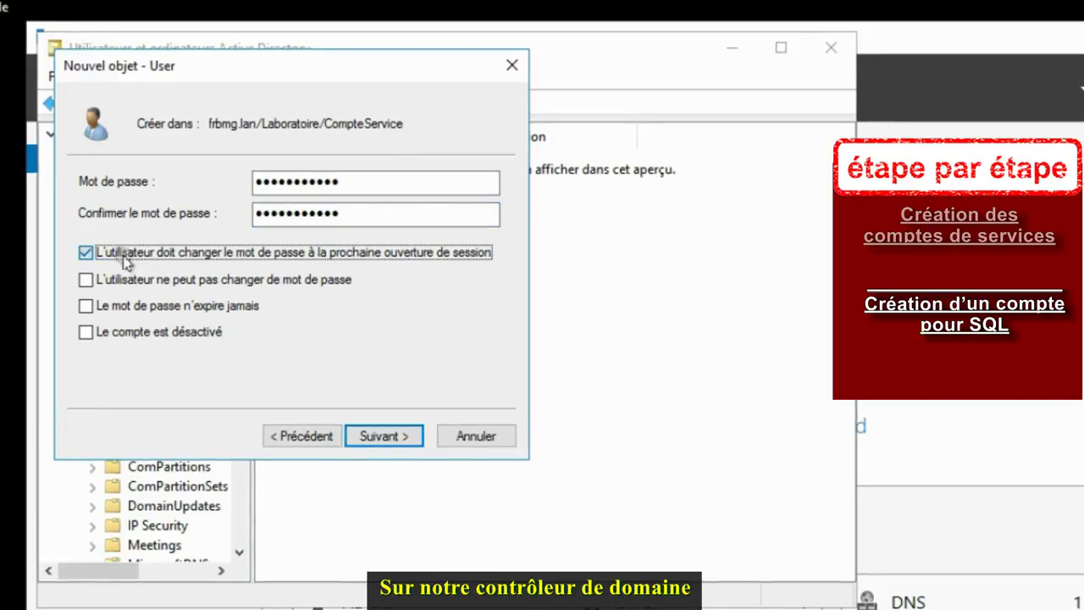
{"action": "left_click", "coordinate": [119, 306]}
{"action": "left_click", "coordinate": [360, 435]}
Step: Finish creating SVC_SQL and give it the description 'Compte de service pour SQL'
{"action": "left_click", "coordinate": [381, 435]}
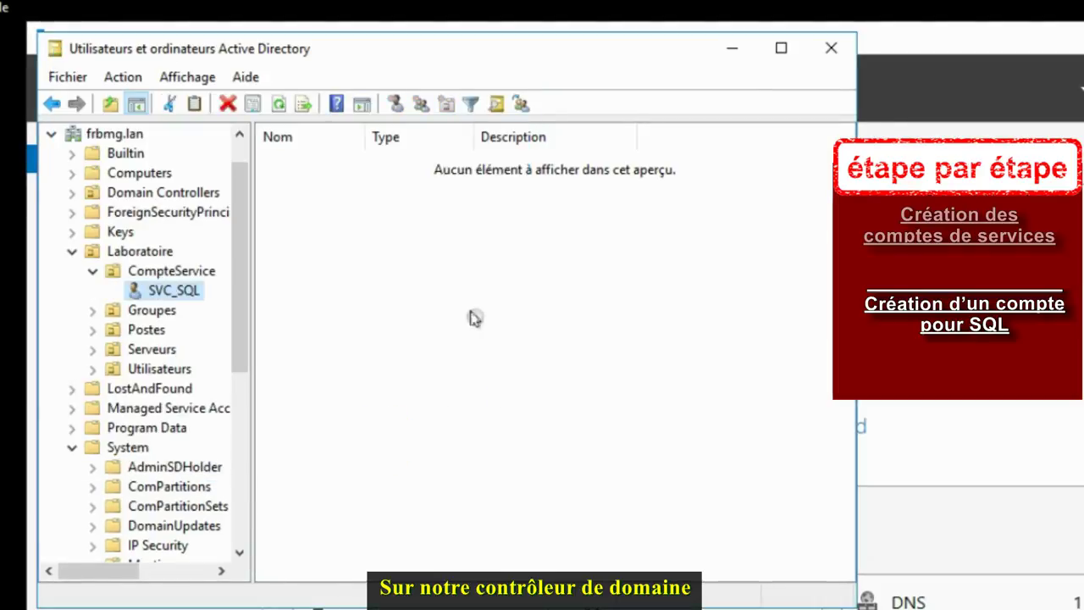
{"action": "right_click", "coordinate": [175, 291]}
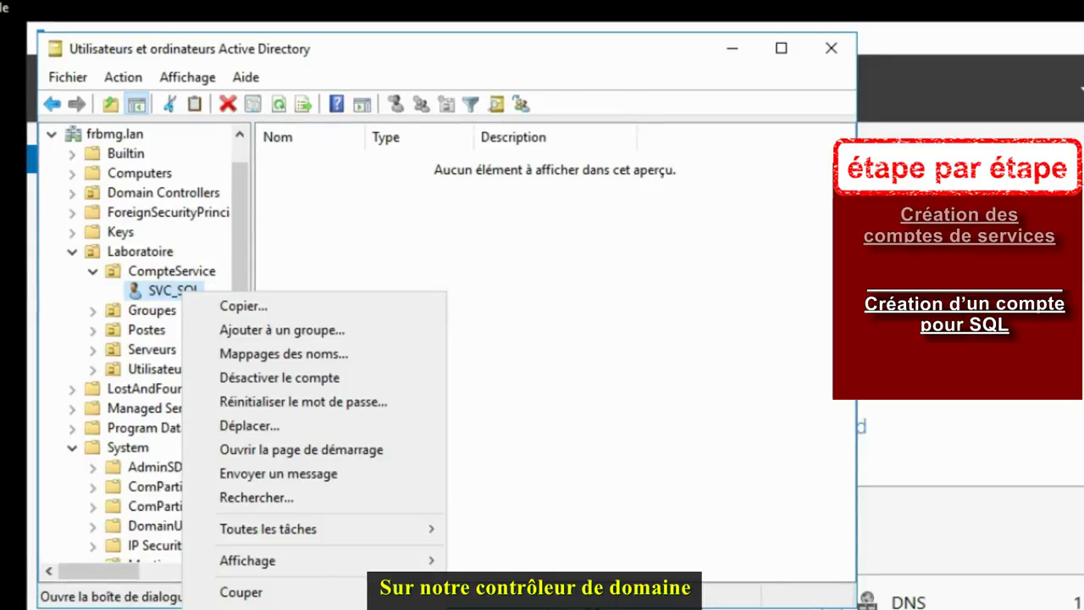
{"action": "left_click", "coordinate": [592, 344]}
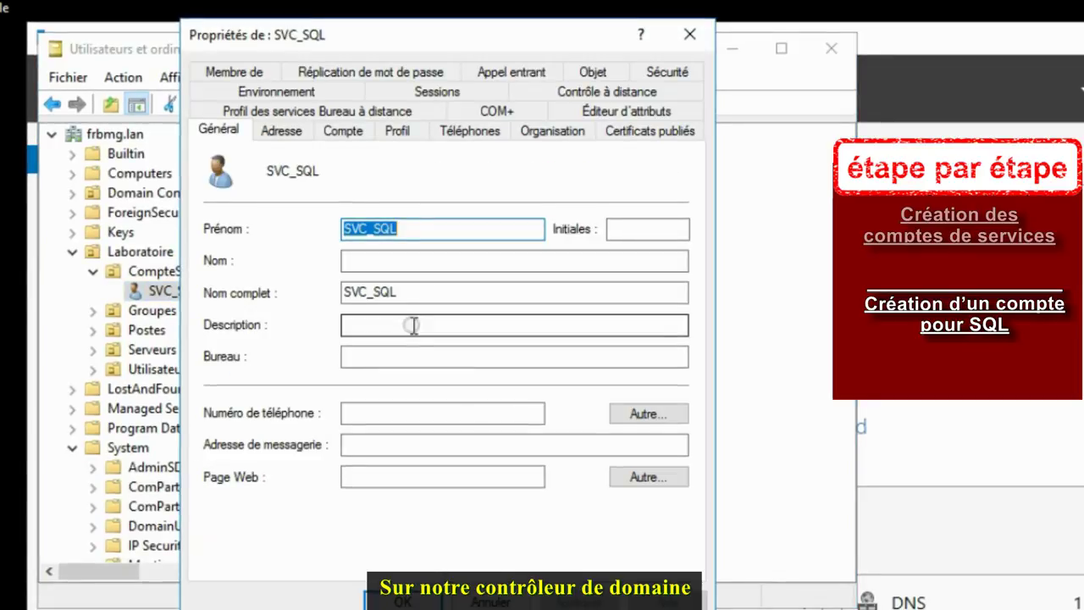
{"action": "left_click", "coordinate": [414, 324]}
{"action": "type", "text": "Comp"}
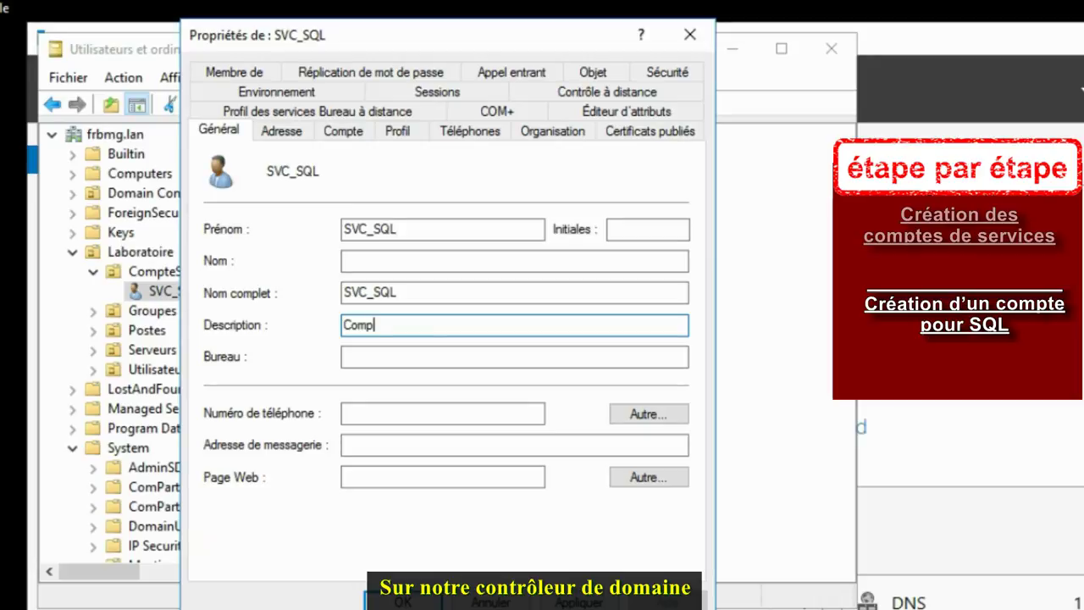
{"action": "type", "text": "te de servi"}
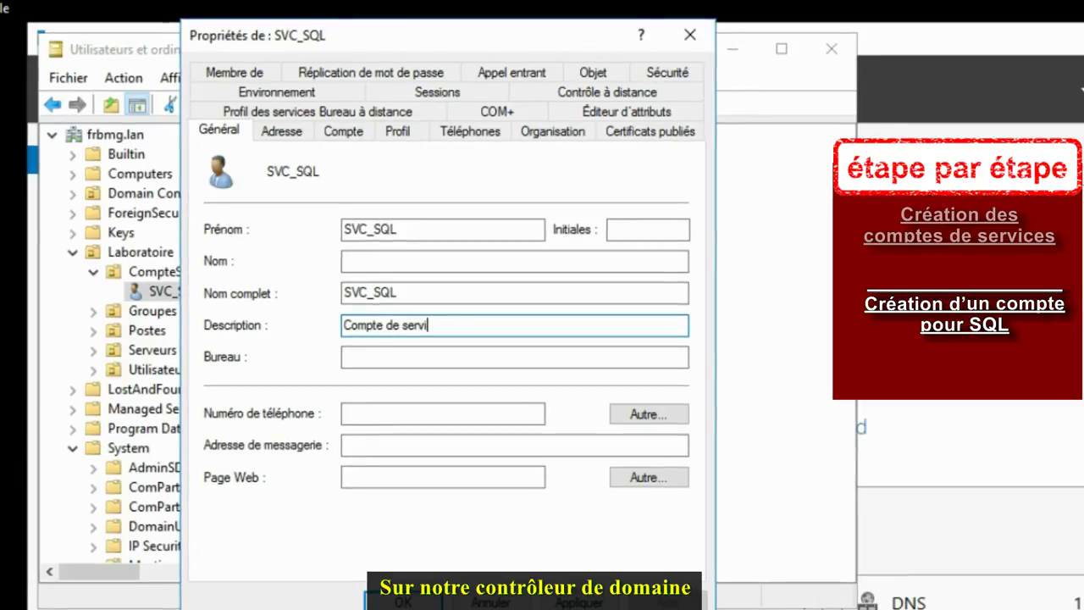
{"action": "type", "text": "ce pour S"}
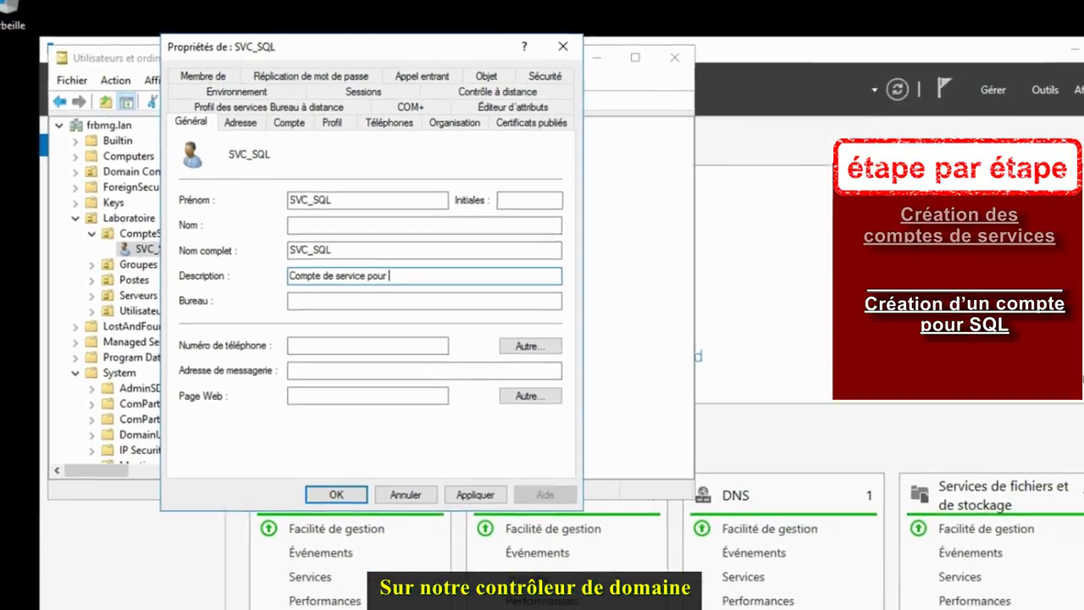
{"action": "type", "text": "QL"}
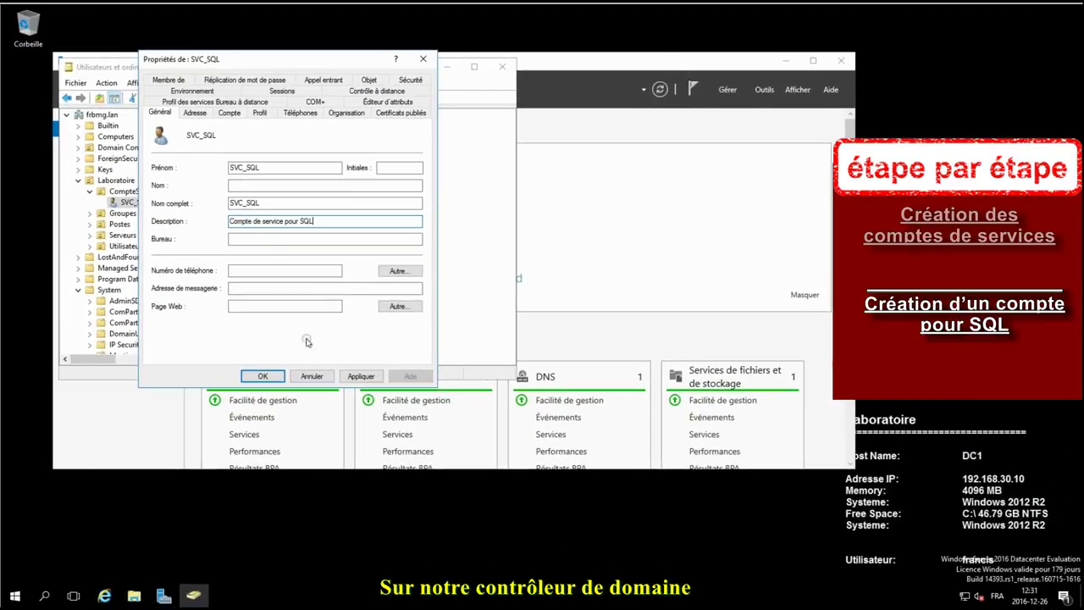
{"action": "left_click", "coordinate": [262, 375]}
{"action": "left_click", "coordinate": [117, 191]}
Step: Start a new user in CompteService with first name SVC, last name SCCM, logon SVC_SCCM
{"action": "right_click", "coordinate": [122, 192]}
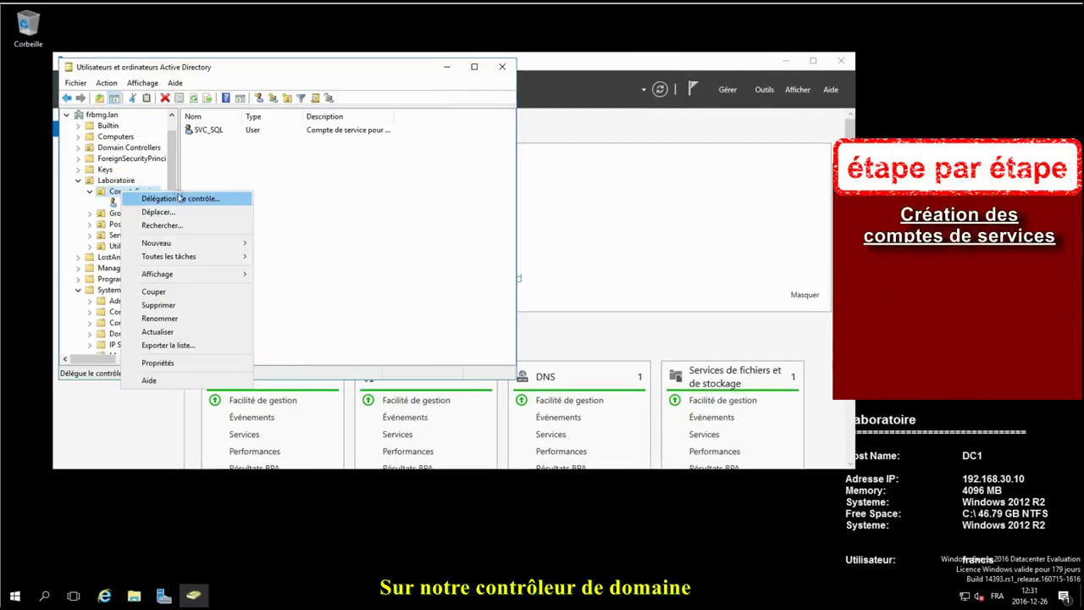
{"action": "left_click", "coordinate": [186, 242]}
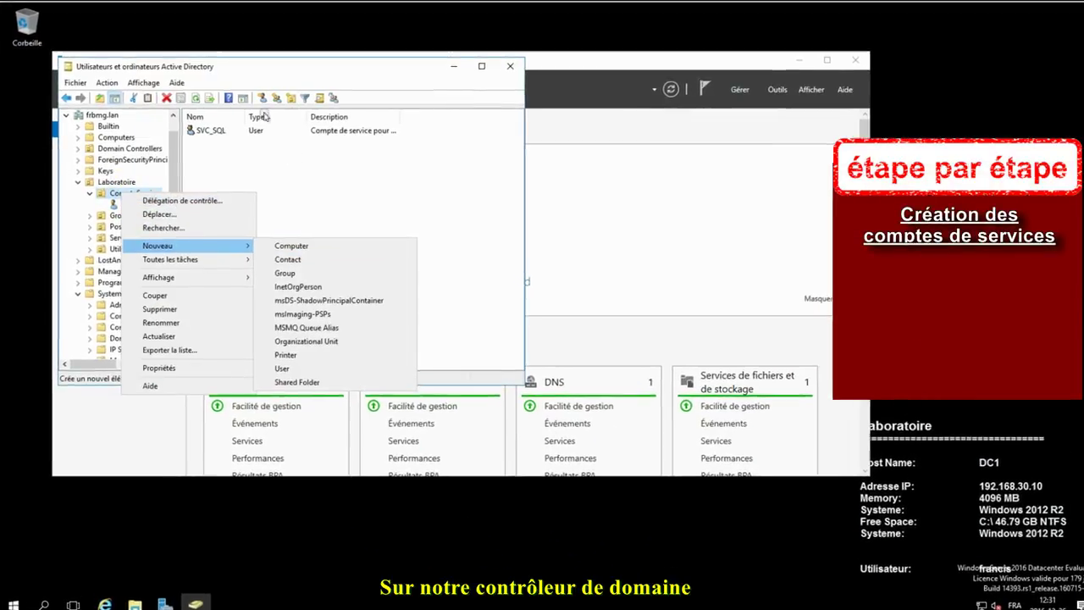
{"action": "left_click", "coordinate": [262, 98]}
{"action": "type", "text": "S"}
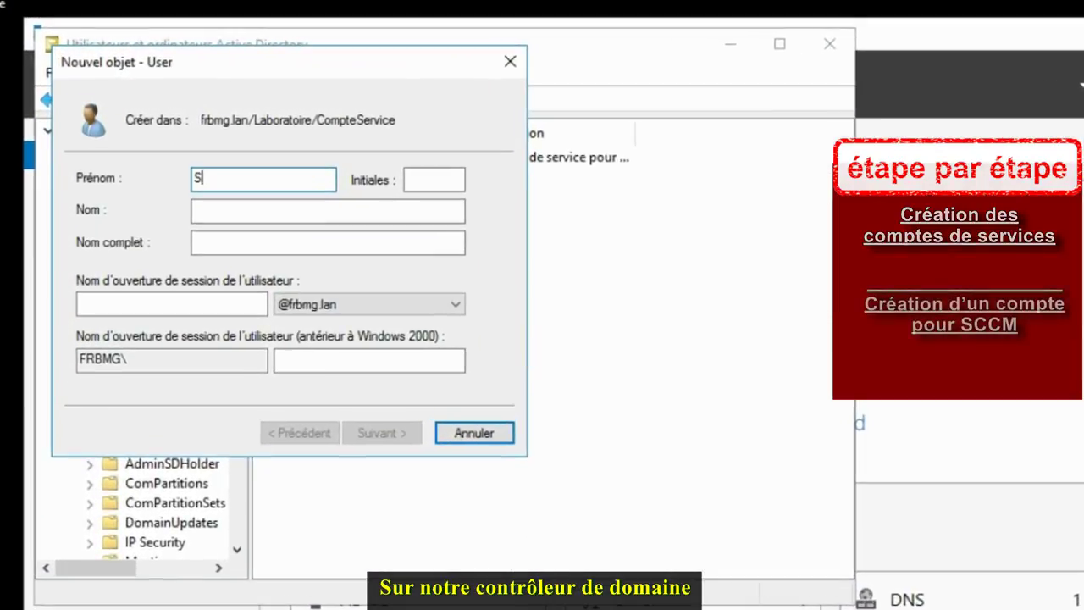
{"action": "type", "text": "VC"}
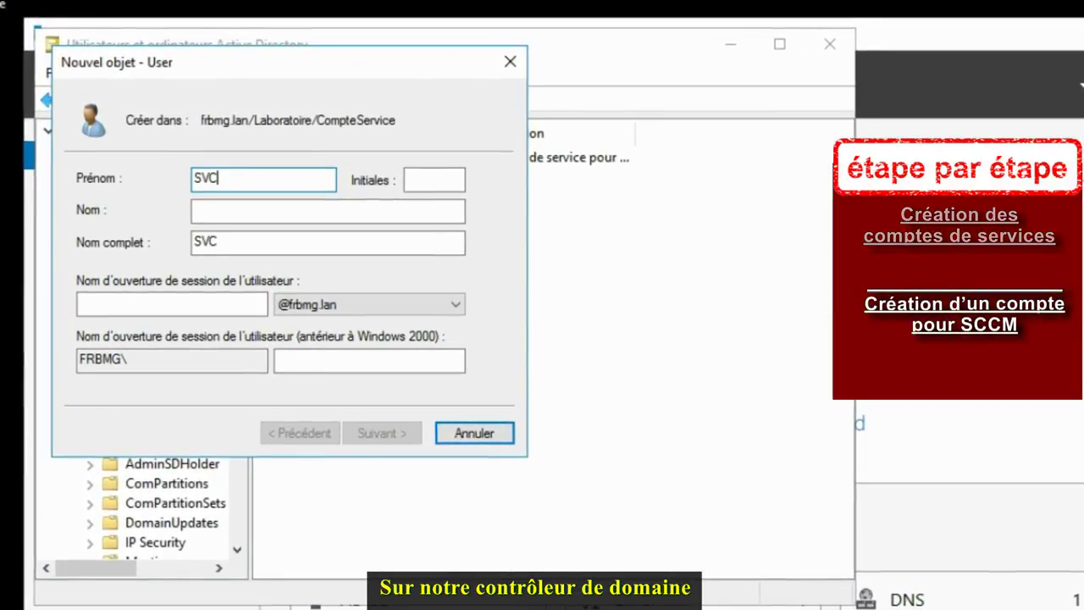
{"action": "left_click", "coordinate": [434, 179]}
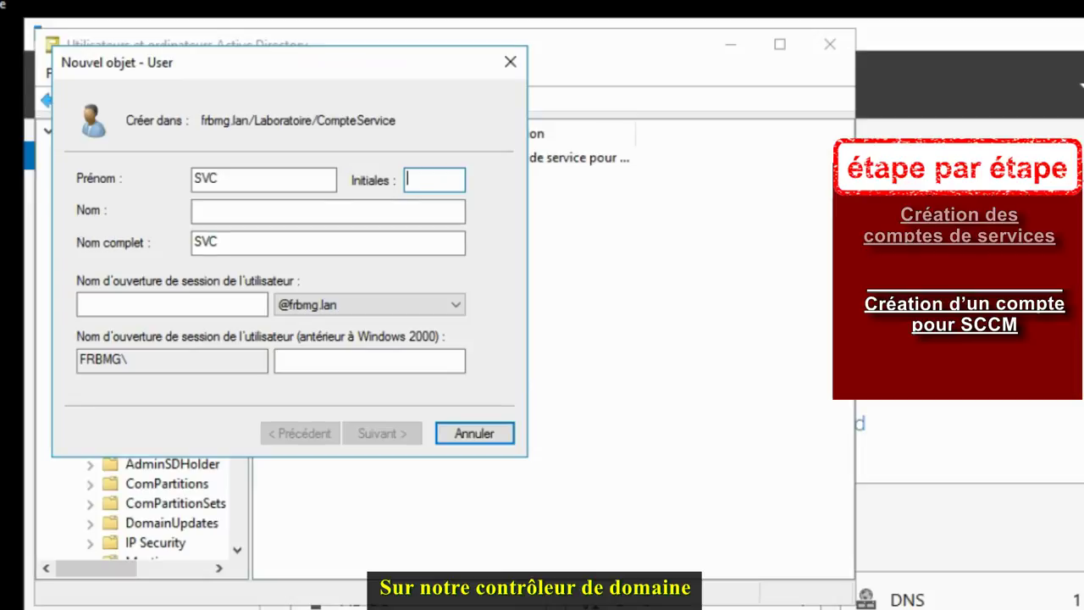
{"action": "left_click", "coordinate": [254, 211]}
{"action": "type", "text": "SCCM"}
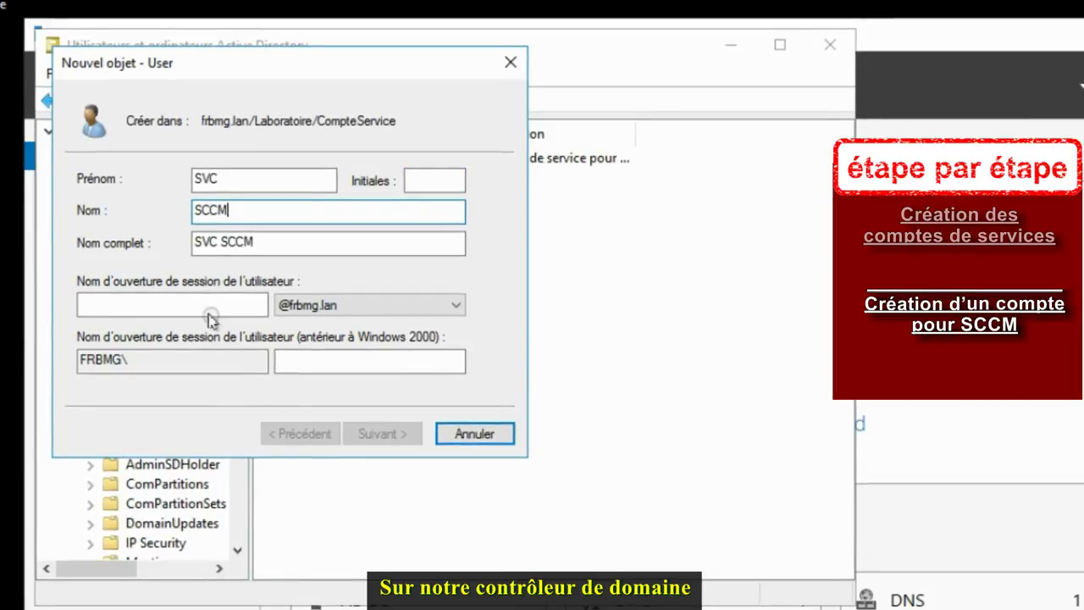
{"action": "left_click", "coordinate": [189, 308]}
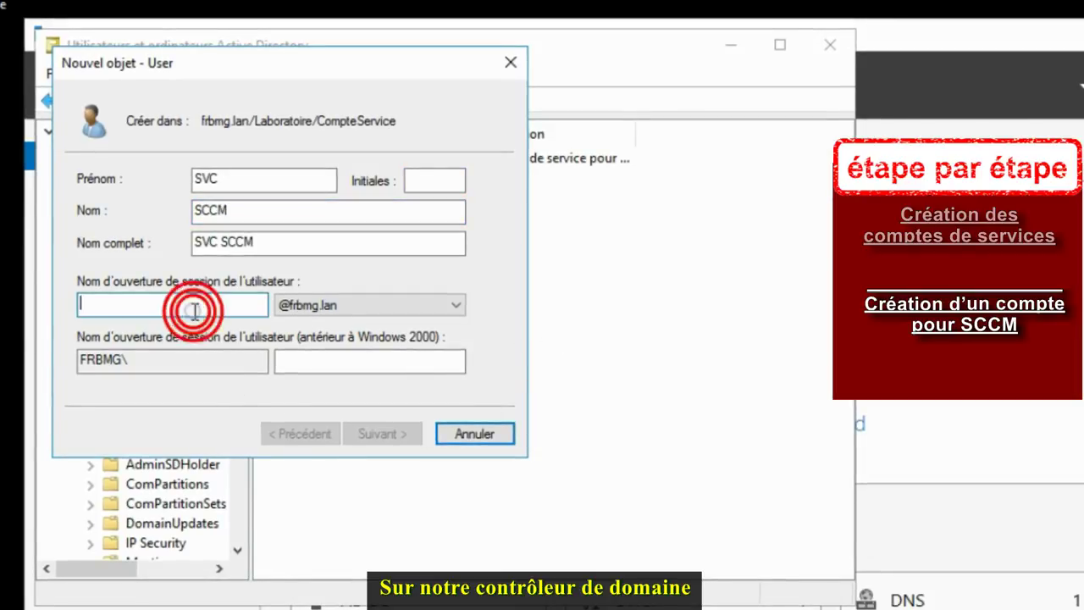
{"action": "type", "text": "SVC_"}
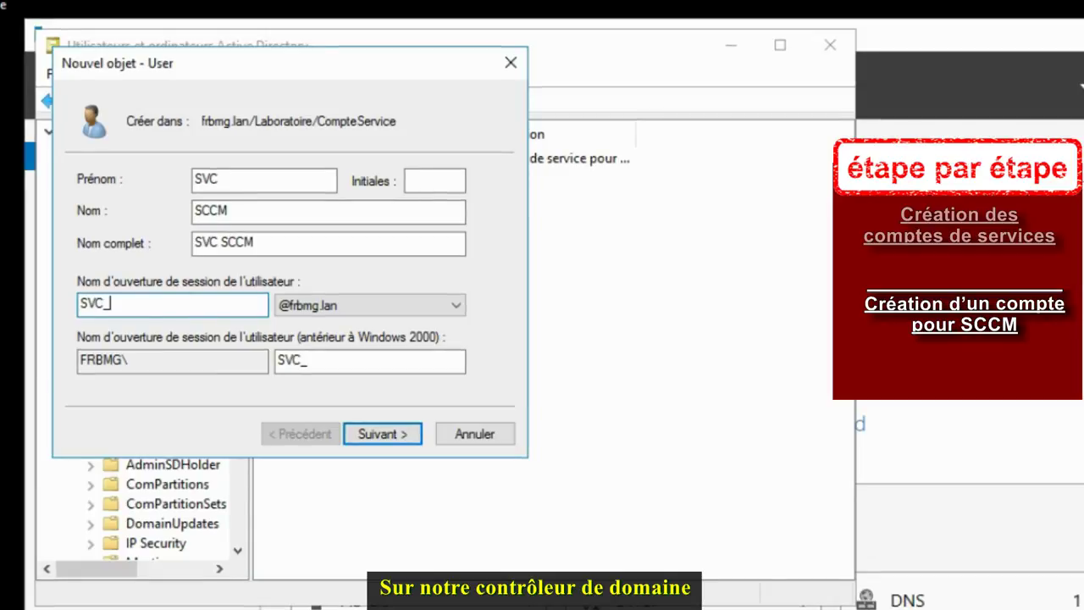
{"action": "type", "text": "SCCM"}
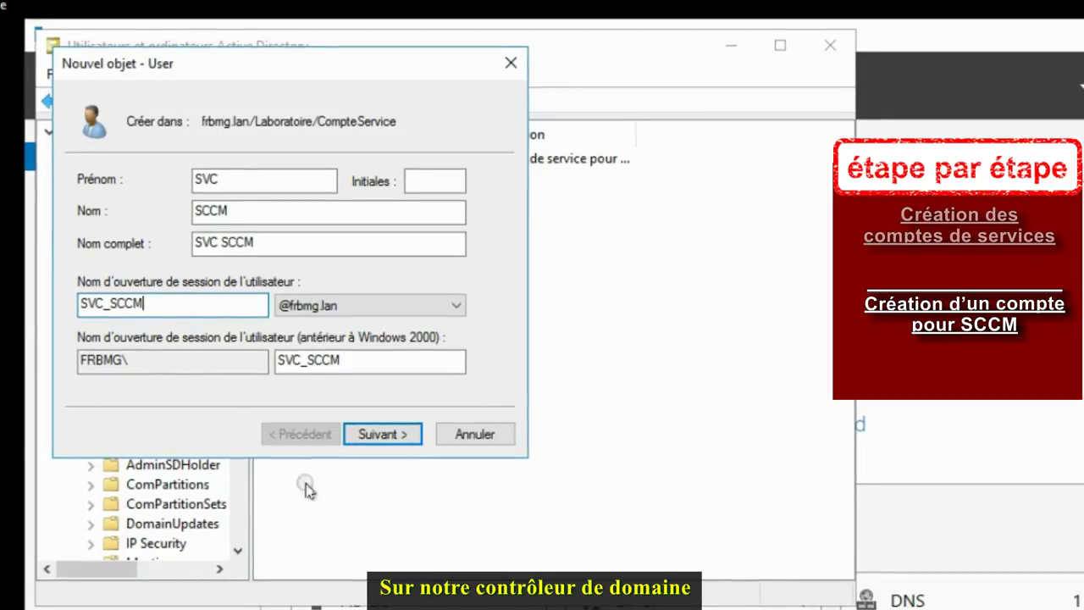
{"action": "left_click", "coordinate": [399, 435]}
Step: Set the SVC_SCCM password to never expire, no change at logon, and create the account
{"action": "left_click", "coordinate": [275, 177]}
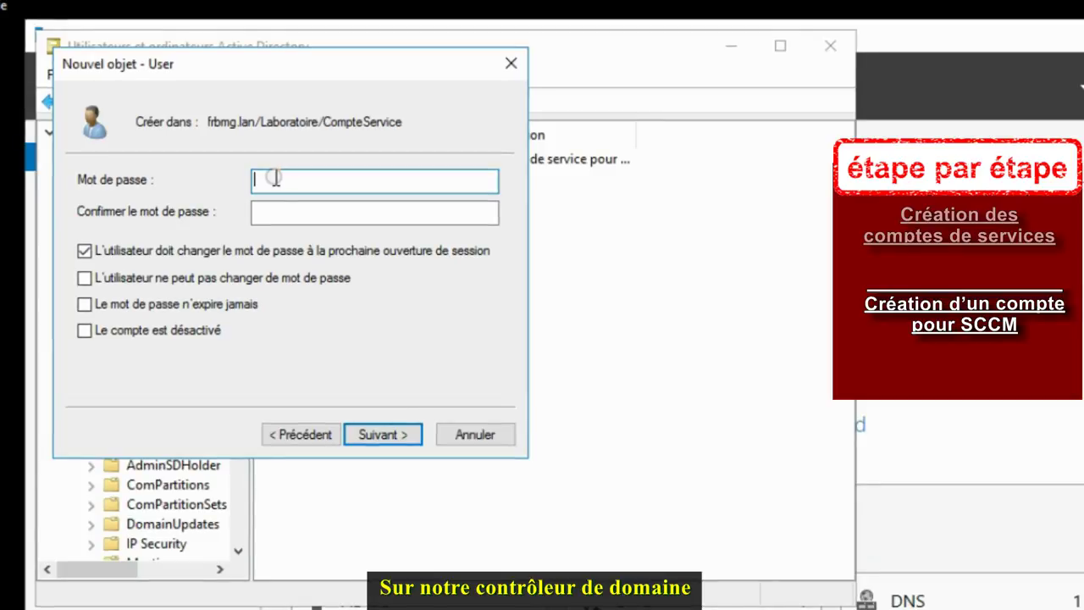
{"action": "type", "text": "****"}
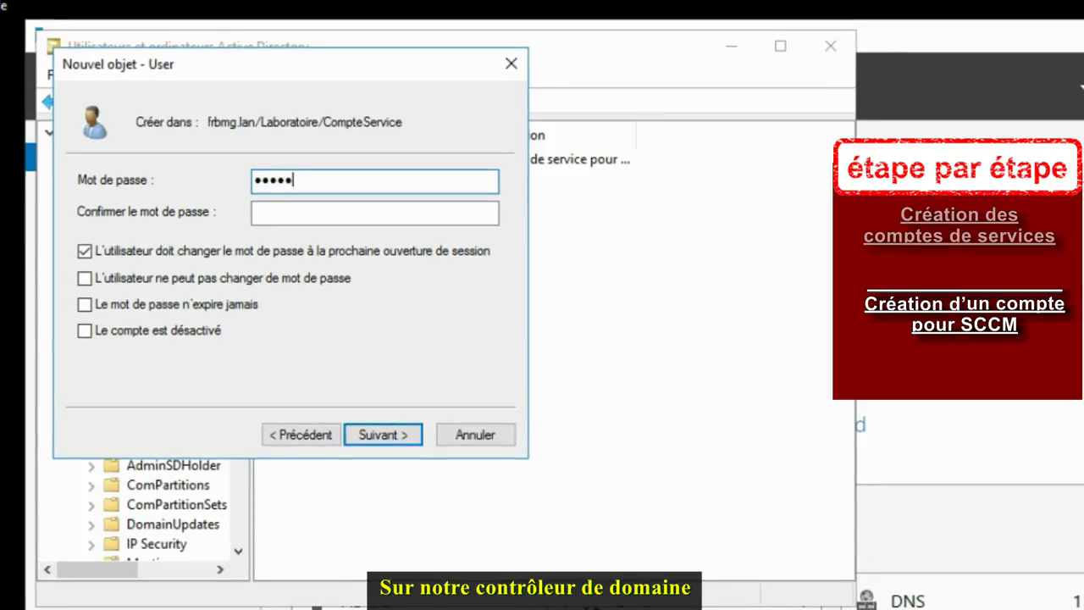
{"action": "type", "text": "********"}
{"action": "key", "text": "Tab"}
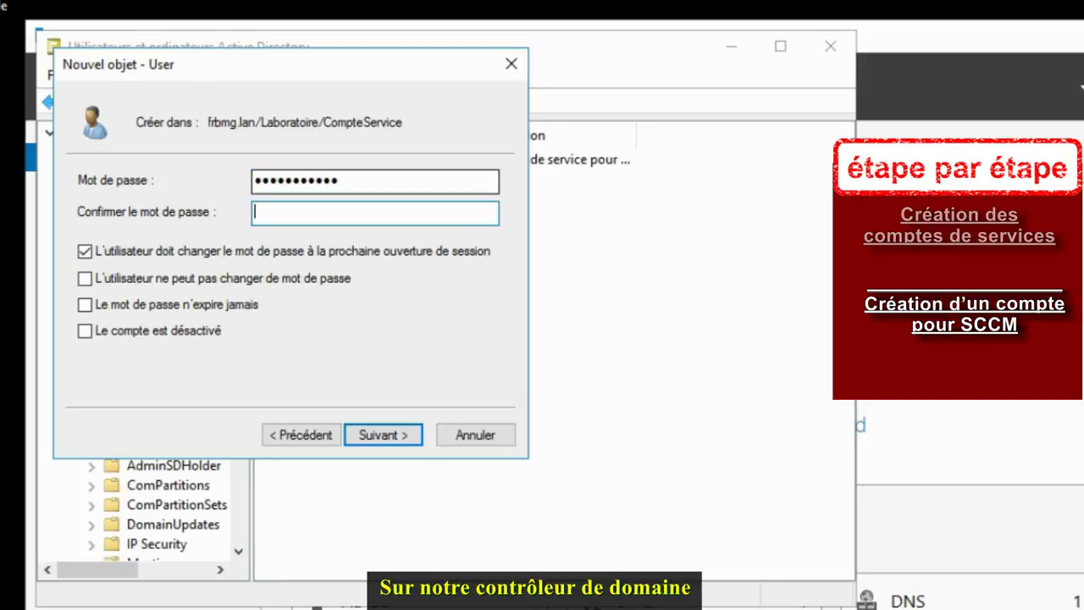
{"action": "type", "text": "*****"}
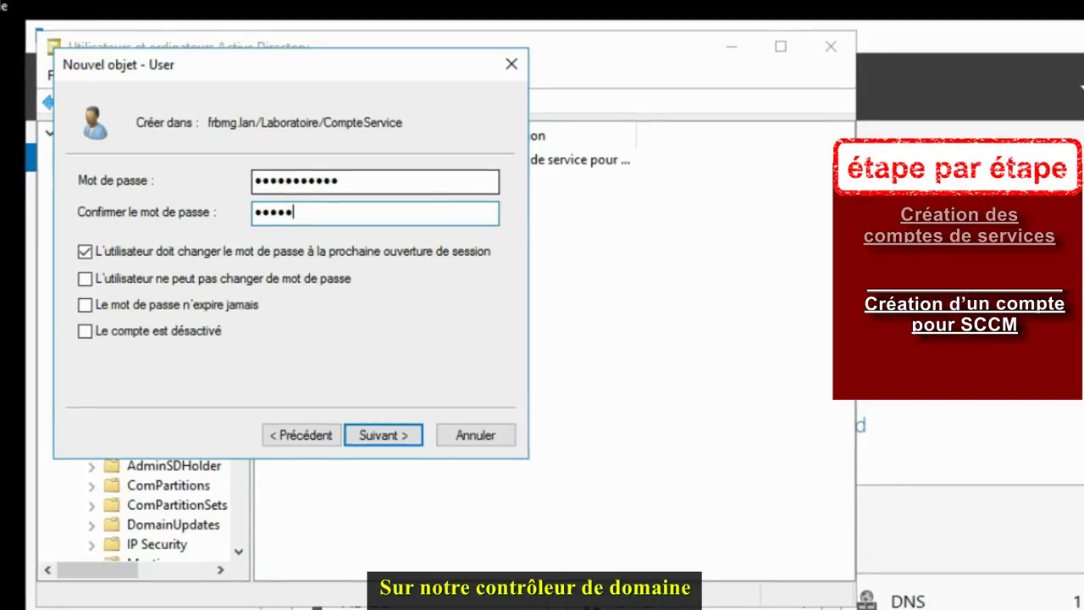
{"action": "type", "text": "****"}
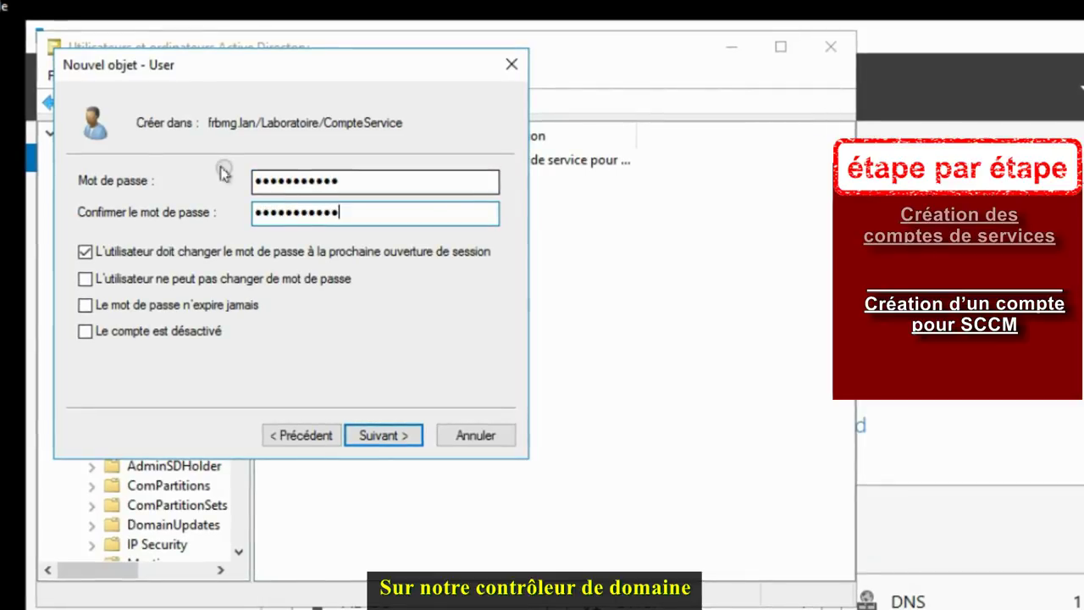
{"action": "left_click", "coordinate": [84, 251]}
{"action": "left_click", "coordinate": [84, 305]}
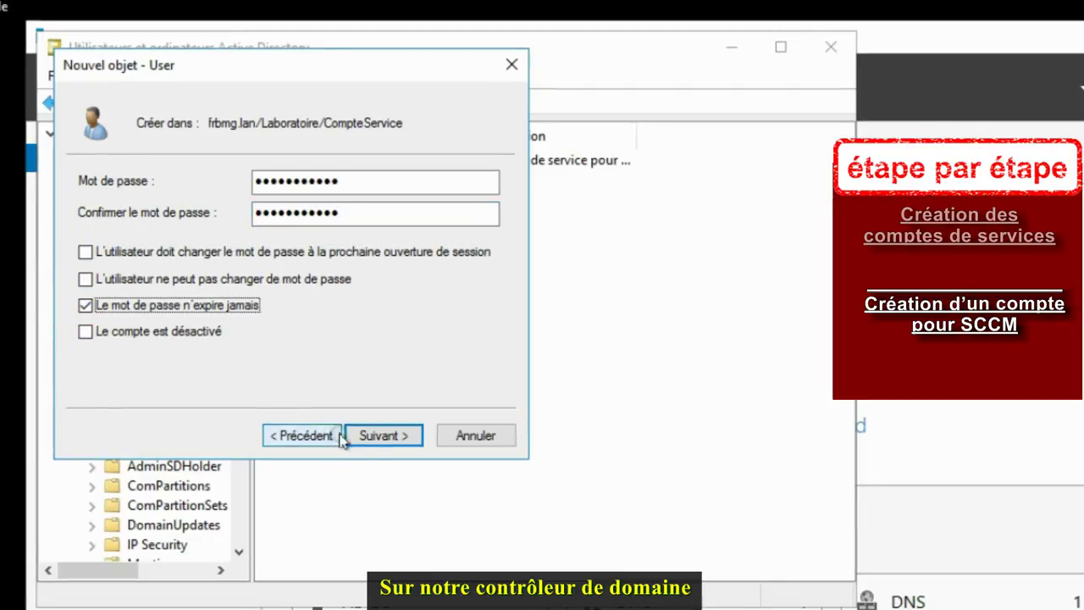
{"action": "left_click", "coordinate": [377, 435]}
{"action": "left_click", "coordinate": [383, 435]}
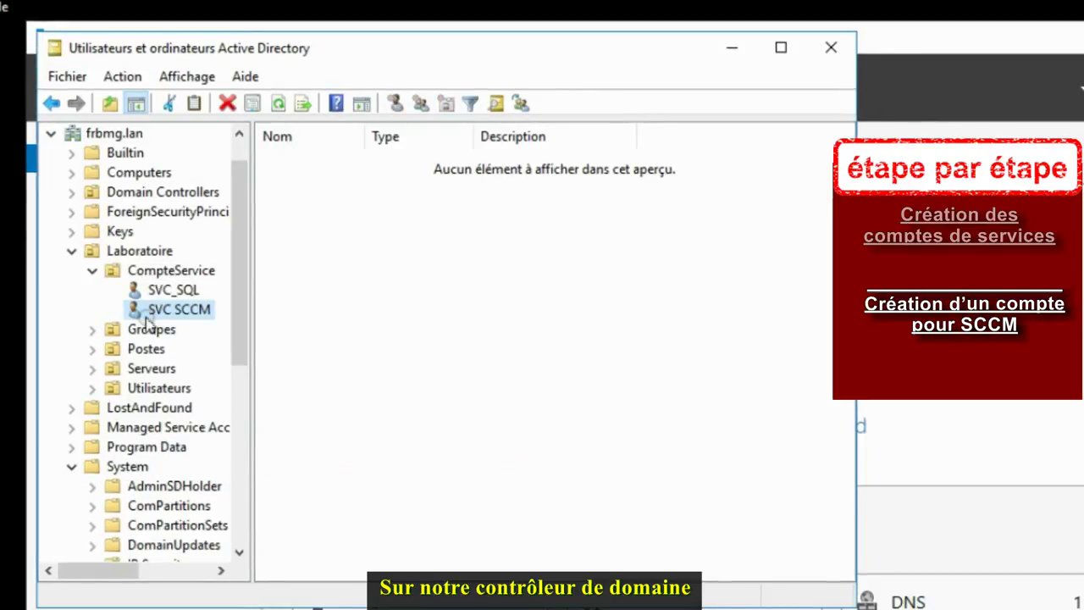
Step: Enter 'Compte de service pour SCCM' as the SVC SCCM account's description and confirm
{"action": "right_click", "coordinate": [153, 310]}
{"action": "left_click", "coordinate": [195, 609]}
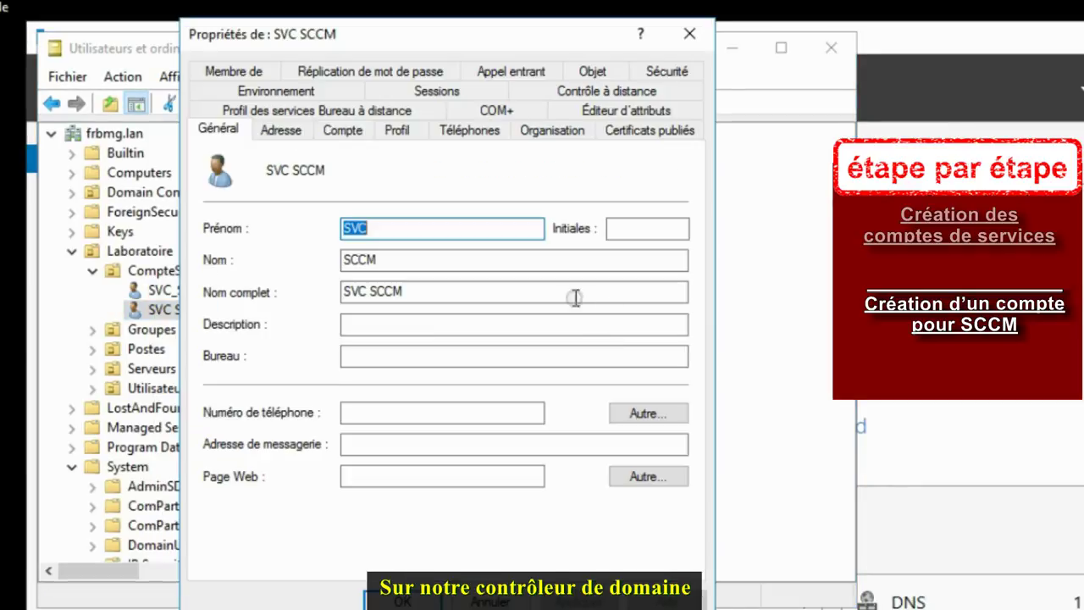
{"action": "left_click", "coordinate": [375, 327]}
{"action": "type", "text": "C"}
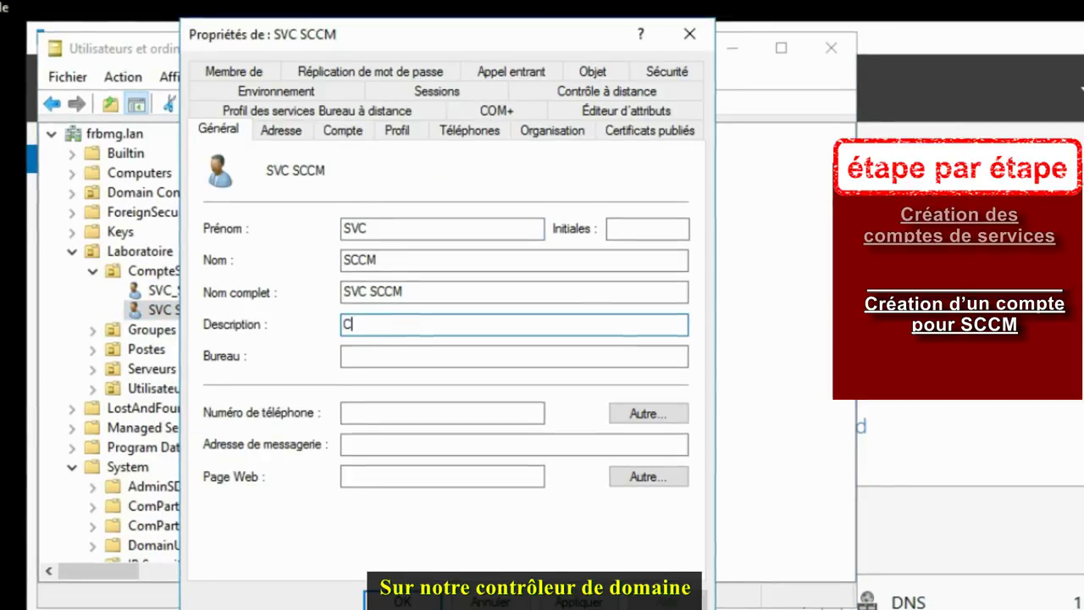
{"action": "type", "text": "ompte de s"}
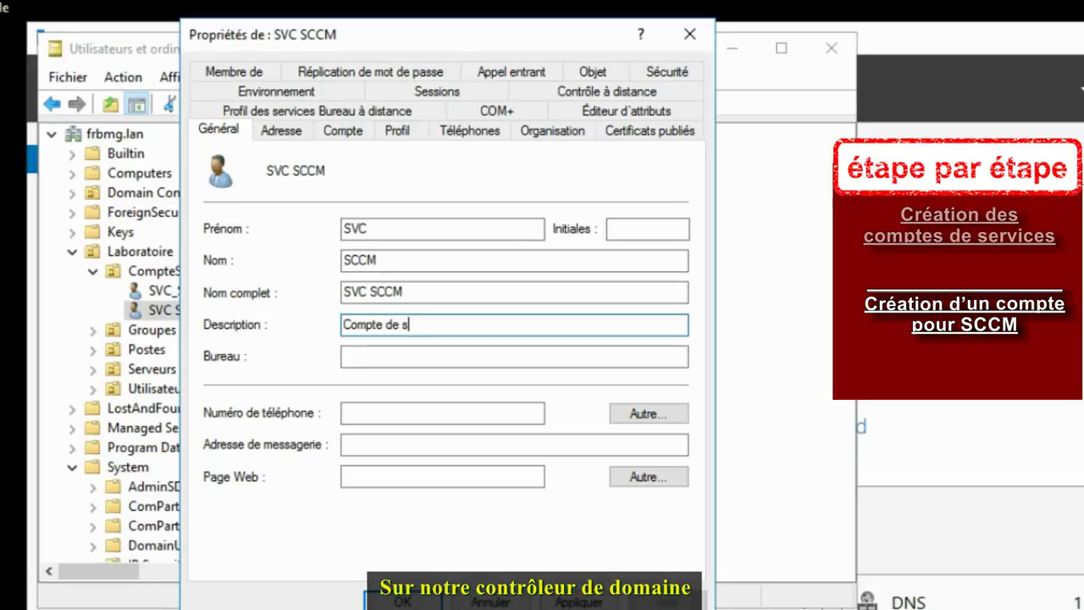
{"action": "type", "text": "ervice po"}
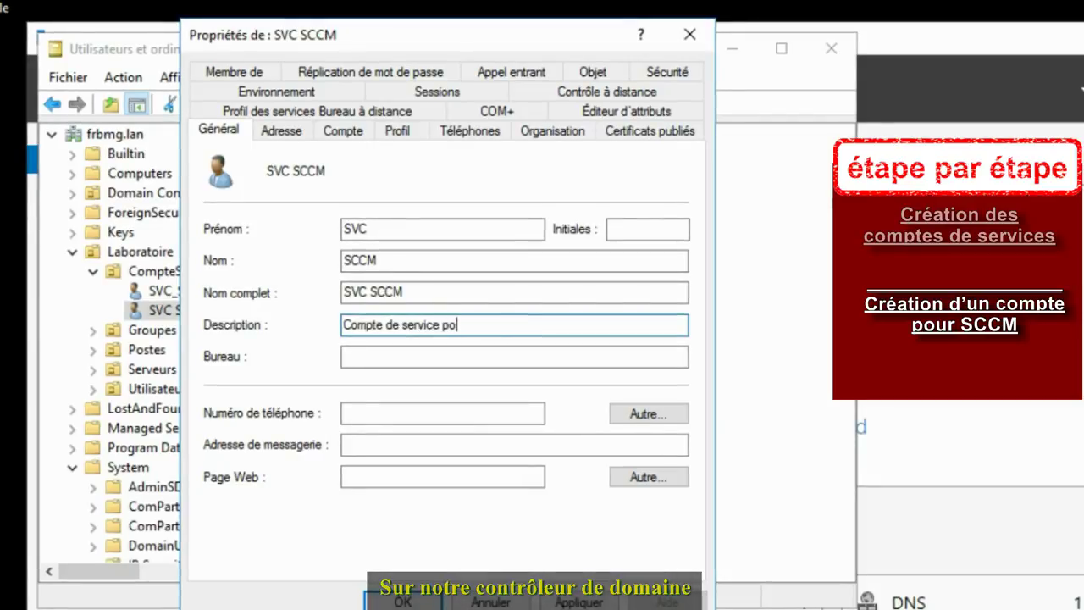
{"action": "type", "text": "ur SCCM"}
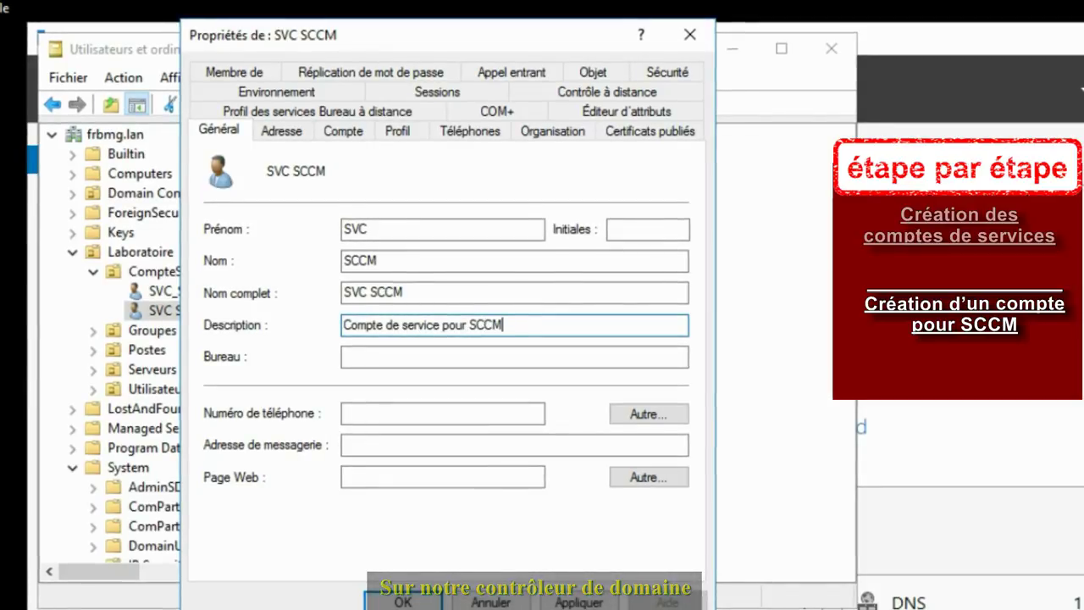
{"action": "left_click", "coordinate": [404, 601]}
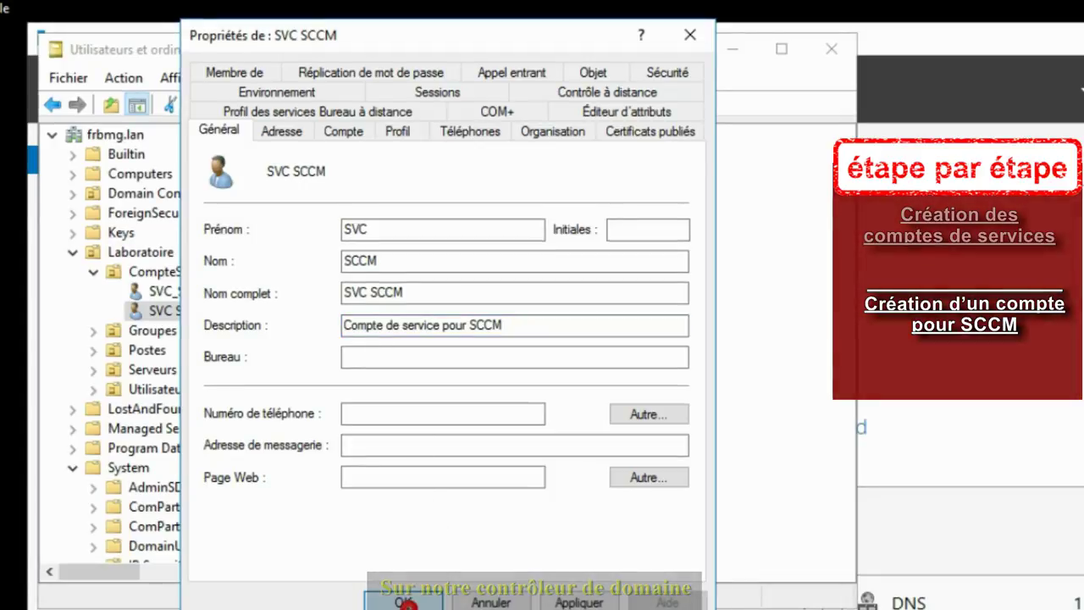
Step: Close Active Directory Users and Computers and launch Server Manager on the SQL server
{"action": "left_click", "coordinate": [831, 49]}
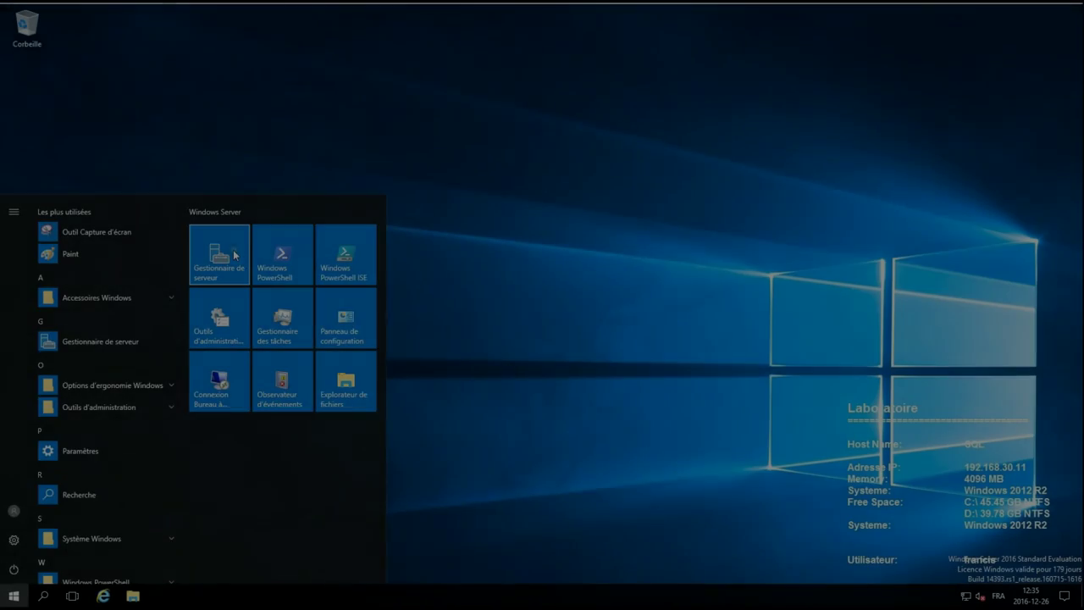
{"action": "left_click", "coordinate": [226, 244]}
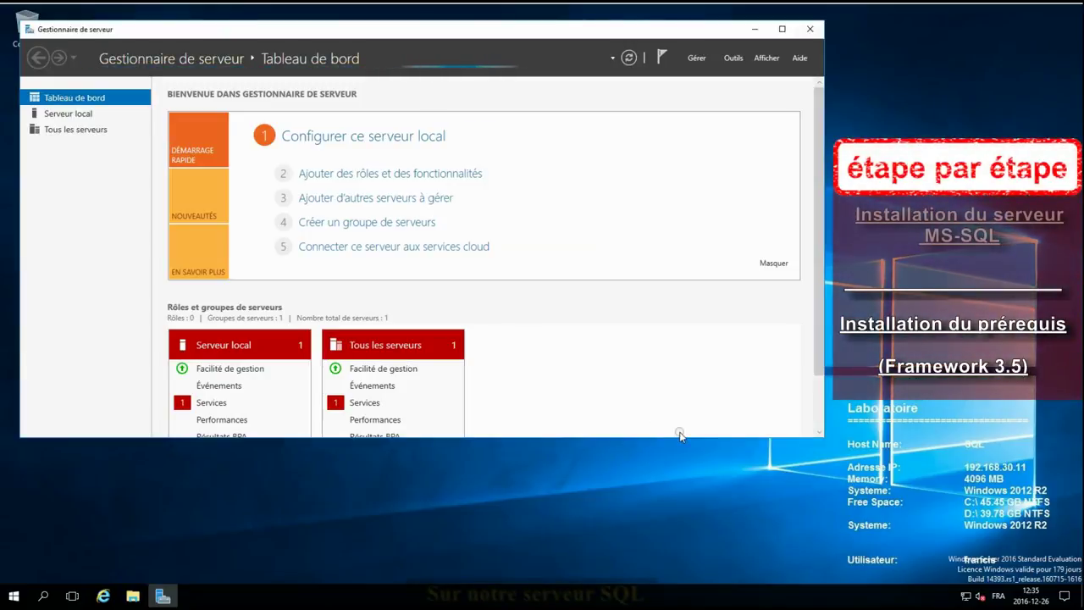
Step: Install the .NET Framework 3.5 Features on SQL.frbmg.lan, then close Server Manager
{"action": "left_click", "coordinate": [736, 59]}
{"action": "left_click", "coordinate": [693, 58]}
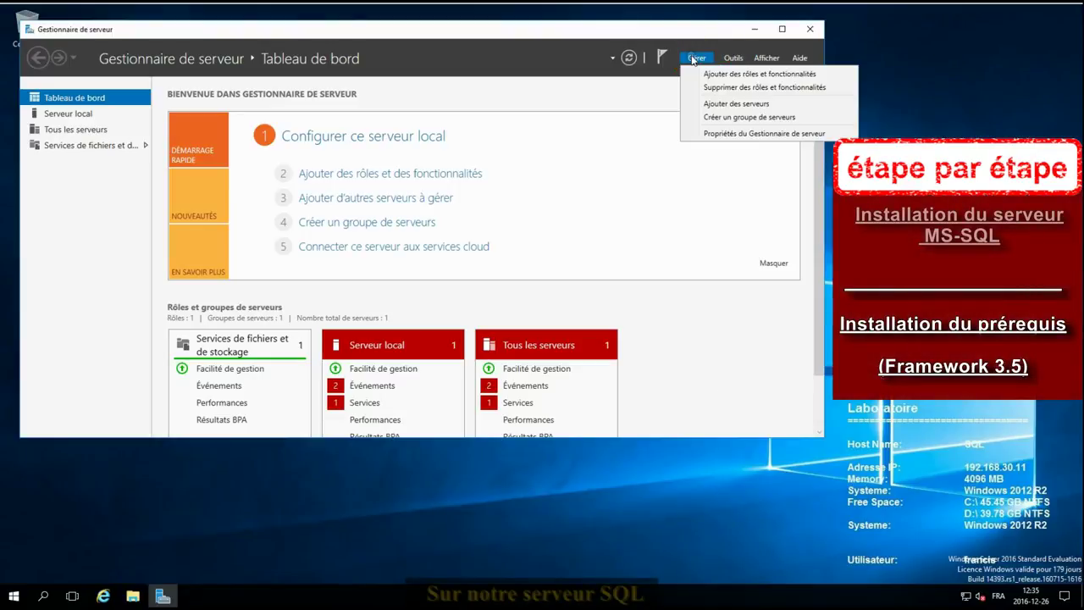
{"action": "left_click", "coordinate": [720, 74]}
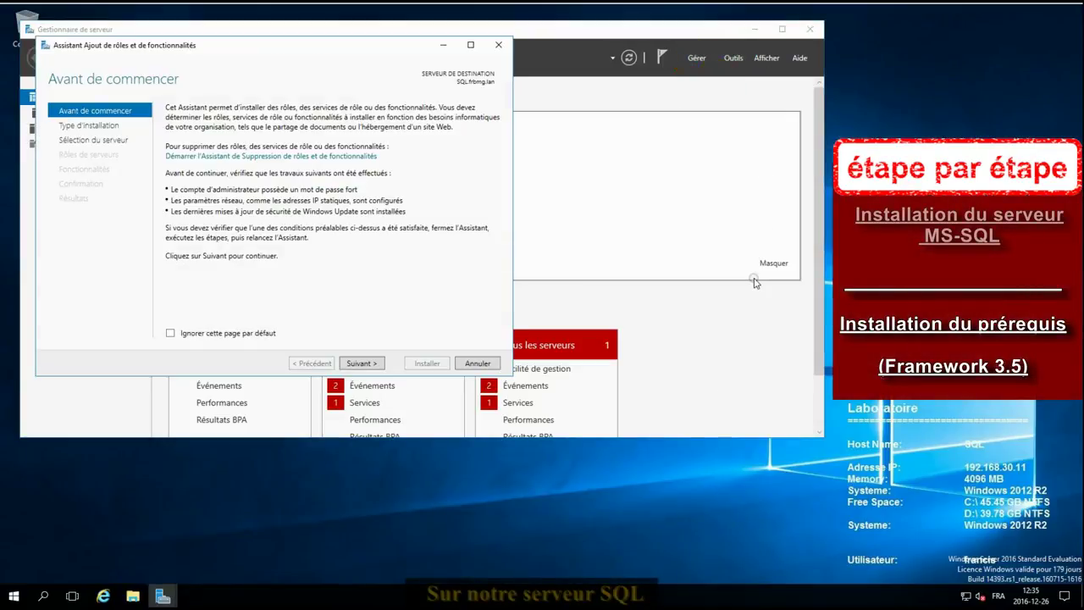
{"action": "left_click", "coordinate": [364, 363]}
{"action": "left_click", "coordinate": [371, 364]}
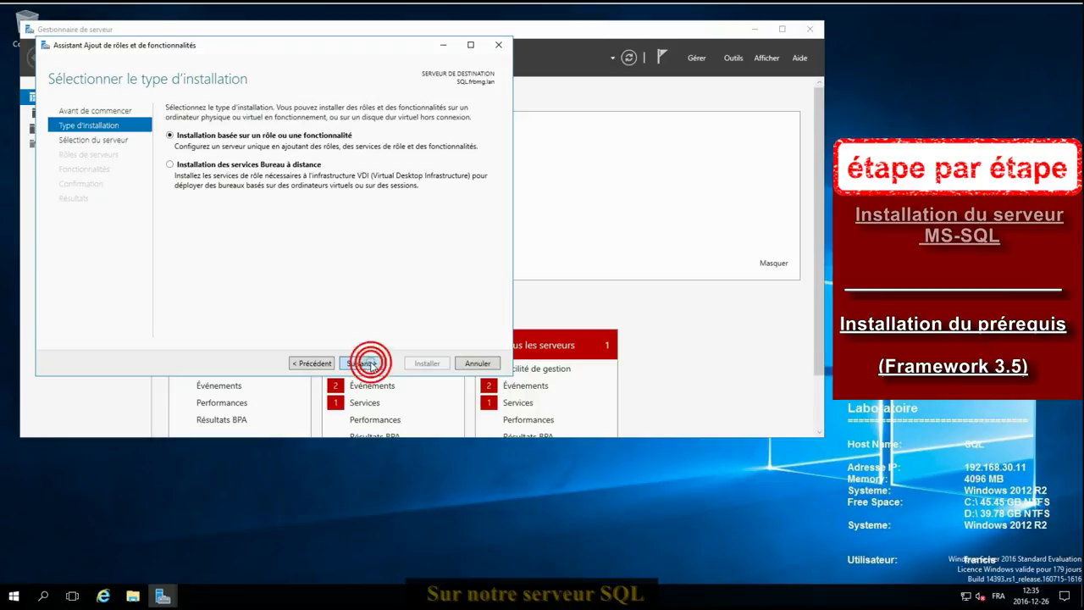
{"action": "left_click", "coordinate": [371, 365]}
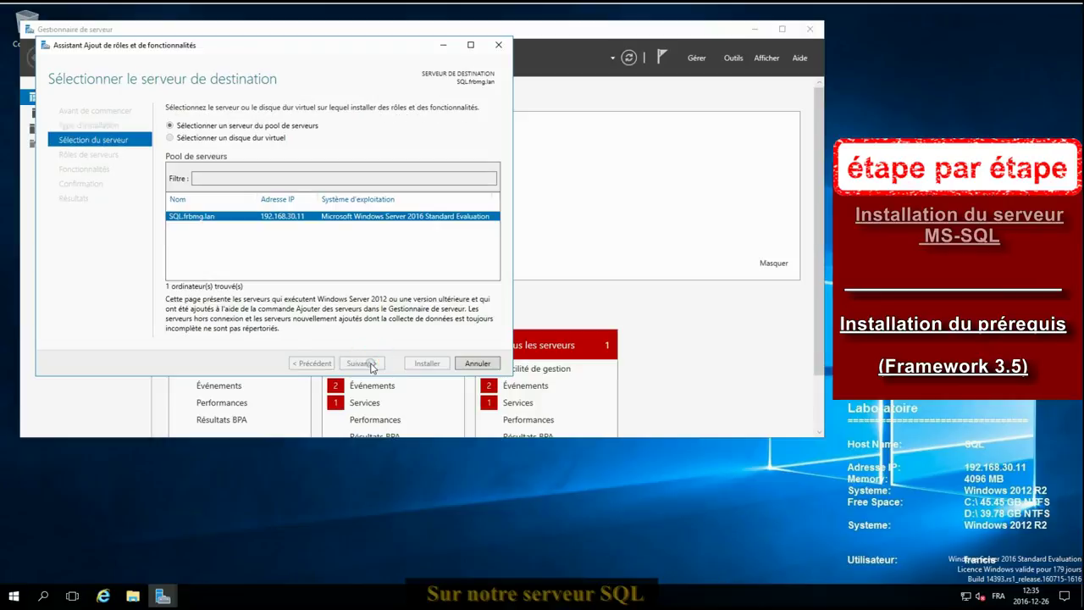
{"action": "left_click", "coordinate": [361, 364]}
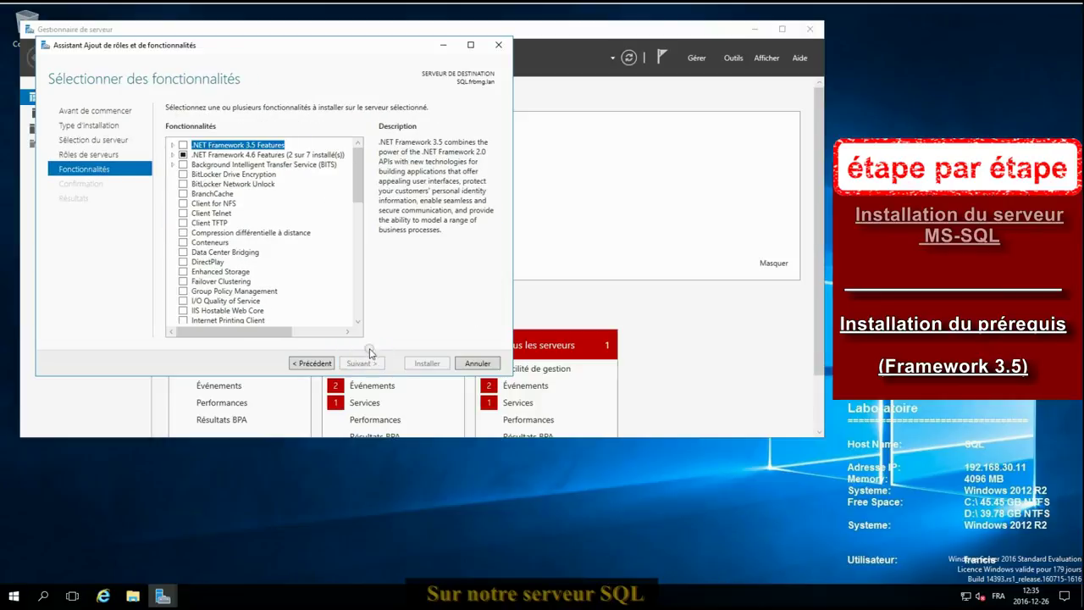
{"action": "left_click", "coordinate": [182, 146]}
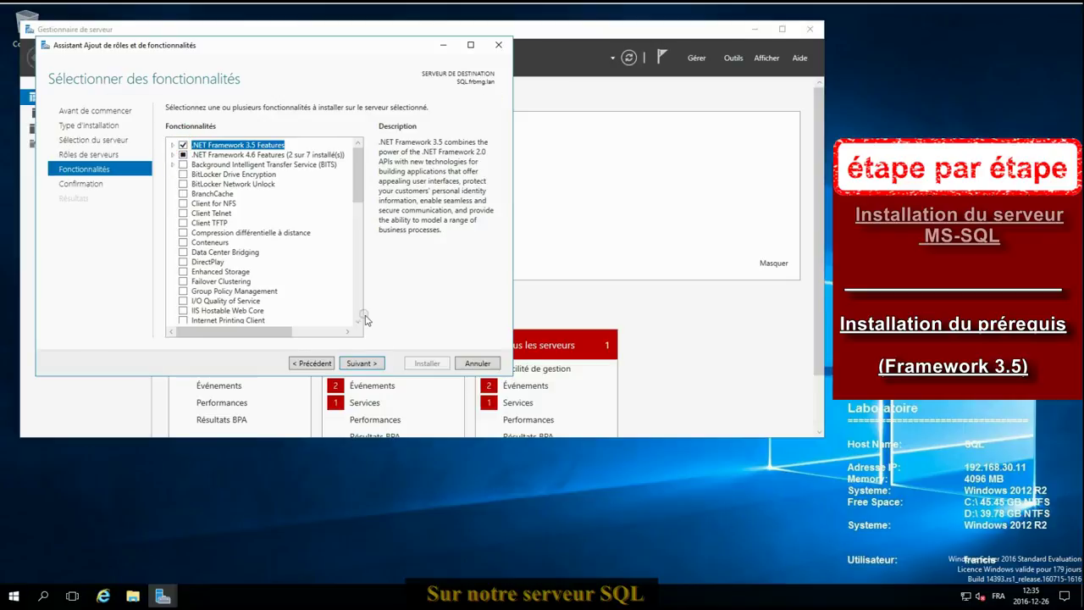
{"action": "left_click", "coordinate": [371, 362]}
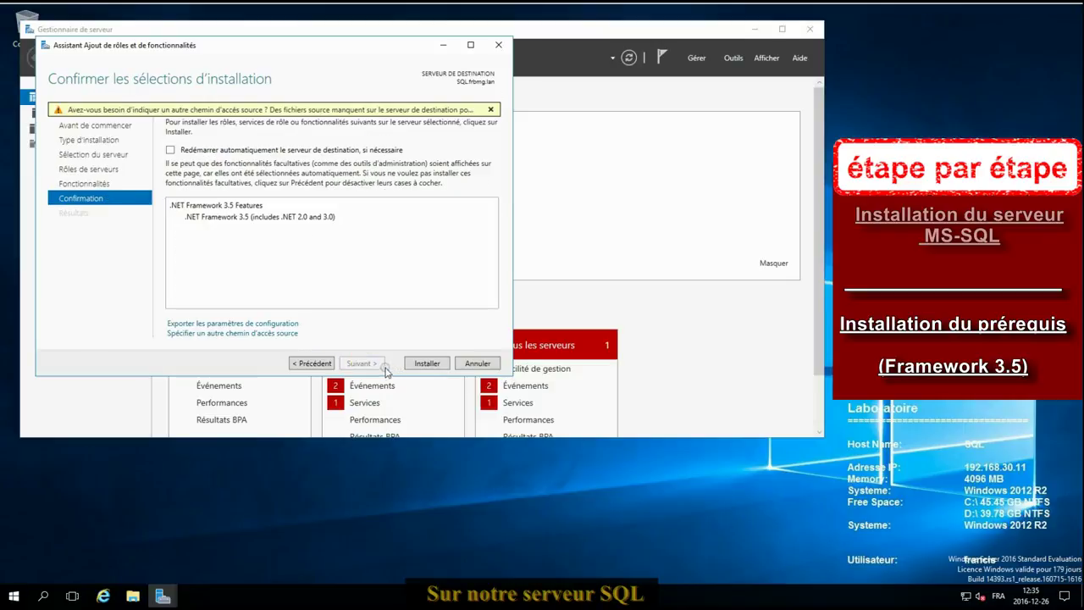
{"action": "left_click", "coordinate": [427, 363]}
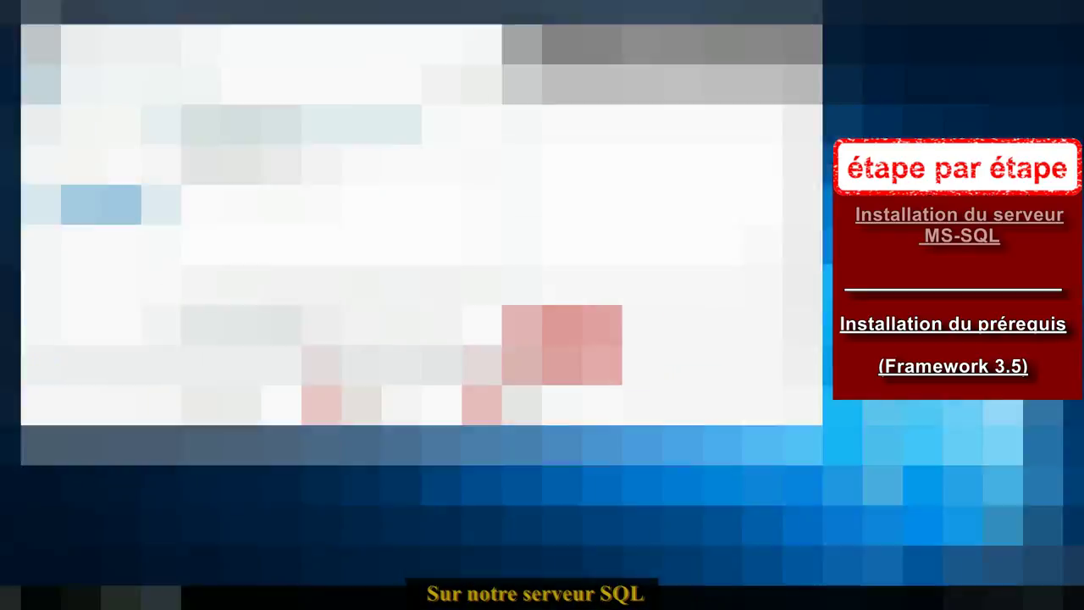
{"action": "left_click", "coordinate": [424, 363]}
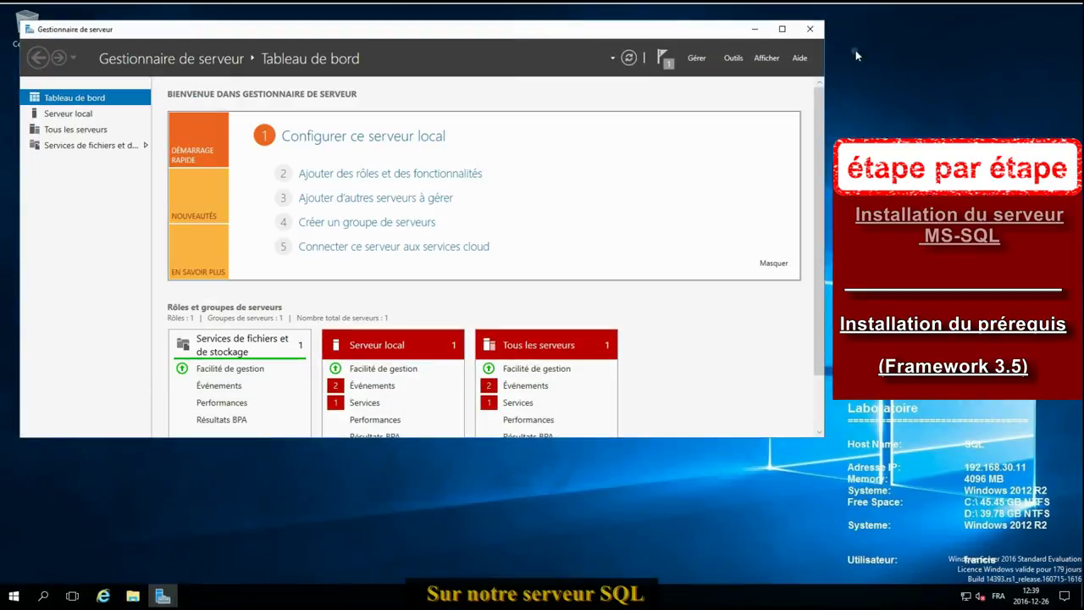
{"action": "left_click", "coordinate": [811, 30]}
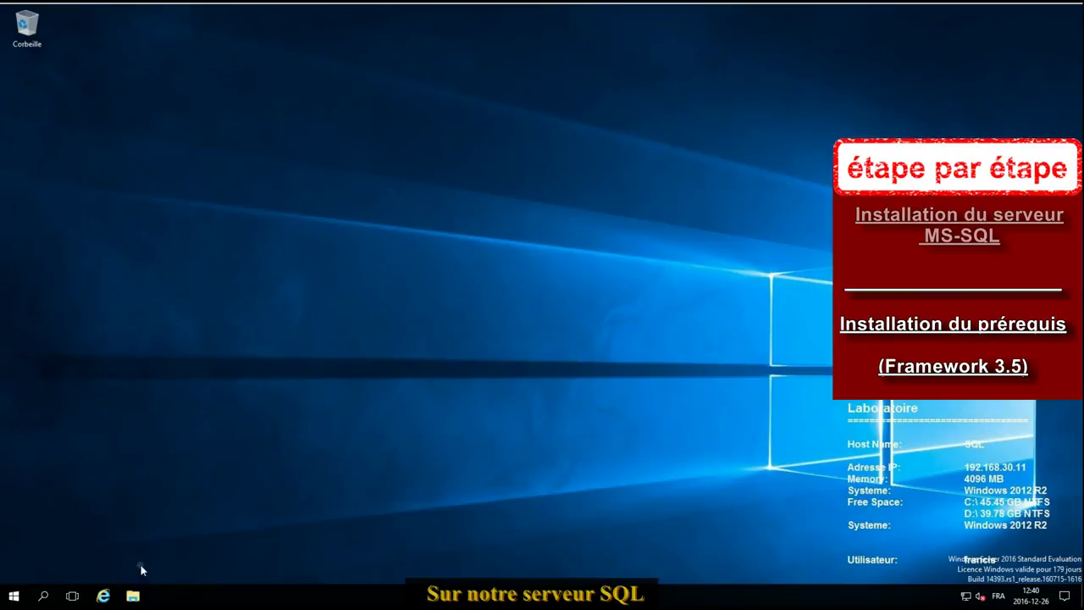
Step: Run setup.exe from the SQL Server DVD drive (R:) and approve the UAC prompt
{"action": "key", "text": "super+e"}
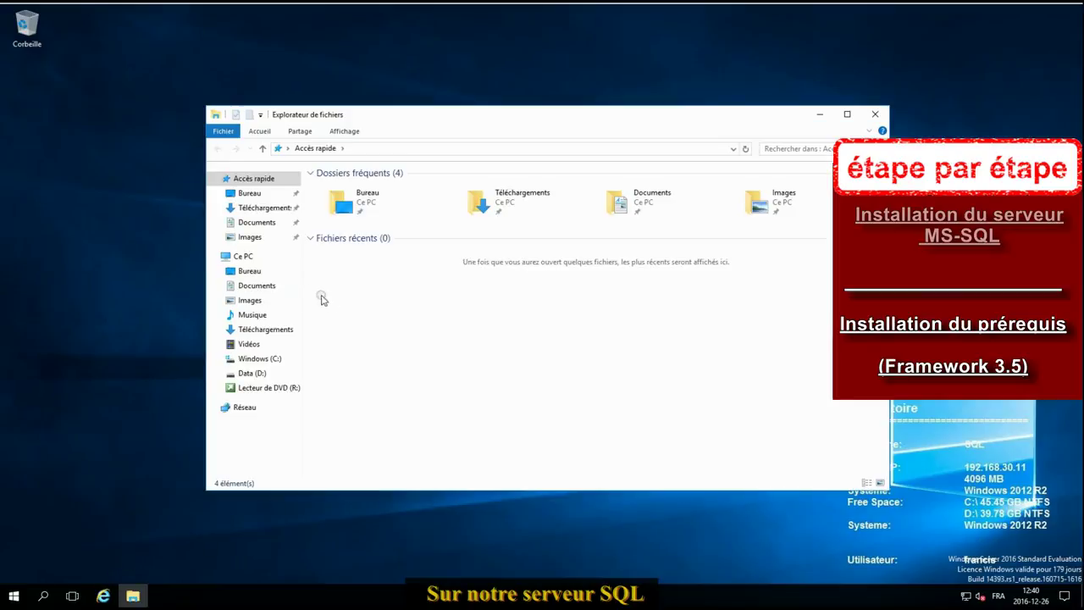
{"action": "left_click", "coordinate": [244, 256]}
{"action": "double_click", "coordinate": [680, 282]}
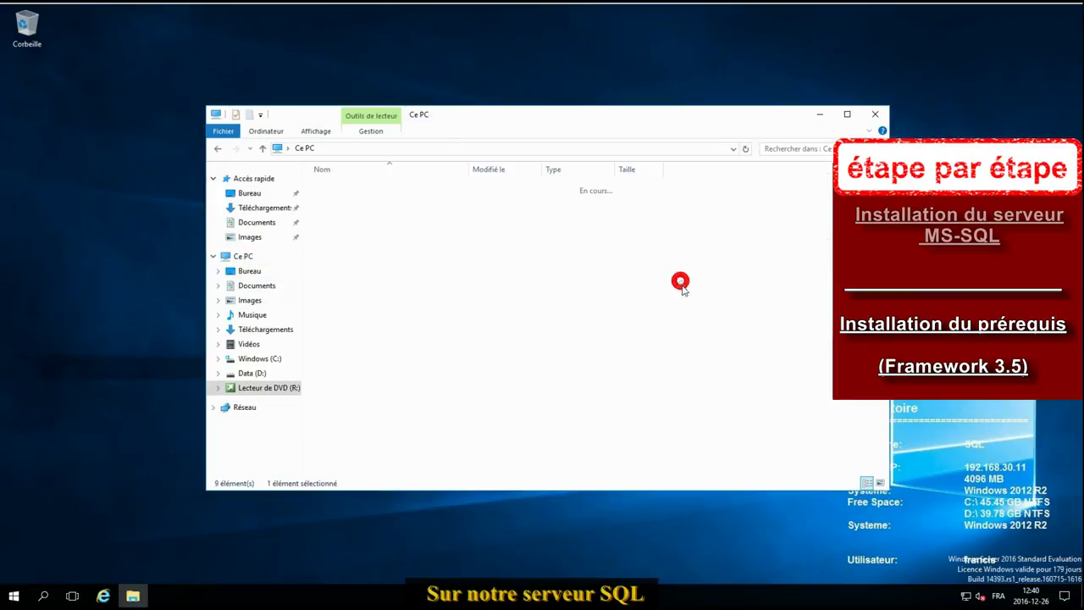
{"action": "double_click", "coordinate": [343, 302]}
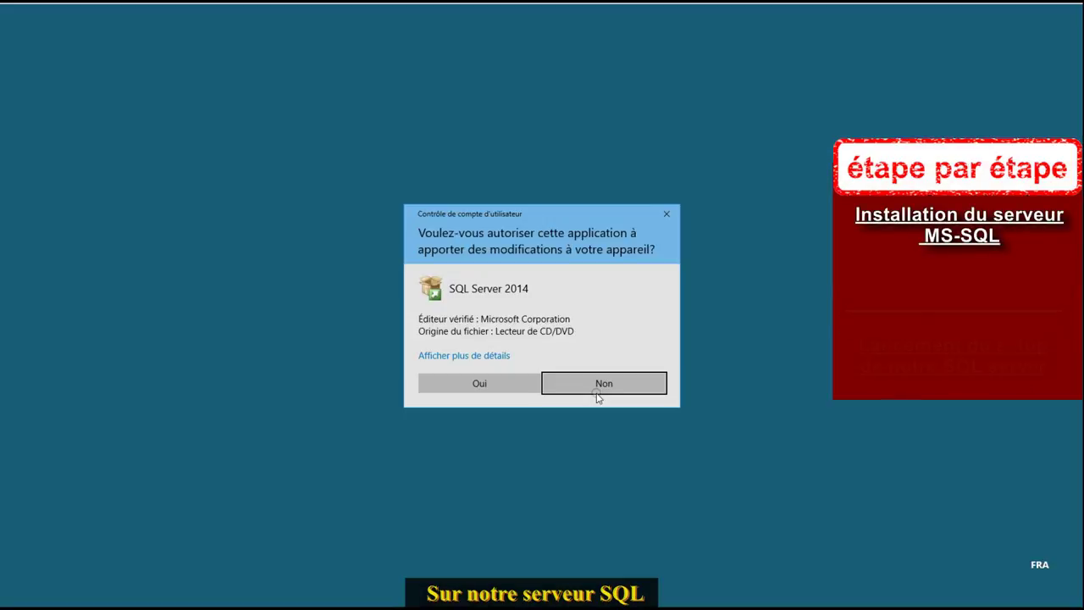
{"action": "left_click", "coordinate": [471, 382]}
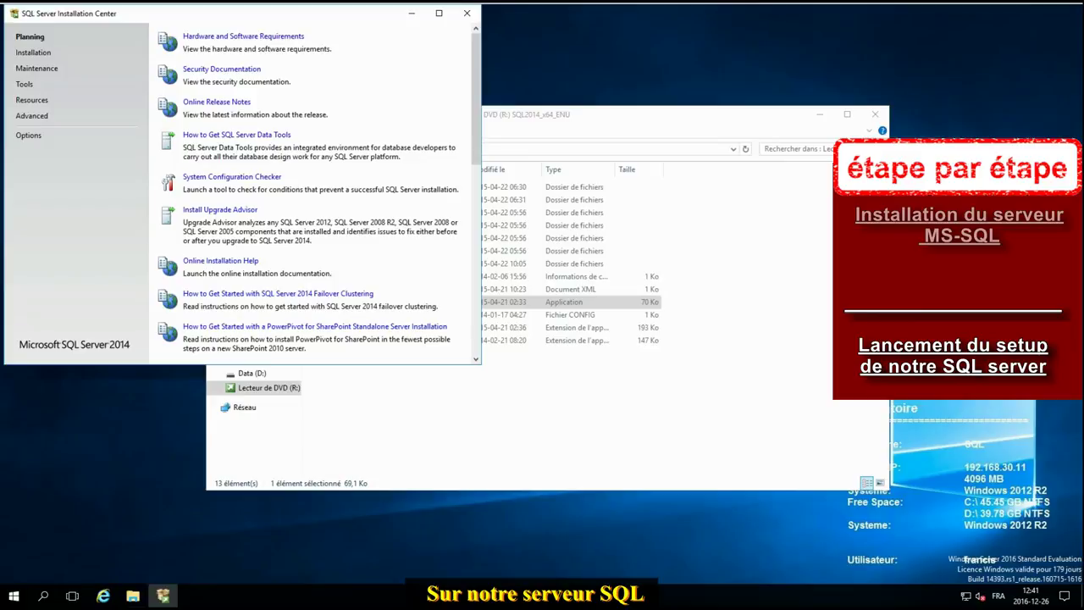
Step: Start a new stand-alone installation, accept the license terms, and continue past the failed update check
{"action": "left_click", "coordinate": [33, 53]}
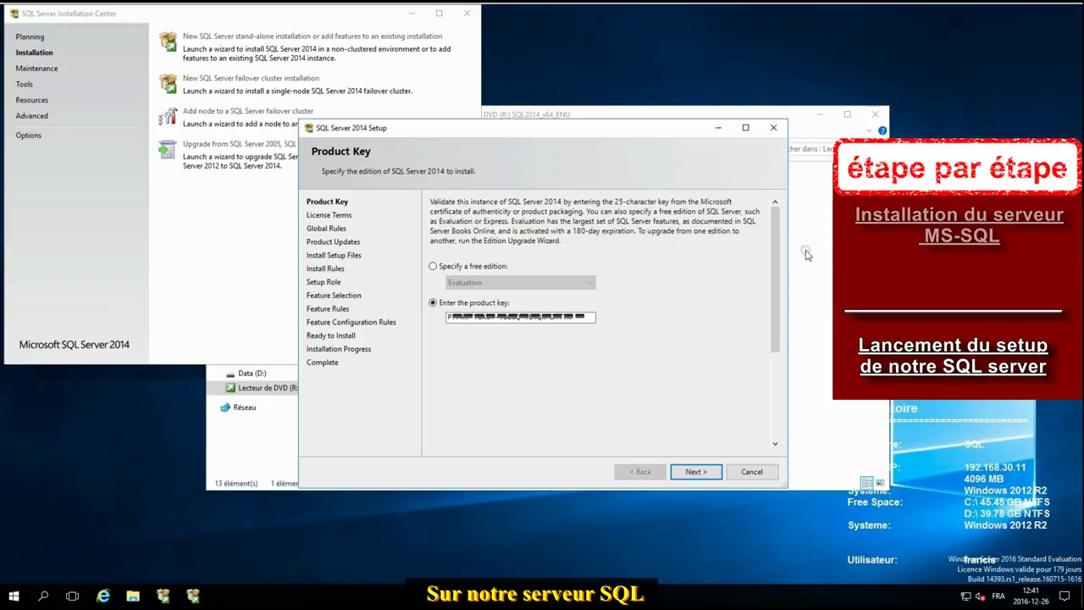
{"action": "left_click", "coordinate": [695, 472]}
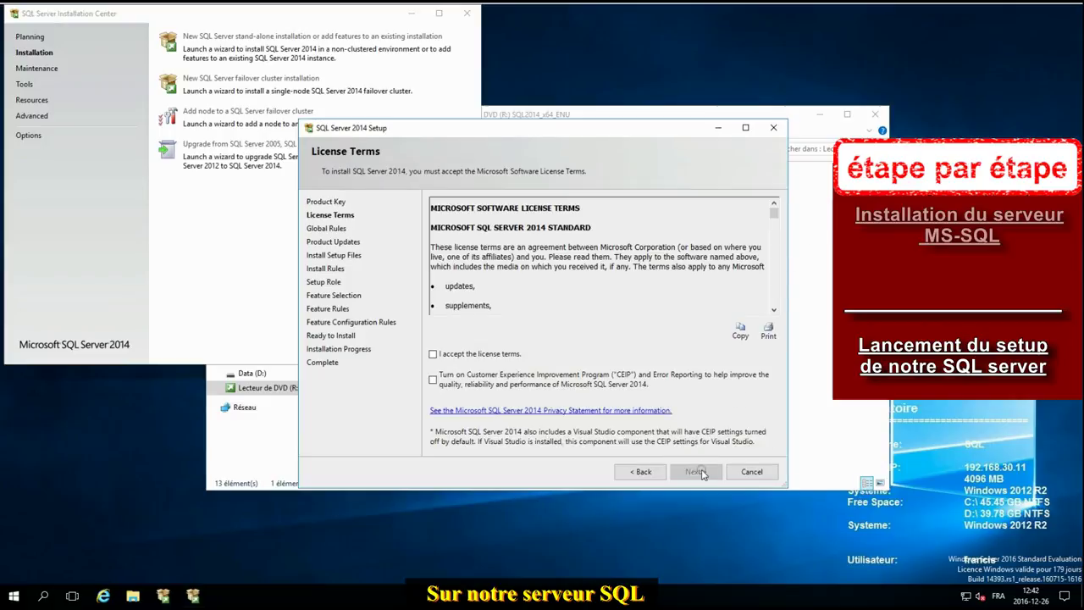
{"action": "left_click", "coordinate": [476, 355]}
{"action": "left_click", "coordinate": [696, 472]}
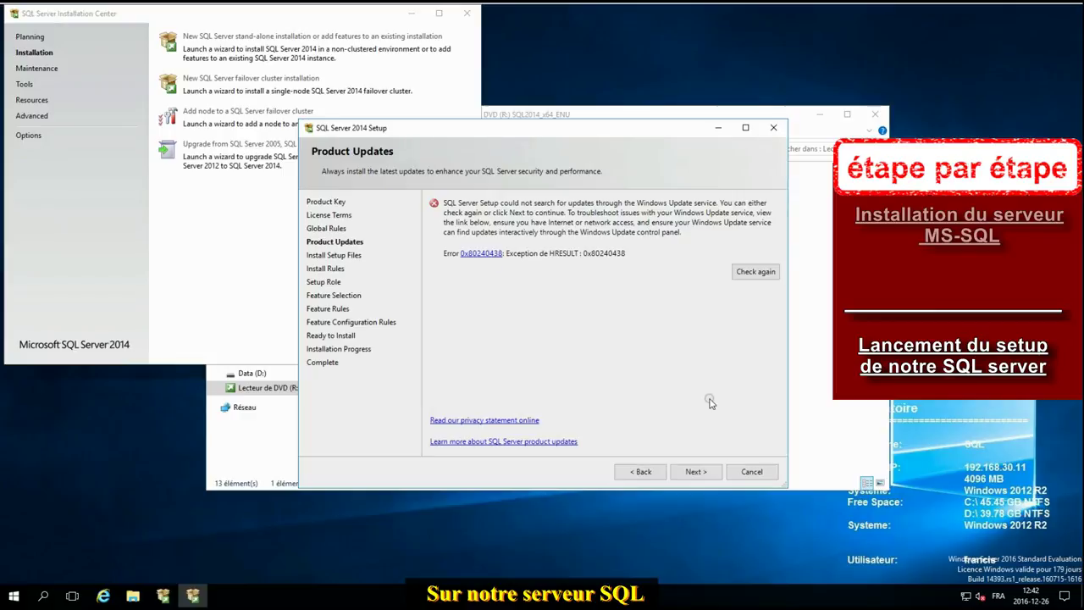
{"action": "left_click", "coordinate": [693, 472]}
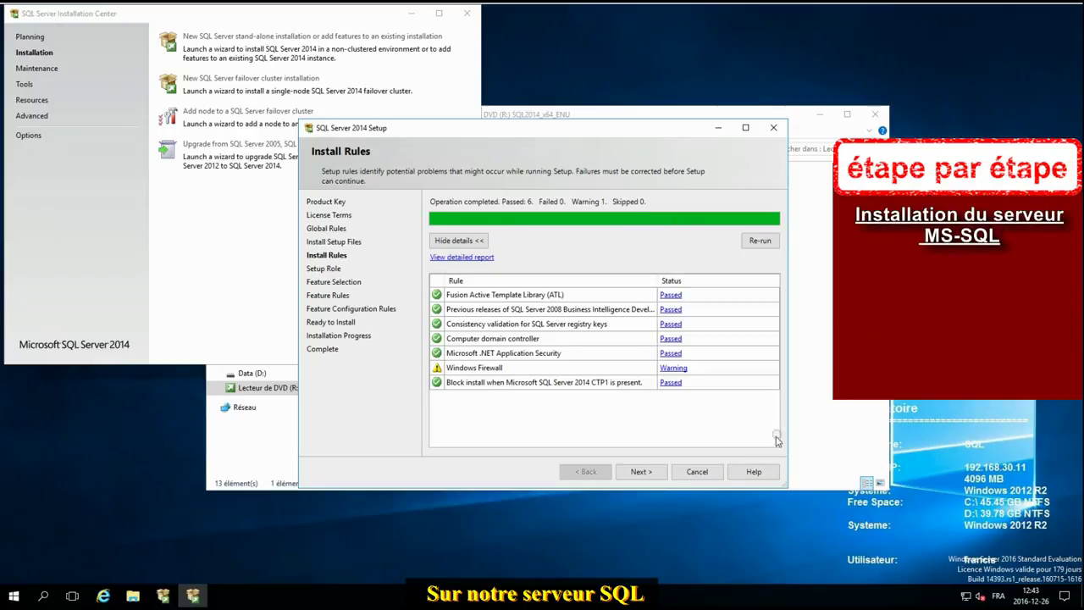
Step: Select Database Engine Services, Reporting Services - Native and Management Tools for installation
{"action": "left_click", "coordinate": [643, 480]}
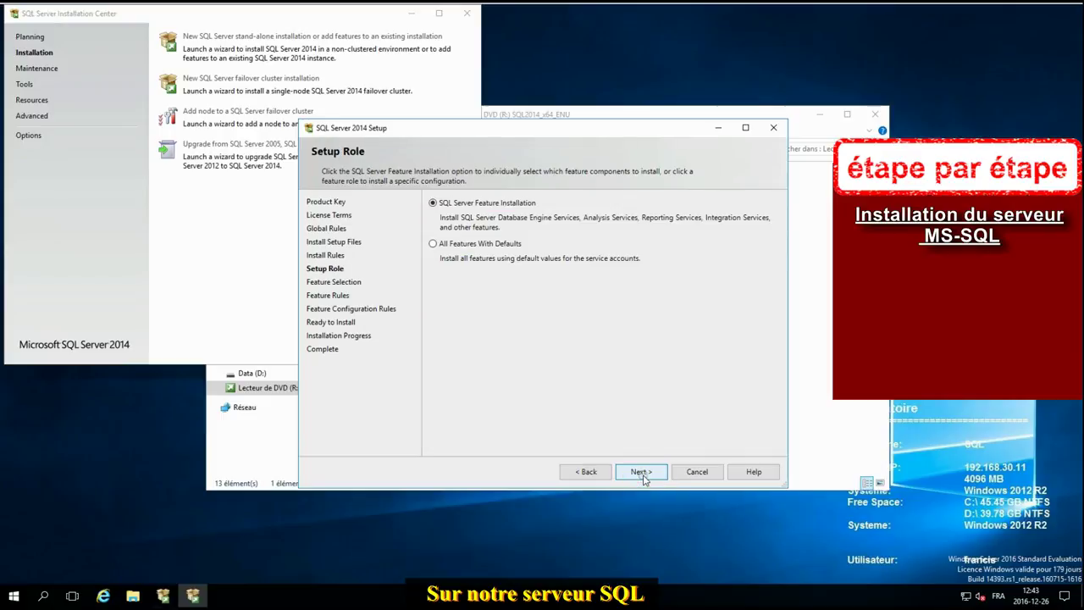
{"action": "left_click", "coordinate": [644, 477]}
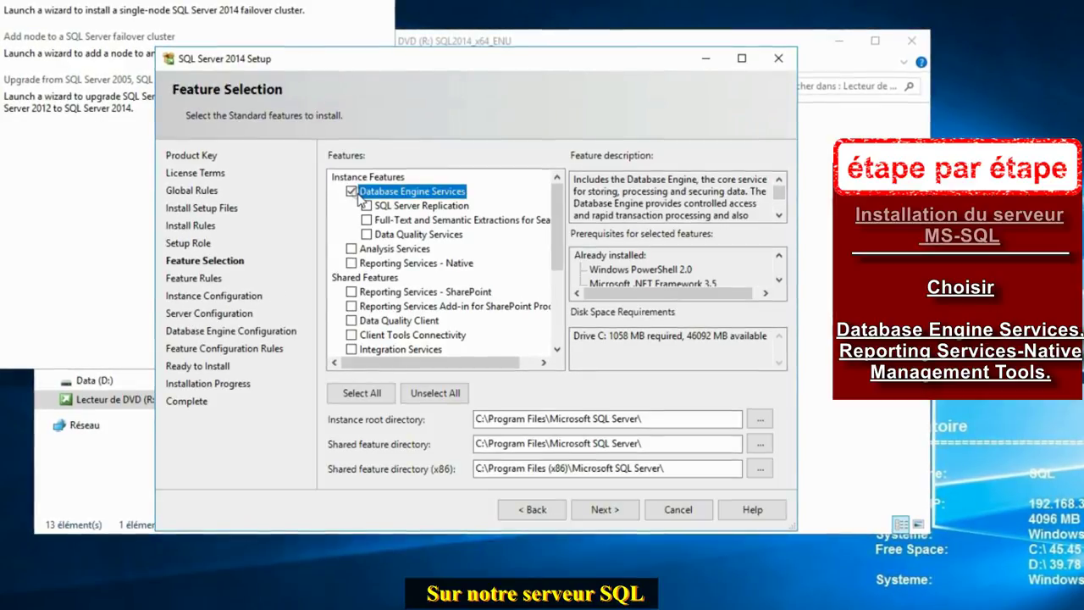
{"action": "left_click", "coordinate": [351, 264]}
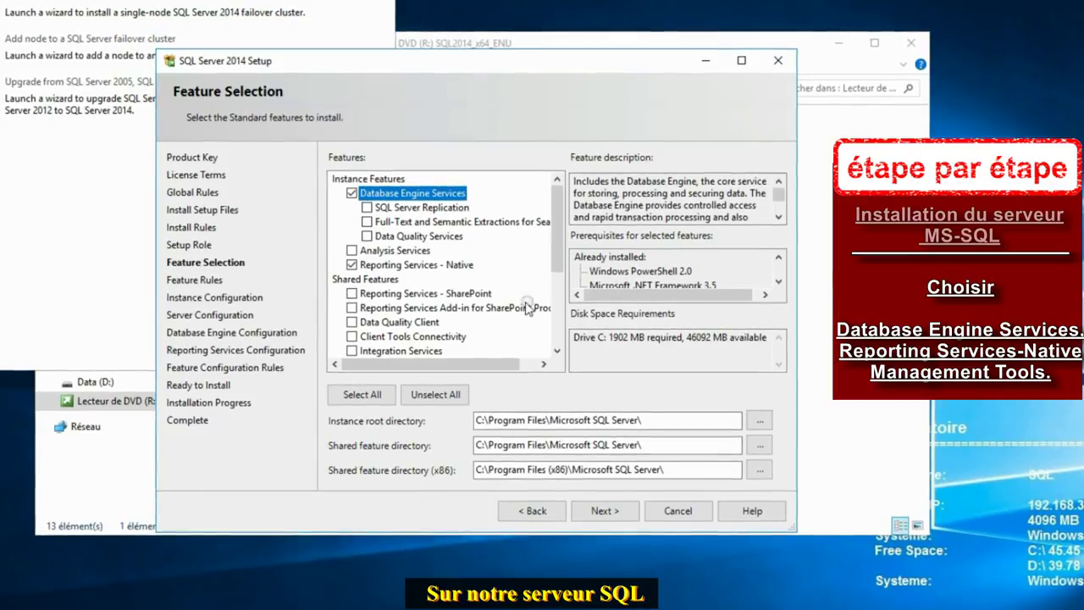
{"action": "left_click", "coordinate": [556, 322]}
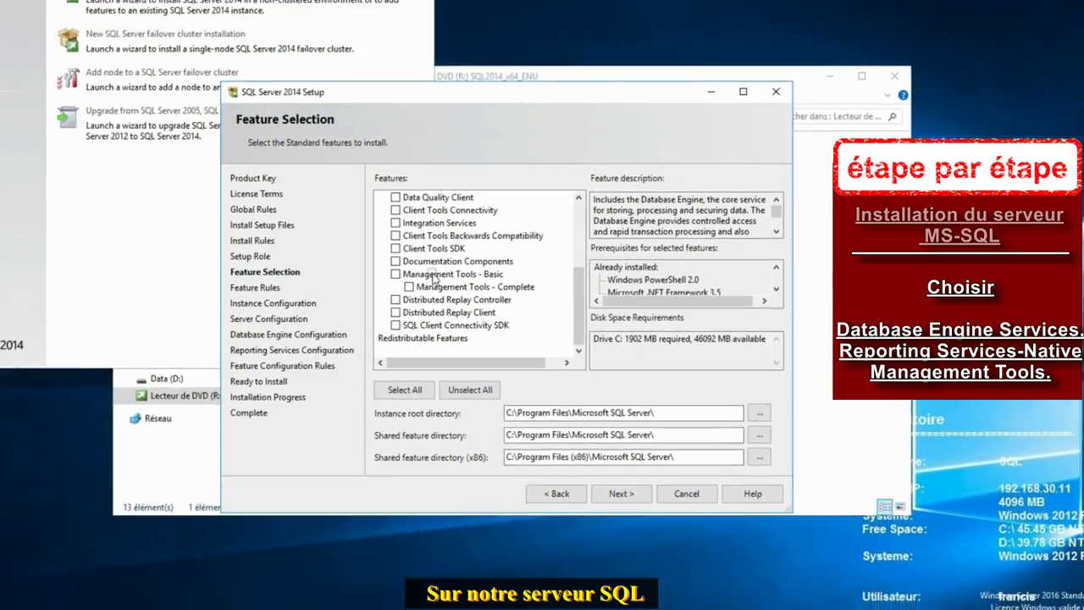
{"action": "left_click", "coordinate": [395, 274]}
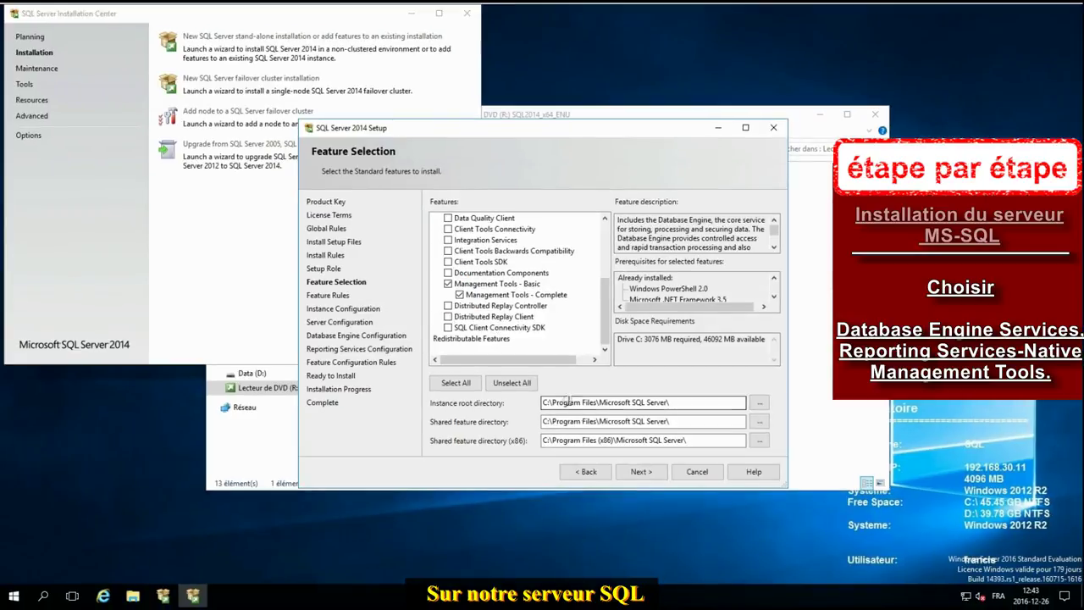
{"action": "left_click", "coordinate": [641, 472]}
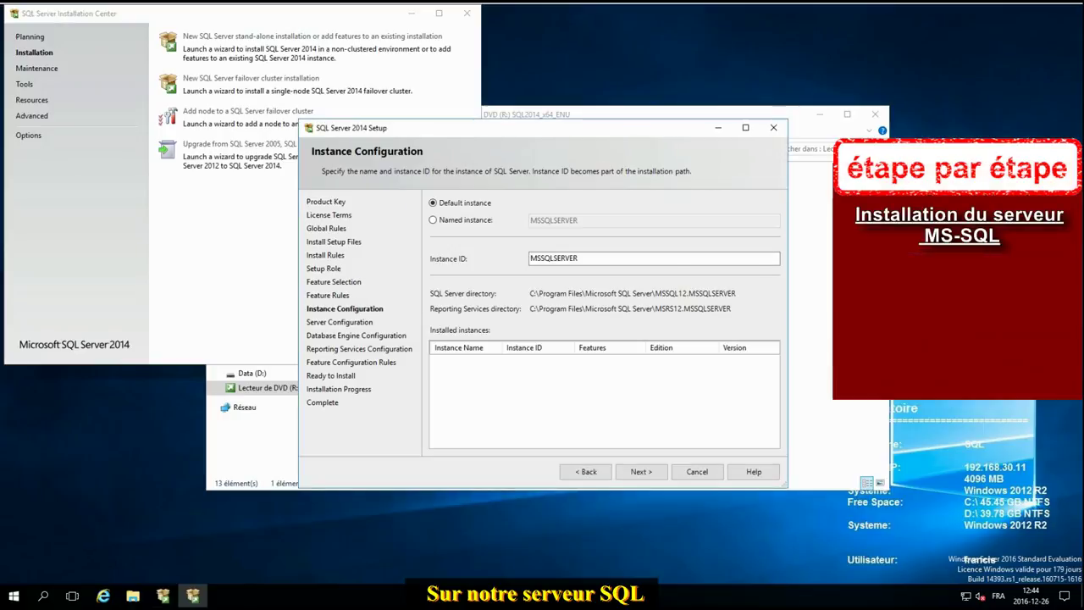
Step: Keep Default instance MSSQLSERVER and advance to Server Configuration
{"action": "left_click", "coordinate": [641, 474]}
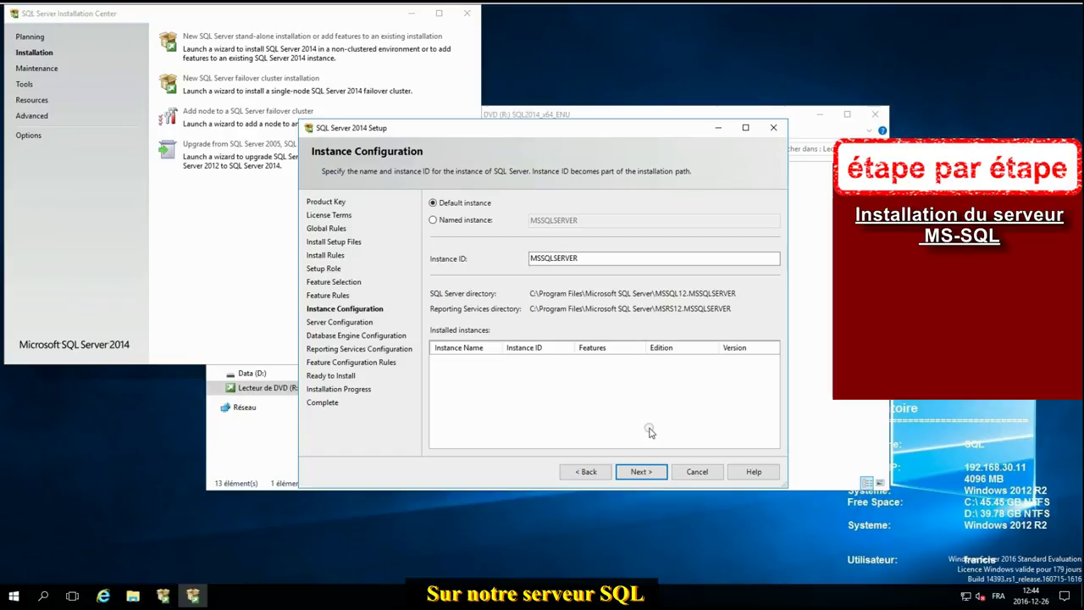
{"action": "left_click", "coordinate": [645, 472]}
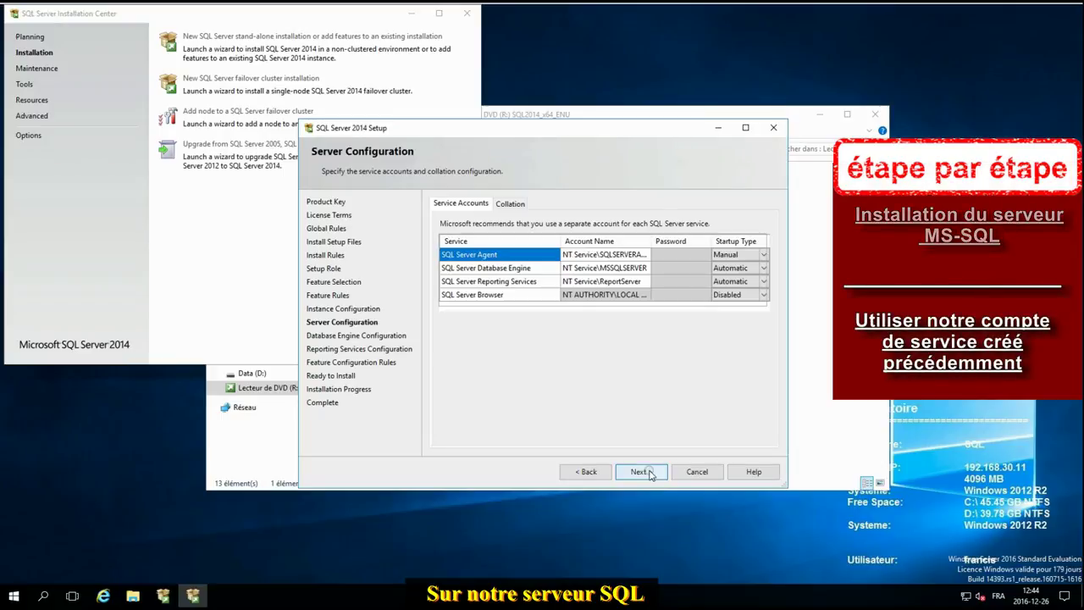
Step: Assign the SVC_SQL domain account to the SQL Server Agent and Database Engine services
{"action": "left_click", "coordinate": [637, 254]}
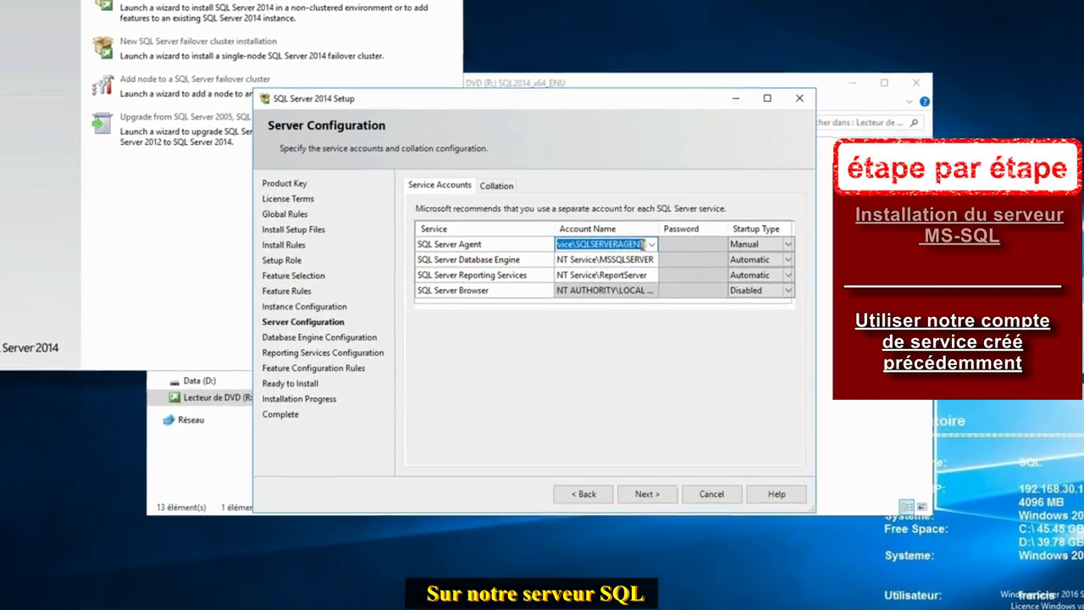
{"action": "left_click", "coordinate": [651, 244]}
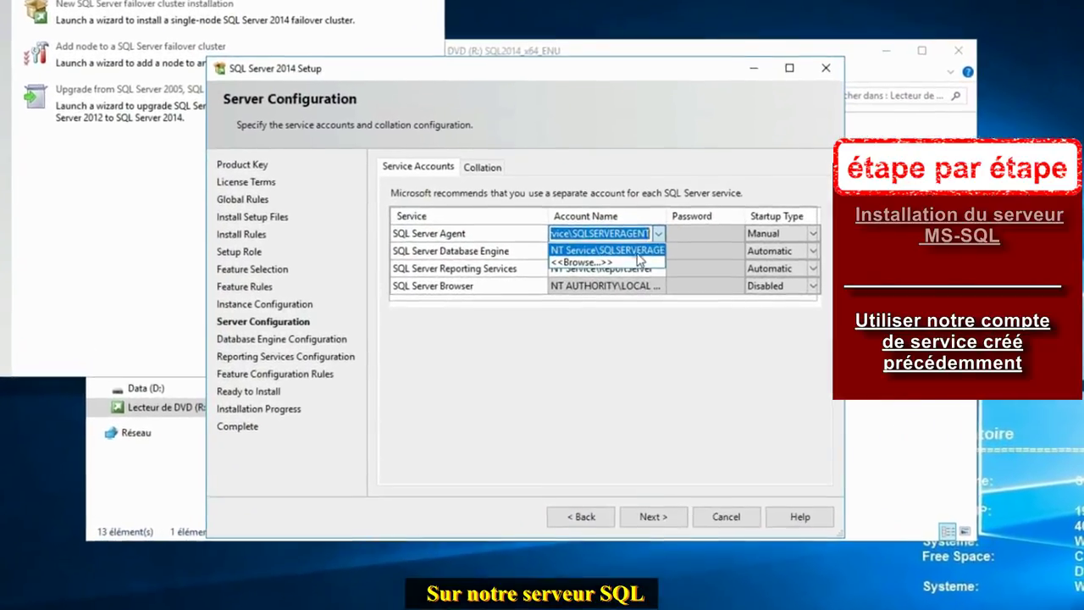
{"action": "left_click", "coordinate": [625, 271]}
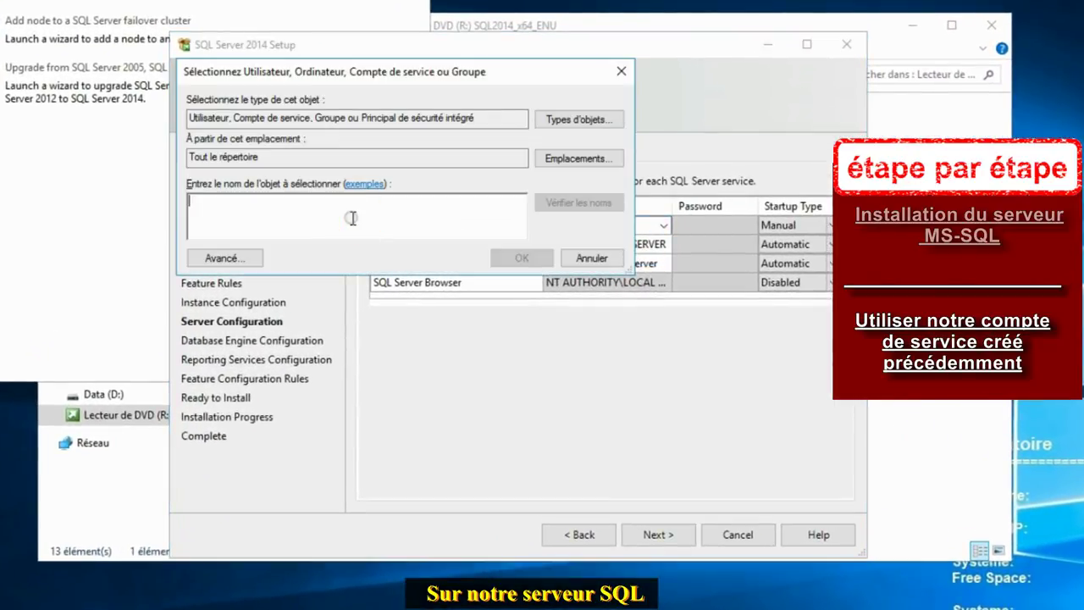
{"action": "type", "text": "svc_sql"}
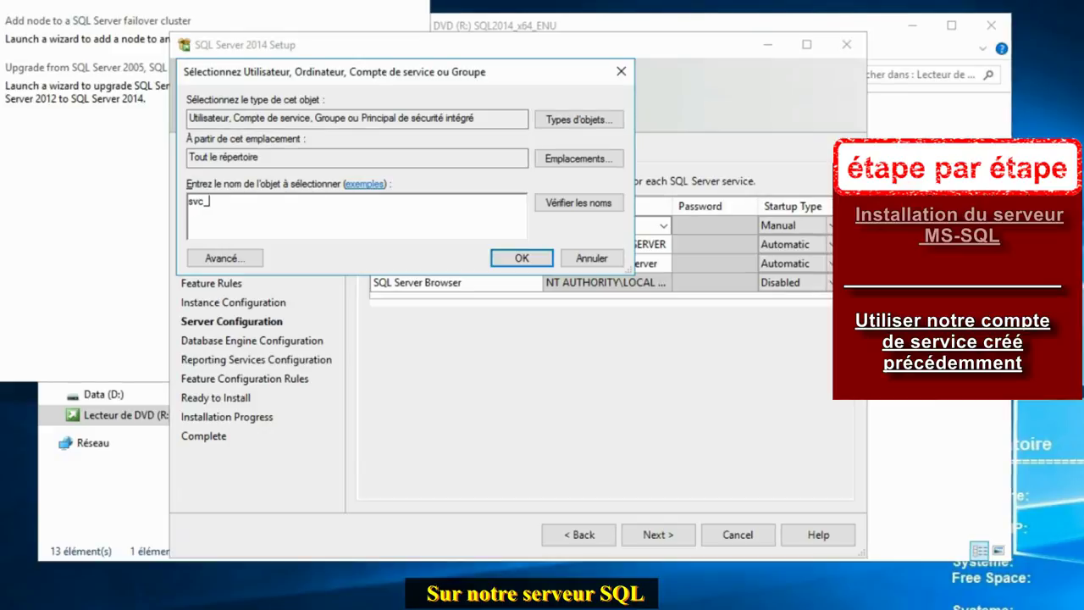
{"action": "left_click", "coordinate": [522, 259]}
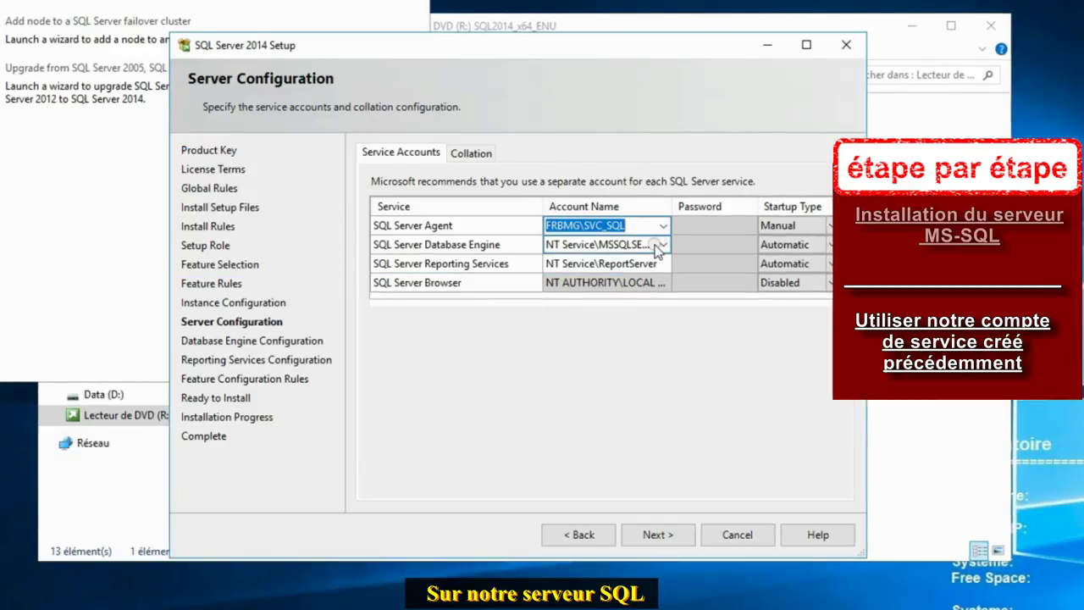
{"action": "left_click", "coordinate": [664, 245]}
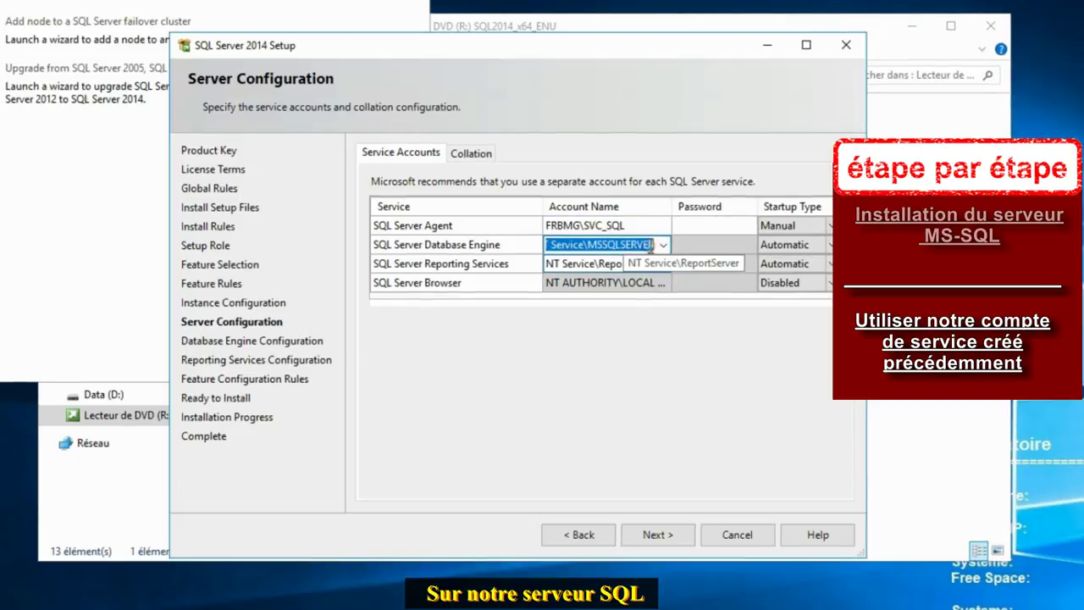
{"action": "left_click", "coordinate": [664, 245]}
{"action": "left_click", "coordinate": [567, 278]}
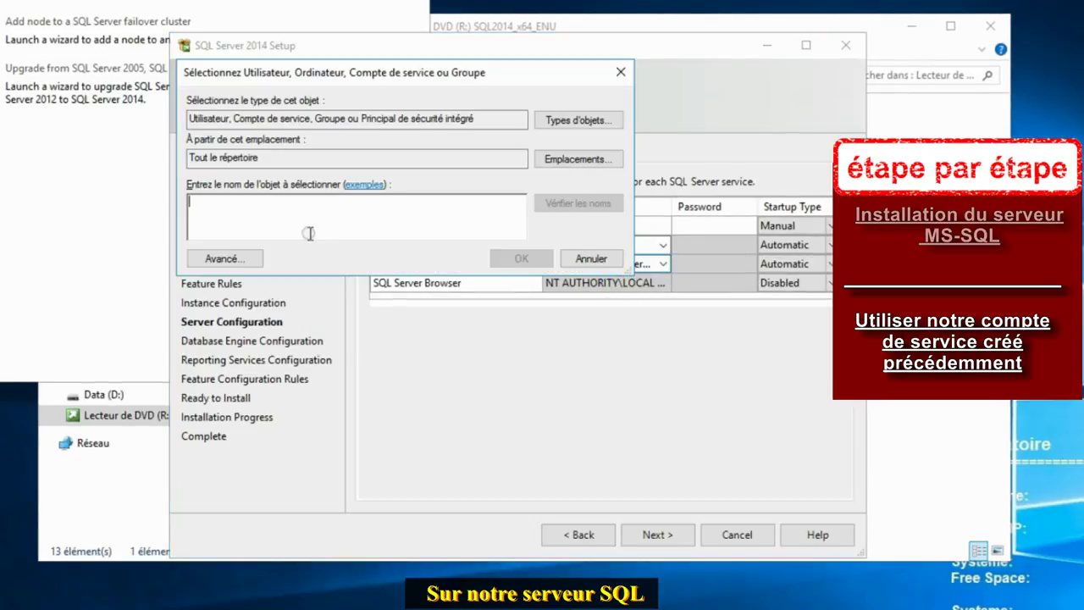
{"action": "left_click", "coordinate": [308, 233]}
{"action": "type", "text": "svc_sql"}
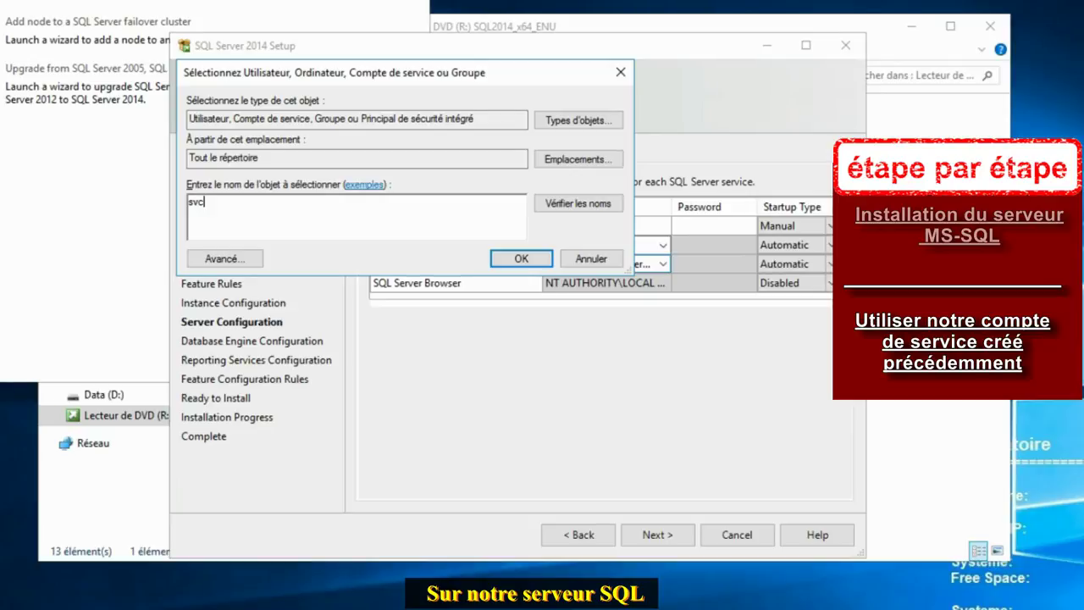
{"action": "left_click", "coordinate": [521, 259]}
Step: Assign the svc_sql account to the Reporting Services service
{"action": "left_click", "coordinate": [593, 264]}
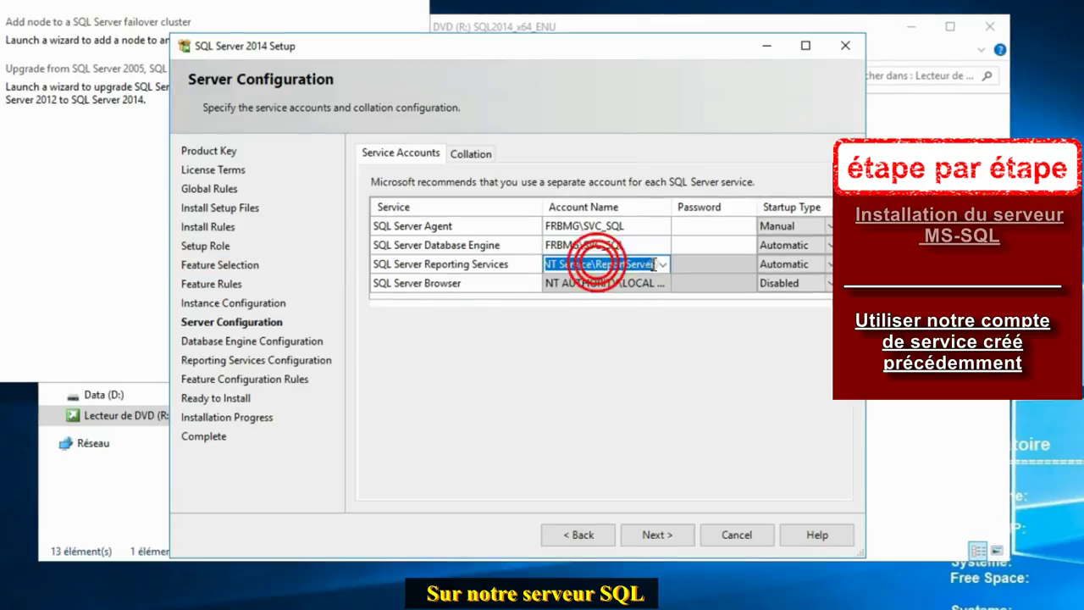
{"action": "left_click", "coordinate": [661, 265]}
{"action": "left_click", "coordinate": [610, 298]}
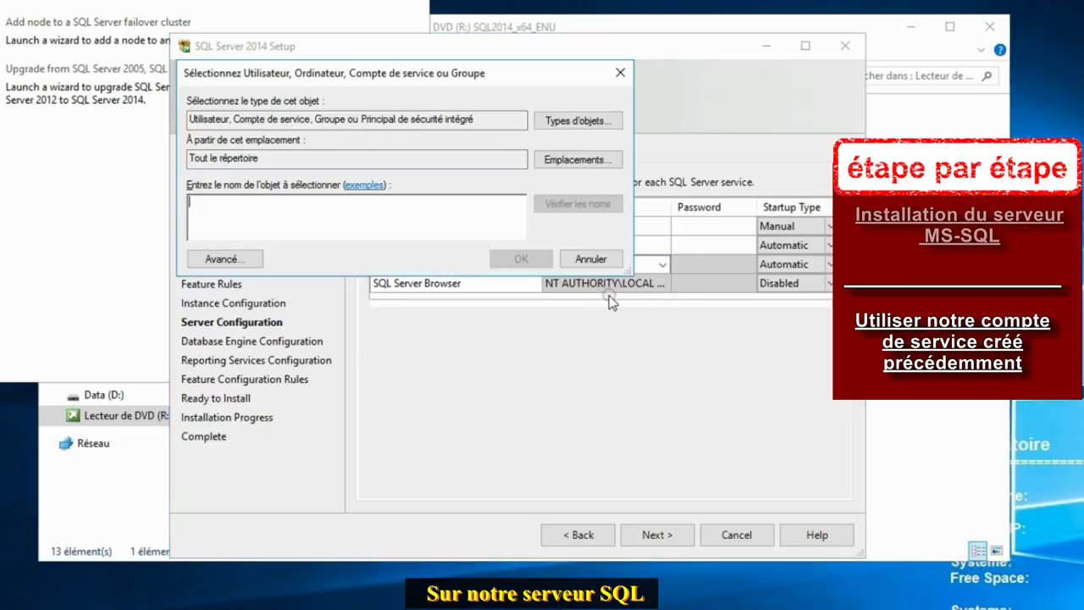
{"action": "left_click", "coordinate": [384, 222]}
{"action": "type", "text": "svc"}
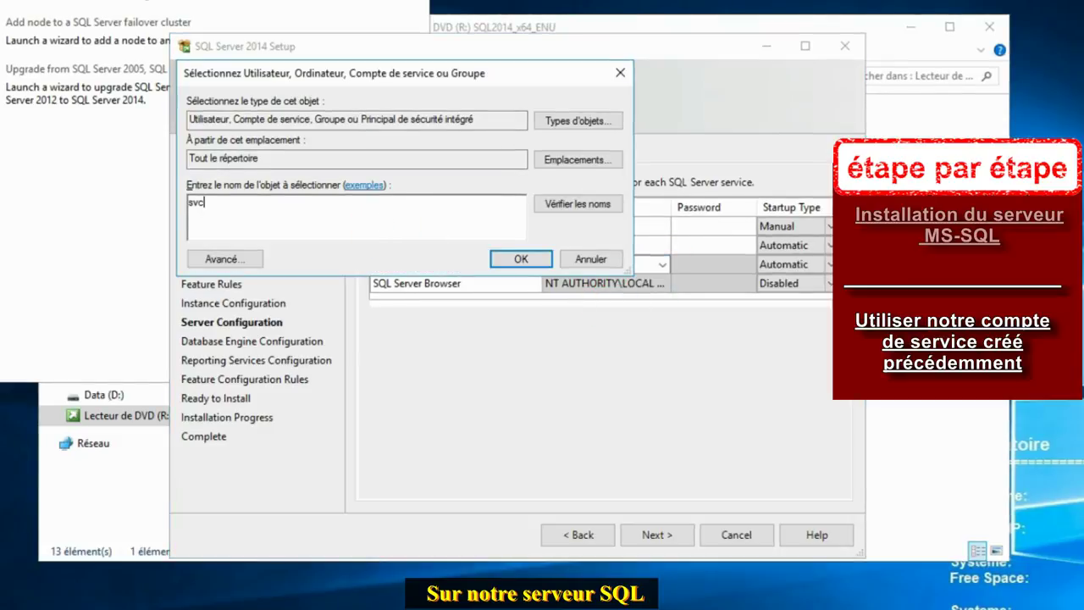
{"action": "type", "text": "_sql"}
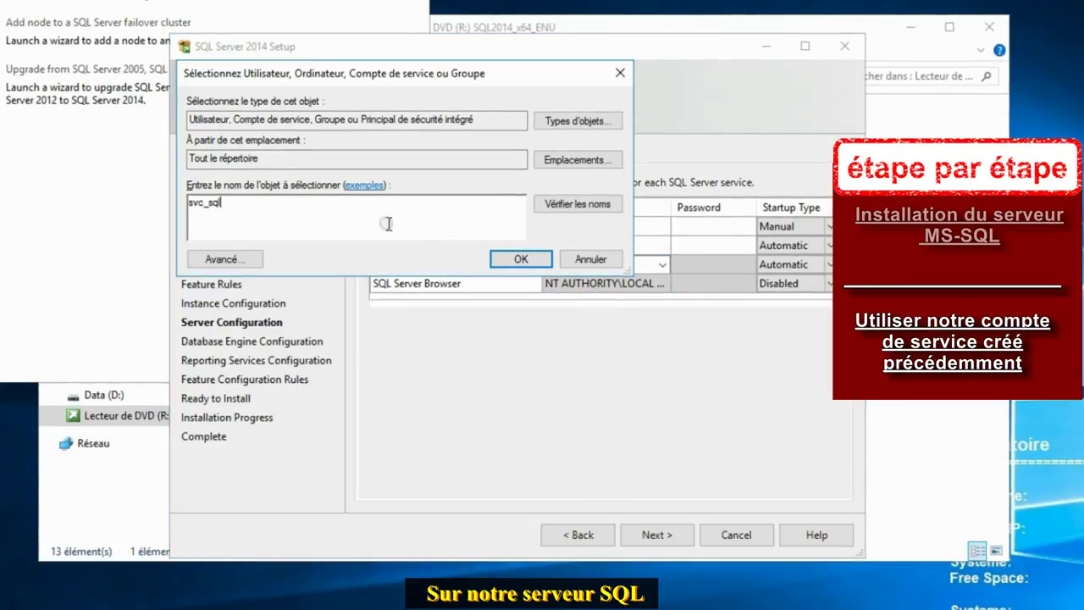
{"action": "left_click", "coordinate": [520, 258]}
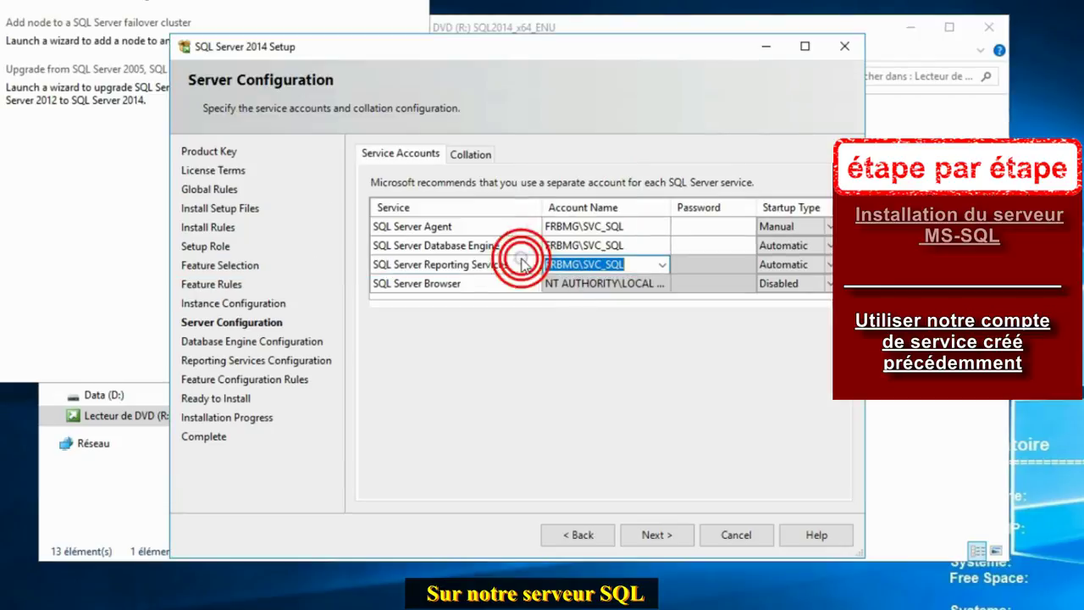
Step: Enter the SVC_SQL account password for Agent, Database Engine and Reporting Services
{"action": "left_click", "coordinate": [698, 227]}
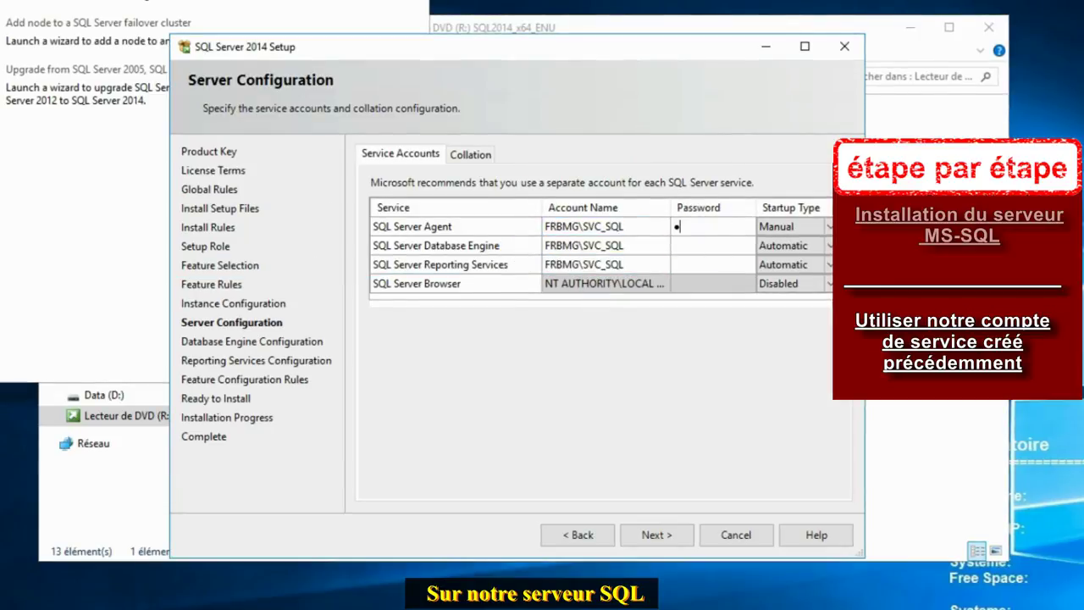
{"action": "type", "text": "•••••"}
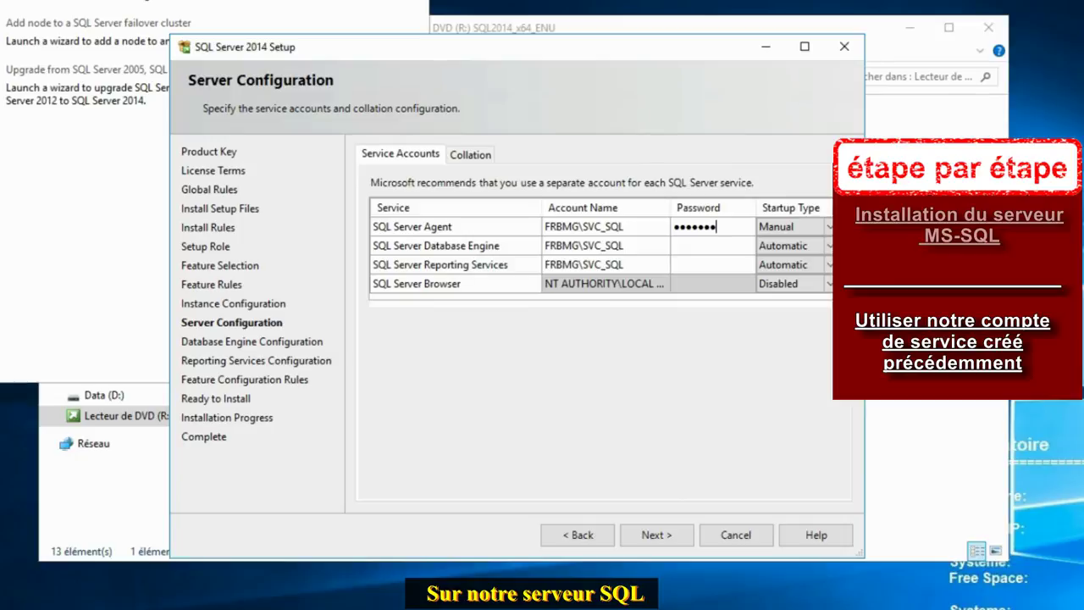
{"action": "left_click", "coordinate": [698, 246]}
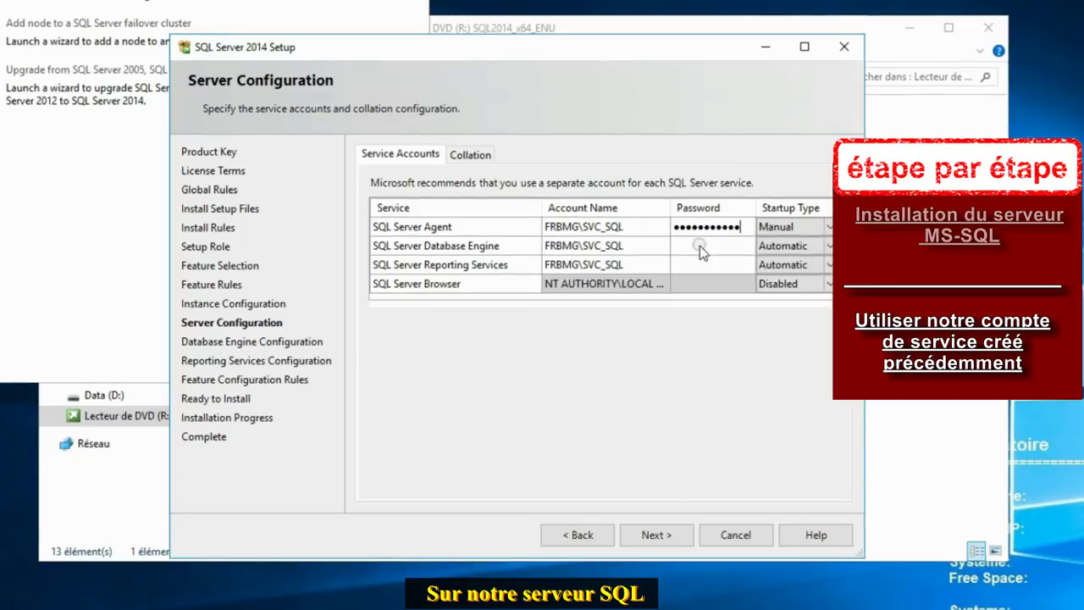
{"action": "left_click", "coordinate": [716, 245]}
{"action": "type", "text": "•"}
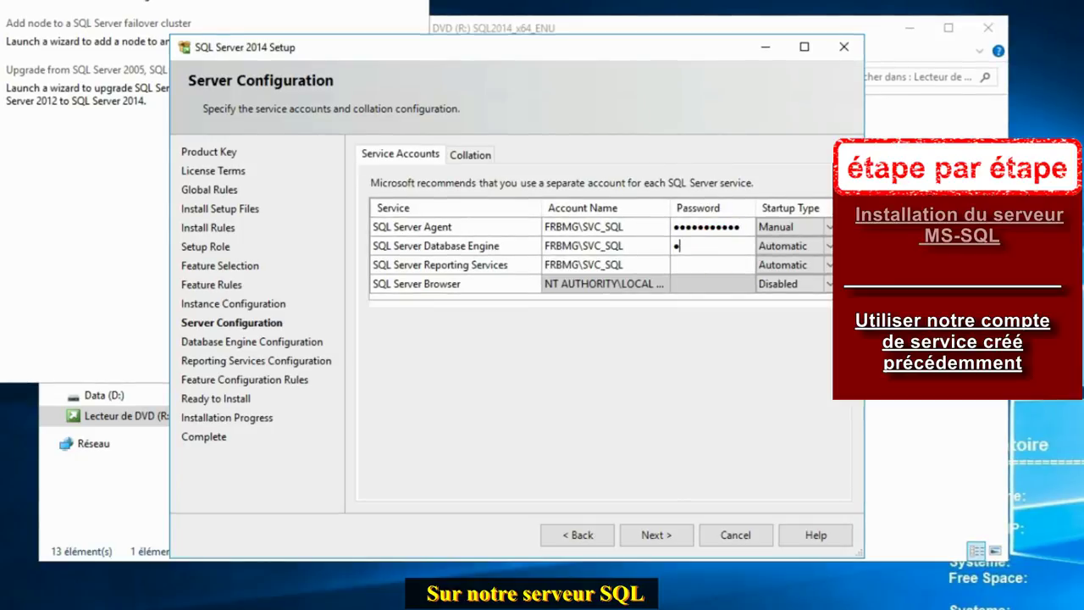
{"action": "type", "text": "••••••"}
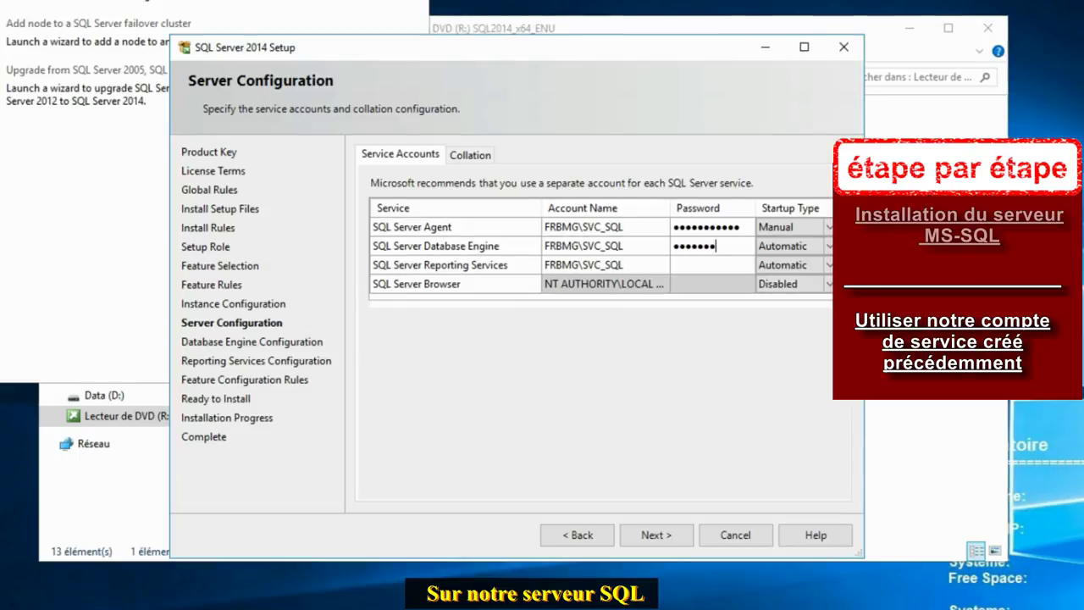
{"action": "left_click", "coordinate": [714, 264]}
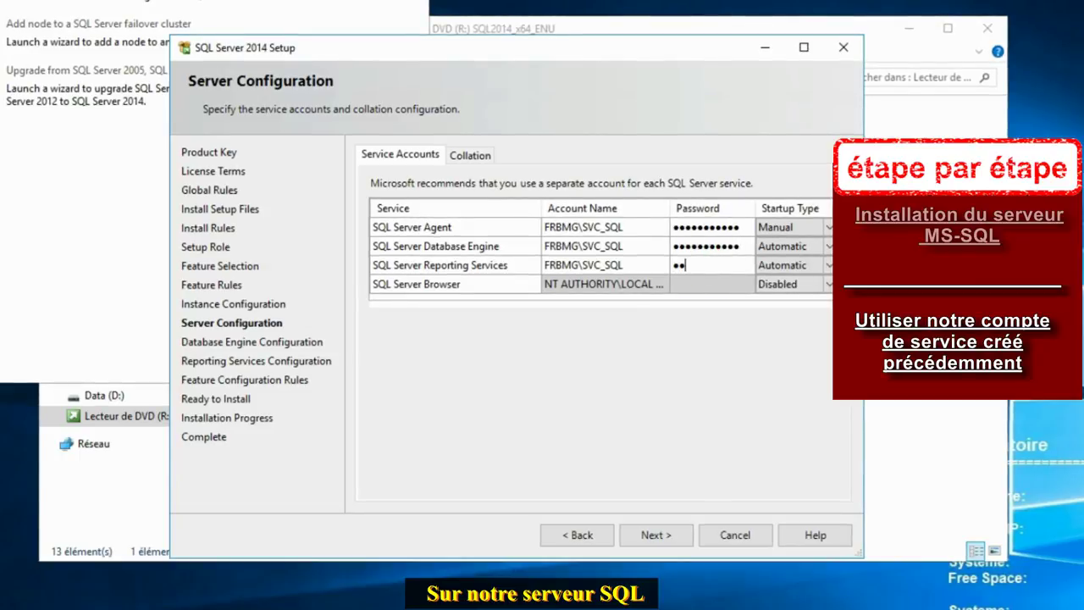
{"action": "type", "text": "•••••••"}
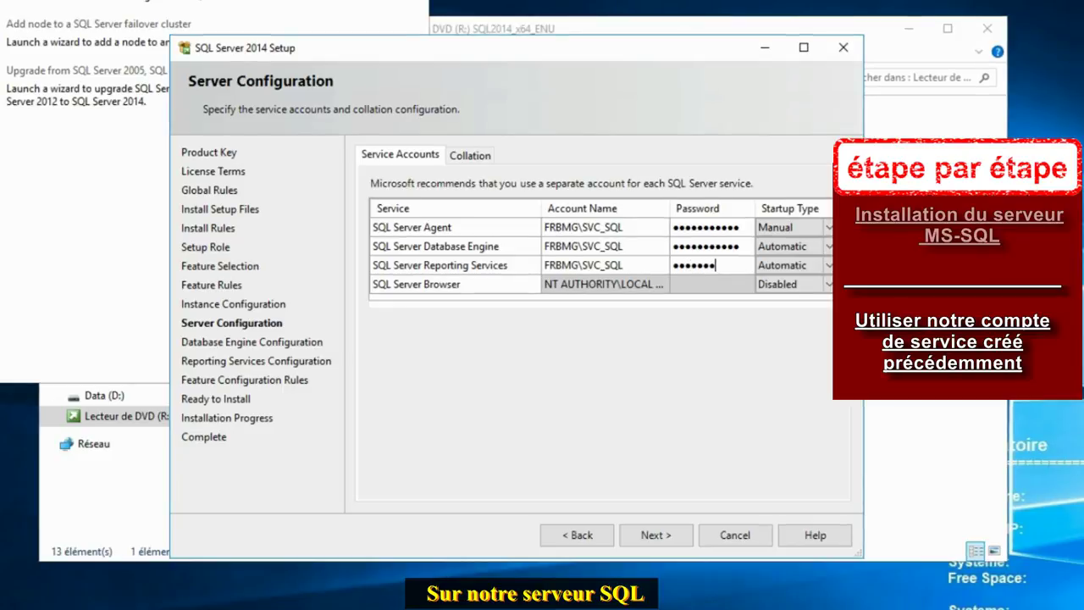
{"action": "type", "text": "••"}
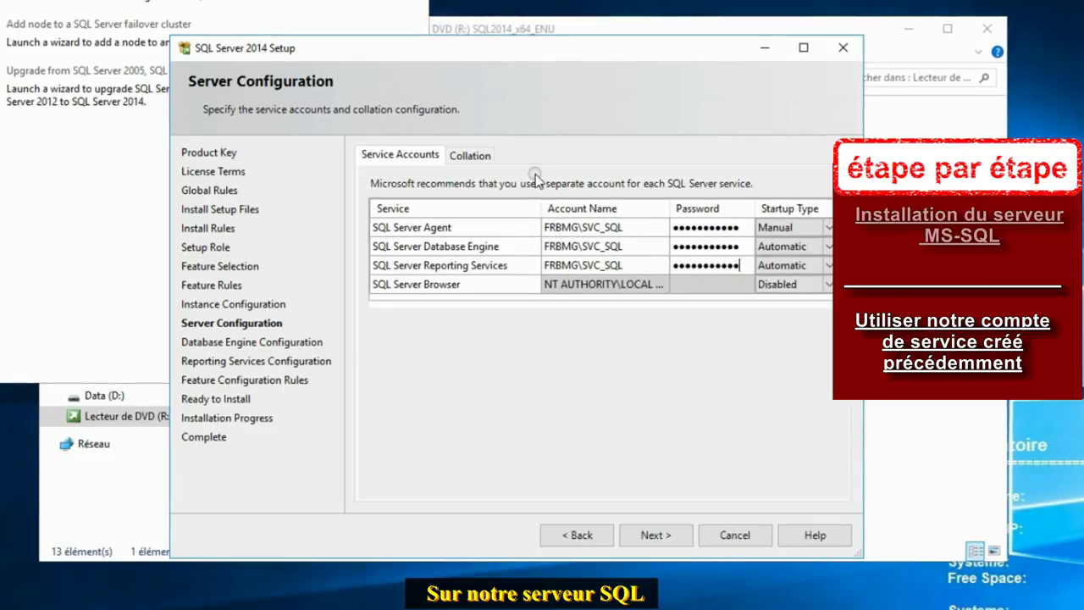
Step: Customize the Database Engine collation to the SQL collation SQL_Latin1_General_CP1_CI_AS
{"action": "left_click", "coordinate": [473, 158]}
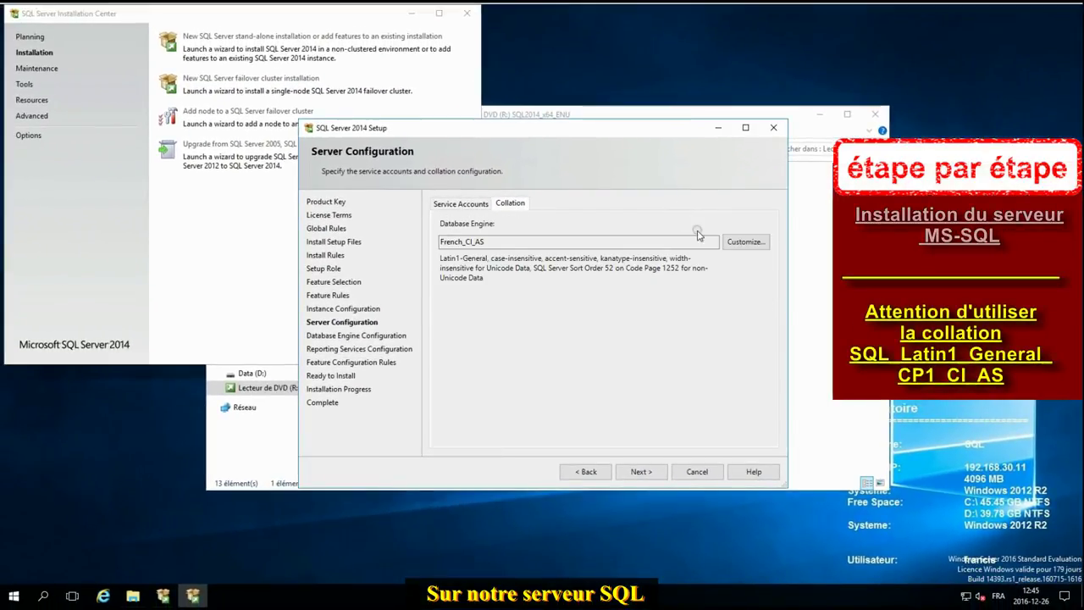
{"action": "left_click", "coordinate": [755, 243]}
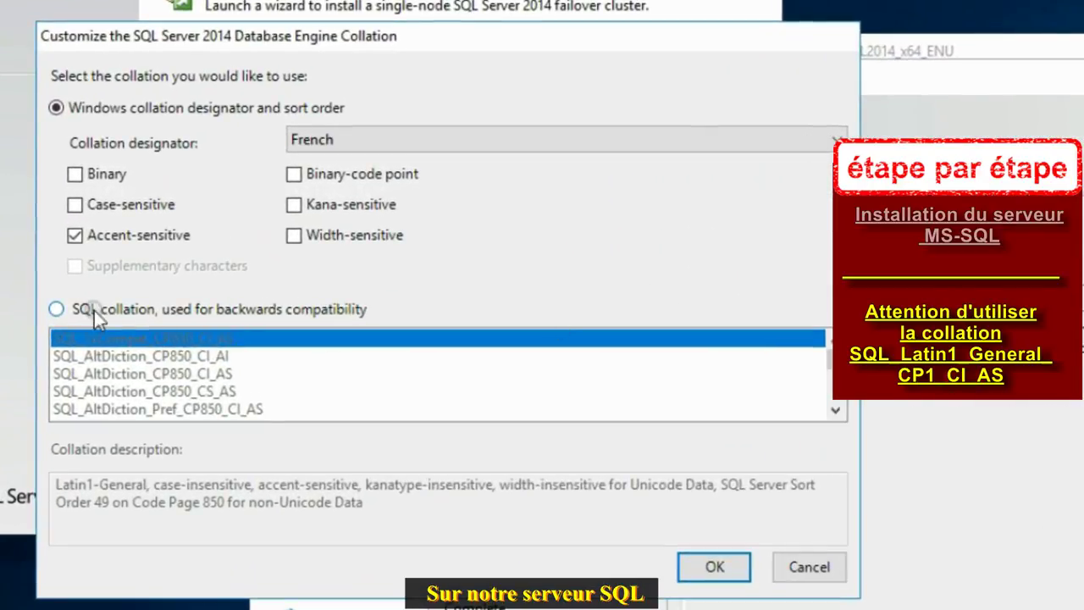
{"action": "left_click", "coordinate": [57, 308]}
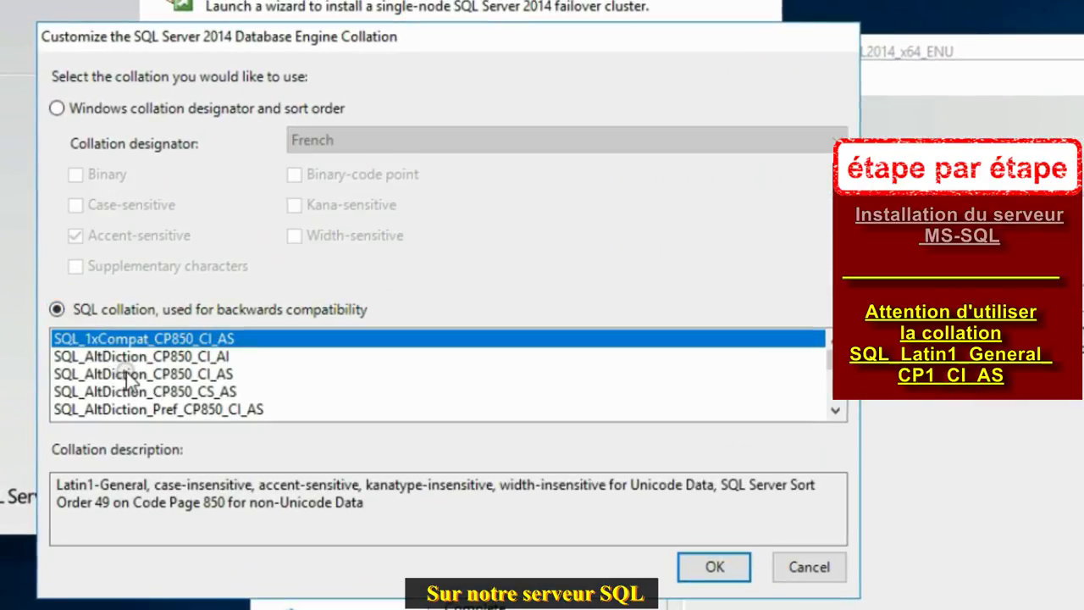
{"action": "left_click", "coordinate": [125, 391]}
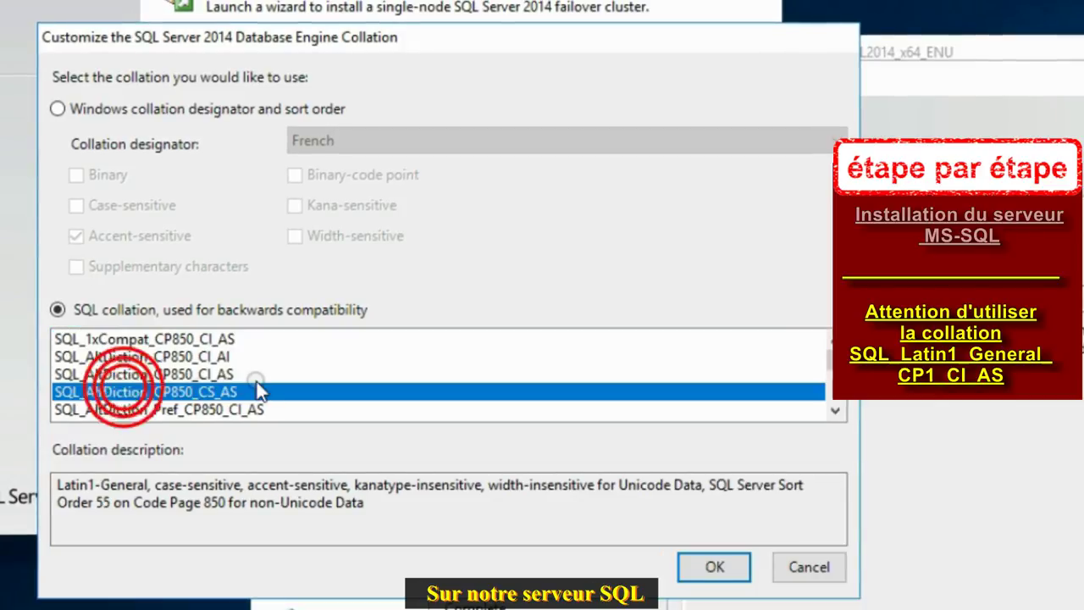
{"action": "scroll", "coordinate": [258, 389], "scroll_direction": "down", "scroll_amount": 20}
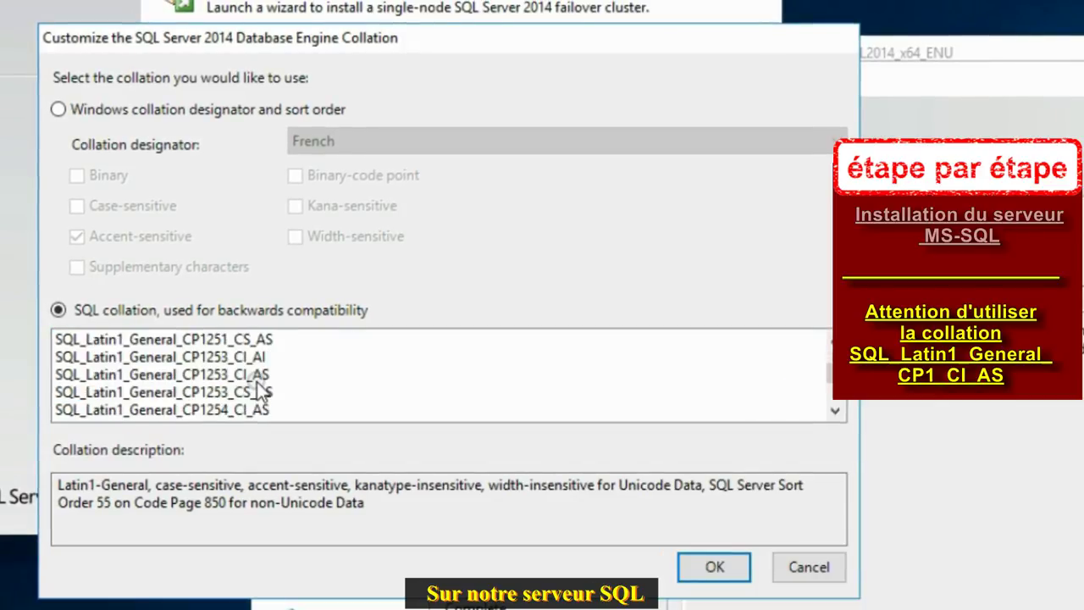
{"action": "left_click", "coordinate": [261, 375]}
{"action": "scroll", "coordinate": [301, 388], "scroll_direction": "up", "scroll_amount": 1}
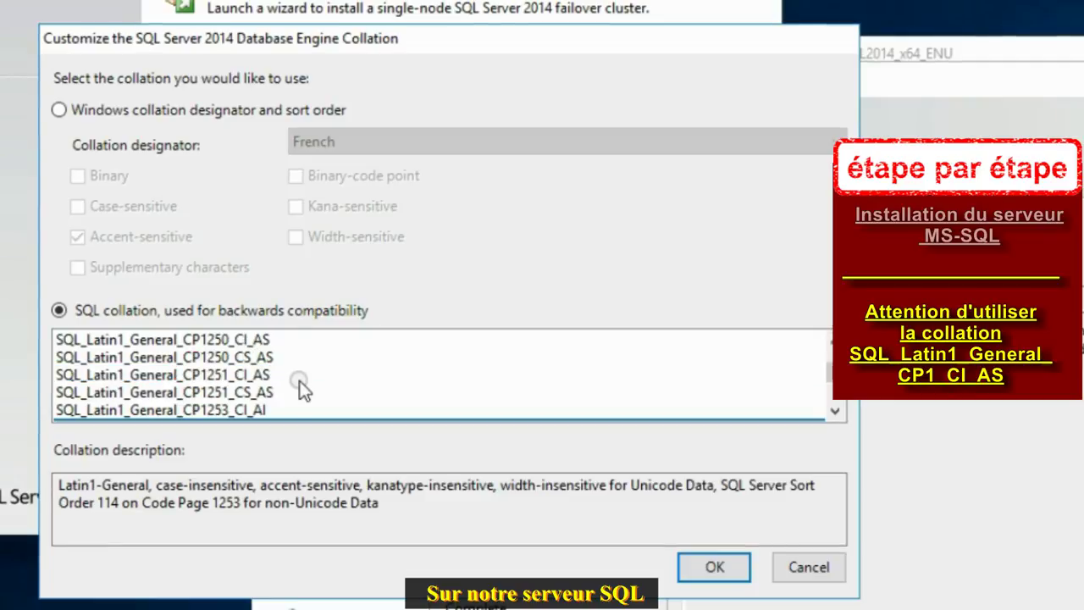
{"action": "scroll", "coordinate": [245, 386], "scroll_direction": "up", "scroll_amount": 2}
{"action": "left_click", "coordinate": [220, 393]}
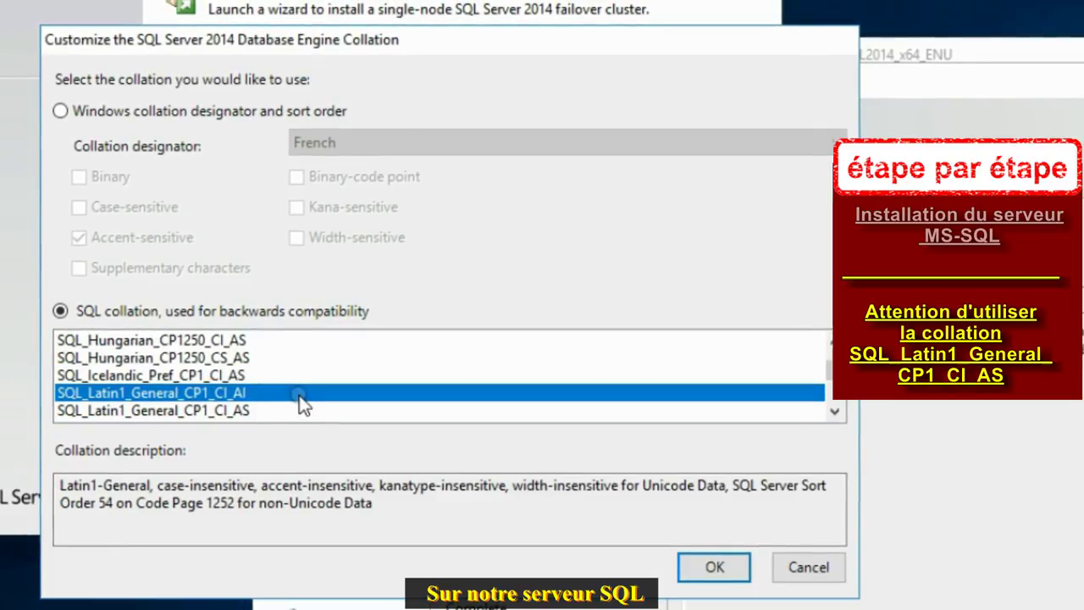
{"action": "left_click", "coordinate": [146, 411]}
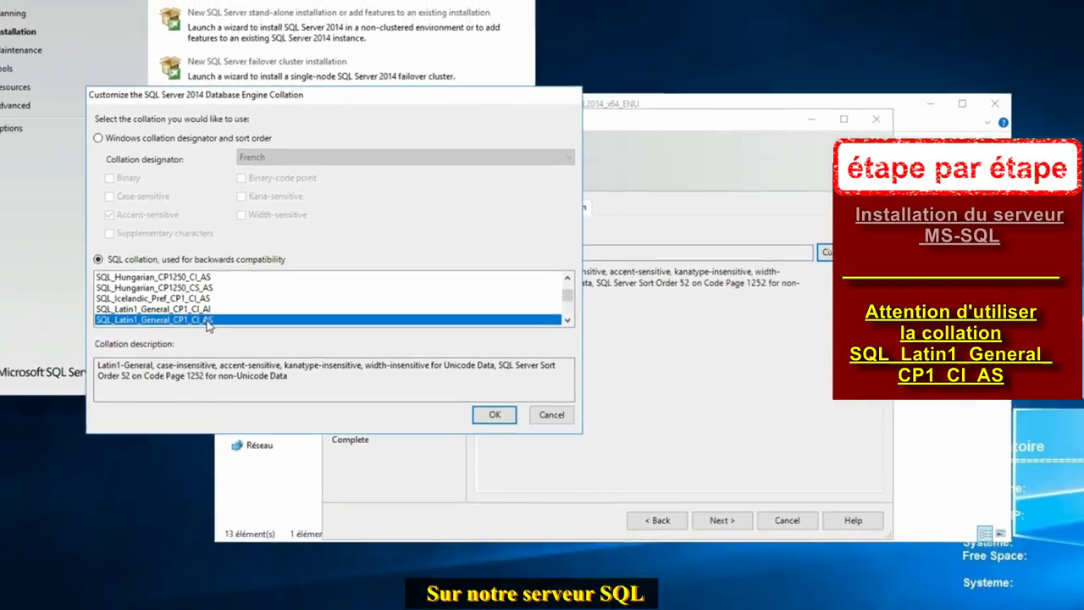
{"action": "left_click", "coordinate": [495, 414]}
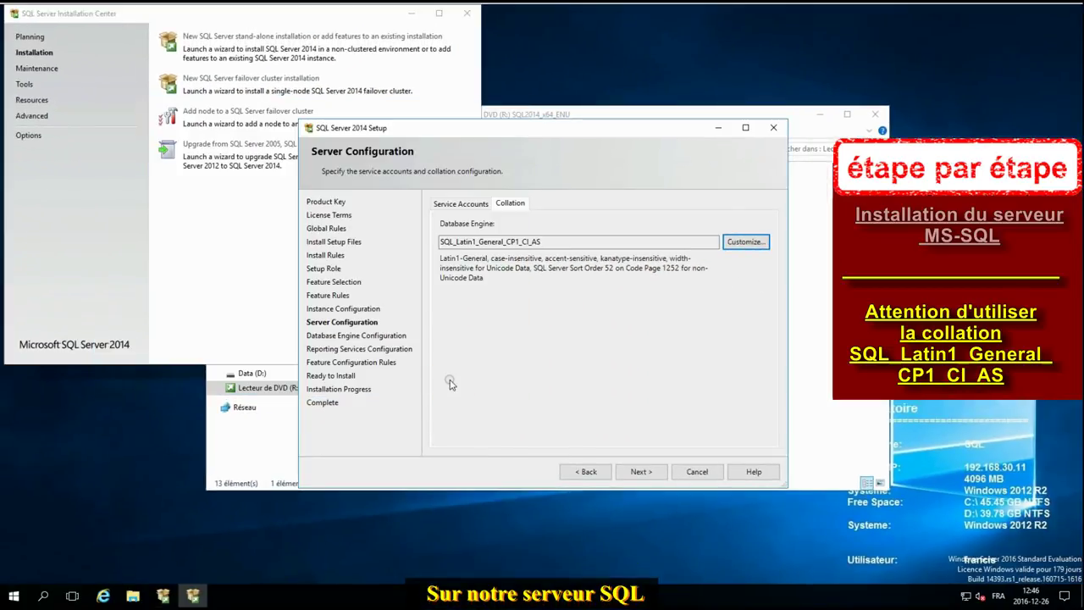
Step: Add the current user and svc_sccm as SQL Server administrators on Database Engine Configuration
{"action": "left_click", "coordinate": [462, 205]}
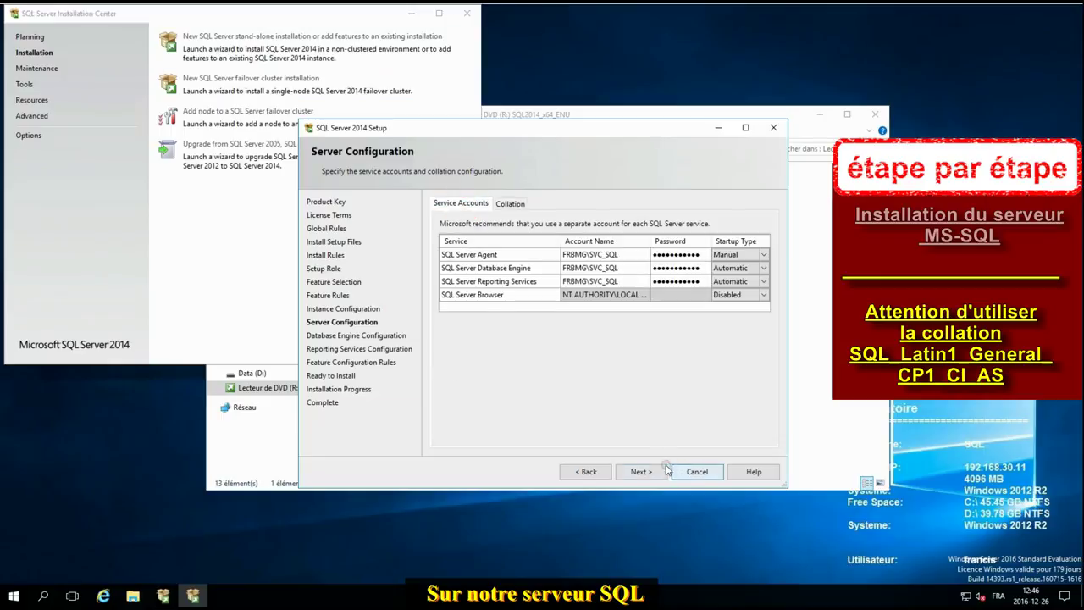
{"action": "left_click", "coordinate": [653, 477]}
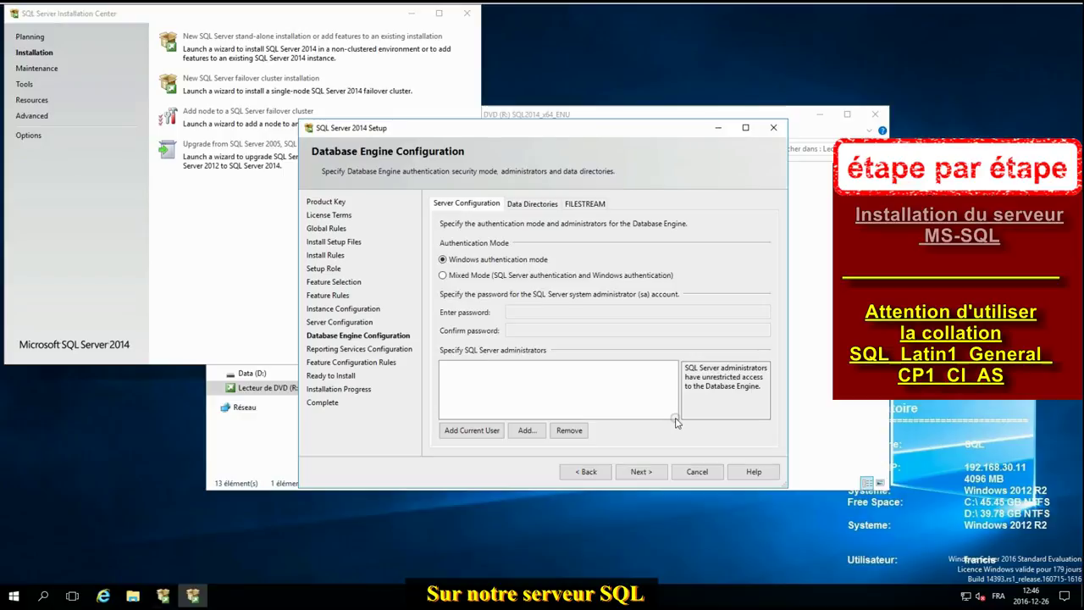
{"action": "left_click", "coordinate": [464, 430]}
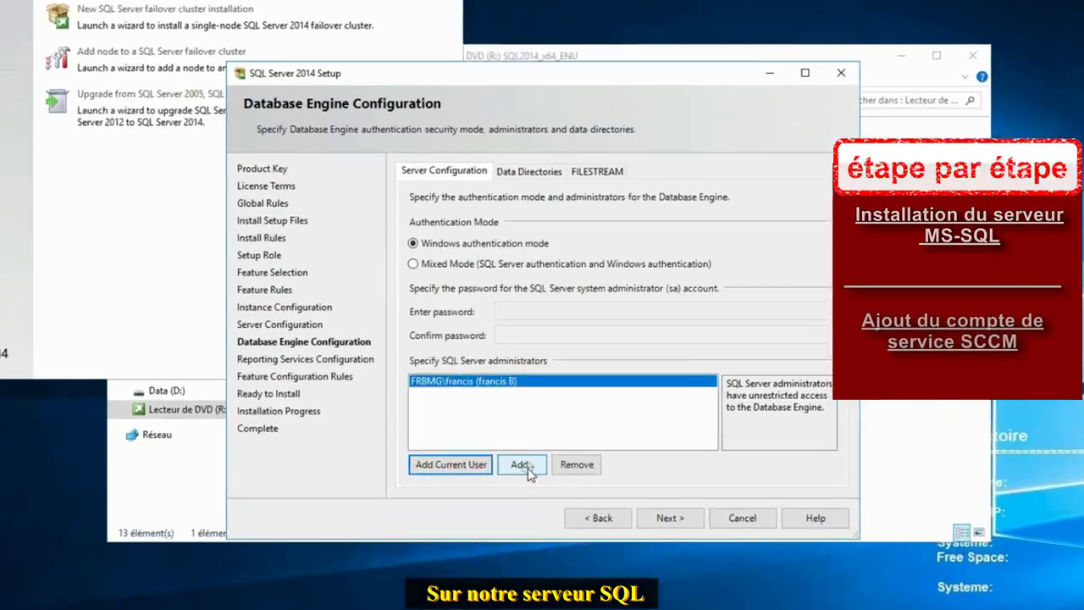
{"action": "left_click", "coordinate": [526, 430]}
{"action": "left_click", "coordinate": [422, 256]}
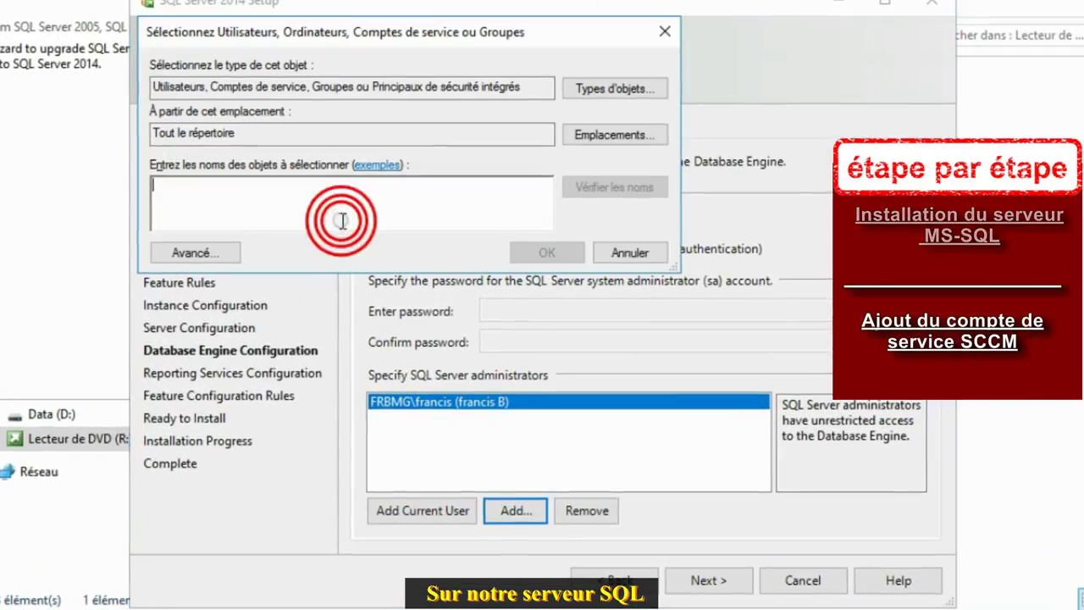
{"action": "type", "text": "svc_s"}
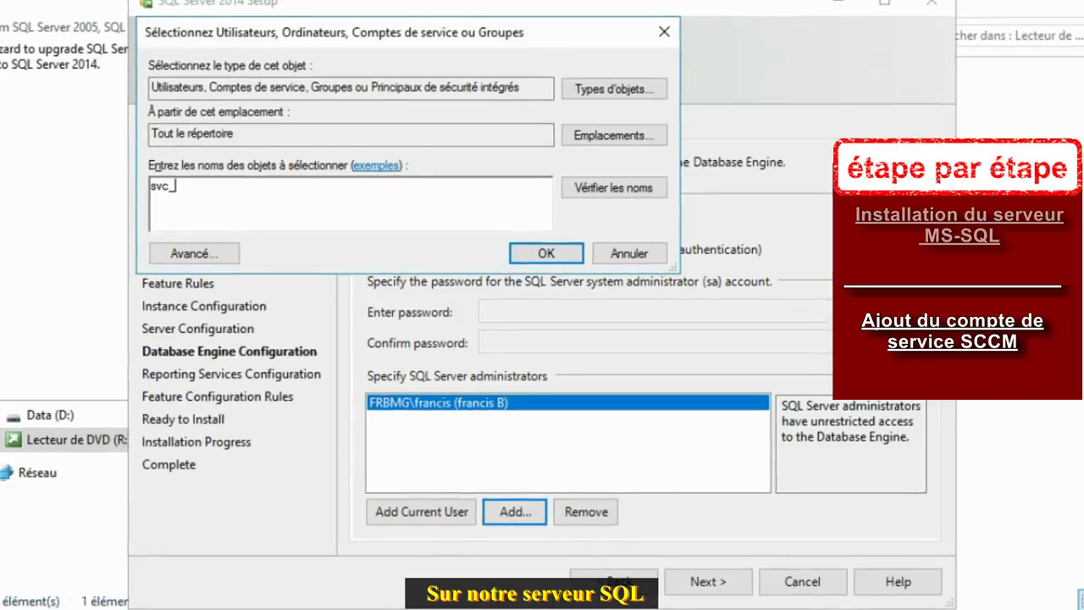
{"action": "type", "text": "ccm"}
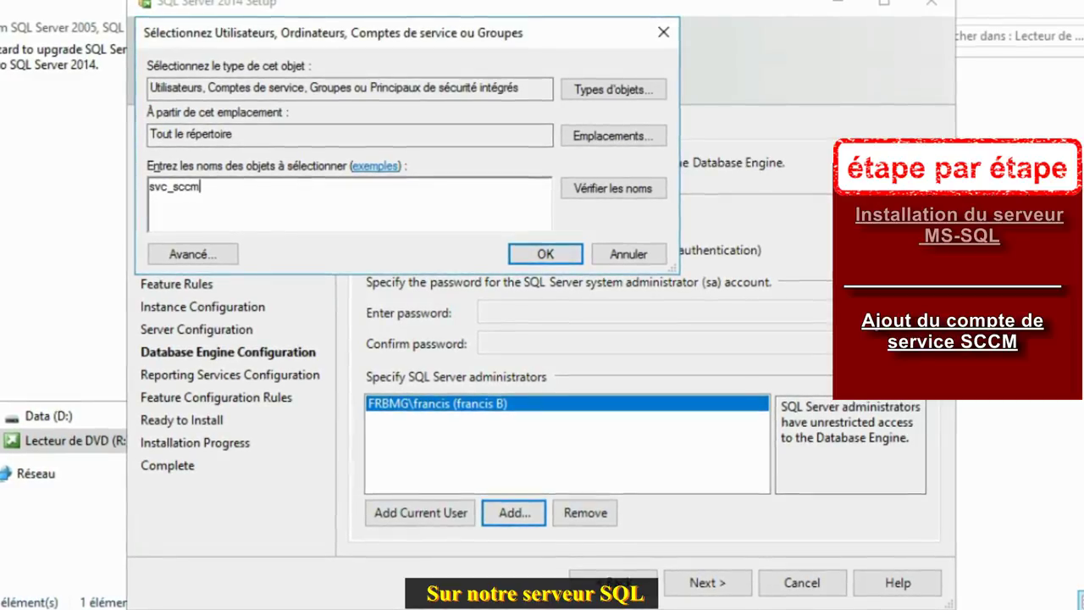
{"action": "left_click", "coordinate": [550, 253]}
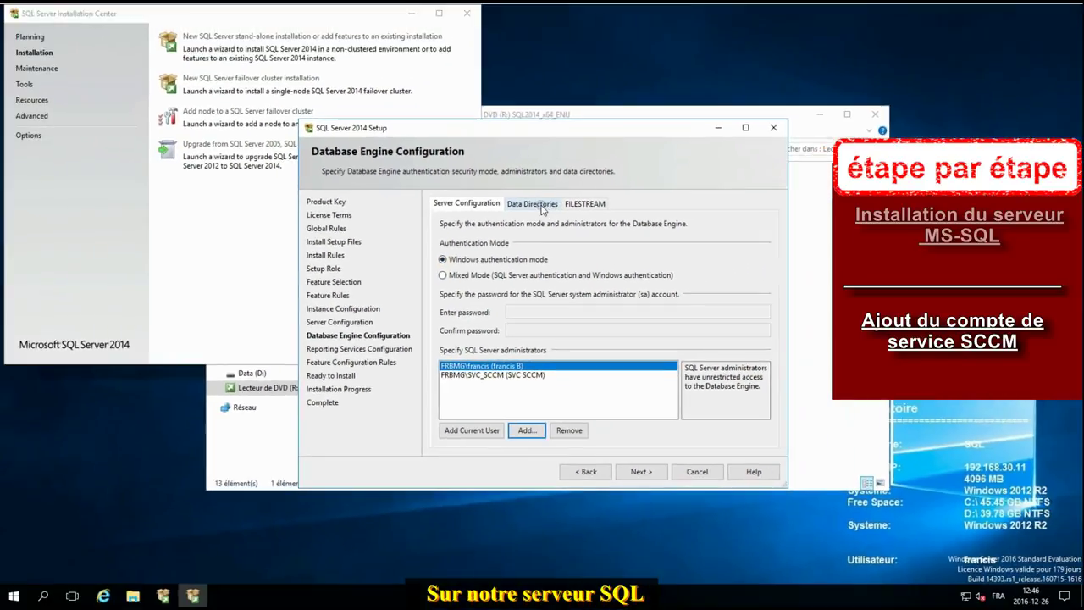
{"action": "left_click", "coordinate": [523, 141]}
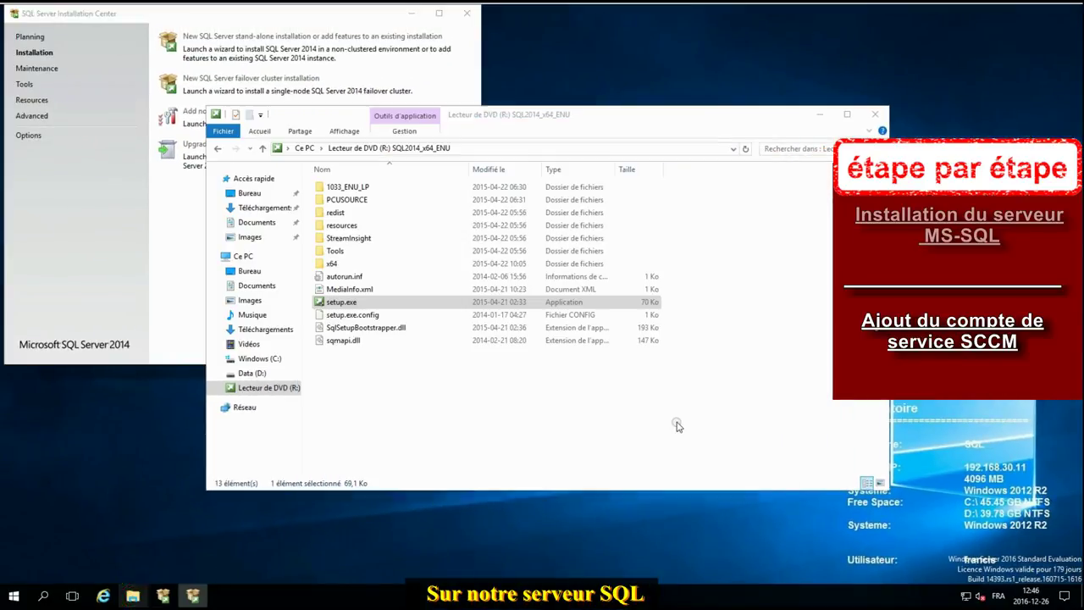
Step: Create a SQL folder on the Data (D:) drive
{"action": "left_click", "coordinate": [301, 148]}
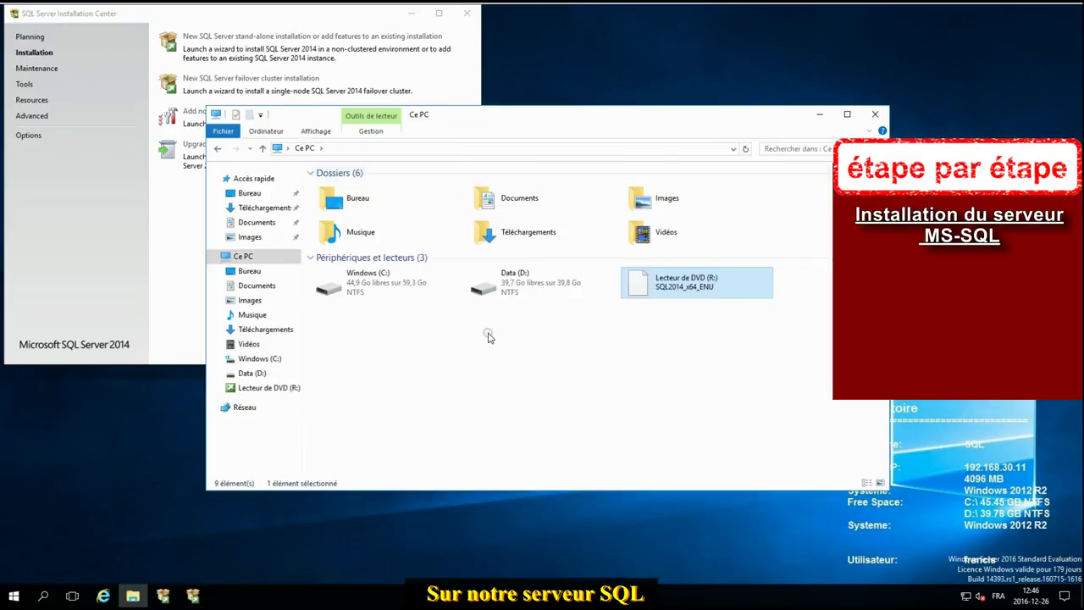
{"action": "double_click", "coordinate": [529, 288]}
{"action": "right_click", "coordinate": [397, 287]}
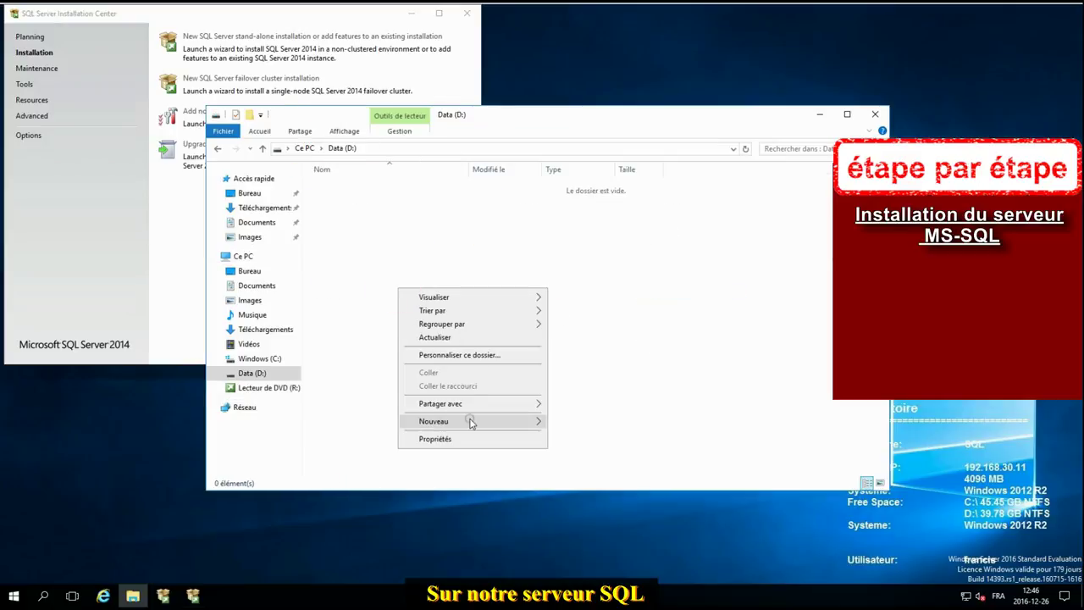
{"action": "mouse_move", "coordinate": [473, 421]}
{"action": "left_click", "coordinate": [576, 421]}
{"action": "type", "text": "SQL"}
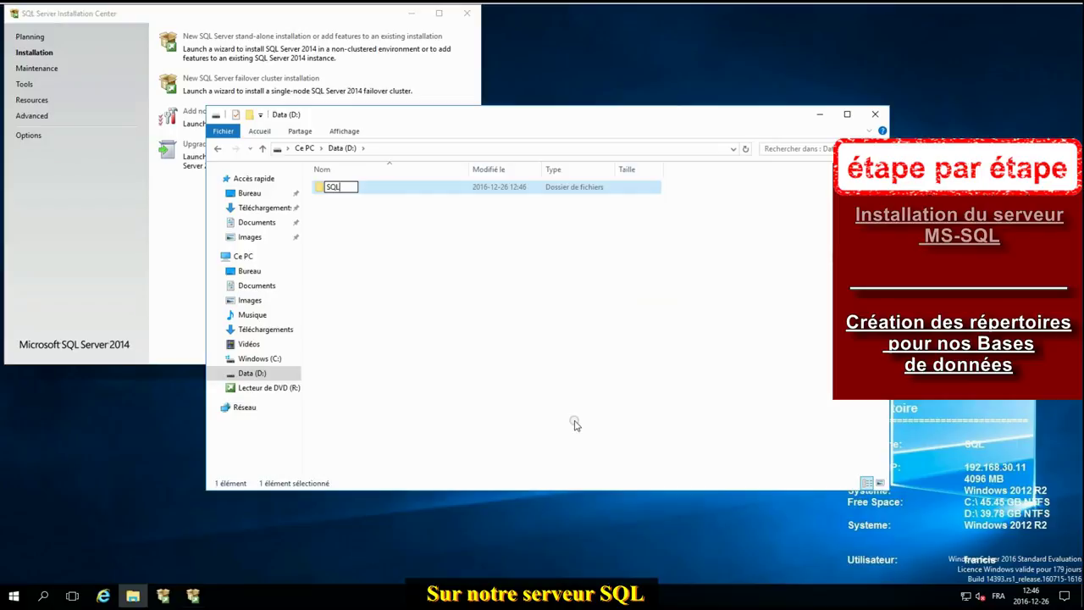
{"action": "key", "text": "Return"}
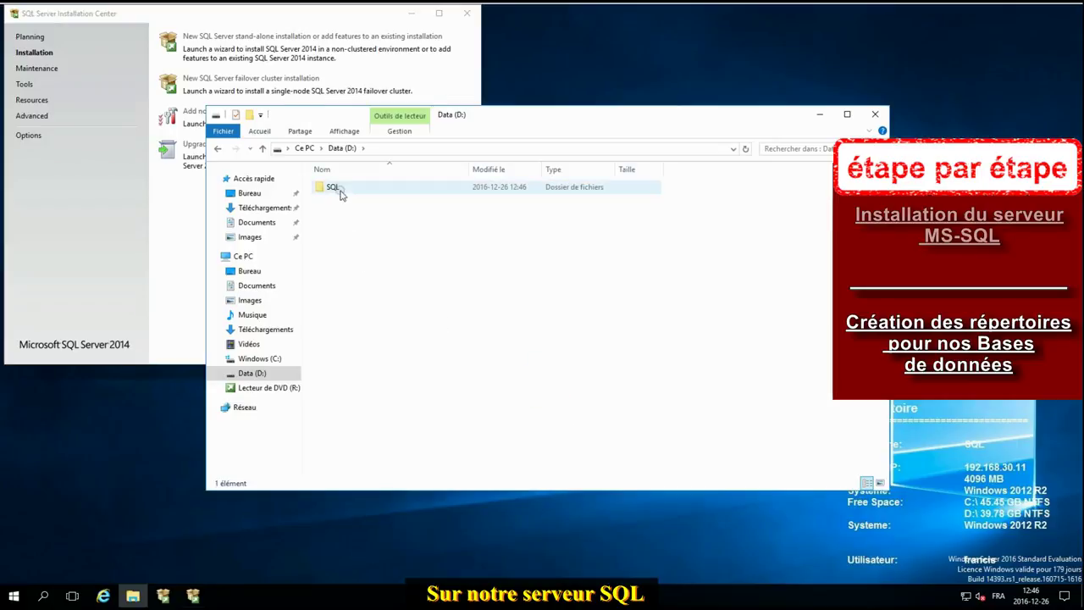
Step: Create the Data and Temp folders inside D:\SQL
{"action": "double_click", "coordinate": [338, 189]}
{"action": "left_click", "coordinate": [373, 235]}
{"action": "right_click", "coordinate": [381, 237]}
{"action": "mouse_move", "coordinate": [436, 382]}
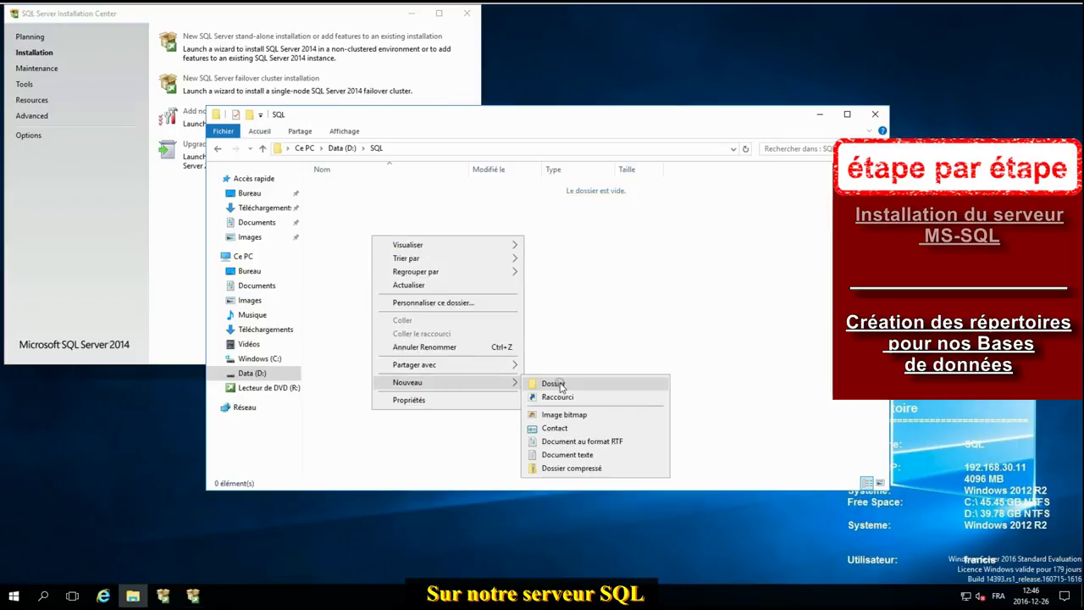
{"action": "left_click", "coordinate": [559, 382]}
{"action": "type", "text": "Da"}
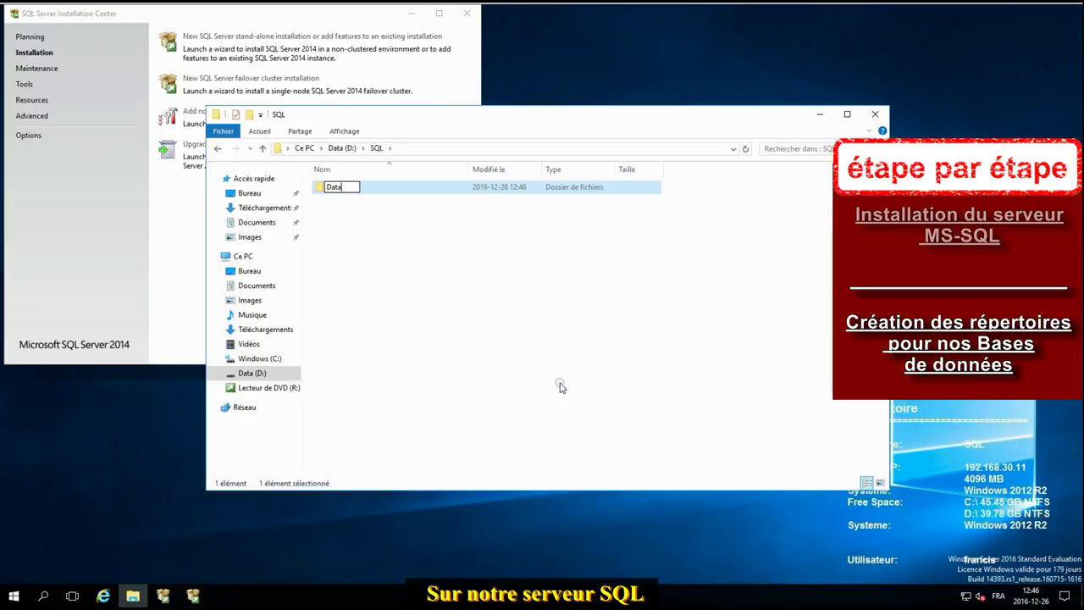
{"action": "type", "text": "ta"}
{"action": "left_click", "coordinate": [465, 330]}
{"action": "right_click", "coordinate": [339, 267]}
{"action": "mouse_move", "coordinate": [415, 414]}
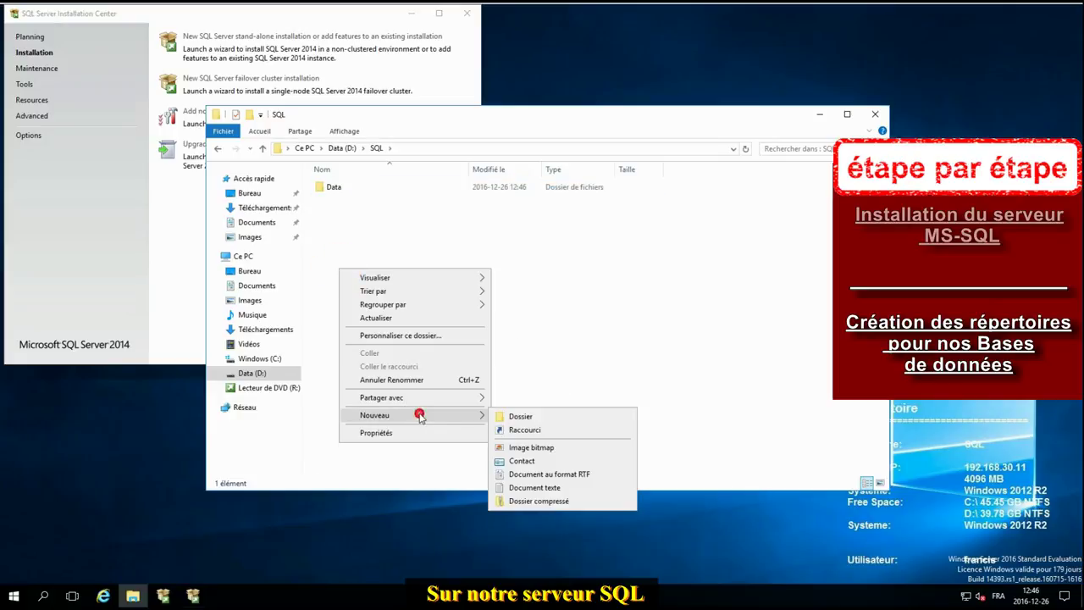
{"action": "left_click", "coordinate": [530, 419]}
{"action": "type", "text": "Temp"}
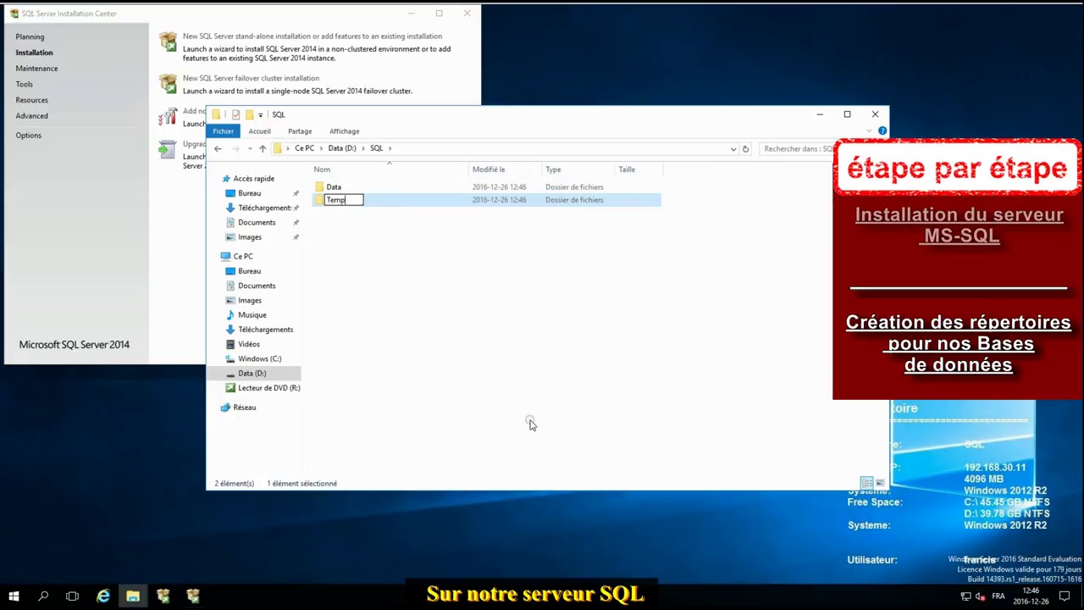
{"action": "key", "text": "Return"}
Step: Create a BKP folder inside D:\SQL
{"action": "left_click", "coordinate": [480, 340]}
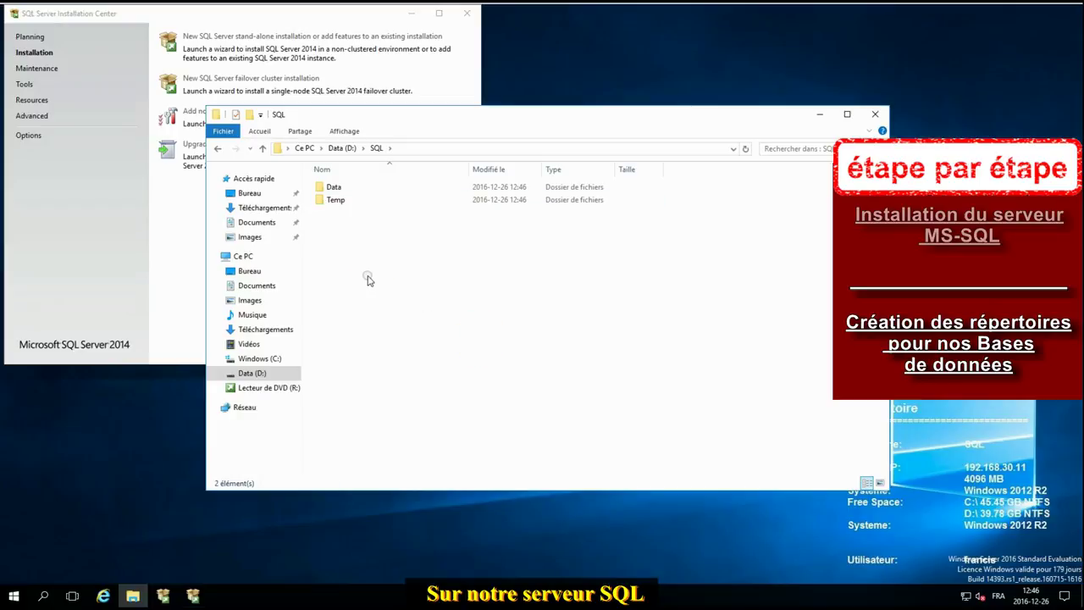
{"action": "right_click", "coordinate": [368, 278]}
{"action": "mouse_move", "coordinate": [449, 423]}
{"action": "left_click", "coordinate": [571, 423]}
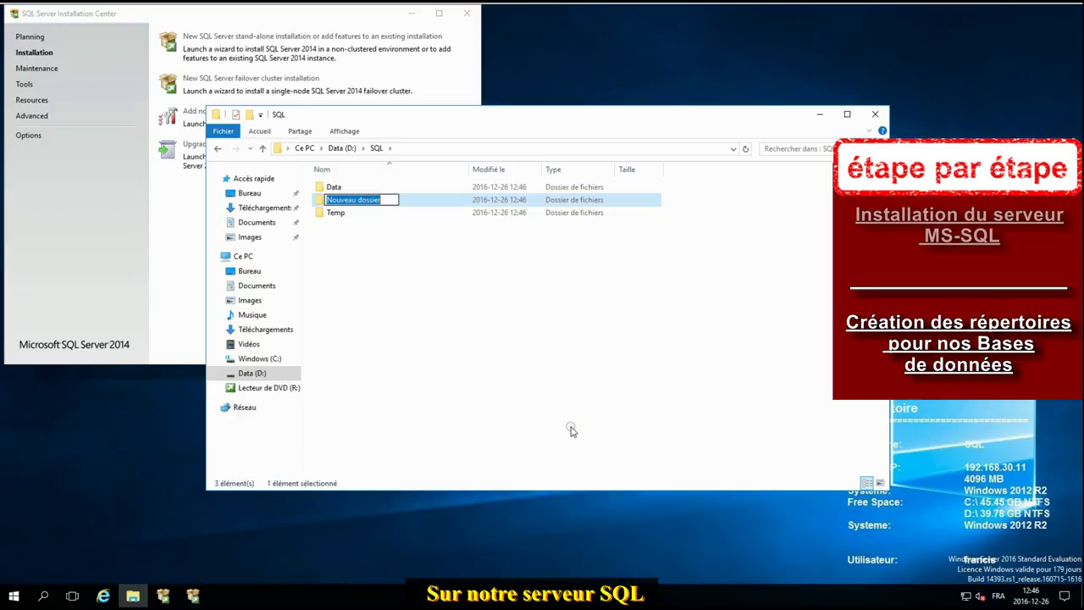
{"action": "type", "text": "BK"}
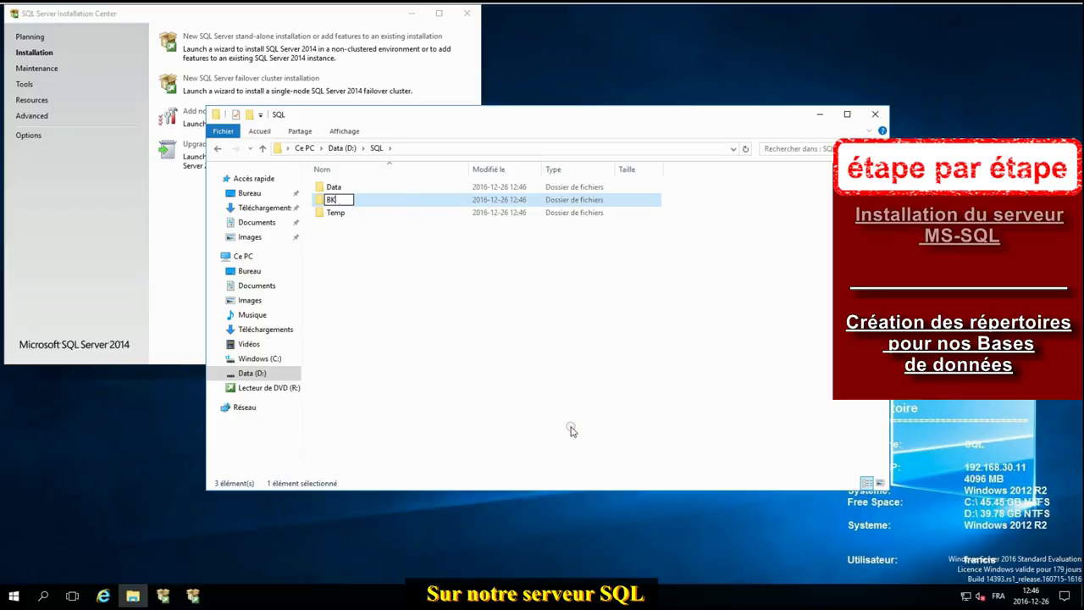
{"action": "type", "text": "P"}
{"action": "key", "text": "Return"}
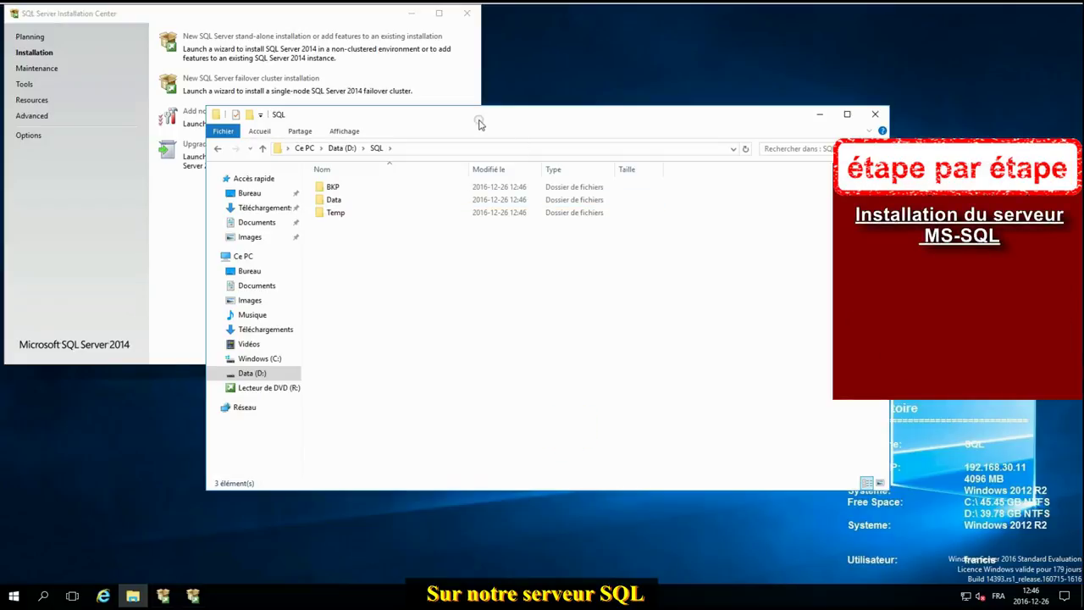
Step: Arrange the Explorer and Setup windows side by side and create a Logs folder in D:\SQL
{"action": "left_click_drag", "start_coordinate": [477, 114], "coordinate": [913, 298]}
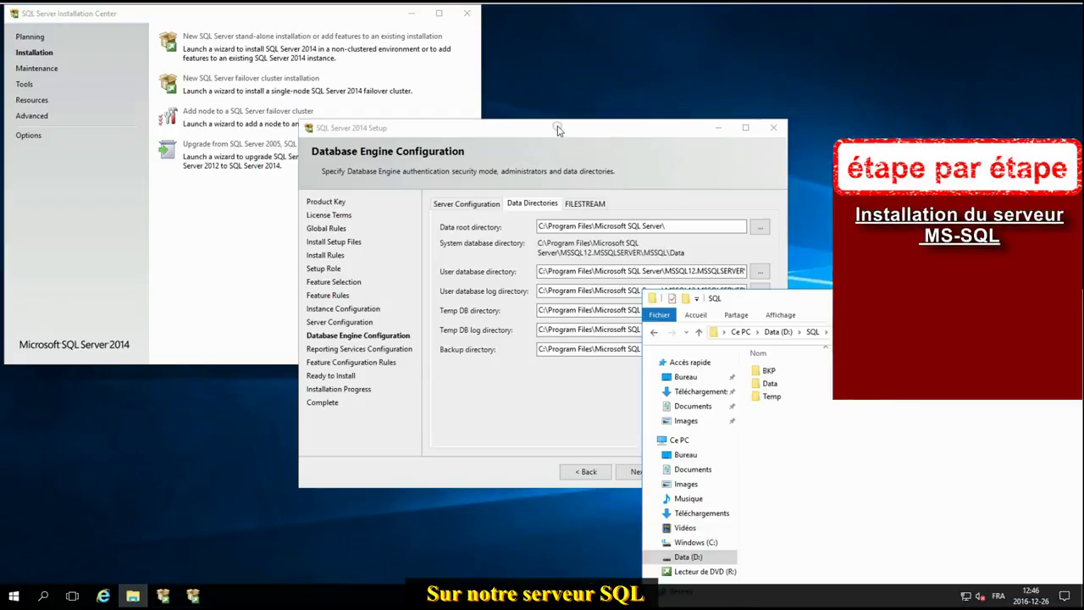
{"action": "left_click_drag", "start_coordinate": [576, 129], "coordinate": [328, 103]}
{"action": "right_click", "coordinate": [793, 447]}
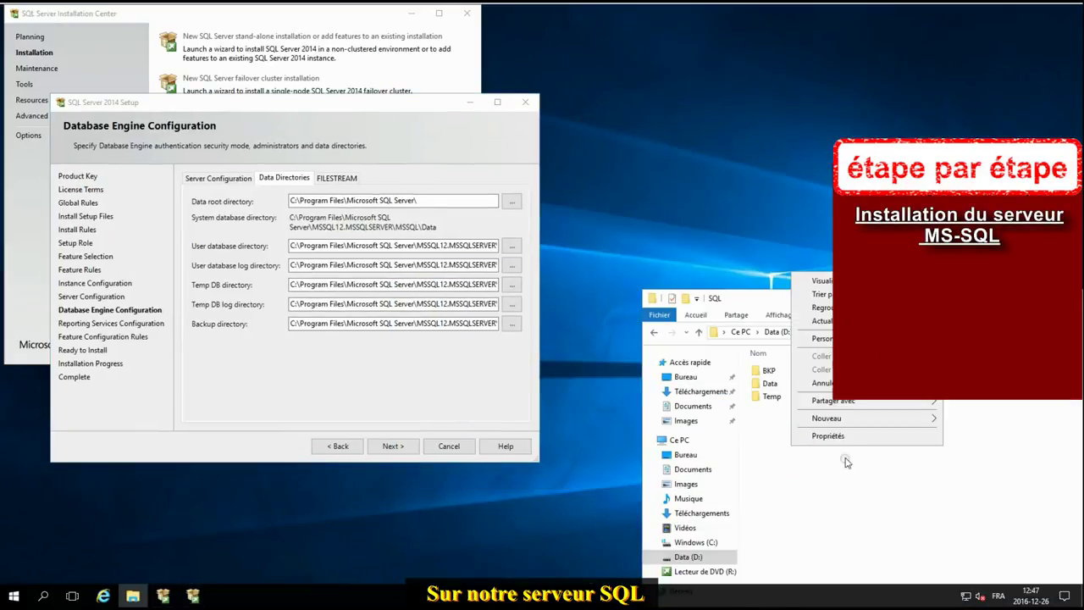
{"action": "mouse_move", "coordinate": [843, 420]}
{"action": "left_click", "coordinate": [757, 422]}
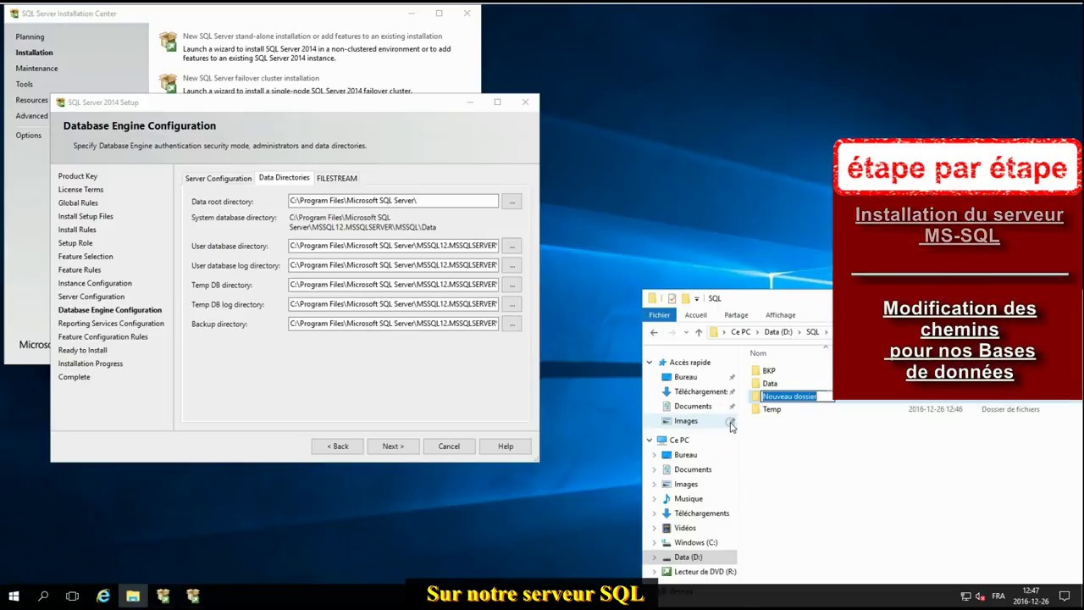
{"action": "type", "text": "Logs"}
{"action": "left_click", "coordinate": [799, 458]}
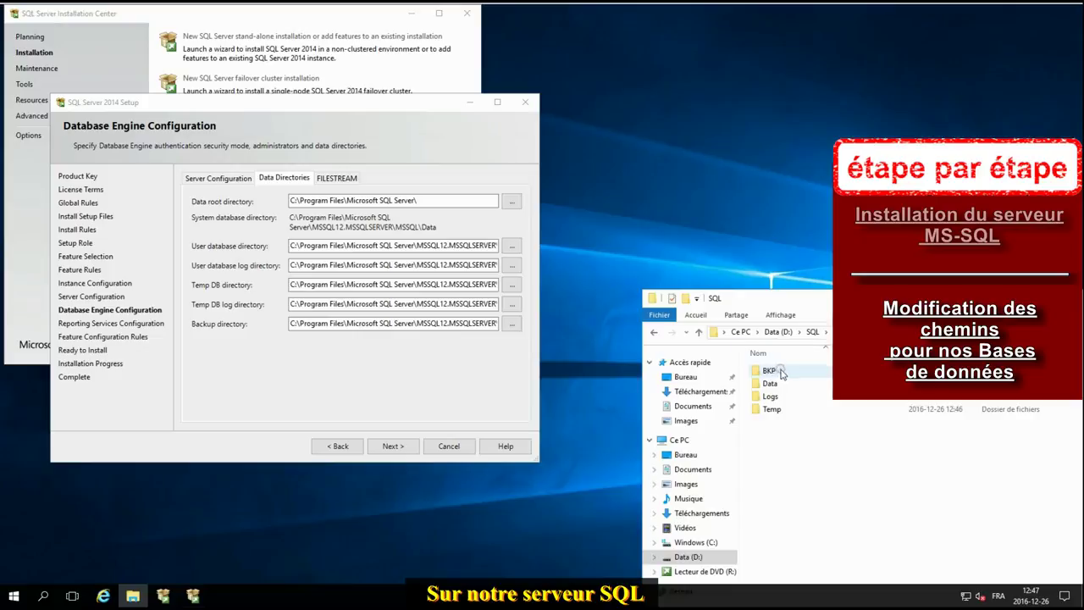
Step: Set the user database directory to D:\SQL\Data and the log directory to D:\SQL\Logs
{"action": "double_click", "coordinate": [770, 383]}
{"action": "left_click", "coordinate": [771, 333]}
{"action": "key", "text": "ctrl+c"}
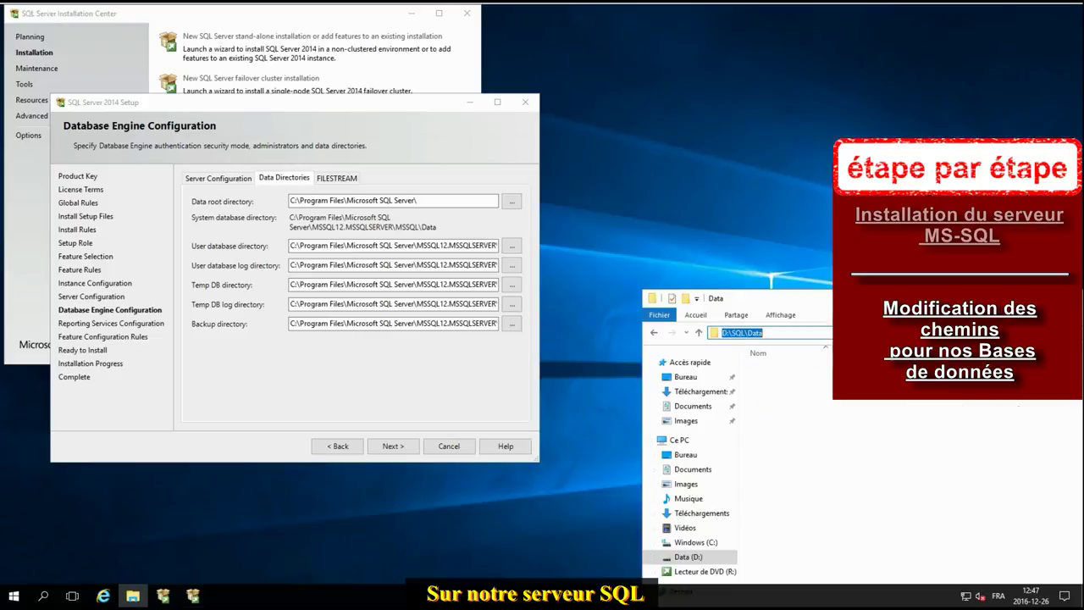
{"action": "double_click", "coordinate": [419, 265]}
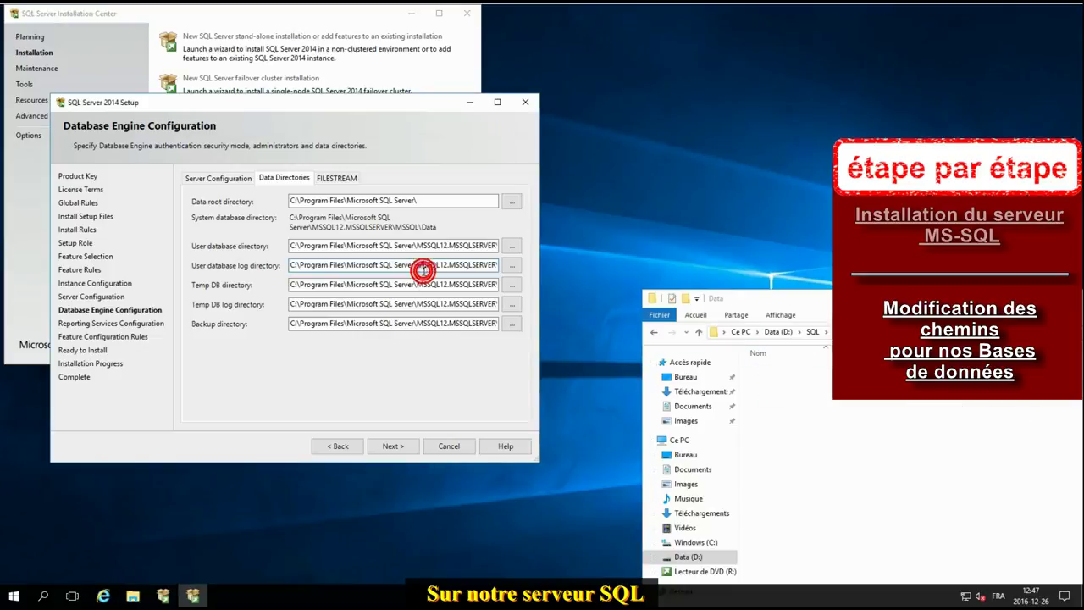
{"action": "double_click", "coordinate": [432, 246]}
{"action": "key", "text": "BackSpace"}
{"action": "key", "text": "BackSpace"}
{"action": "key", "text": "BackSpace"}
{"action": "key", "text": "BackSpace"}
{"action": "key", "text": "BackSpace"}
{"action": "key", "text": "BackSpace"}
{"action": "key", "text": "BackSpace"}
{"action": "key", "text": "BackSpace"}
{"action": "key", "text": "BackSpace"}
{"action": "key", "text": "BackSpace"}
{"action": "key", "text": "BackSpace"}
{"action": "key", "text": "BackSpace"}
{"action": "key", "text": "BackSpace"}
{"action": "key", "text": "BackSpace"}
{"action": "key", "text": "BackSpace"}
{"action": "key", "text": "BackSpace"}
{"action": "key", "text": "BackSpace"}
{"action": "key", "text": "BackSpace"}
{"action": "key", "text": "BackSpace"}
{"action": "key", "text": "BackSpace"}
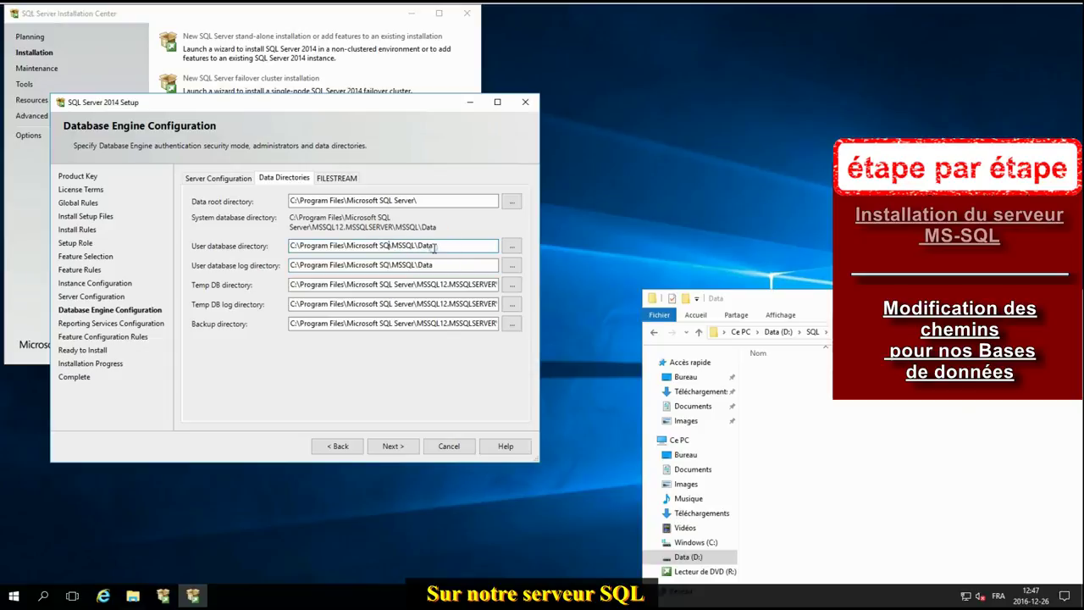
{"action": "key", "text": "ctrl+v"}
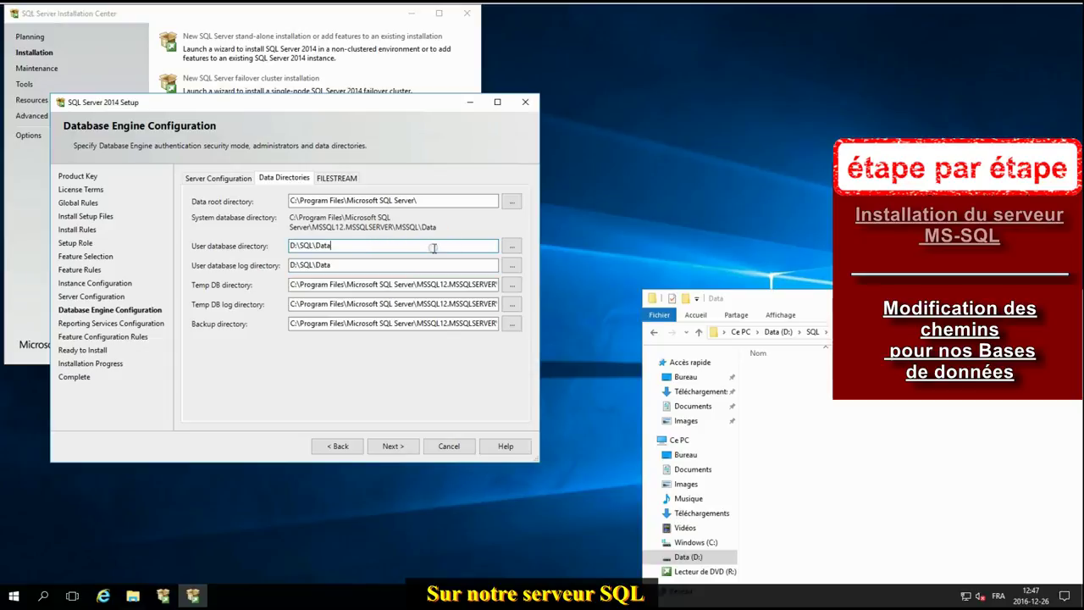
{"action": "left_click", "coordinate": [812, 331]}
{"action": "double_click", "coordinate": [770, 396]}
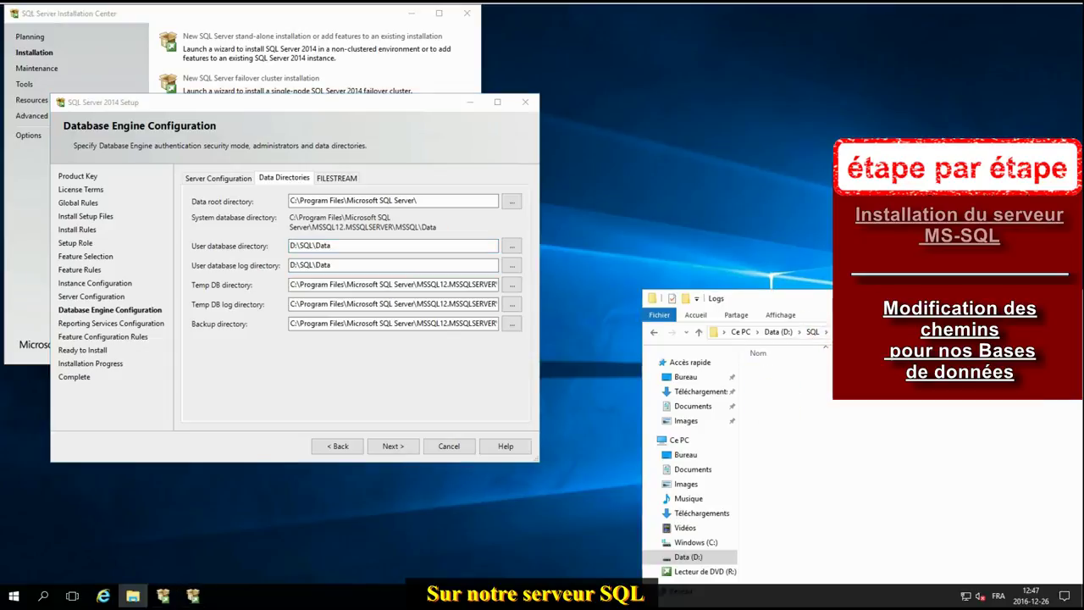
{"action": "left_click", "coordinate": [771, 331]}
{"action": "key", "text": "ctrl+c"}
{"action": "triple_click", "coordinate": [394, 265]}
{"action": "key", "text": "ctrl+v"}
Step: Set the TempDB data and log directories to D:\SQL\Temp
{"action": "left_click", "coordinate": [813, 331]}
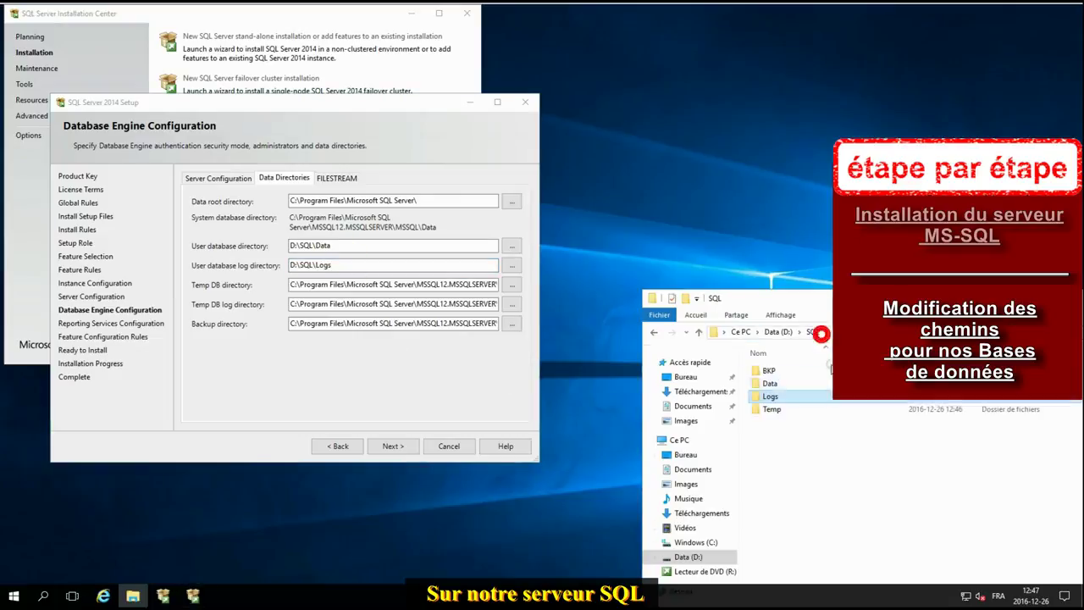
{"action": "double_click", "coordinate": [770, 411]}
{"action": "left_click", "coordinate": [771, 332]}
{"action": "left_click_drag", "start_coordinate": [362, 288], "coordinate": [612, 286]}
{"action": "key", "text": "BackSpace"}
{"action": "key", "text": "BackSpace"}
{"action": "key", "text": "BackSpace"}
{"action": "key", "text": "BackSpace"}
{"action": "key", "text": "BackSpace"}
{"action": "key", "text": "BackSpace"}
{"action": "key", "text": "ctrl+z"}
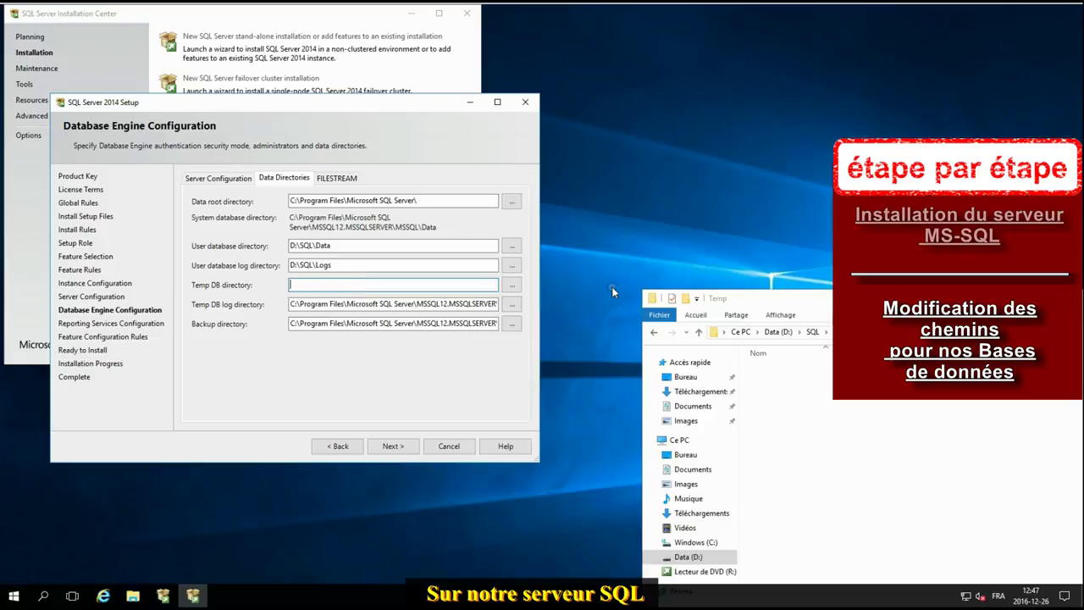
{"action": "key", "text": "ctrl+v"}
Step: Set the backup directory to D:\SQL\BKP and leave the Data Directories page
{"action": "left_click", "coordinate": [826, 333]}
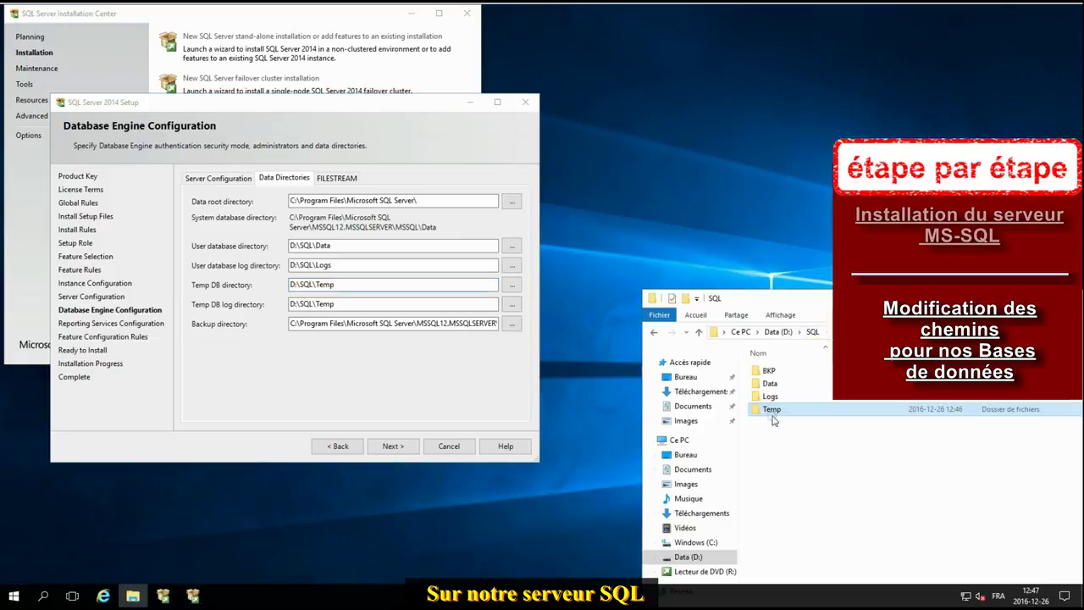
{"action": "left_click", "coordinate": [773, 369]}
{"action": "left_click", "coordinate": [767, 332]}
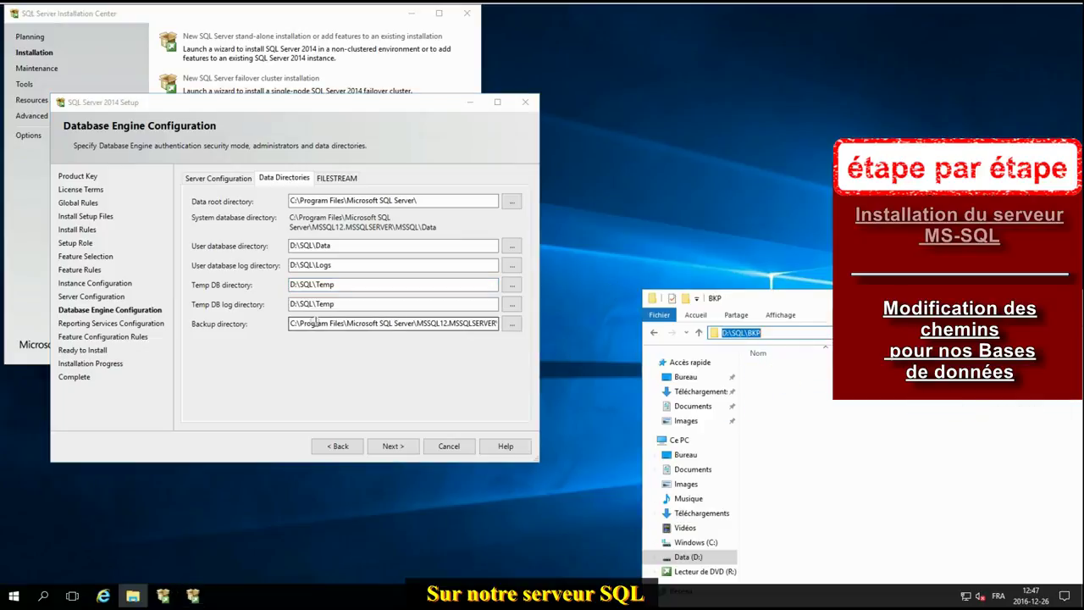
{"action": "left_click_drag", "start_coordinate": [307, 322], "coordinate": [592, 331]}
{"action": "type", "text": "C"}
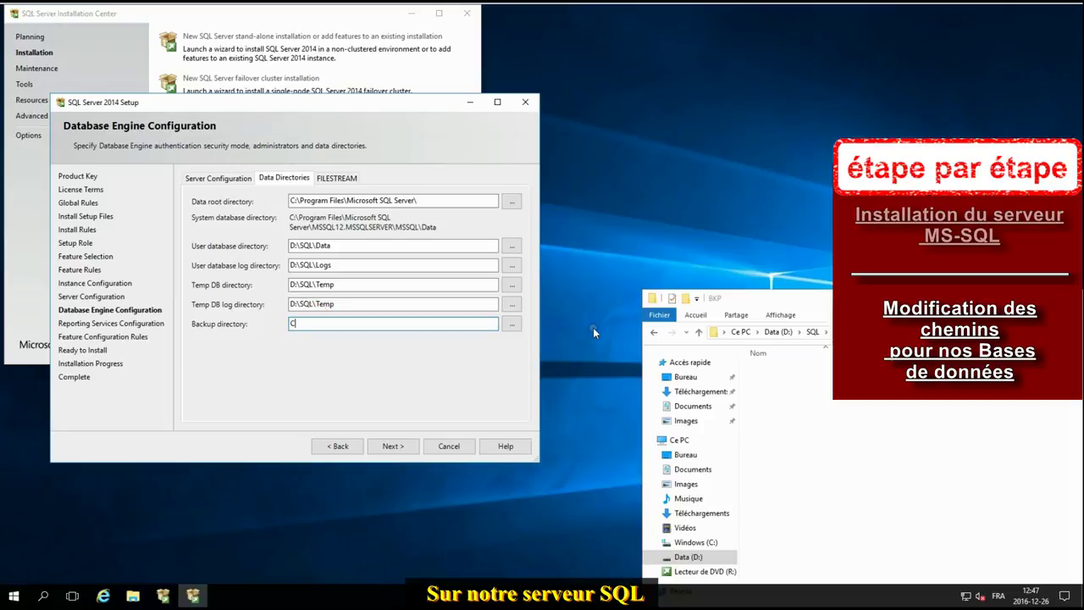
{"action": "key", "text": "ctrl+v"}
{"action": "left_click", "coordinate": [394, 446]}
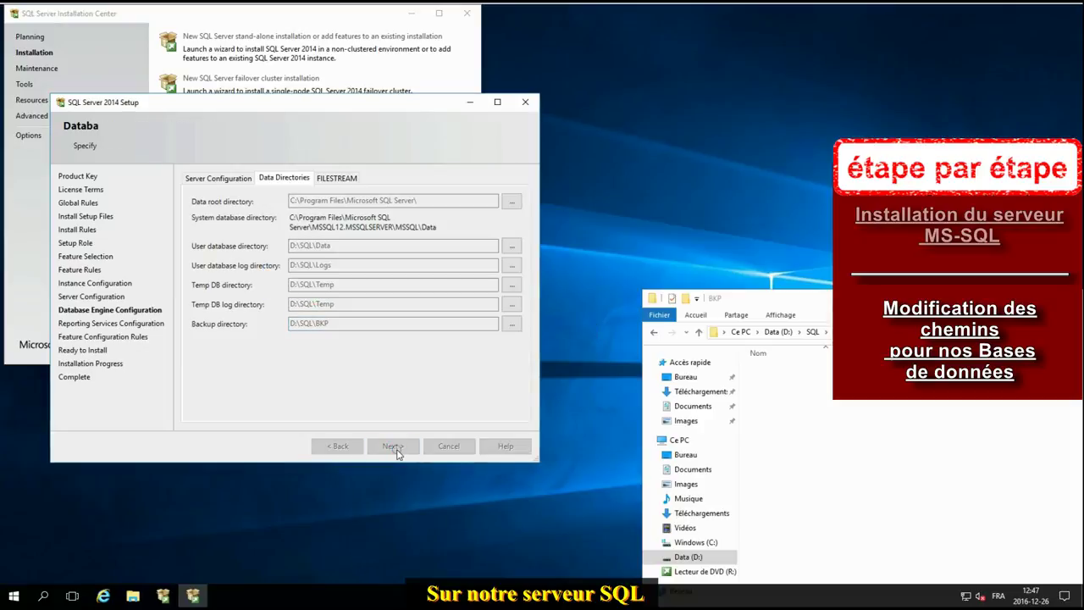
Step: Install SQL Server 2014, then close the completed Setup wizard and the Installation Center
{"action": "left_click", "coordinate": [395, 448]}
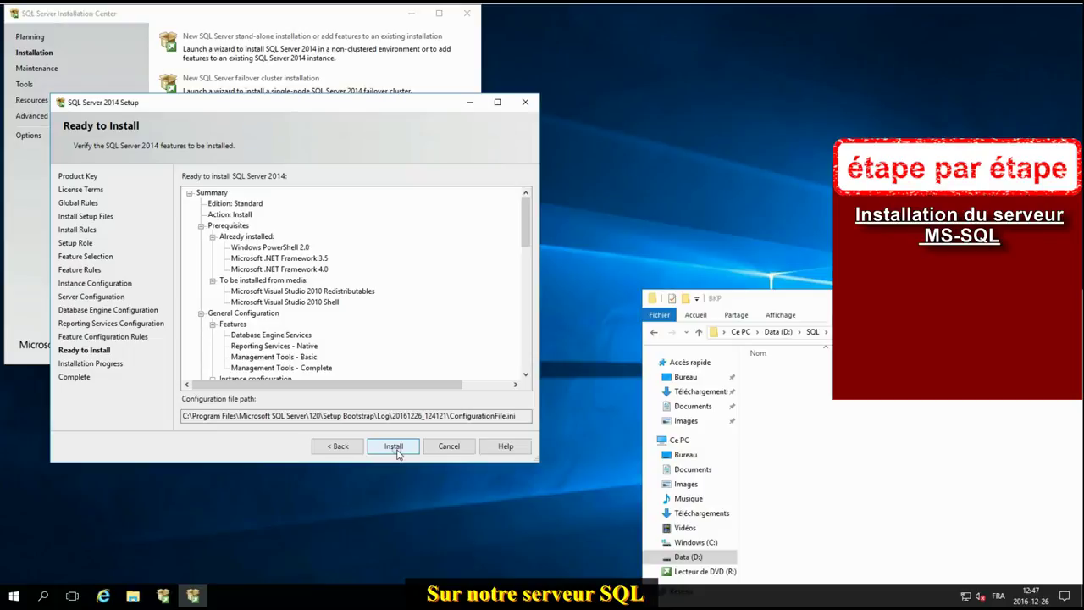
{"action": "left_click", "coordinate": [395, 449]}
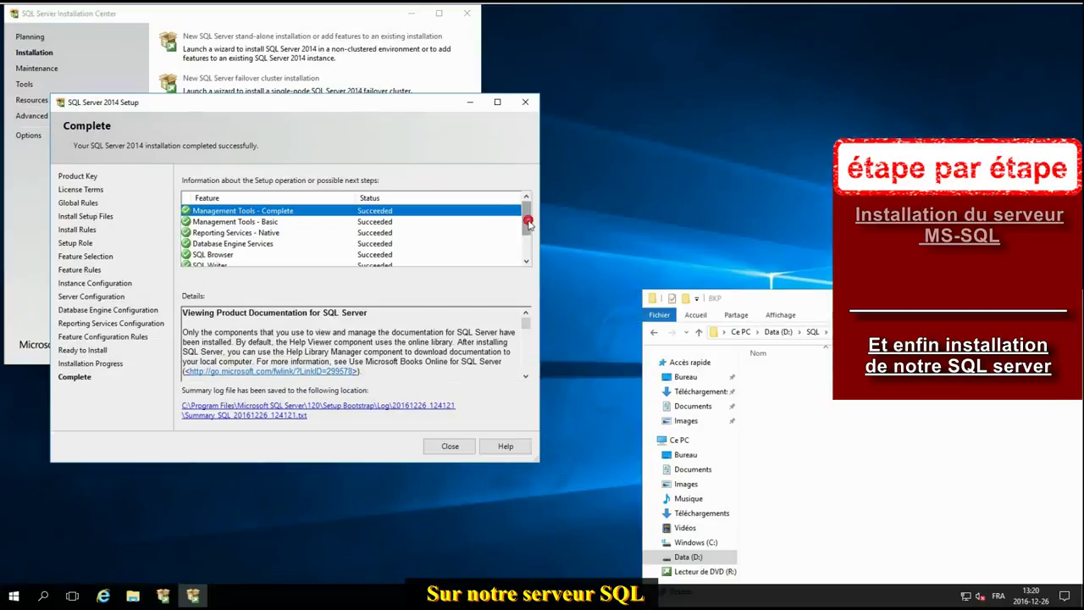
{"action": "left_click", "coordinate": [449, 446]}
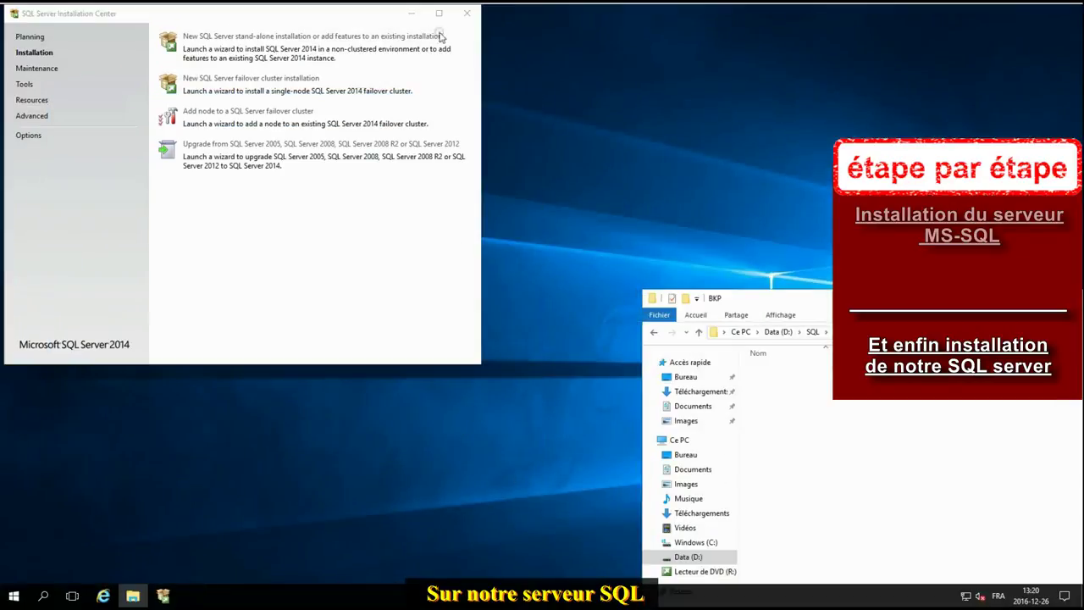
{"action": "left_click", "coordinate": [465, 13]}
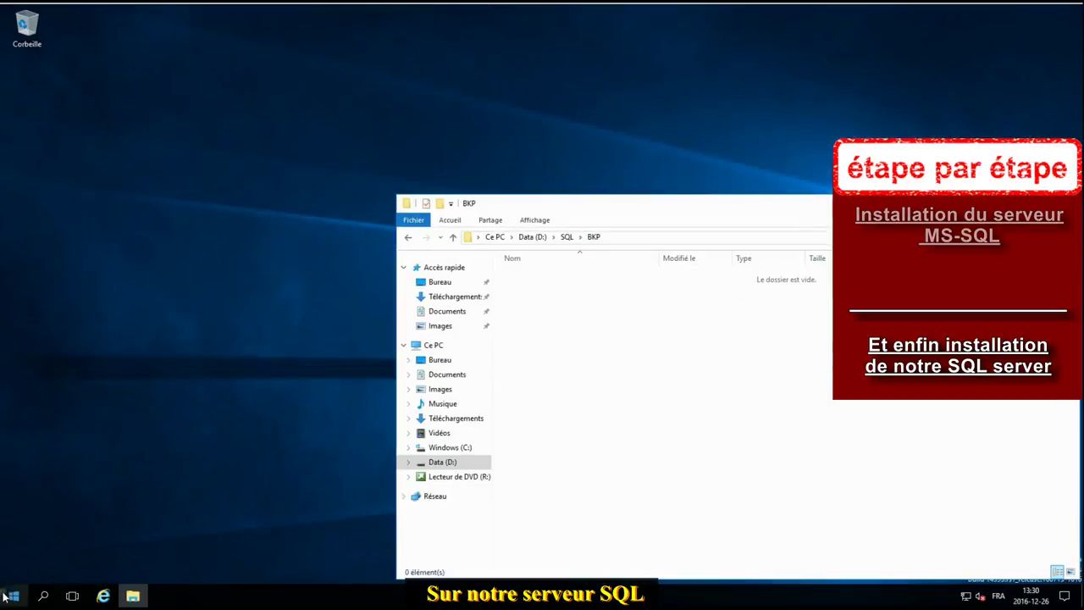
Step: Launch SQL Server 2014 Management Studio from the Microsoft SQL Server 2014 Start menu folder
{"action": "left_click", "coordinate": [10, 596]}
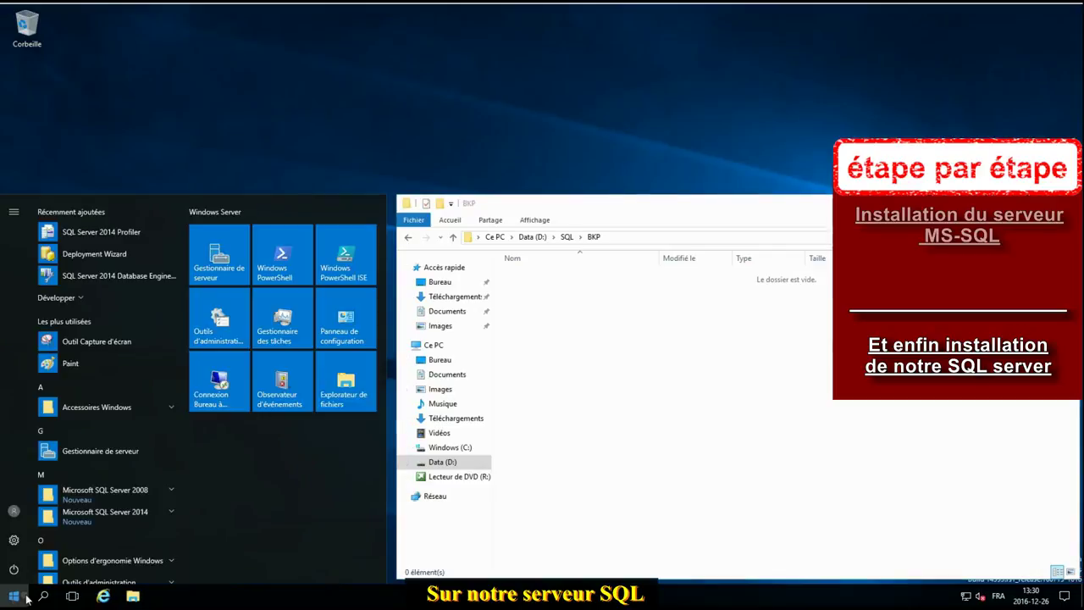
{"action": "left_click", "coordinate": [111, 515]}
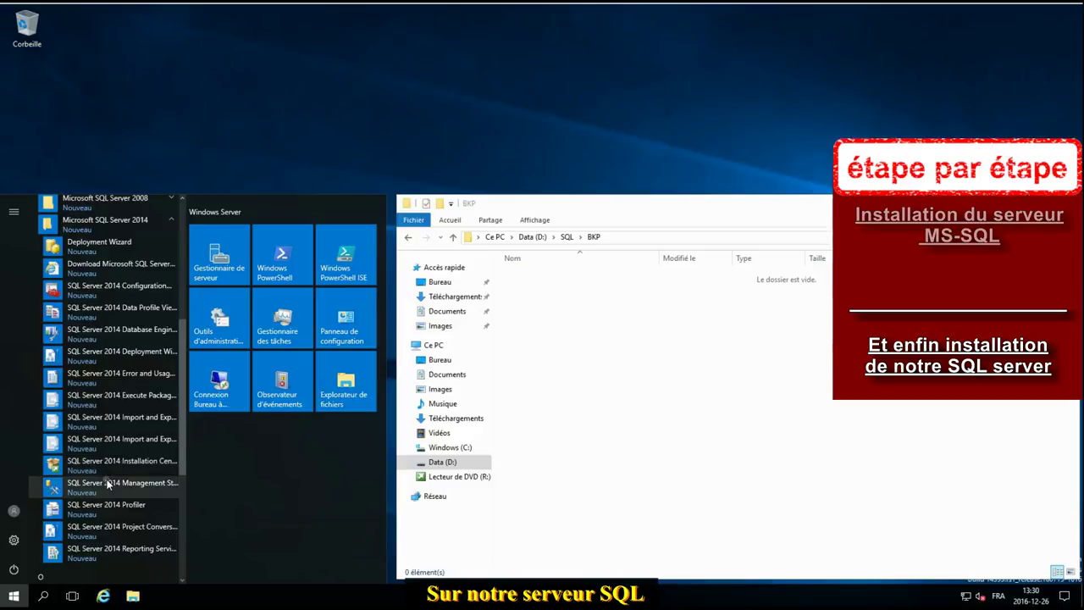
{"action": "left_click", "coordinate": [107, 481]}
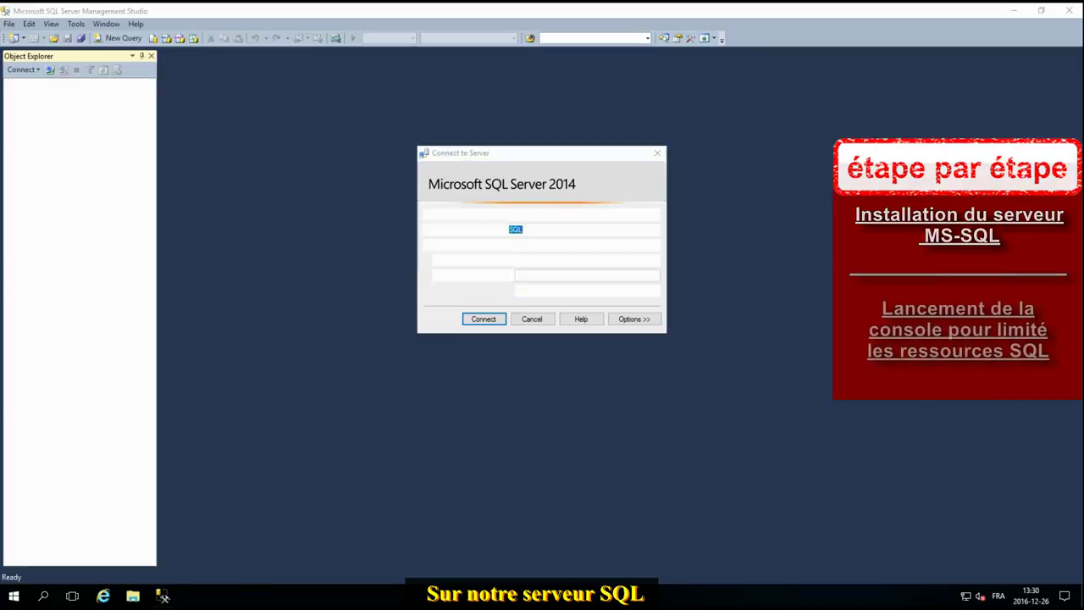
Step: Connect to server SQL and set its memory to 3076 MB minimum, 4096 MB maximum
{"action": "left_click", "coordinate": [477, 319]}
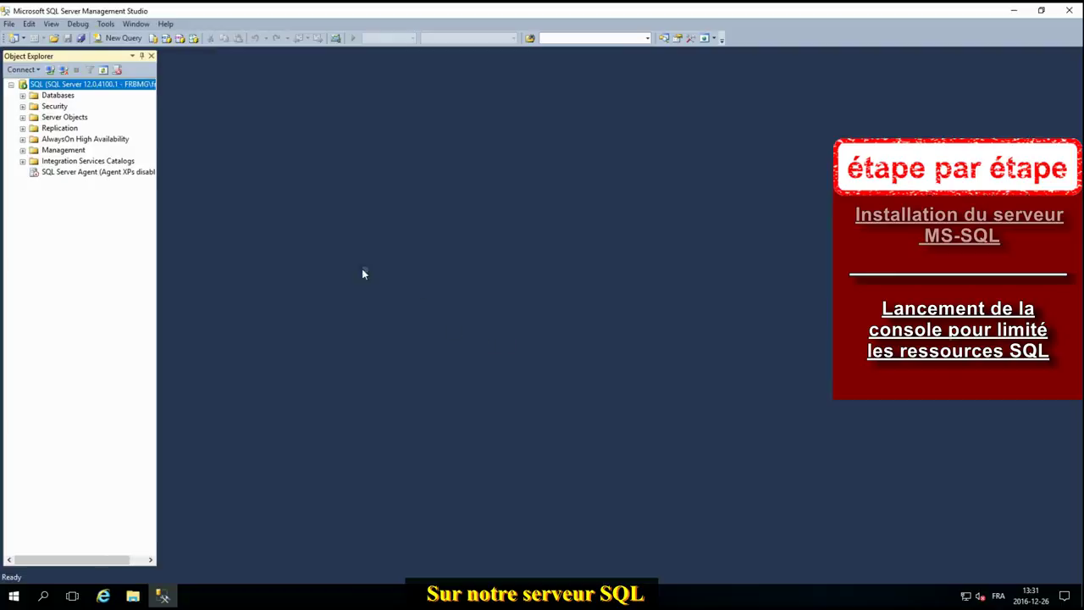
{"action": "right_click", "coordinate": [116, 85]}
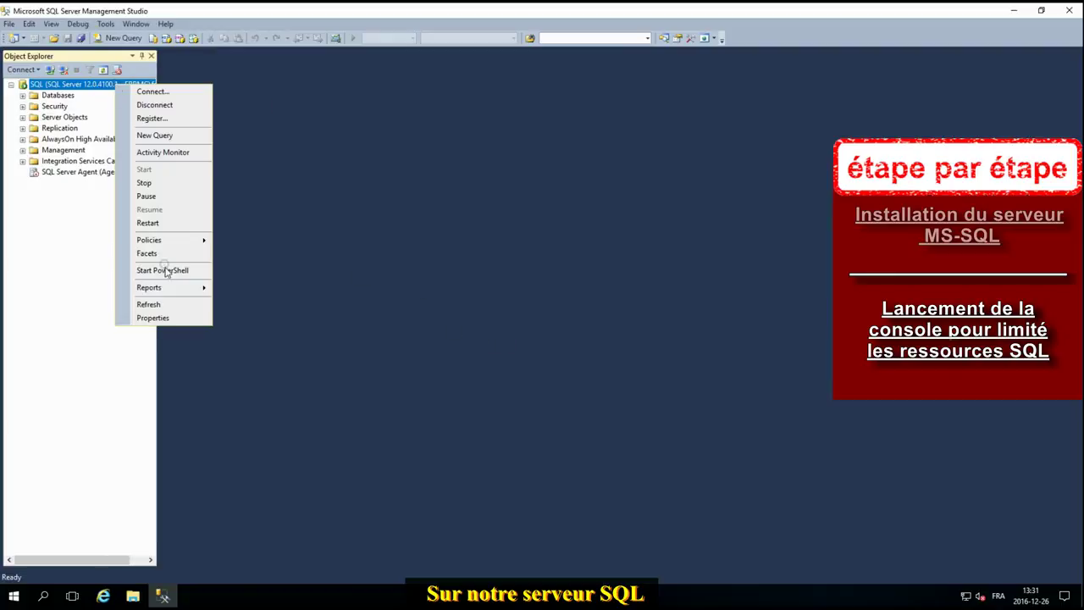
{"action": "left_click", "coordinate": [175, 318]}
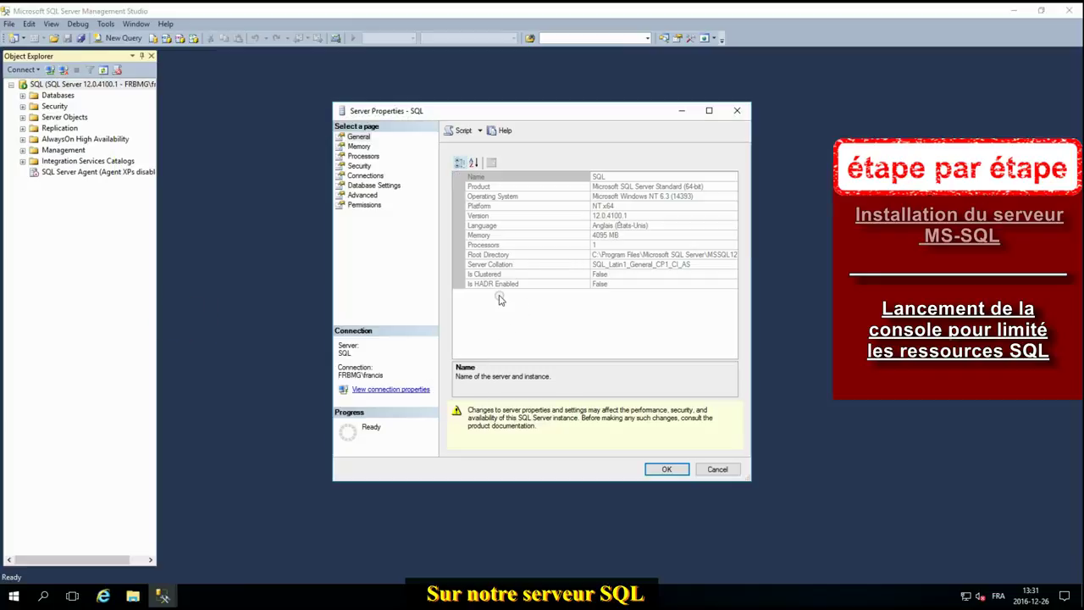
{"action": "left_click", "coordinate": [358, 147]}
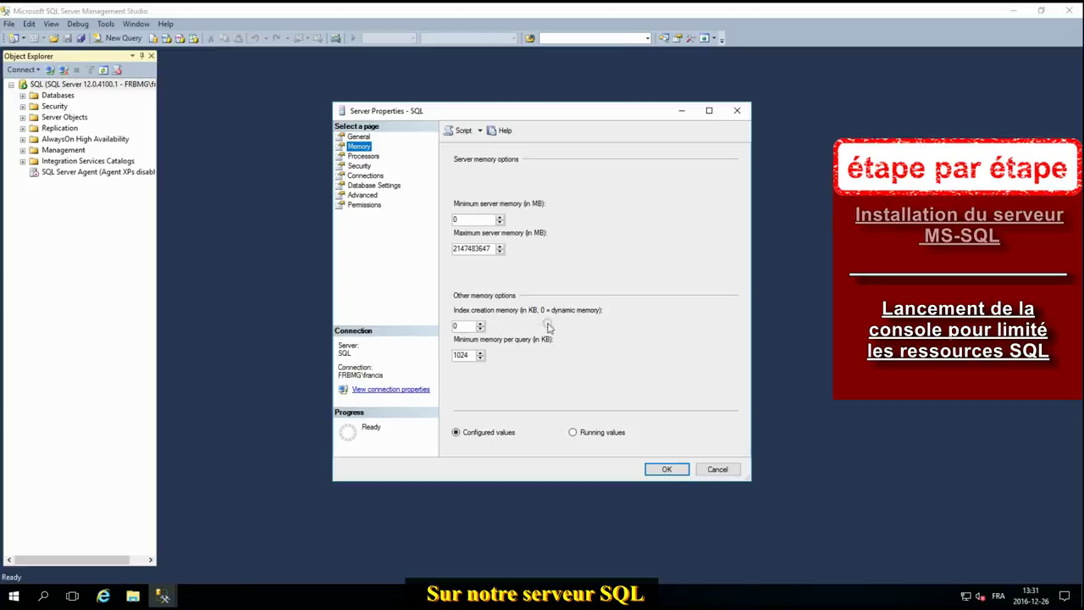
{"action": "double_click", "coordinate": [473, 221]}
{"action": "double_click", "coordinate": [491, 249]}
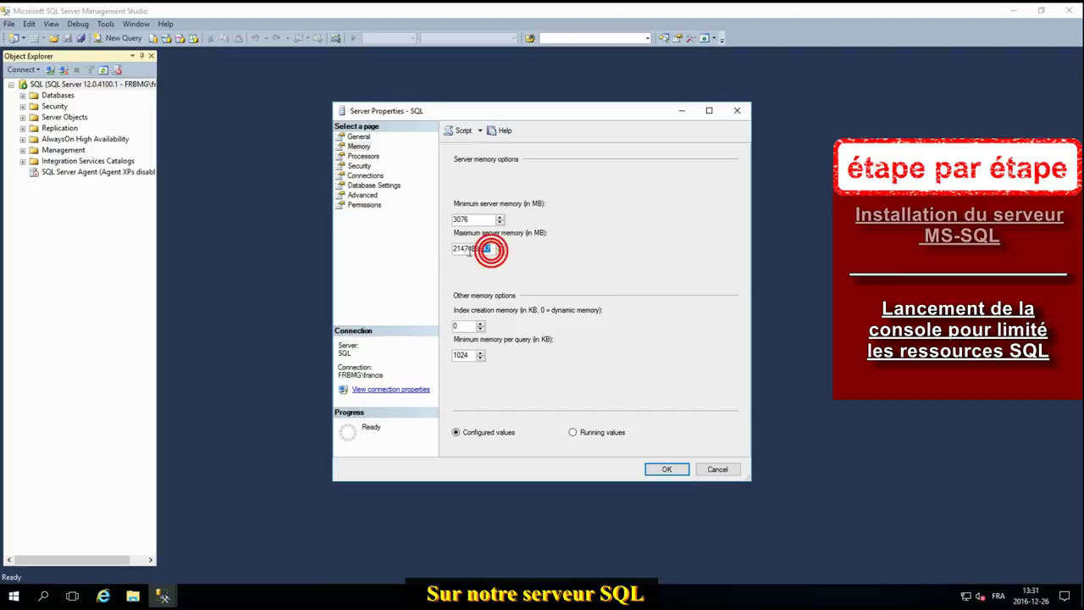
{"action": "type", "text": "4096"}
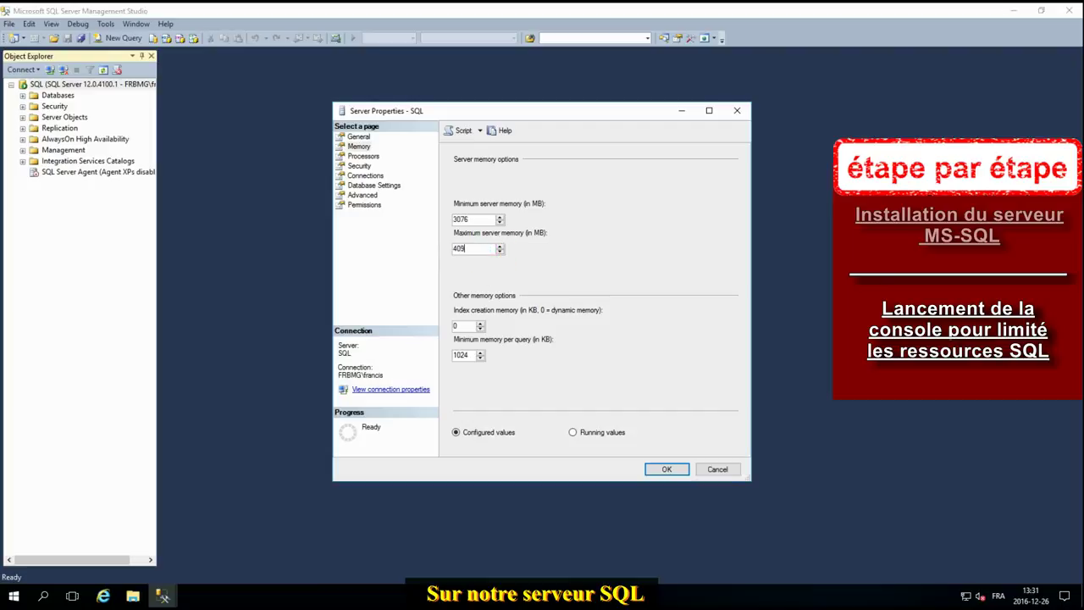
{"action": "left_click", "coordinate": [665, 470]}
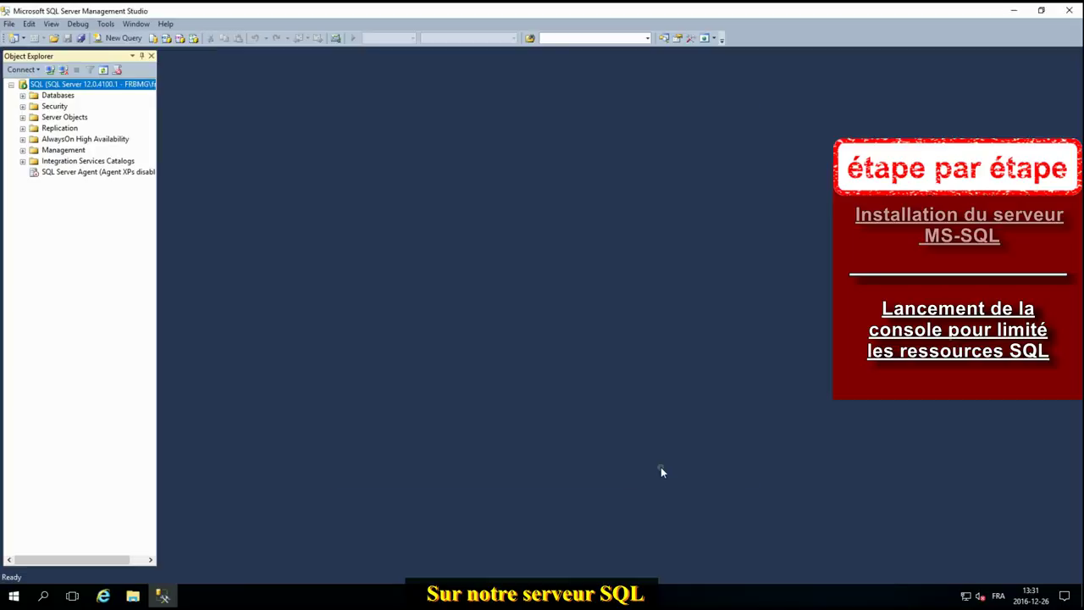
Step: Close Management Studio and launch SQL Server 2014 Configuration Manager from the Start menu as administrator
{"action": "left_click", "coordinate": [1071, 12]}
{"action": "left_click", "coordinate": [13, 597]}
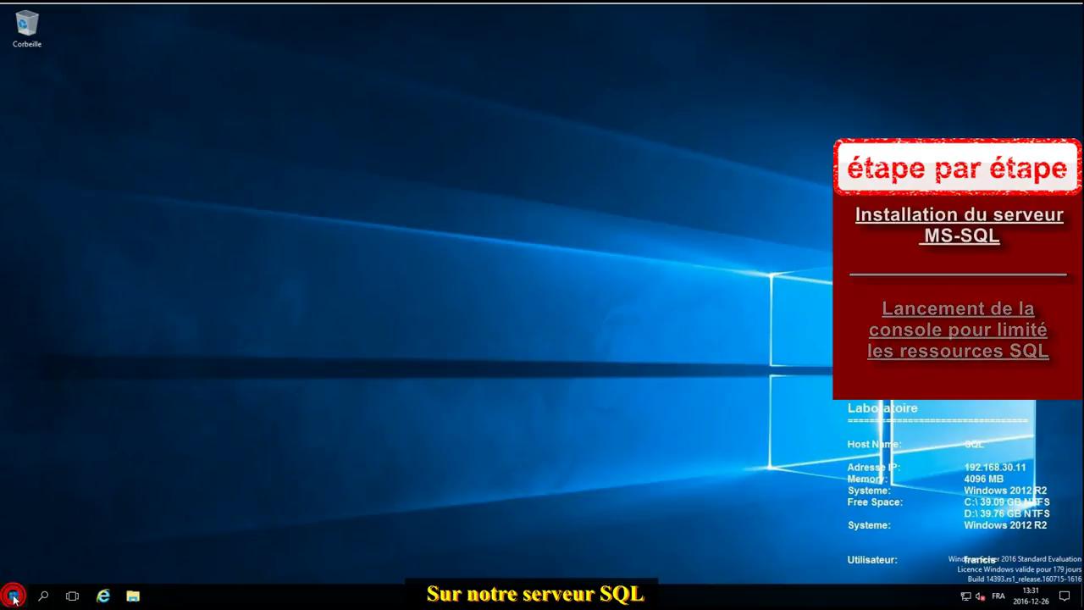
{"action": "left_click", "coordinate": [125, 519]}
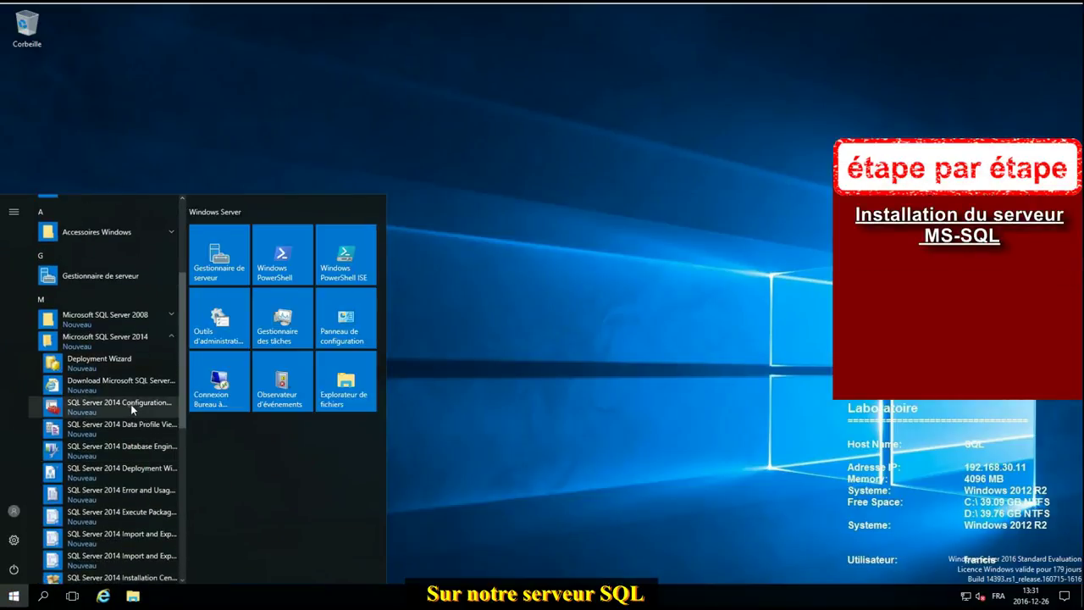
{"action": "left_click", "coordinate": [131, 404]}
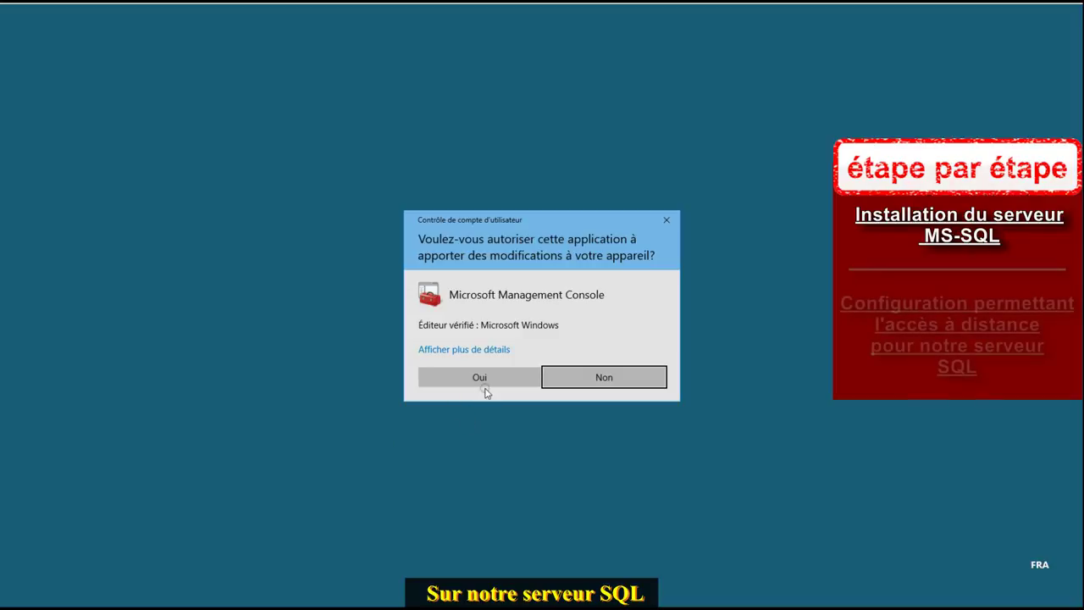
{"action": "left_click", "coordinate": [485, 379]}
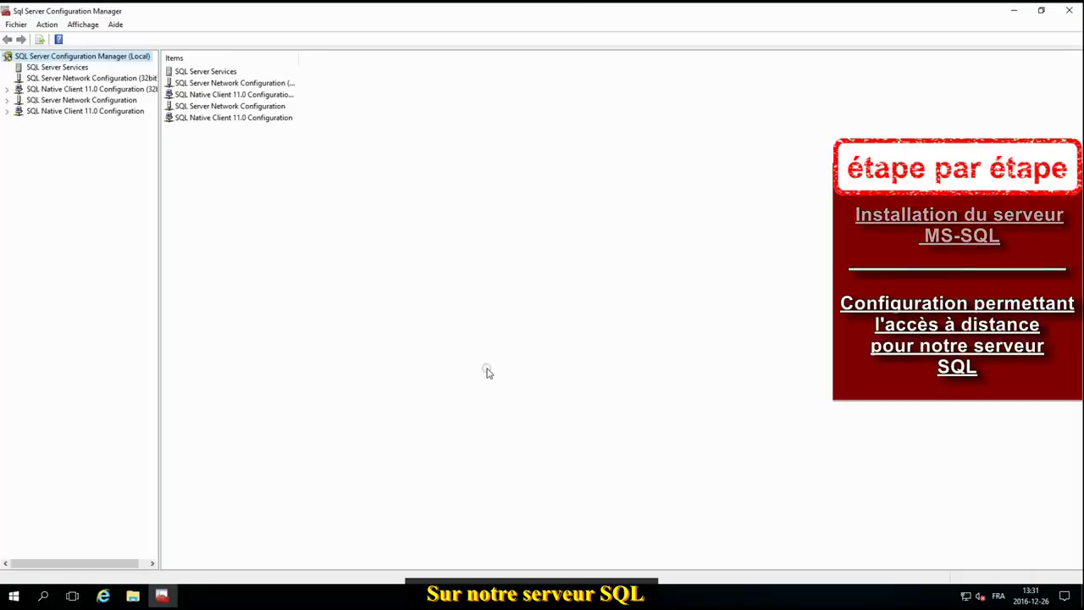
Step: Review the SQL Native Client TCP/IP and MSSQLSERVER Named Pipes settings without changing them
{"action": "left_click", "coordinate": [67, 67]}
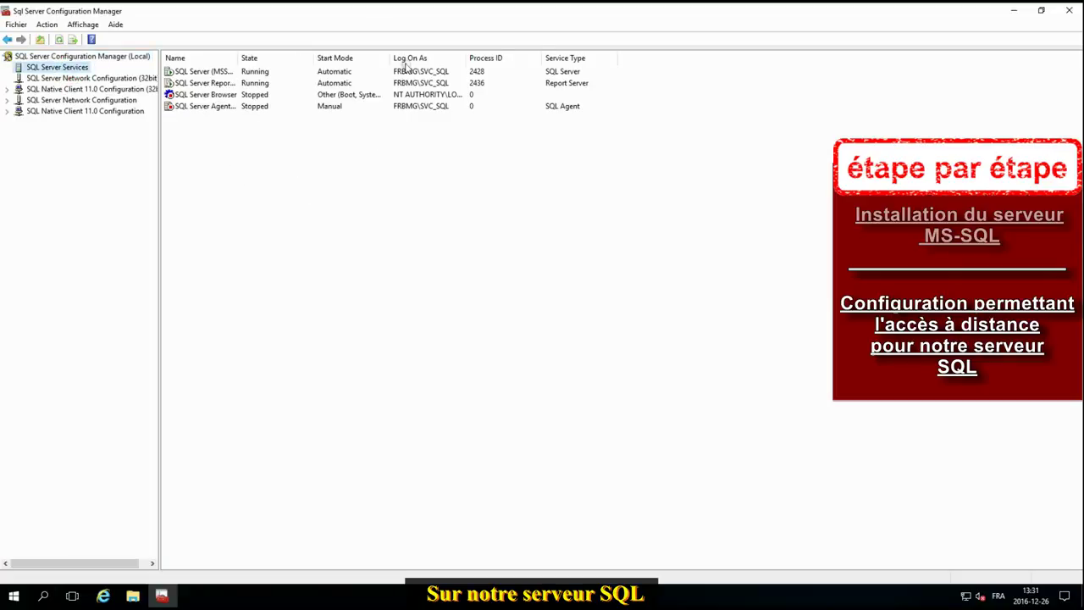
{"action": "double_click", "coordinate": [104, 111]}
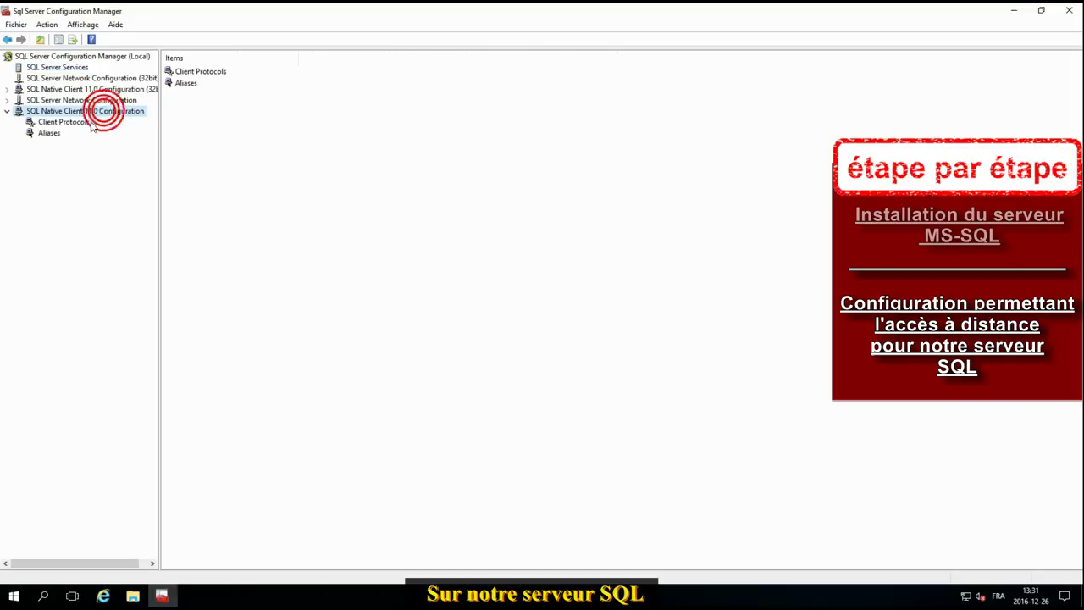
{"action": "left_click", "coordinate": [61, 121]}
{"action": "double_click", "coordinate": [185, 84]}
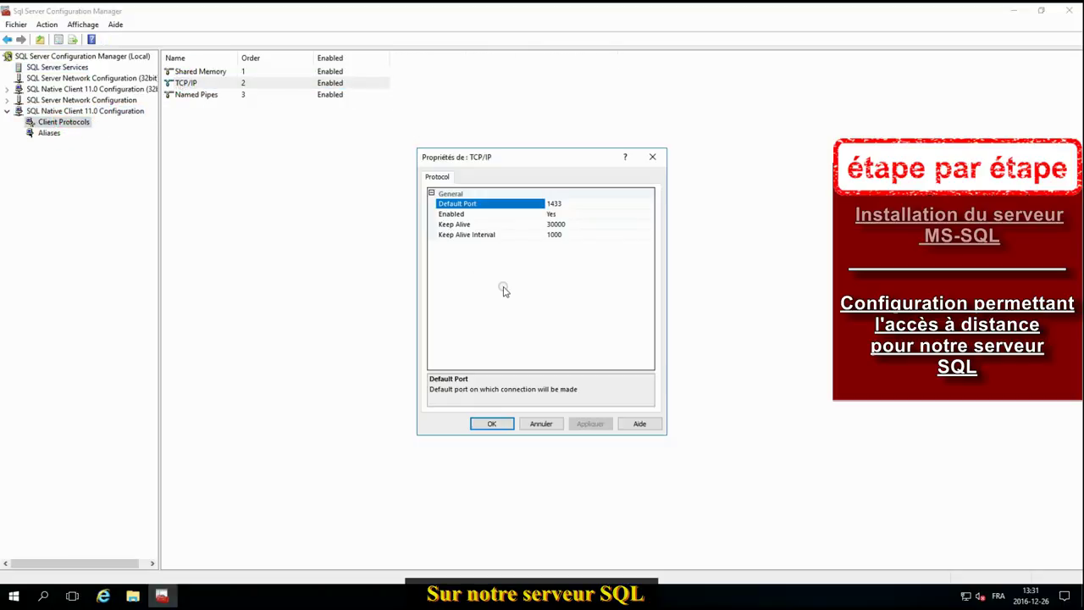
{"action": "left_click", "coordinate": [556, 425]}
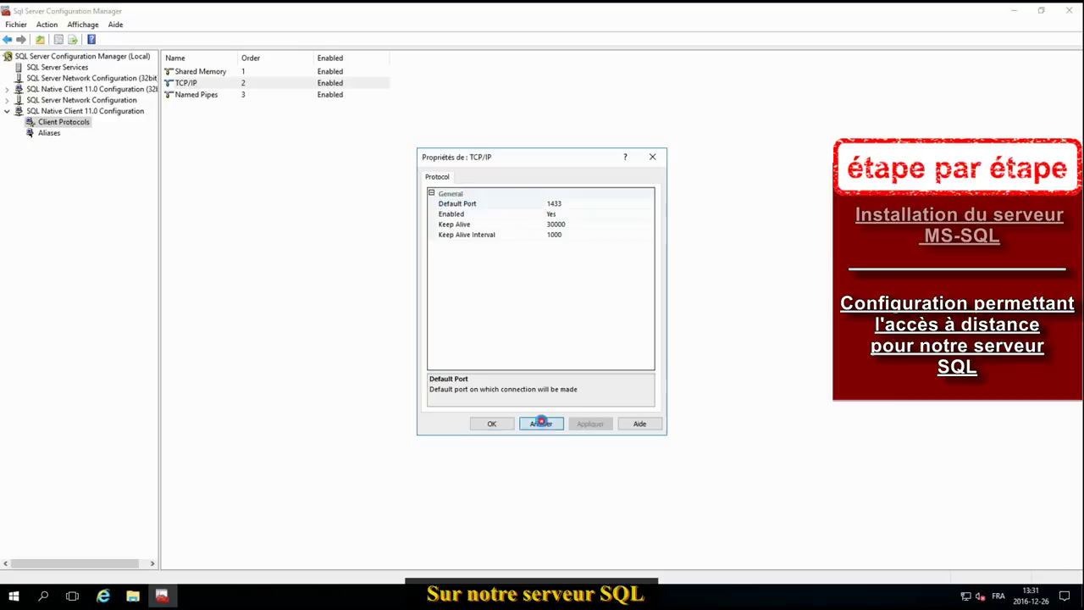
{"action": "double_click", "coordinate": [100, 101]}
{"action": "left_click", "coordinate": [82, 112]}
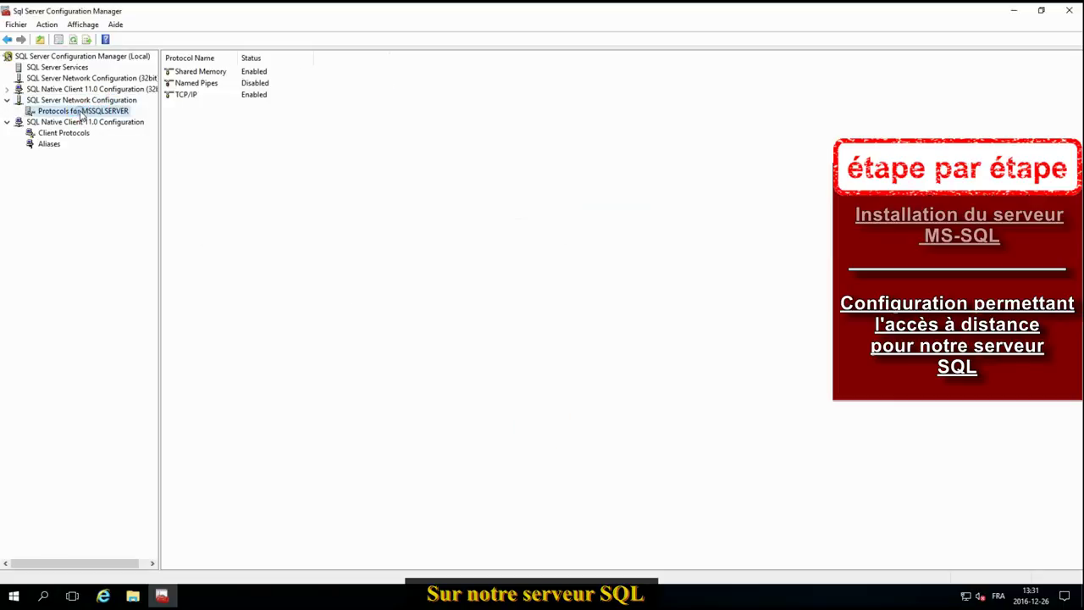
{"action": "double_click", "coordinate": [182, 82]}
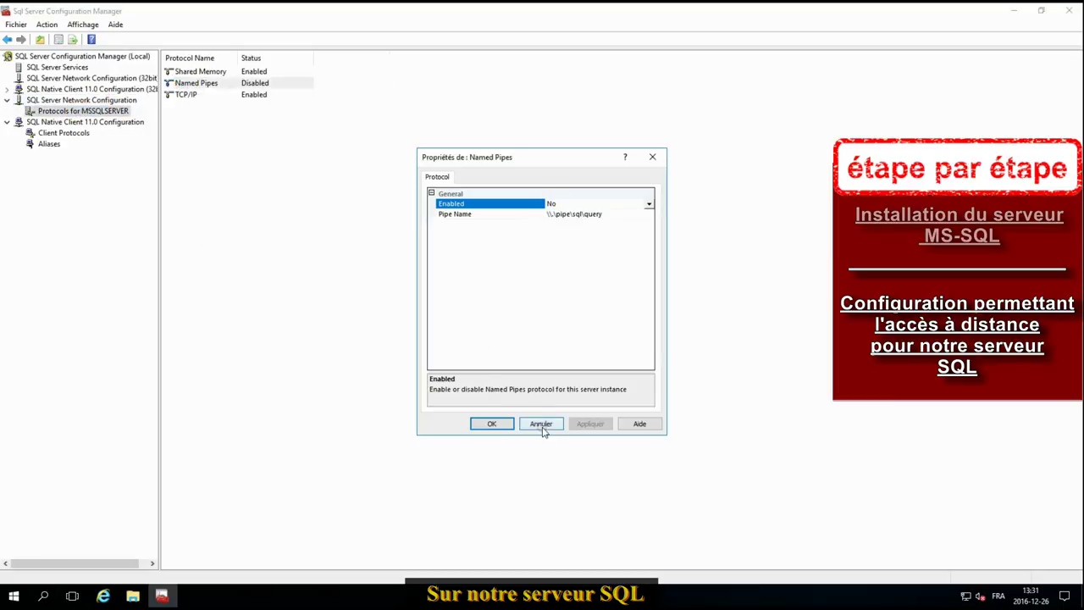
{"action": "left_click", "coordinate": [542, 425]}
Step: Set IP1 (192.168.30.11) Enabled to Yes in MSSQLSERVER's TCP/IP properties and apply it
{"action": "double_click", "coordinate": [183, 94]}
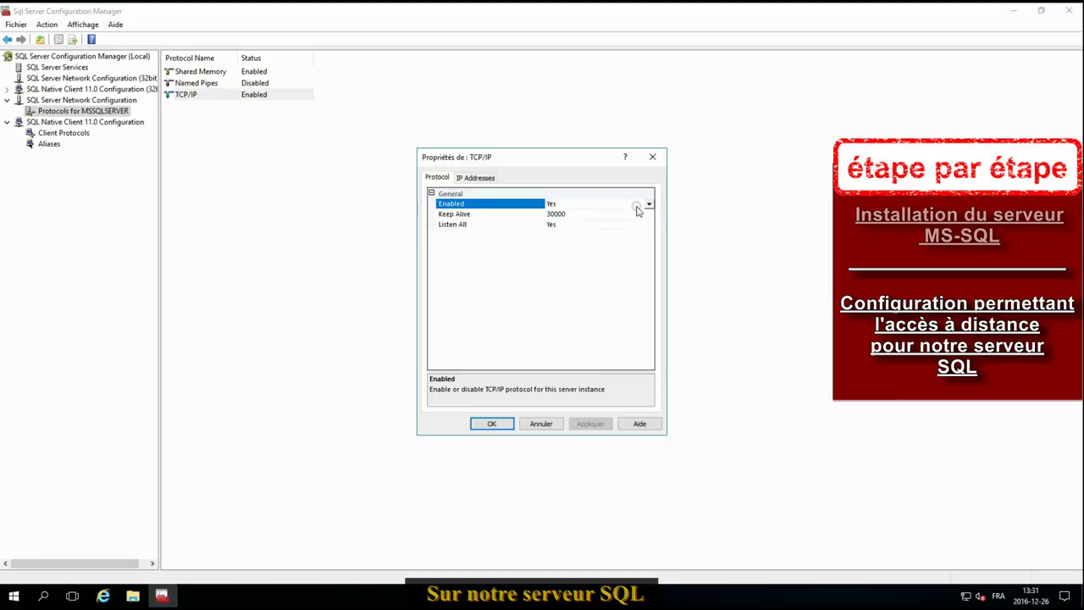
{"action": "left_click", "coordinate": [470, 177]}
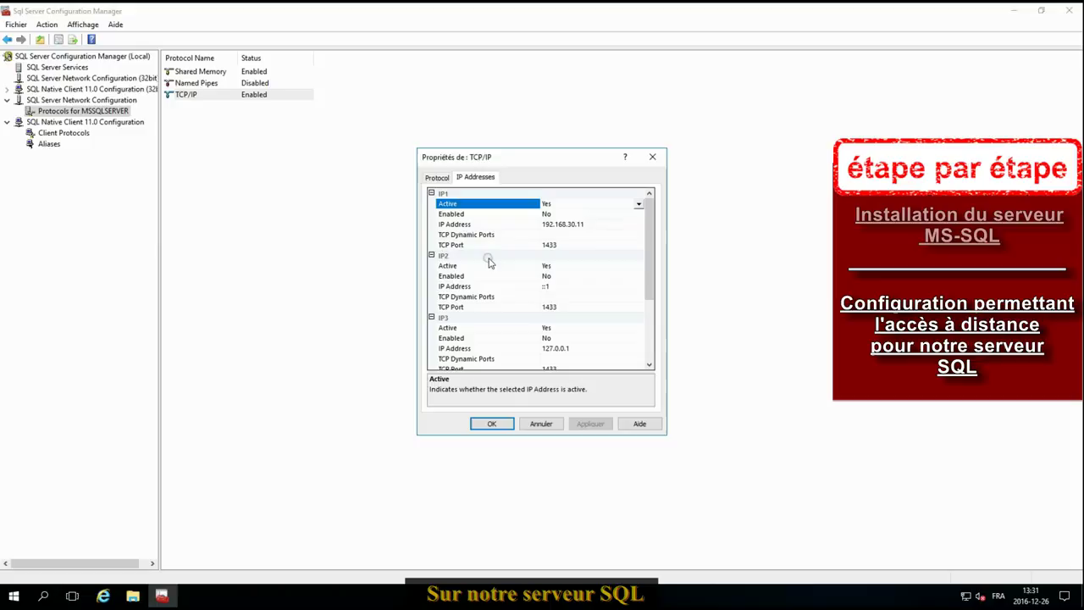
{"action": "left_click", "coordinate": [571, 213]}
{"action": "left_click", "coordinate": [552, 225]}
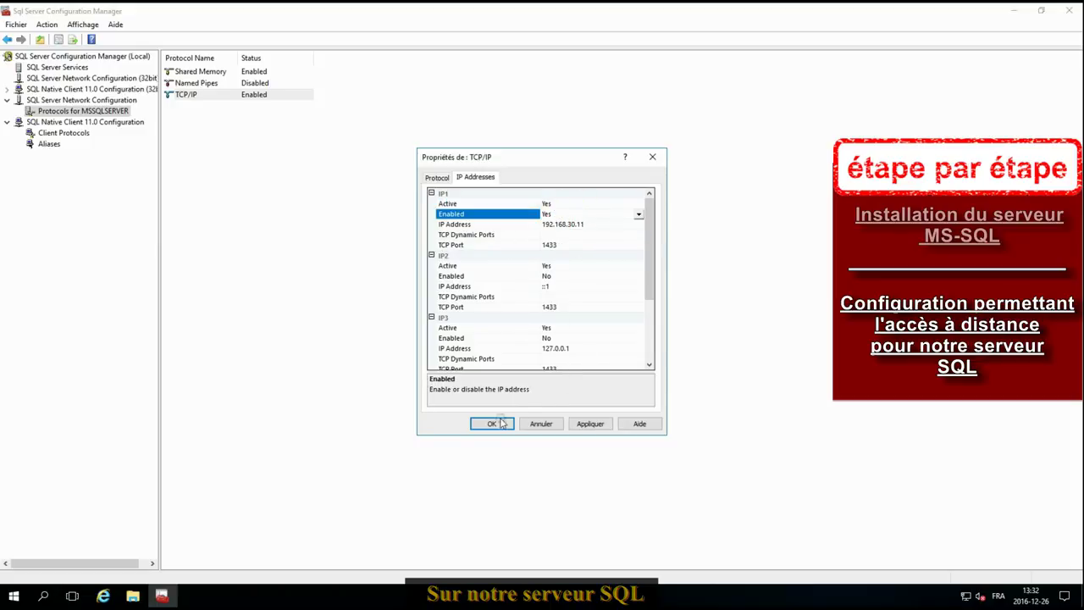
{"action": "left_click", "coordinate": [603, 424]}
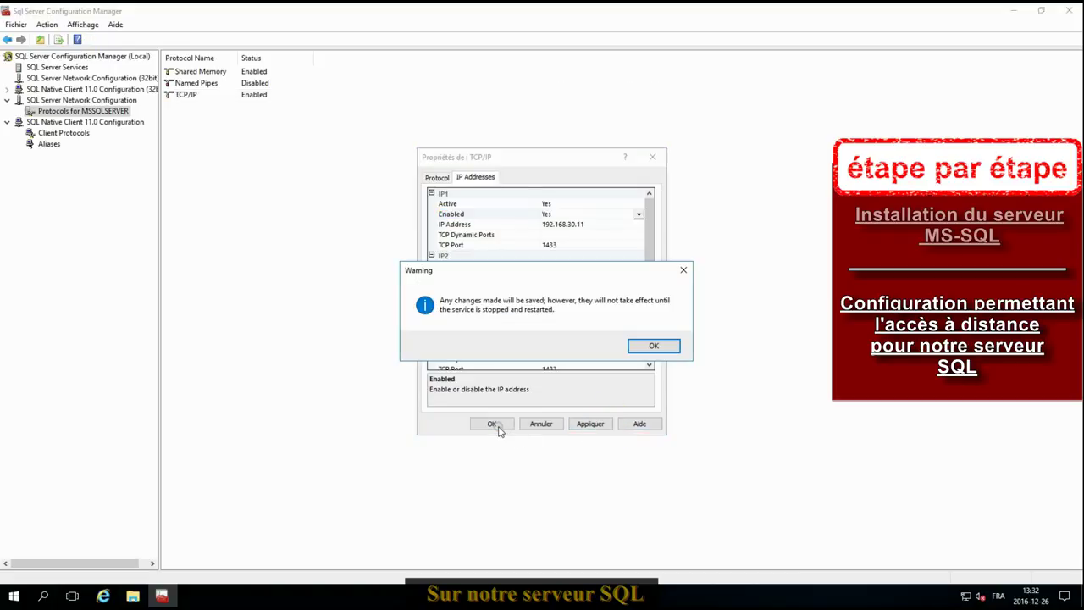
{"action": "left_click", "coordinate": [664, 345]}
{"action": "left_click", "coordinate": [492, 424]}
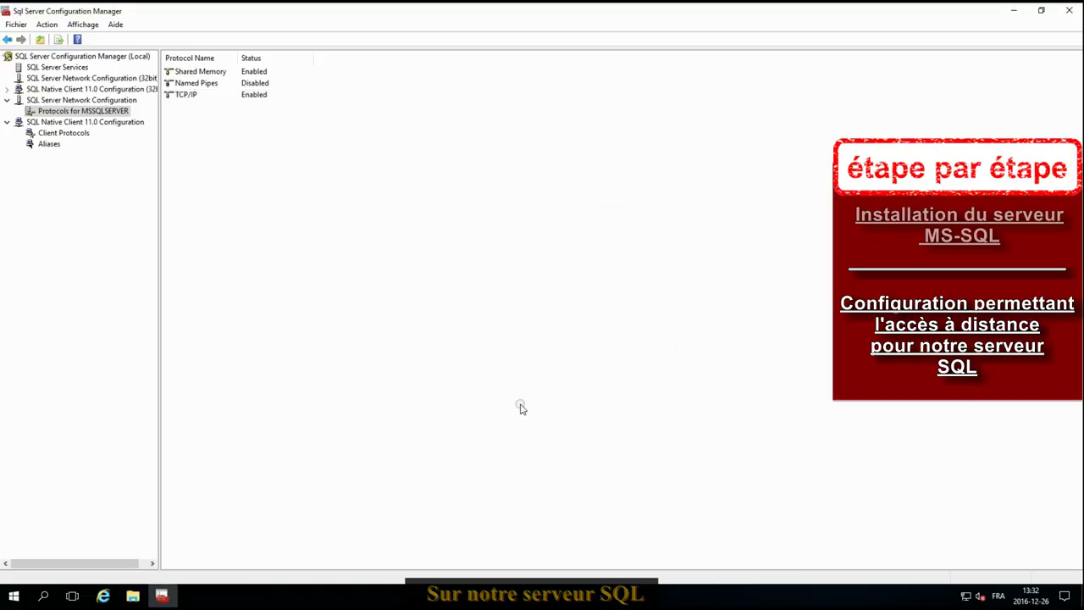
{"action": "left_click", "coordinate": [58, 68]}
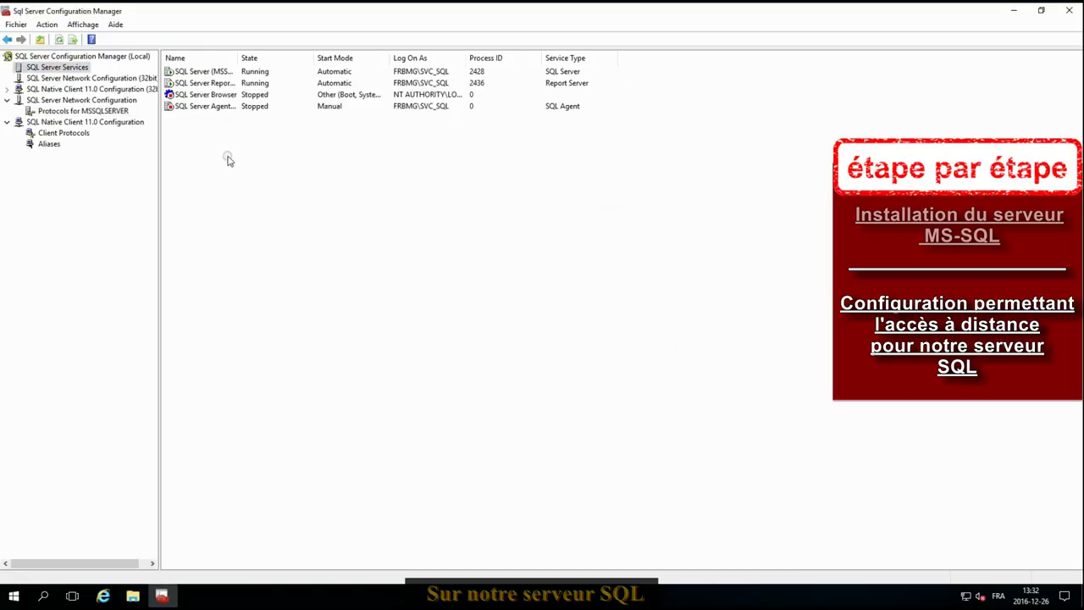
Step: Restart the SQL Server (MSSQLSERVER) service
{"action": "right_click", "coordinate": [201, 72]}
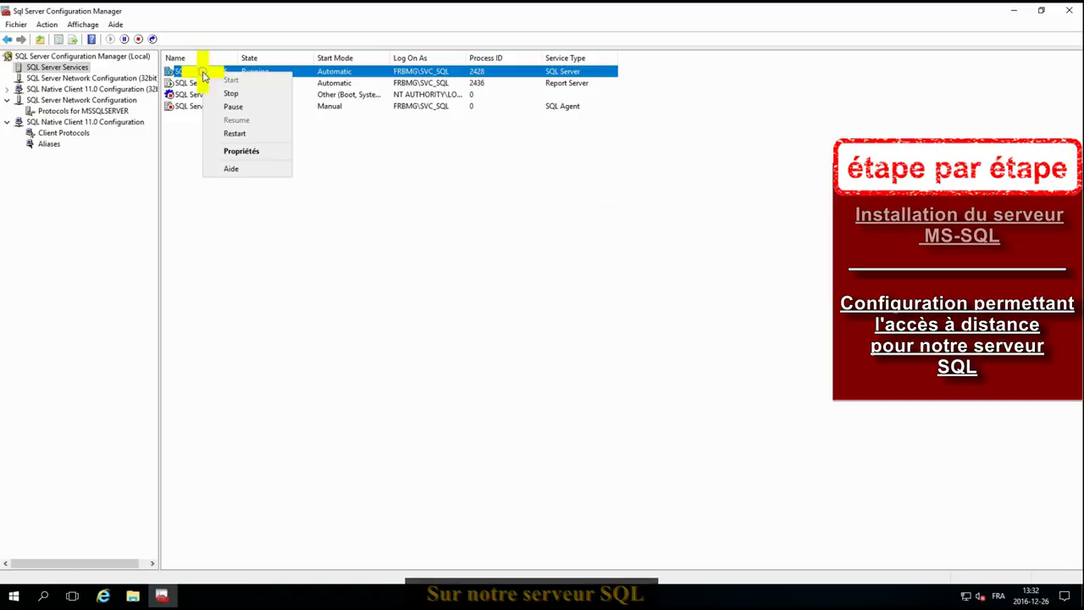
{"action": "left_click", "coordinate": [242, 134]}
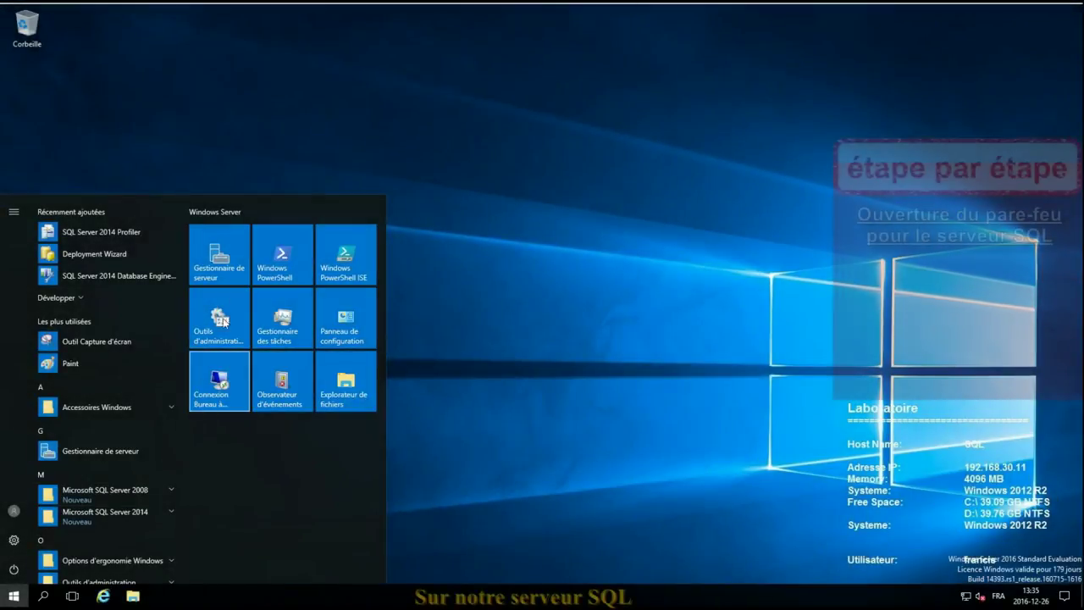
Step: Switch Control Panel to small icons and go through Windows Firewall to Advanced settings
{"action": "left_click", "coordinate": [343, 320]}
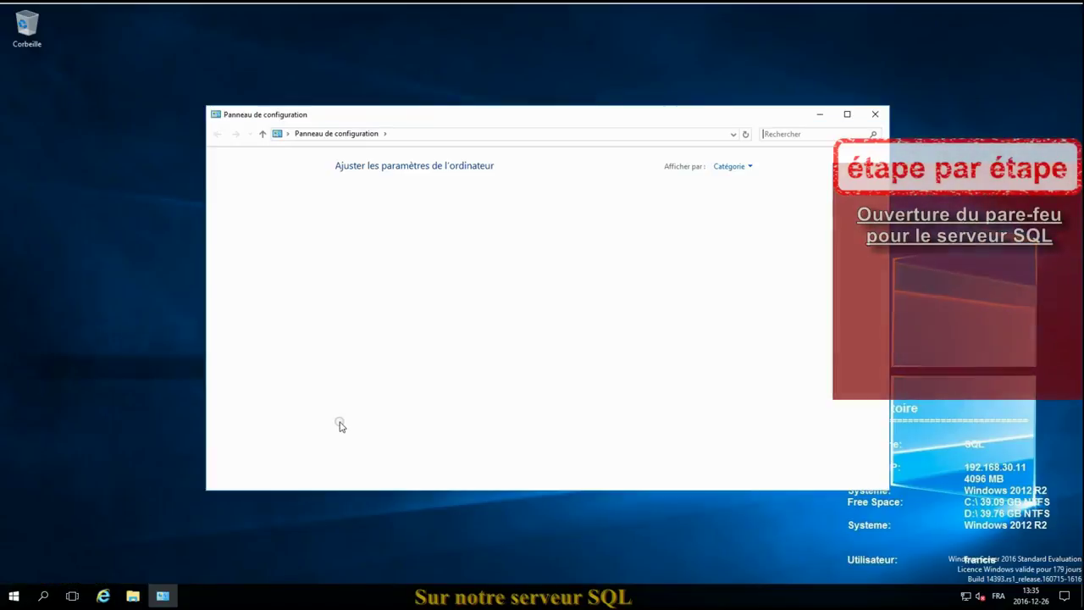
{"action": "left_click", "coordinate": [730, 166]}
{"action": "left_click", "coordinate": [738, 214]}
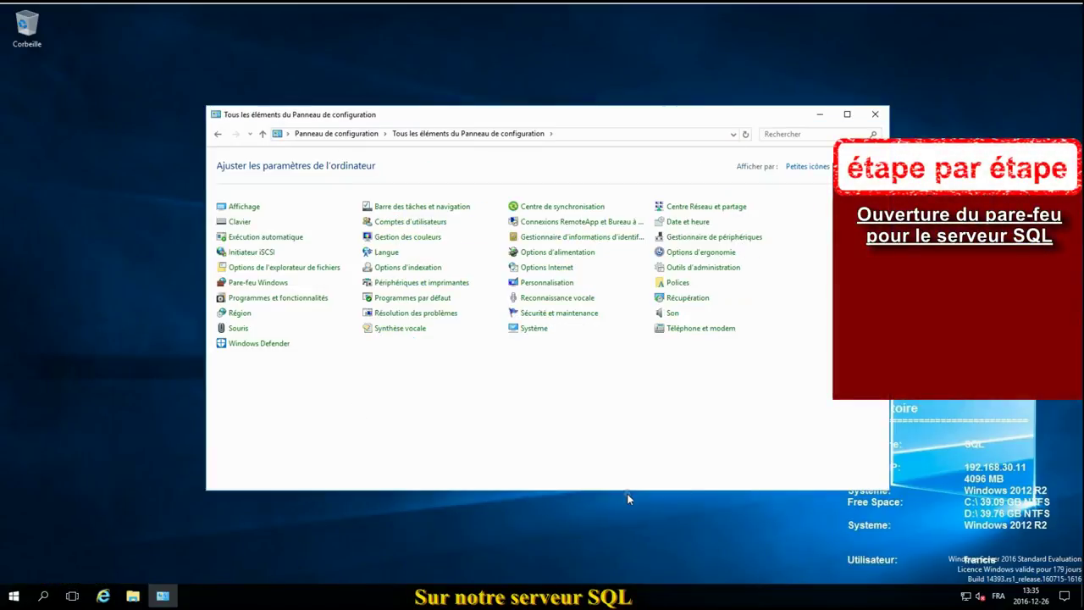
{"action": "left_click", "coordinate": [242, 284]}
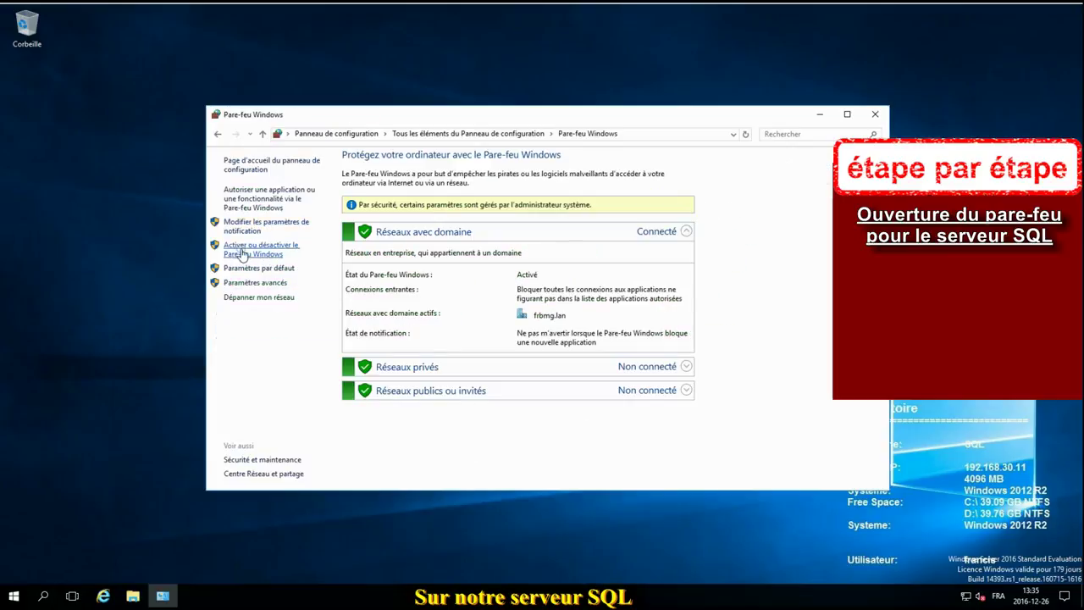
{"action": "left_click", "coordinate": [253, 282]}
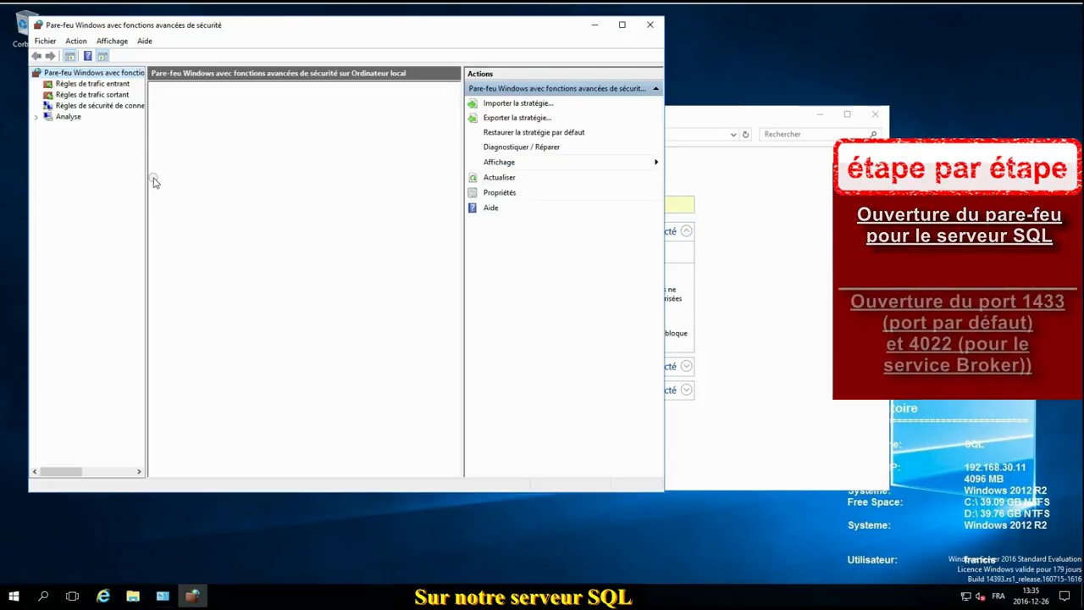
Step: Start a new port-based inbound rule under Inbound Rules
{"action": "left_click", "coordinate": [101, 84]}
{"action": "right_click", "coordinate": [117, 87]}
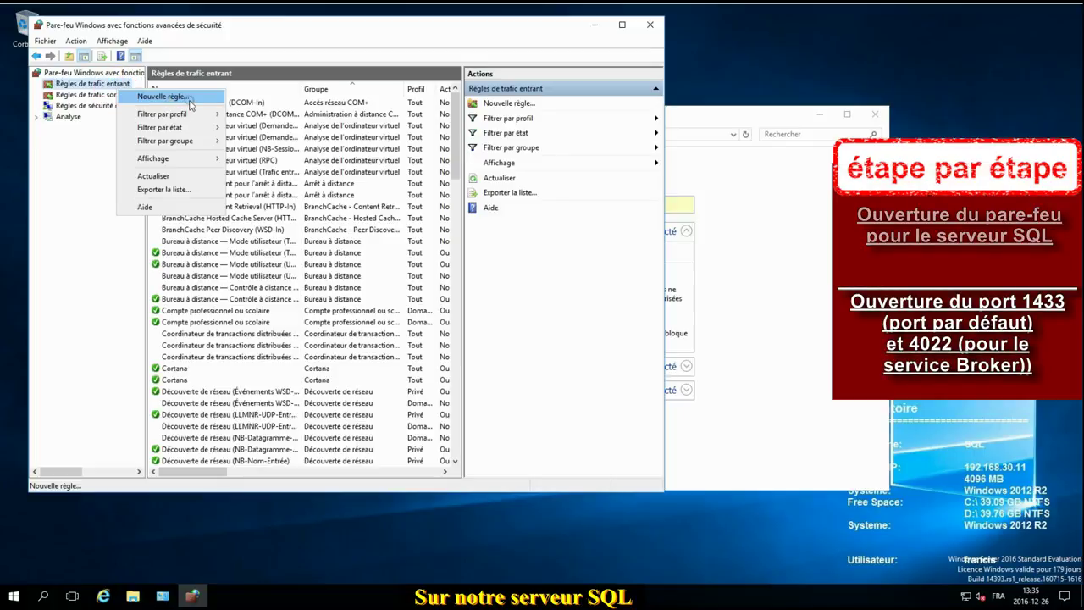
{"action": "left_click", "coordinate": [54, 164]}
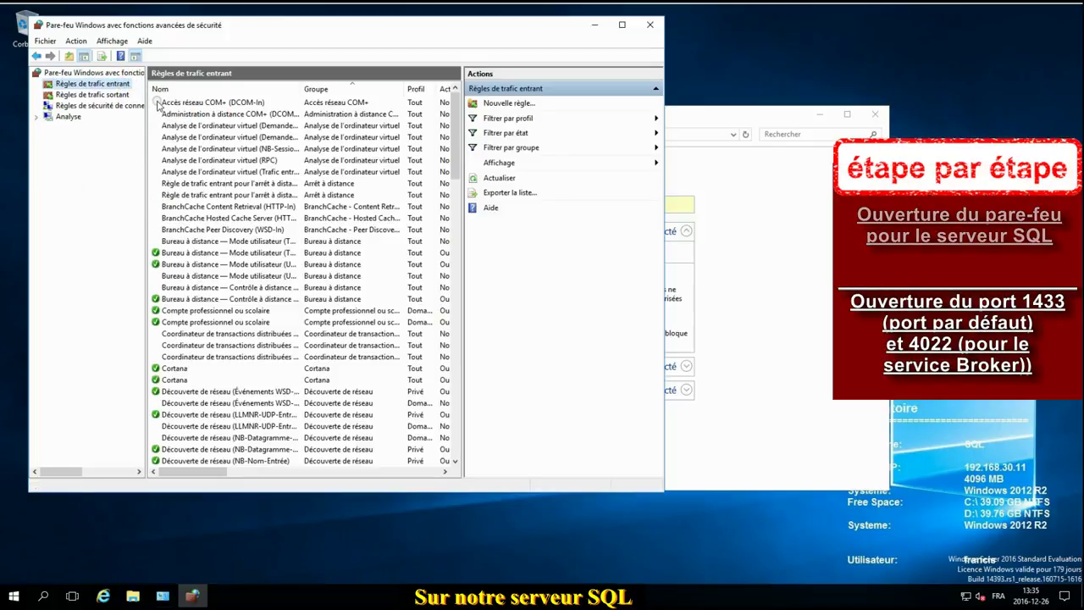
{"action": "right_click", "coordinate": [112, 87]}
{"action": "left_click", "coordinate": [178, 91]}
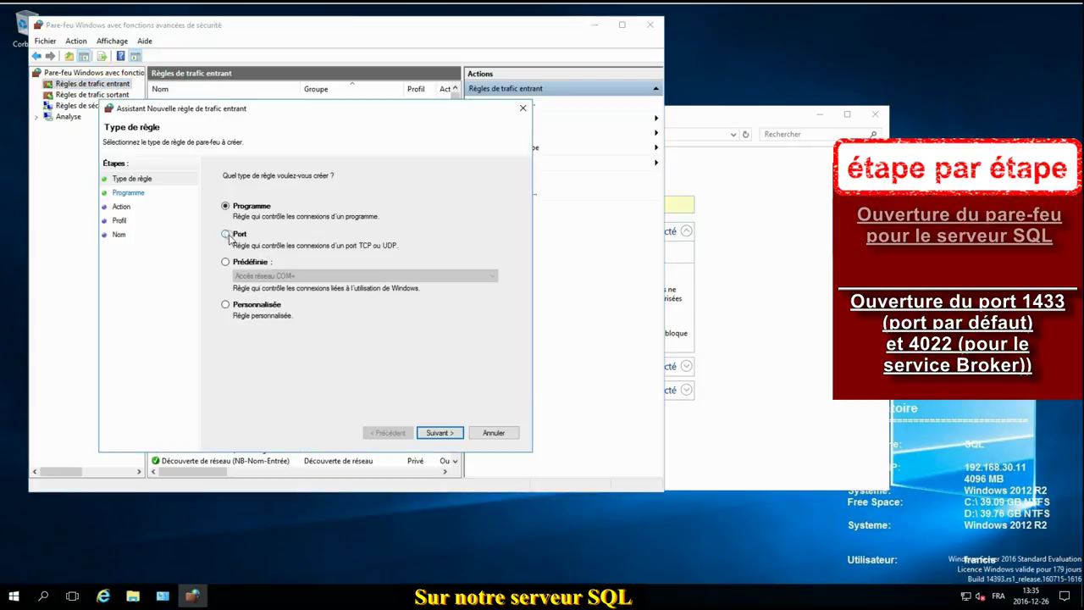
{"action": "left_click", "coordinate": [226, 263]}
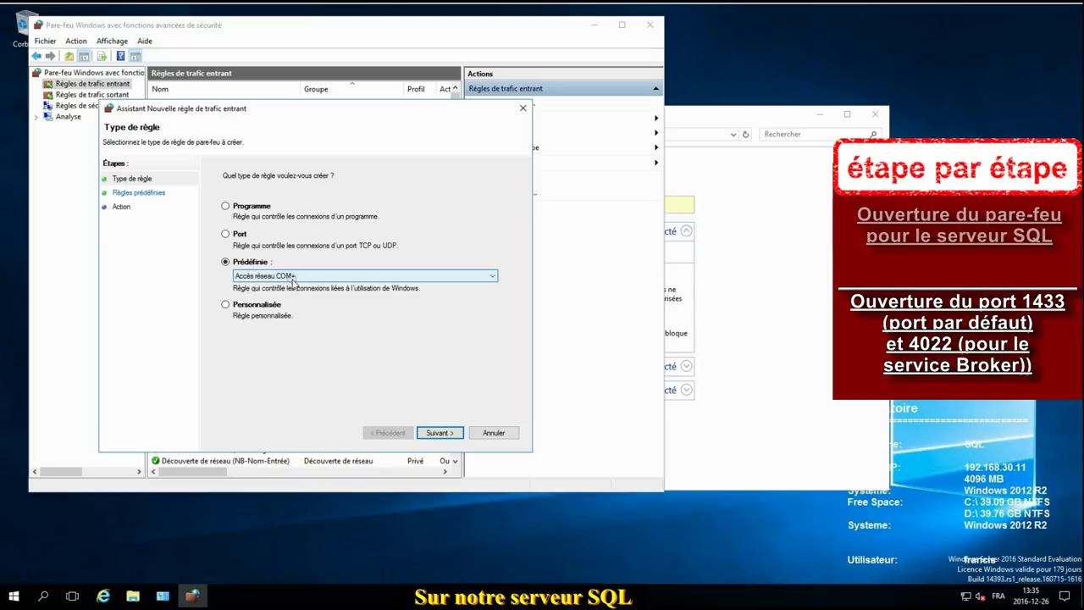
{"action": "left_click", "coordinate": [228, 235]}
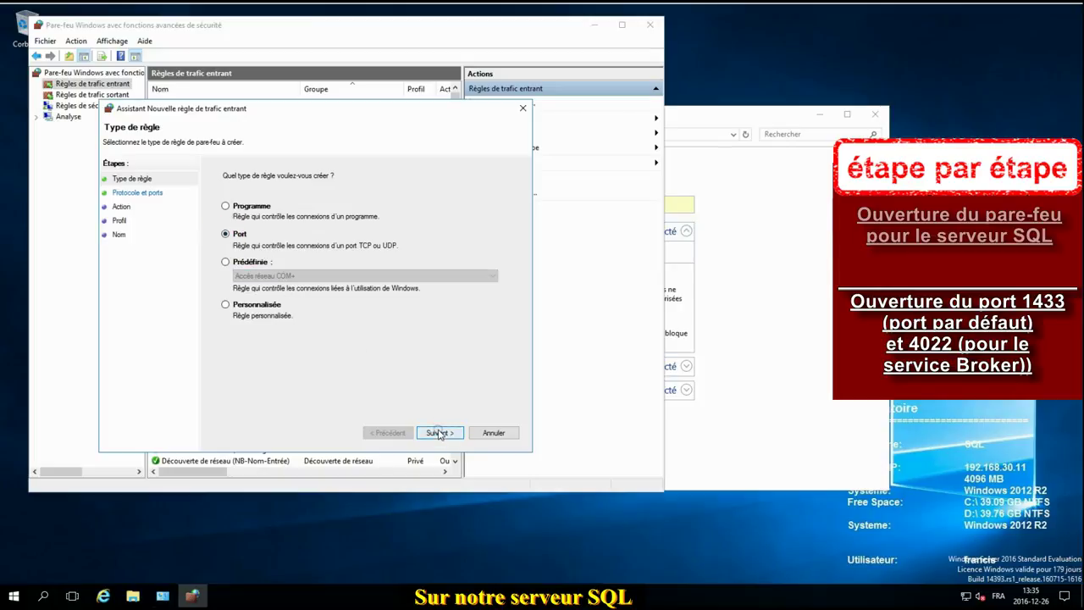
Step: Allow TCP 1433 on domain and private networks as rule 'SQL server', then close the firewall windows
{"action": "left_click", "coordinate": [437, 432]}
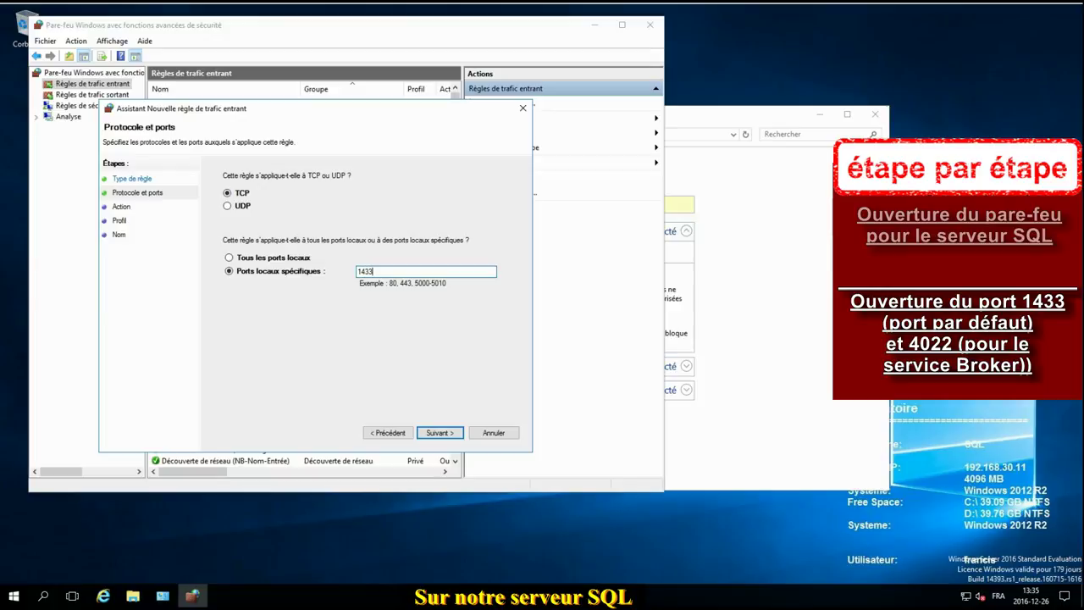
{"action": "left_click", "coordinate": [435, 432]}
{"action": "left_click", "coordinate": [437, 433]}
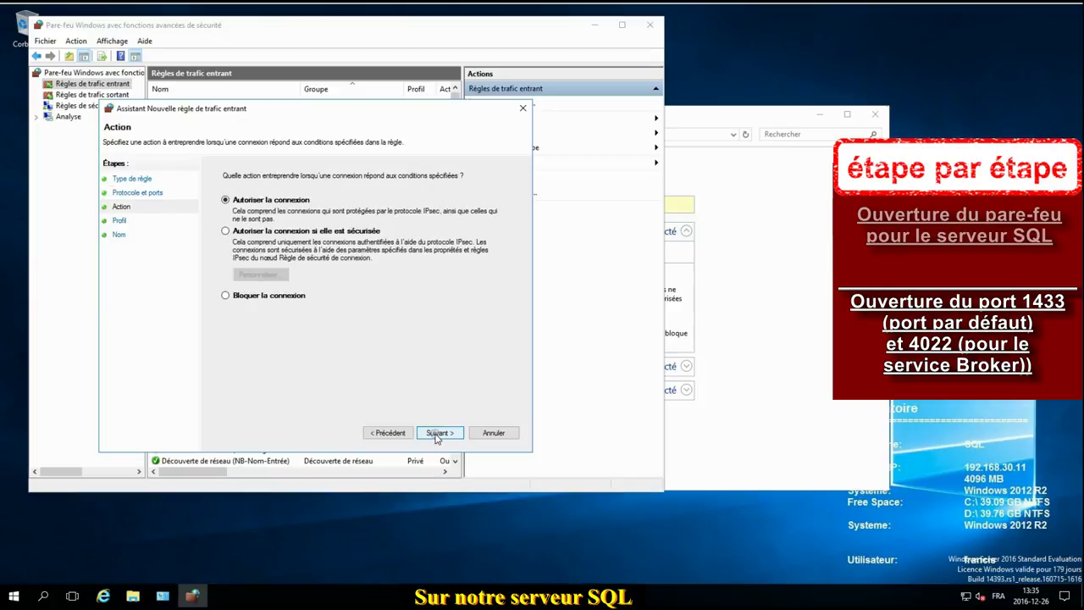
{"action": "left_click", "coordinate": [437, 433]}
{"action": "left_click", "coordinate": [225, 265]}
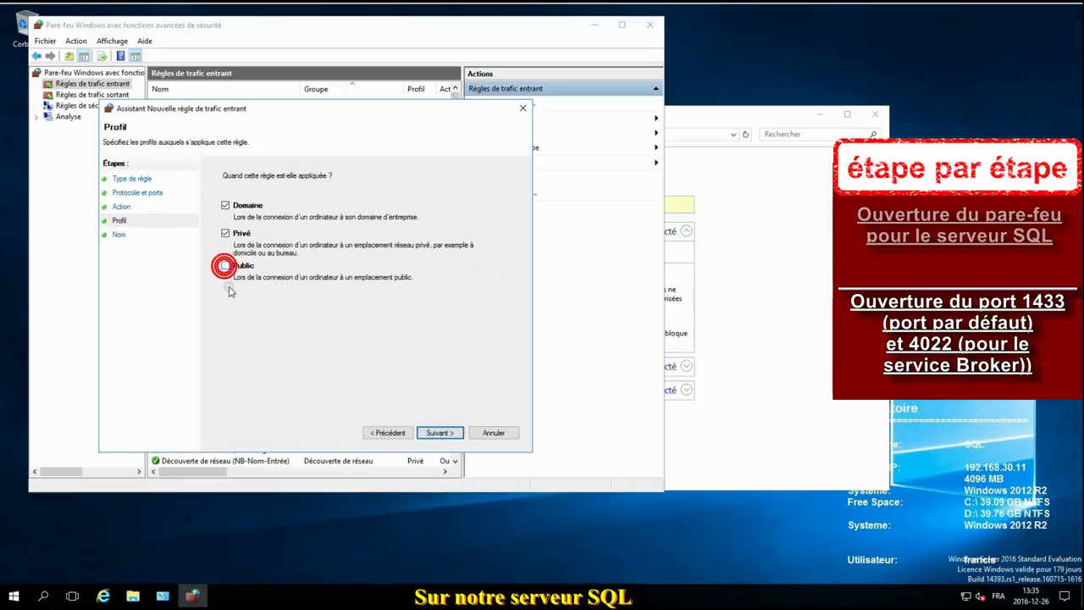
{"action": "left_click", "coordinate": [439, 432]}
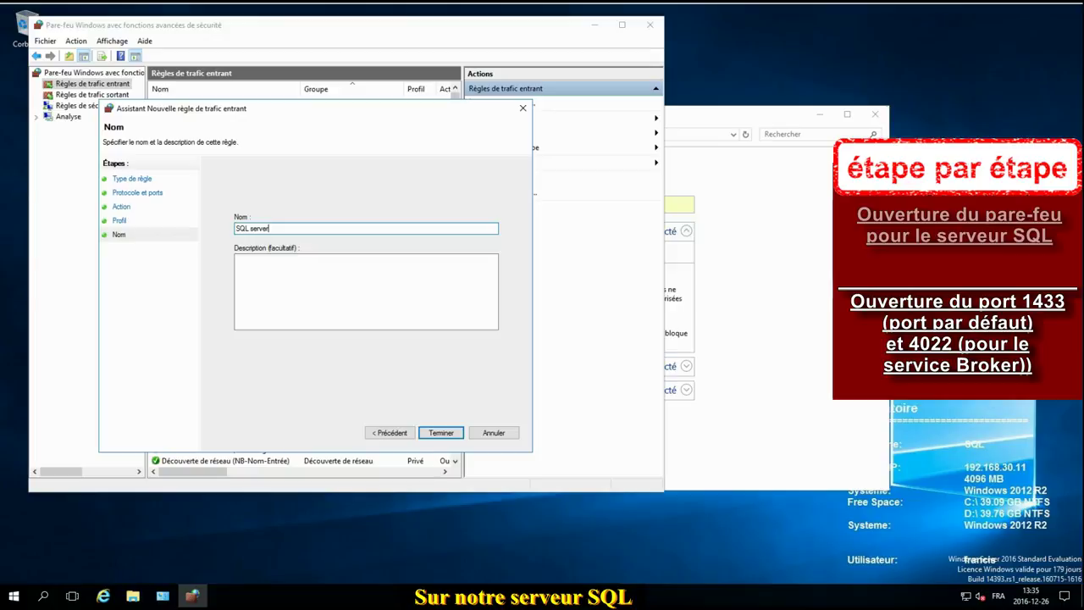
{"action": "type", "text": "SQL server"}
{"action": "left_click", "coordinate": [439, 432]}
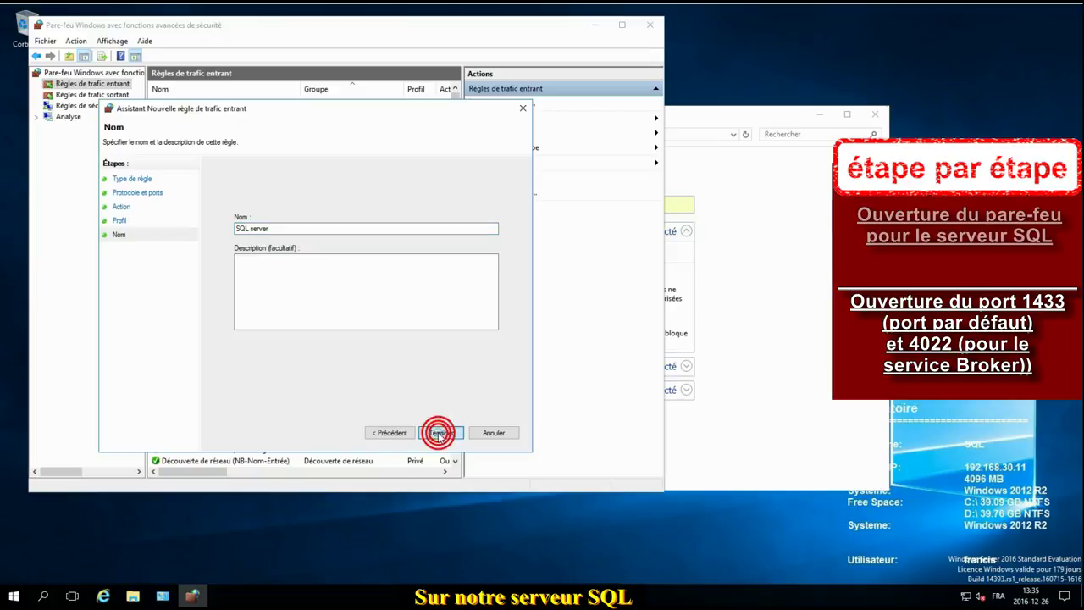
{"action": "left_click", "coordinate": [650, 24]}
{"action": "left_click", "coordinate": [875, 114]}
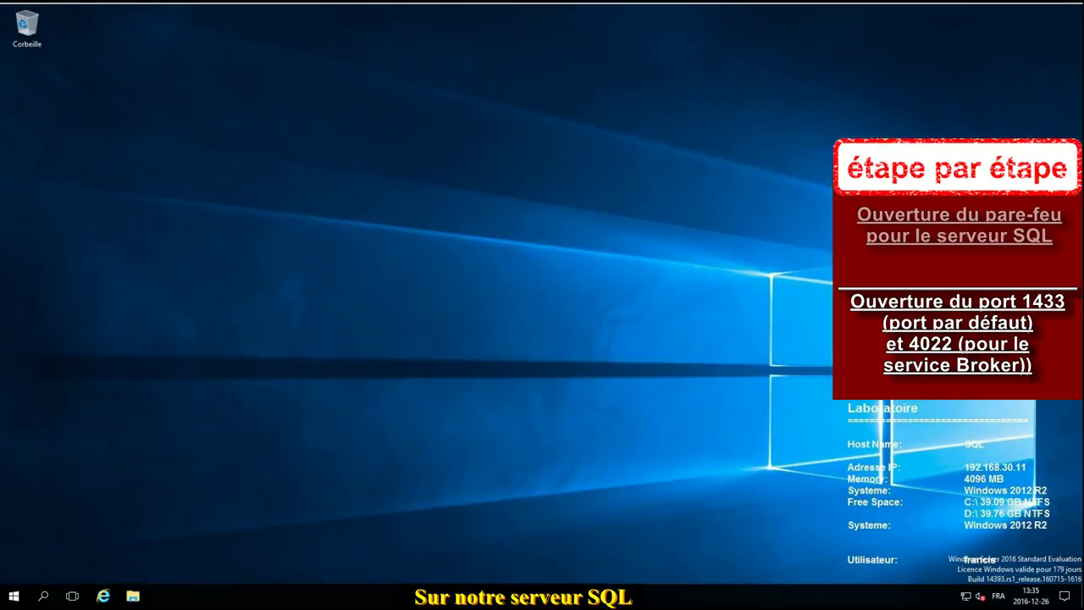
Step: Open Windows Firewall with Advanced Security again via the Win+X Control Panel
{"action": "right_click", "coordinate": [12, 596]}
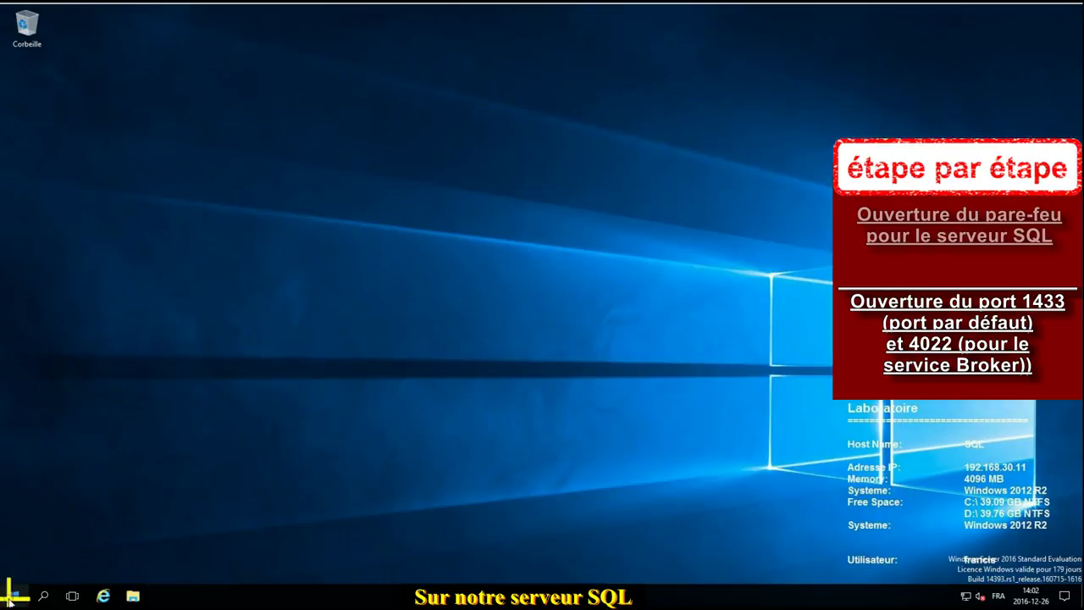
{"action": "left_click", "coordinate": [72, 480]}
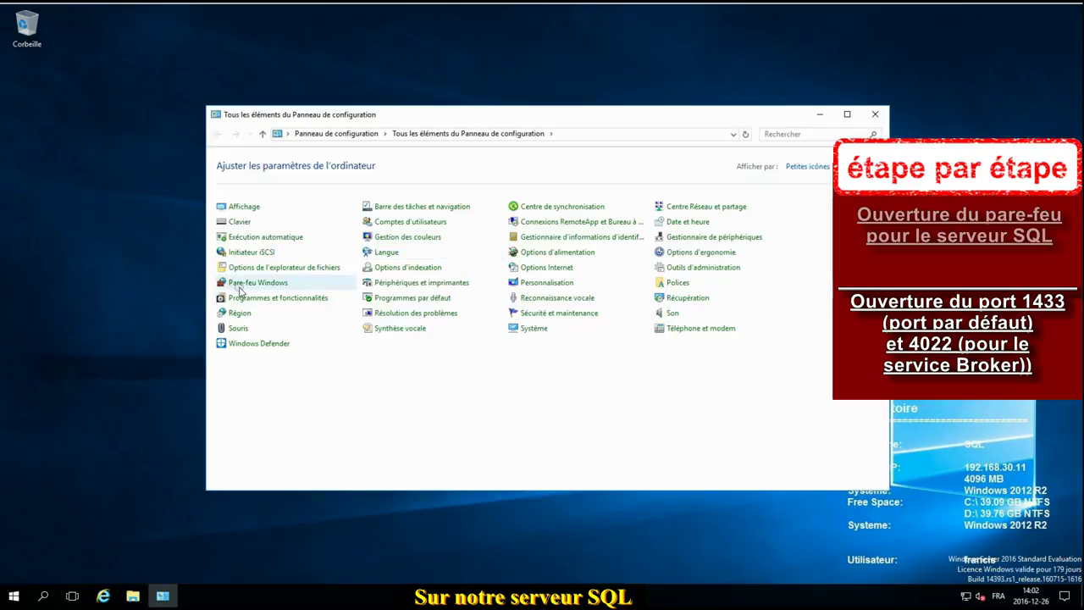
{"action": "left_click", "coordinate": [244, 282]}
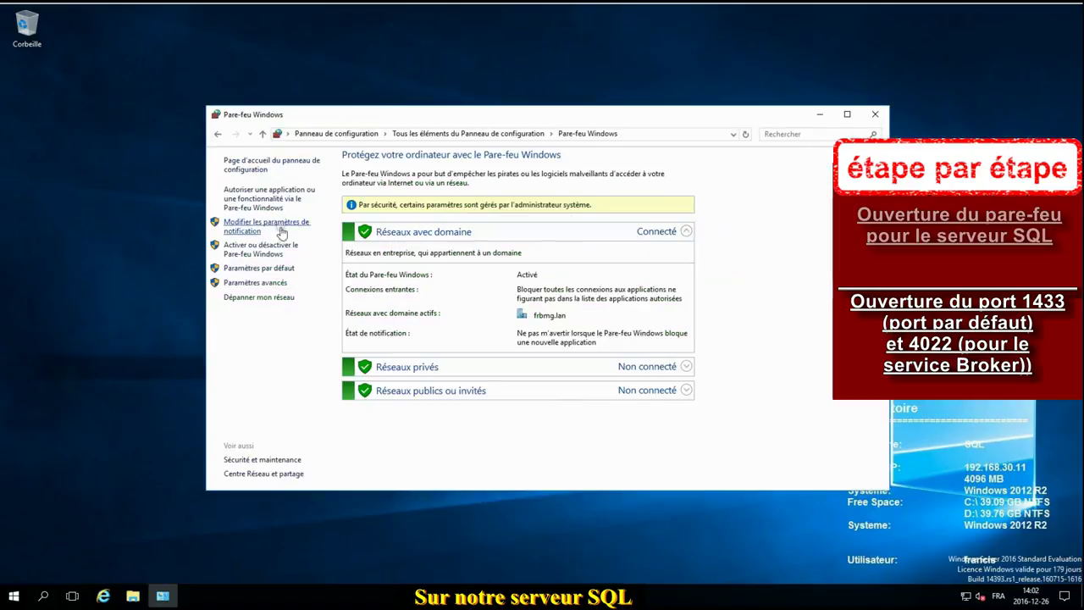
{"action": "left_click", "coordinate": [247, 246]}
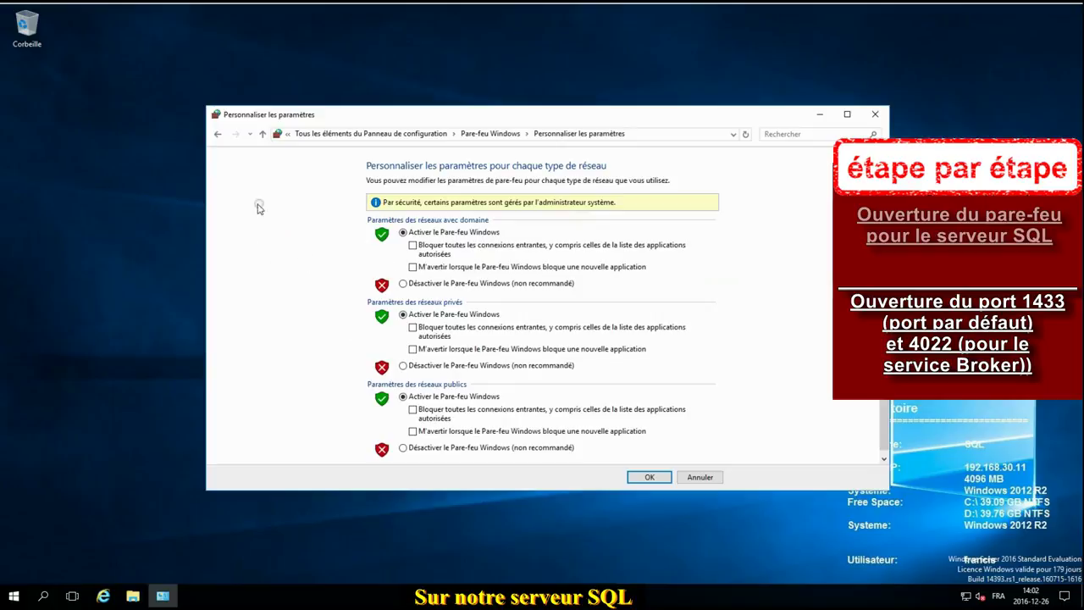
{"action": "left_click", "coordinate": [218, 134]}
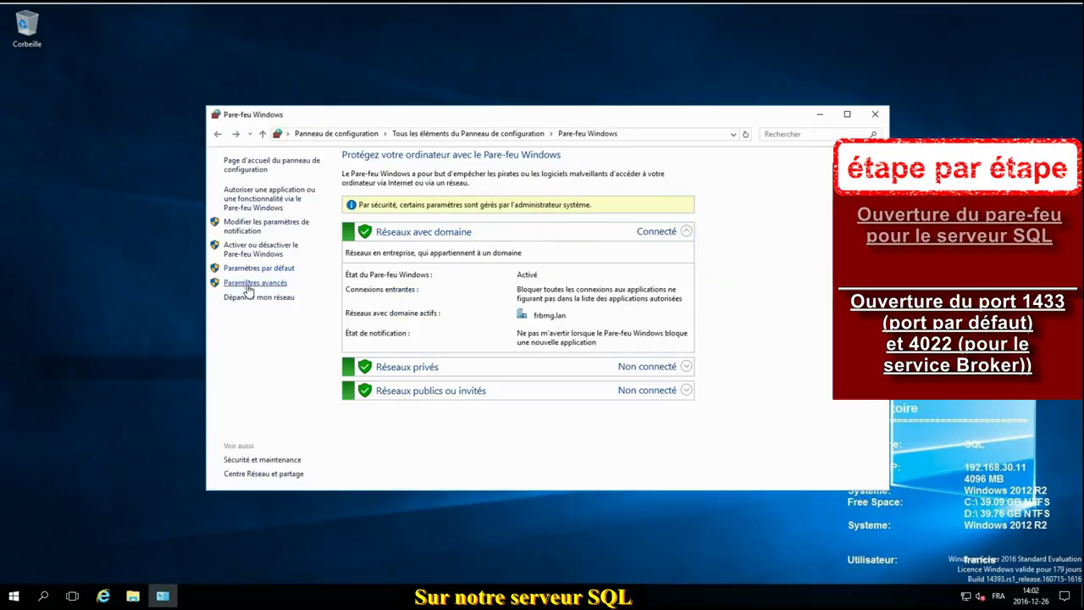
{"action": "left_click", "coordinate": [247, 284]}
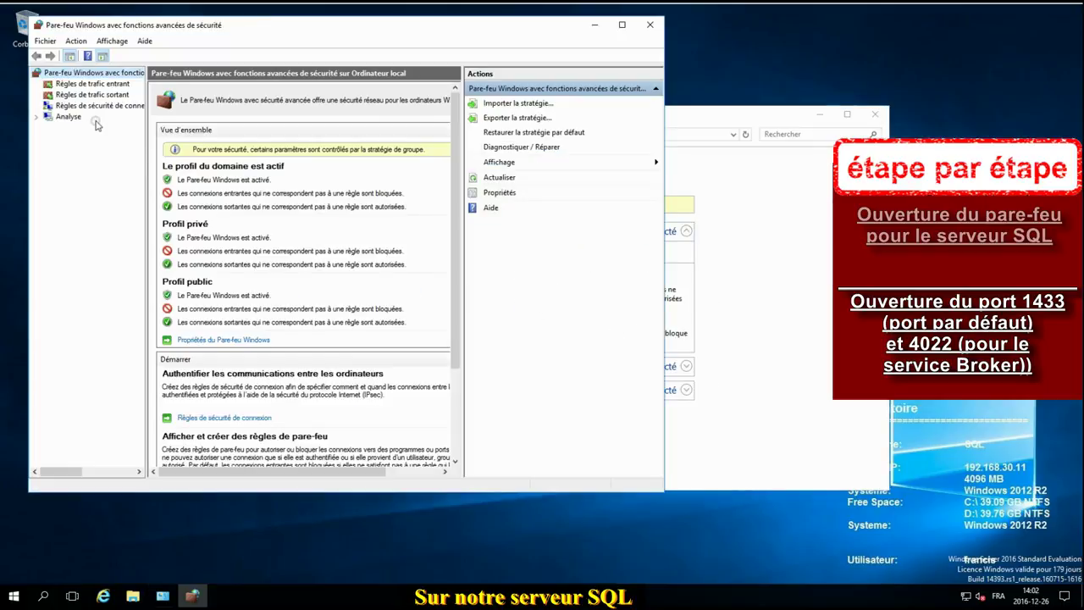
Step: Create a port-based inbound allow rule for TCP 4022, excluding Public, named 'SQL broker'
{"action": "left_click", "coordinate": [85, 83]}
{"action": "right_click", "coordinate": [84, 83]}
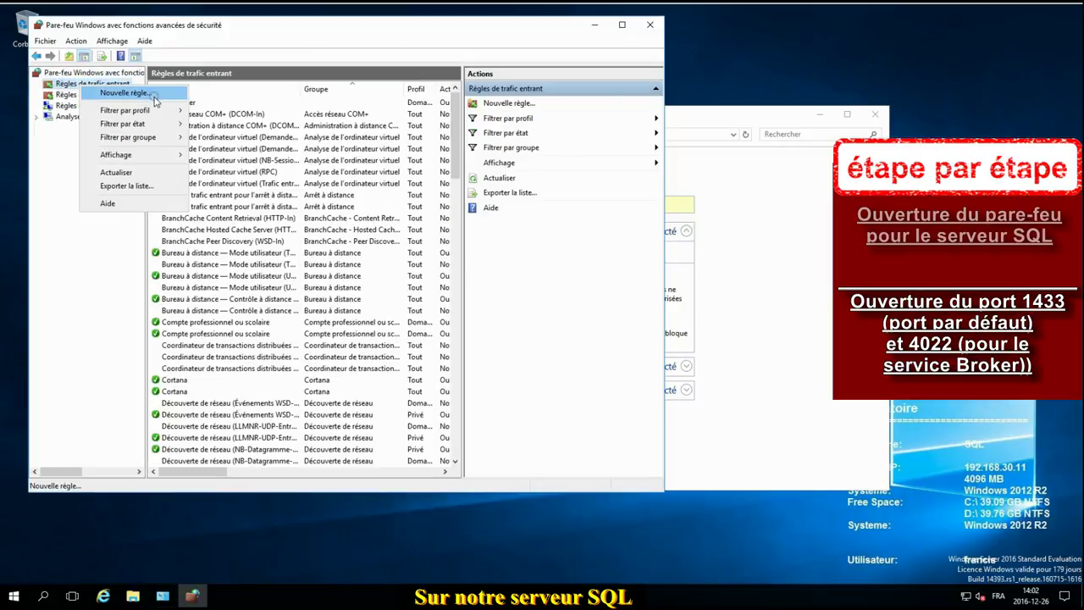
{"action": "left_click", "coordinate": [154, 95]}
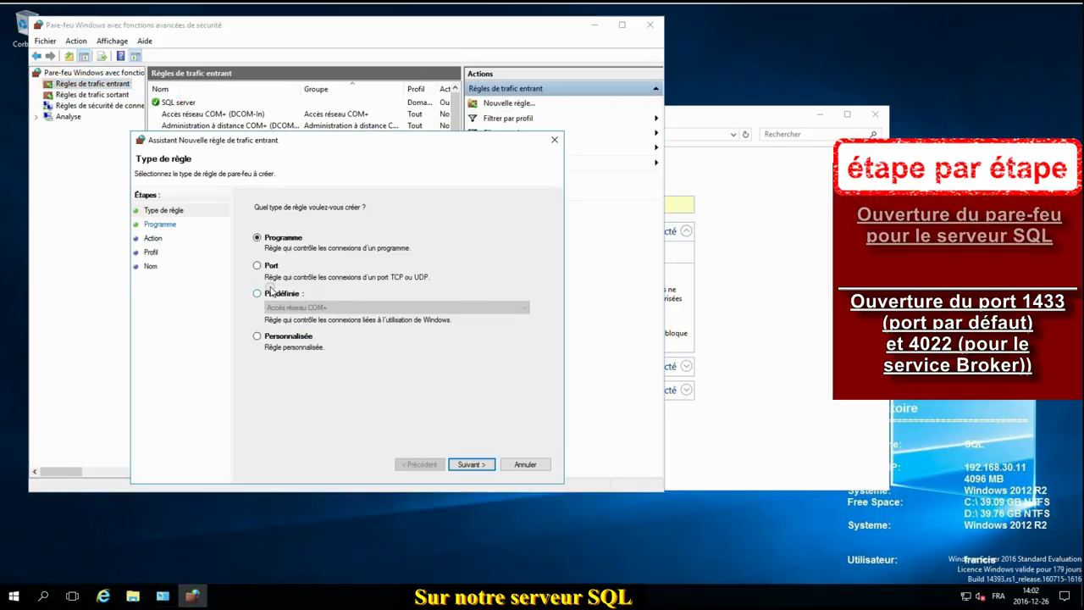
{"action": "left_click", "coordinate": [268, 266]}
{"action": "left_click", "coordinate": [471, 465]}
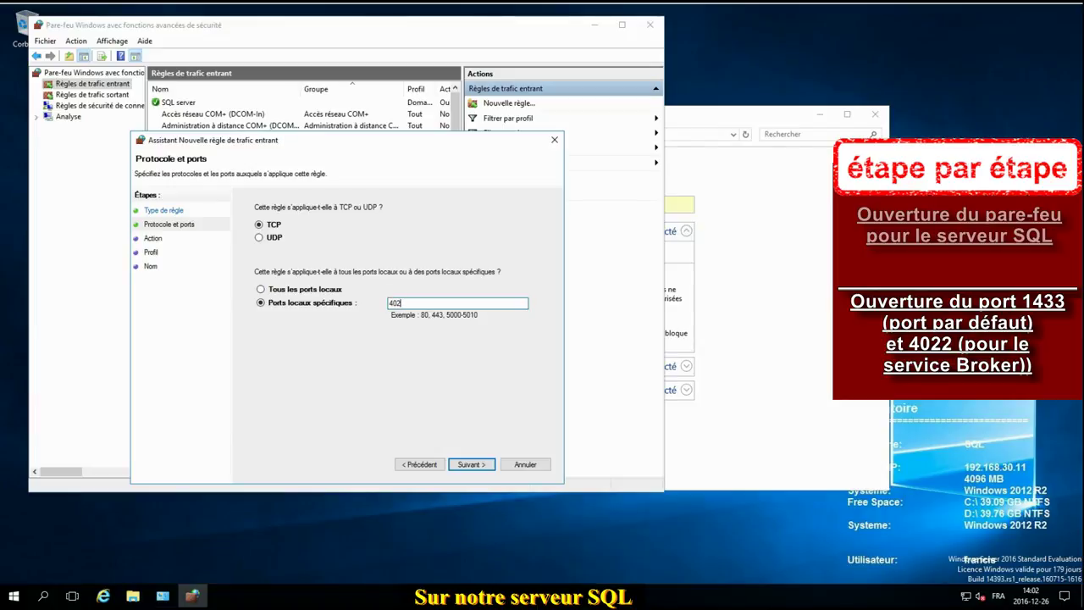
{"action": "left_click", "coordinate": [474, 463]}
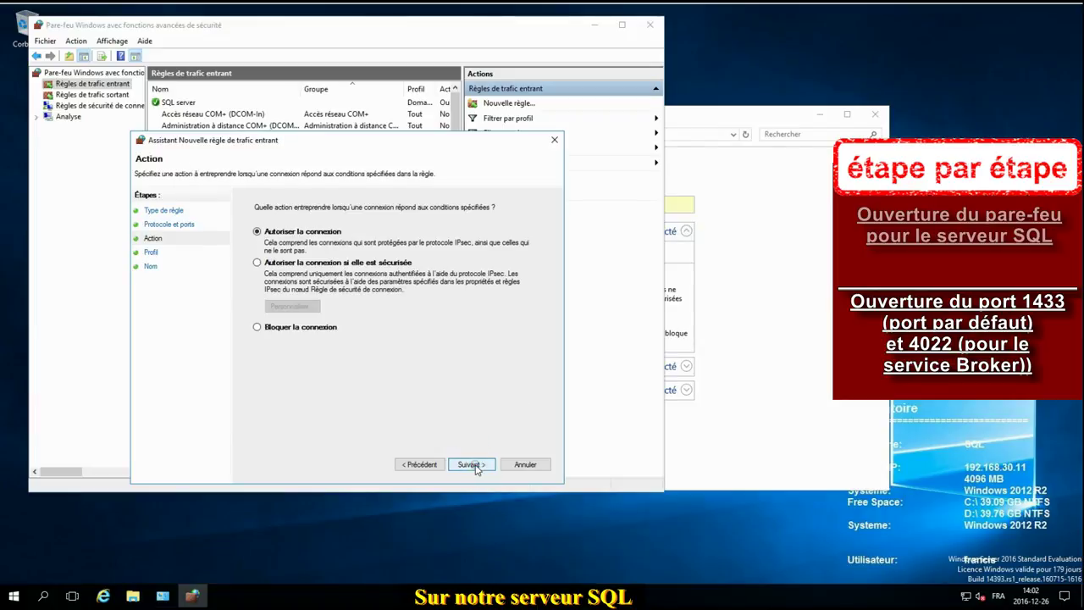
{"action": "left_click", "coordinate": [472, 465]}
{"action": "left_click", "coordinate": [260, 298]}
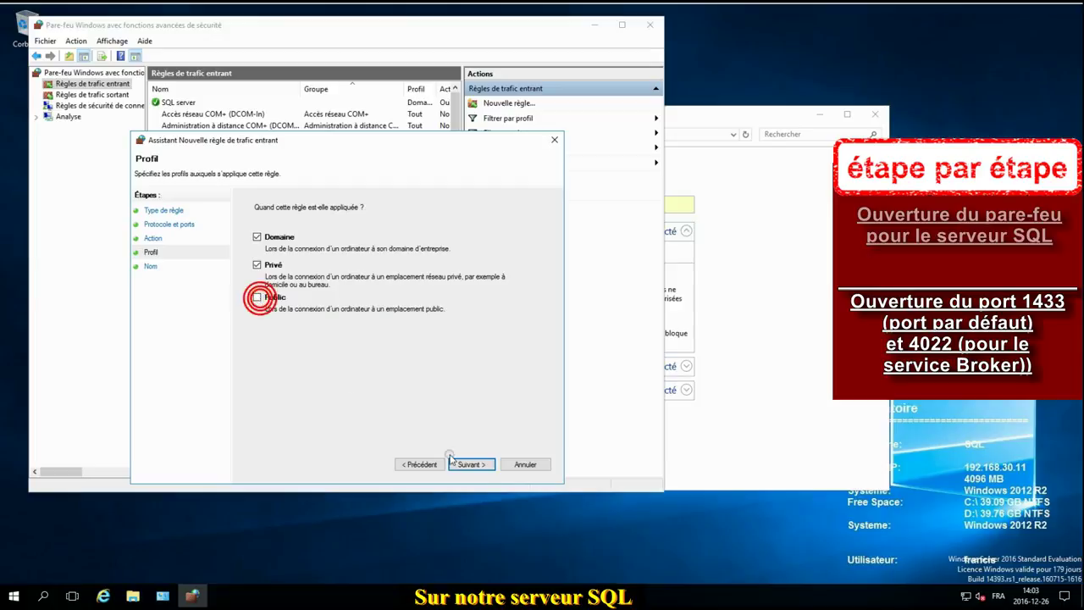
{"action": "left_click", "coordinate": [474, 464]}
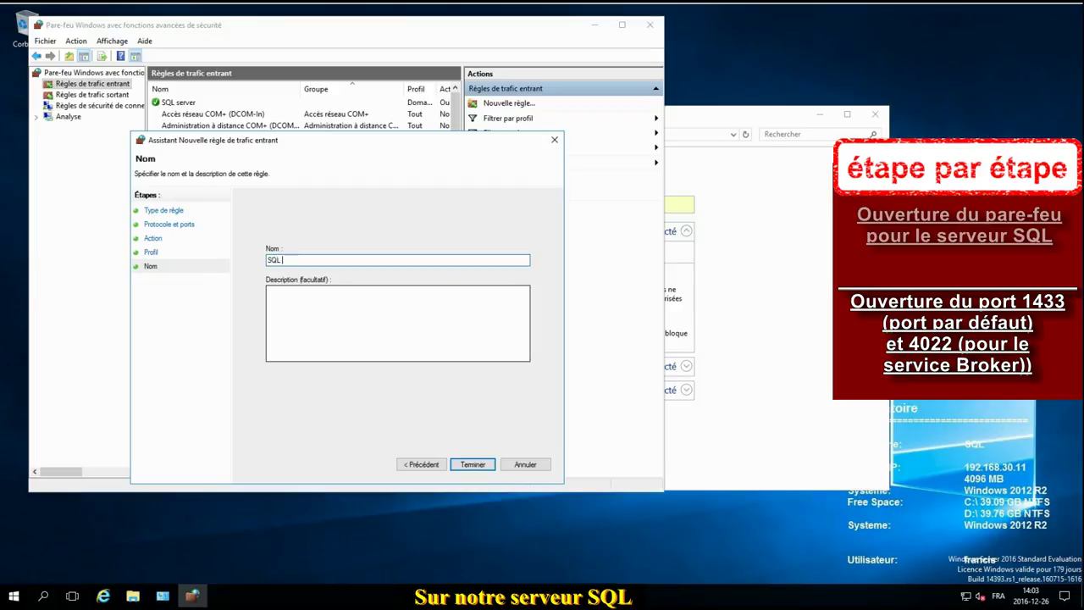
{"action": "type", "text": "SQL broker"}
{"action": "left_click", "coordinate": [477, 466]}
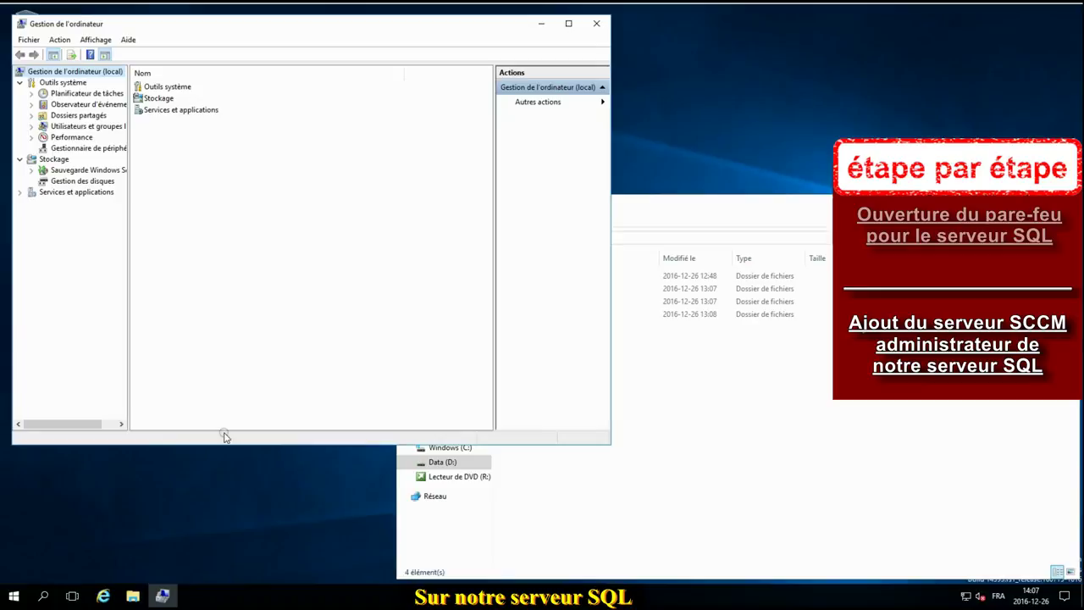
Step: Add the SCCM2016 computer (Computers object type, 'sccm') to the local Administrators group and save
{"action": "double_click", "coordinate": [78, 126]}
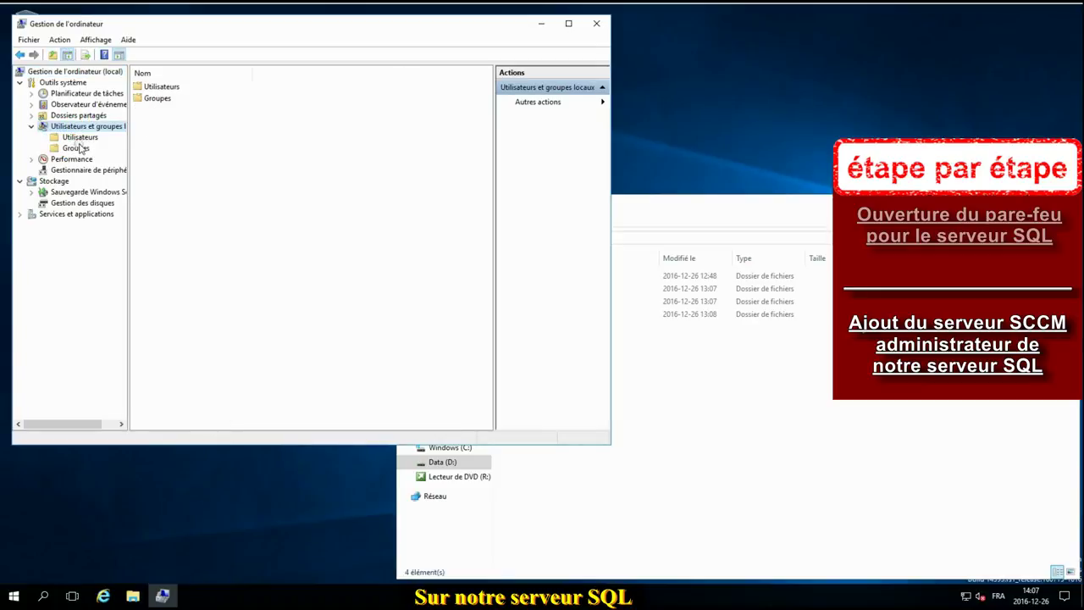
{"action": "left_click", "coordinate": [76, 149]}
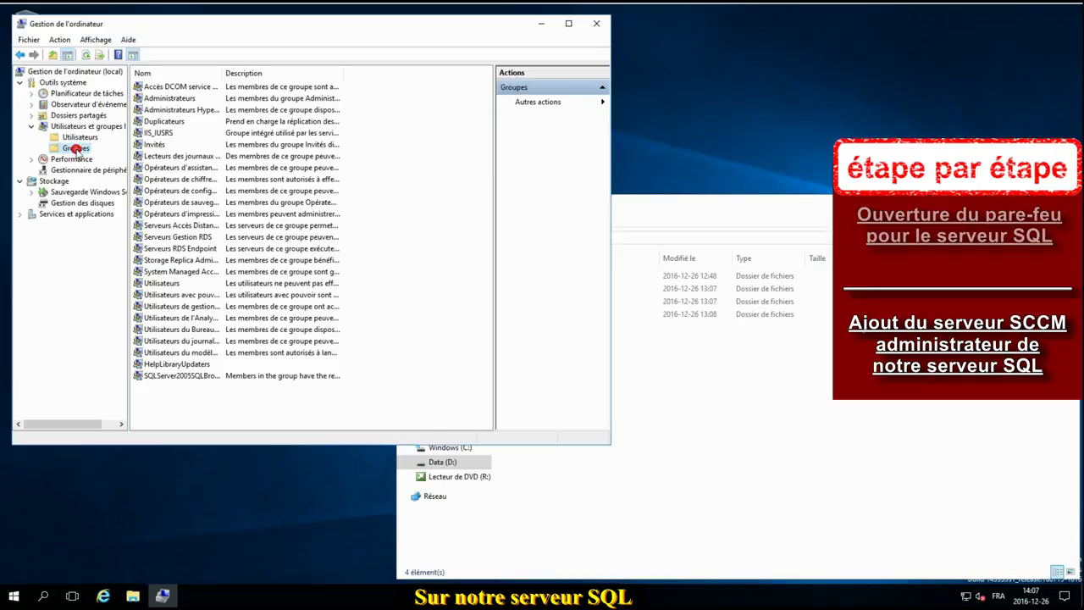
{"action": "double_click", "coordinate": [174, 99]}
{"action": "left_click", "coordinate": [211, 329]}
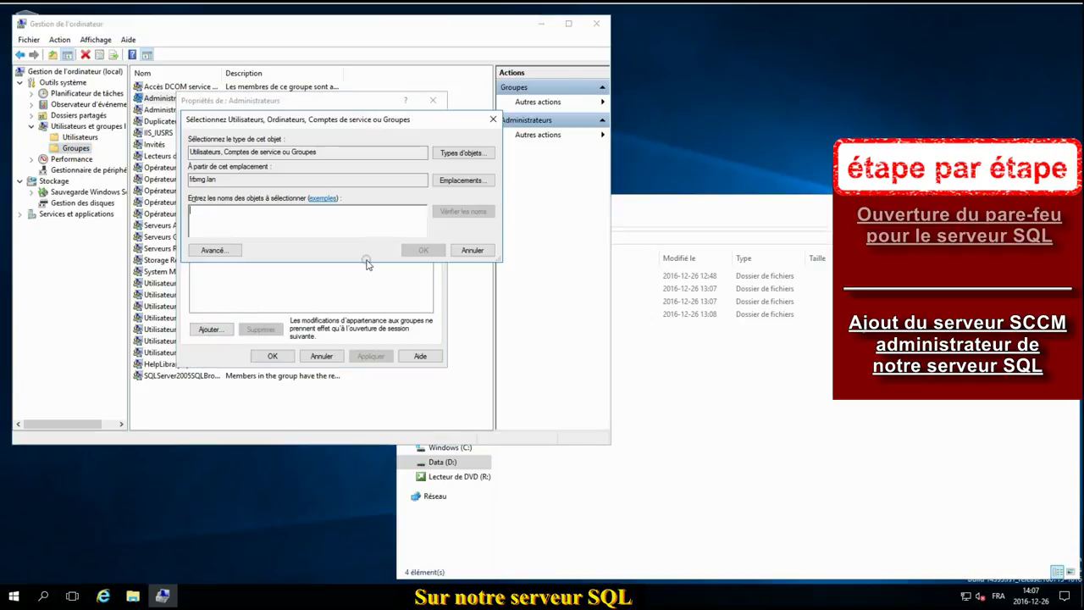
{"action": "left_click", "coordinate": [461, 152]}
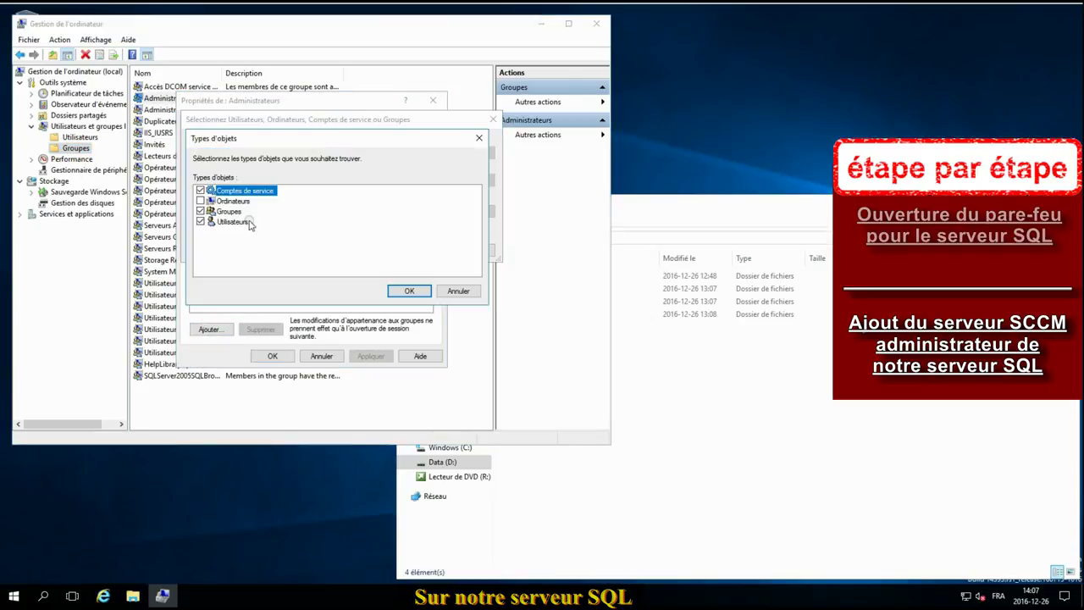
{"action": "left_click", "coordinate": [405, 291]}
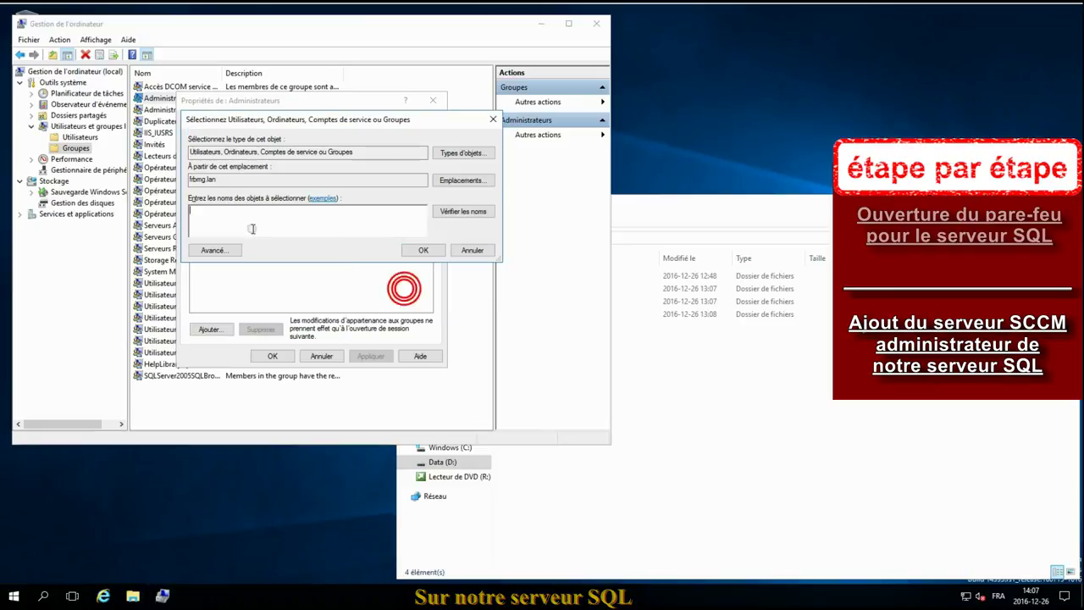
{"action": "type", "text": "sccm"}
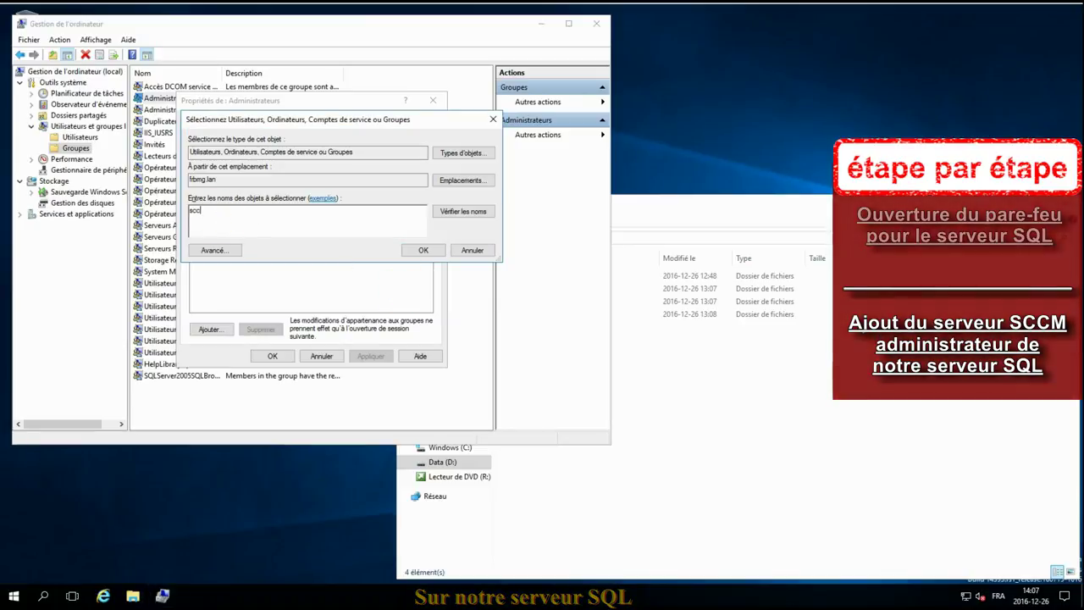
{"action": "left_click", "coordinate": [422, 250]}
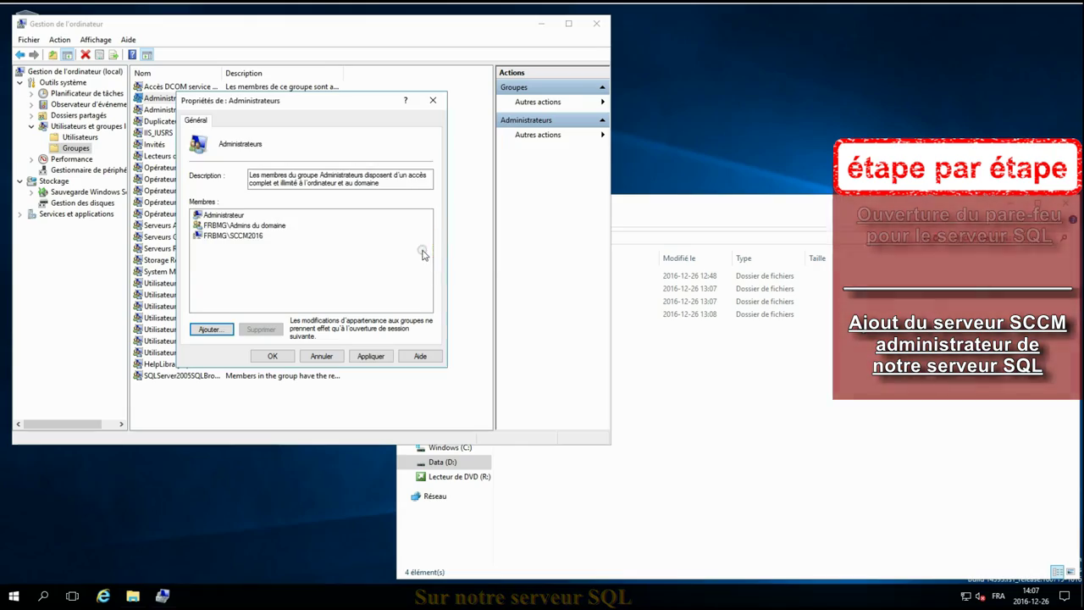
{"action": "left_click", "coordinate": [273, 356]}
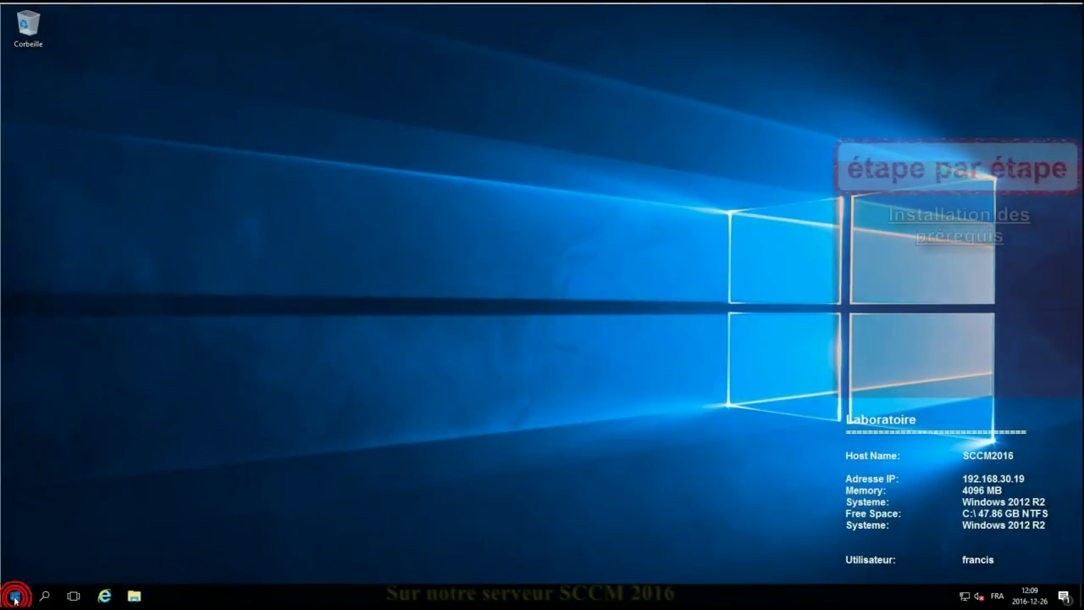
Step: Open Server Manager and run Add Roles and Features with role-based install targeting SCCM2016
{"action": "left_click", "coordinate": [15, 600]}
{"action": "left_click", "coordinate": [218, 268]}
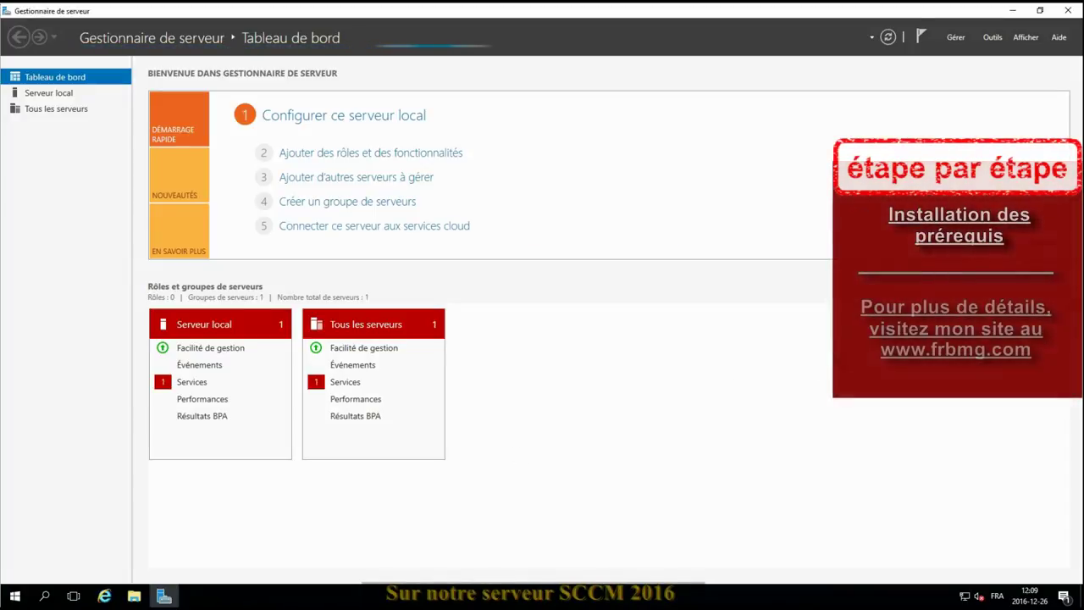
{"action": "left_click", "coordinate": [953, 39]}
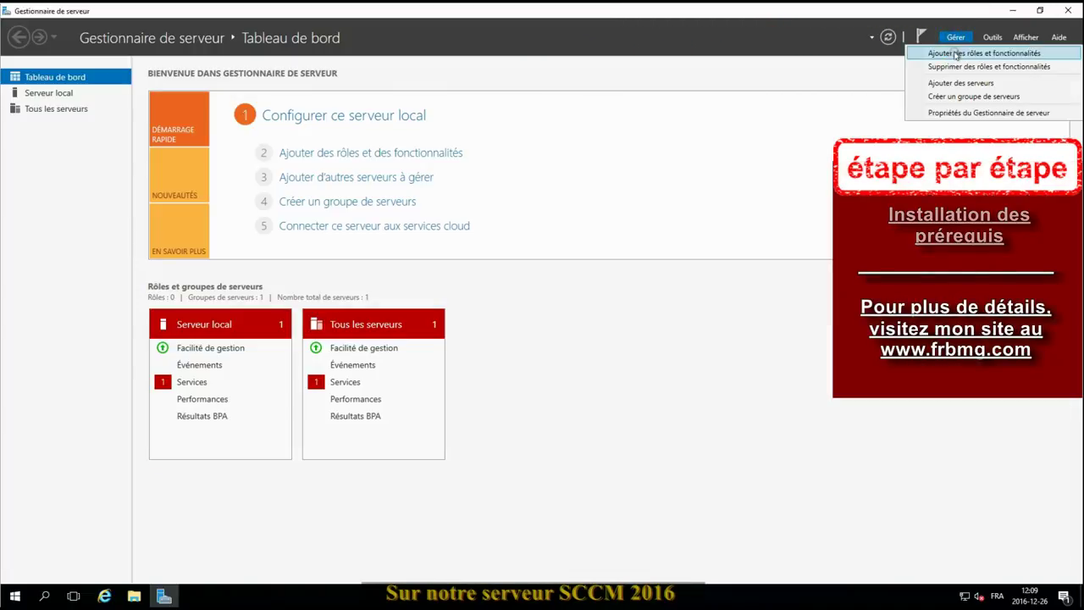
{"action": "left_click", "coordinate": [956, 52]}
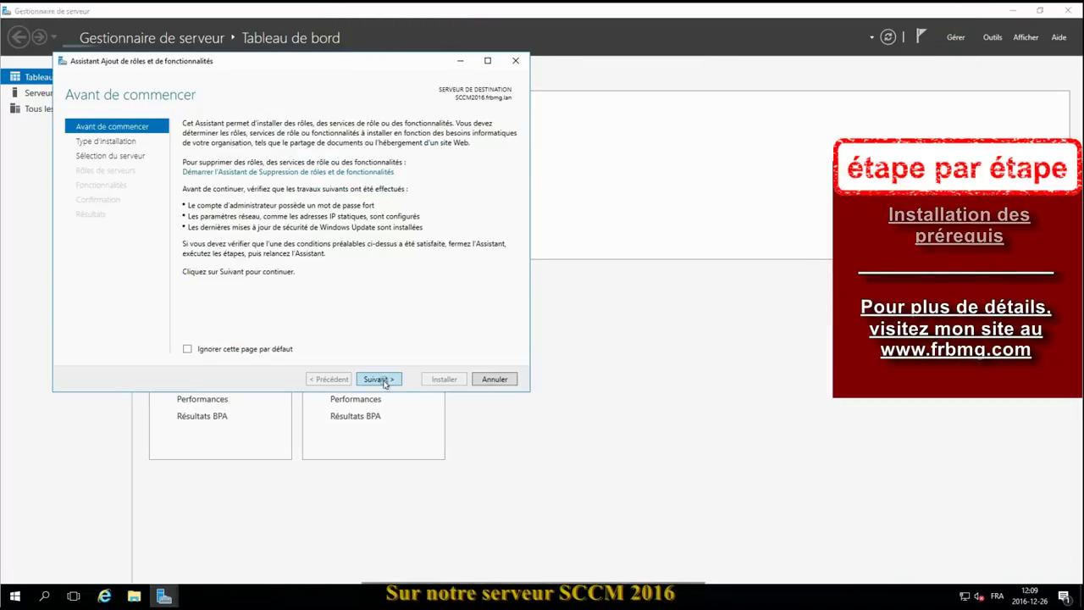
{"action": "left_click", "coordinate": [381, 380]}
{"action": "left_click", "coordinate": [379, 378]}
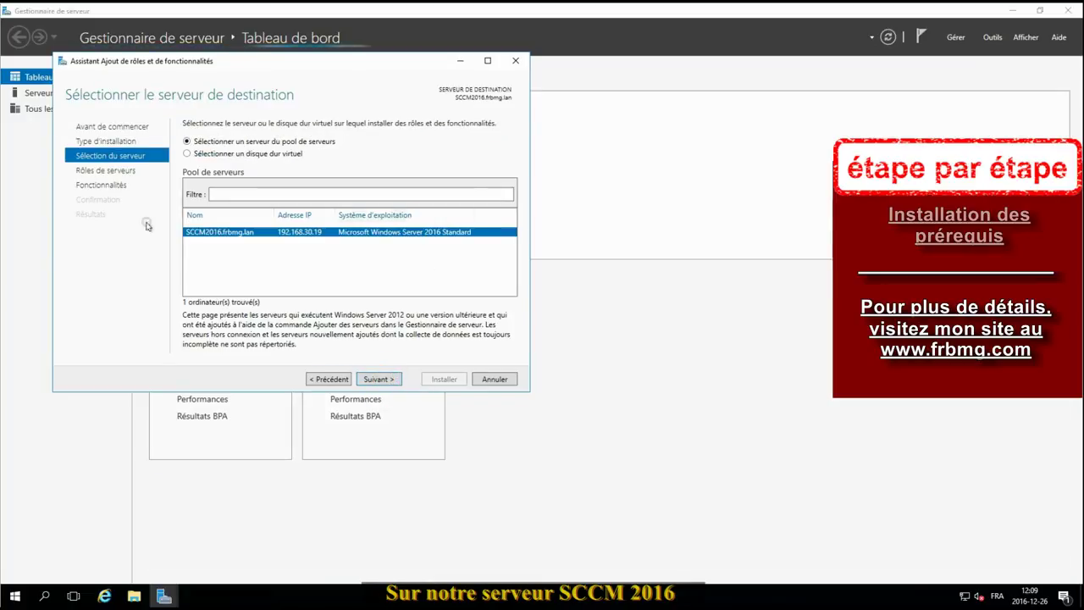
{"action": "left_click", "coordinate": [384, 380]}
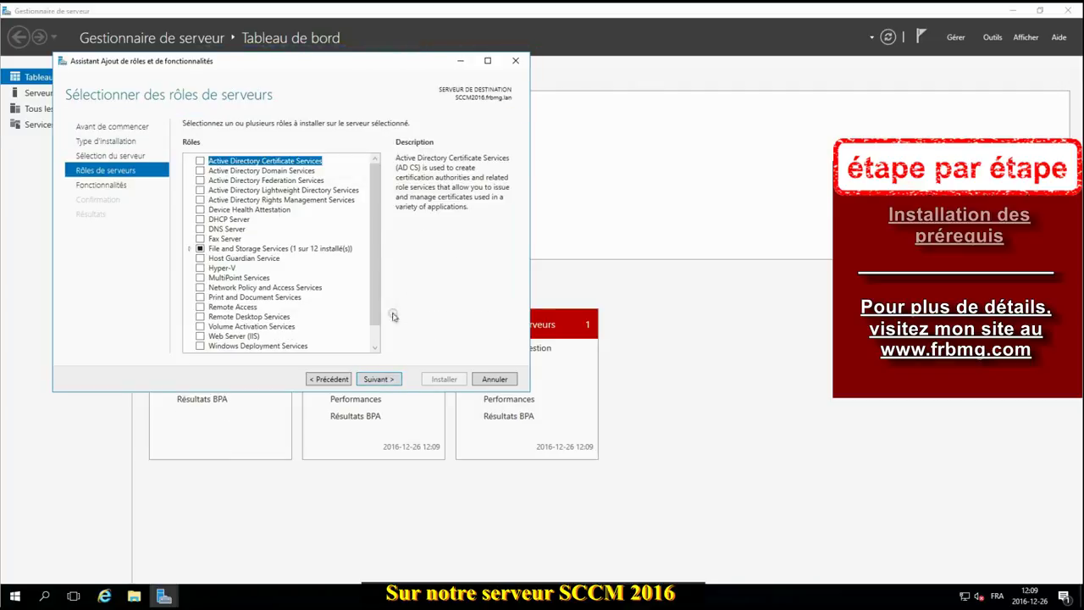
Step: Select the Web Server (IIS) role with its required features, plus .NET Framework 3.5 Features
{"action": "left_click", "coordinate": [200, 336]}
{"action": "left_click", "coordinate": [302, 336]}
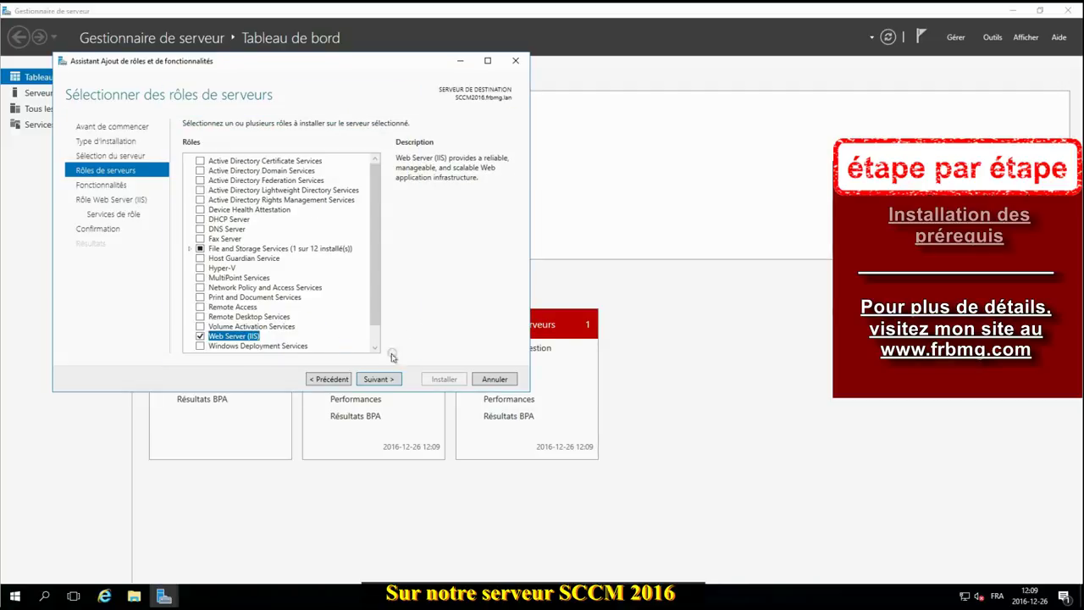
{"action": "left_click", "coordinate": [377, 379]}
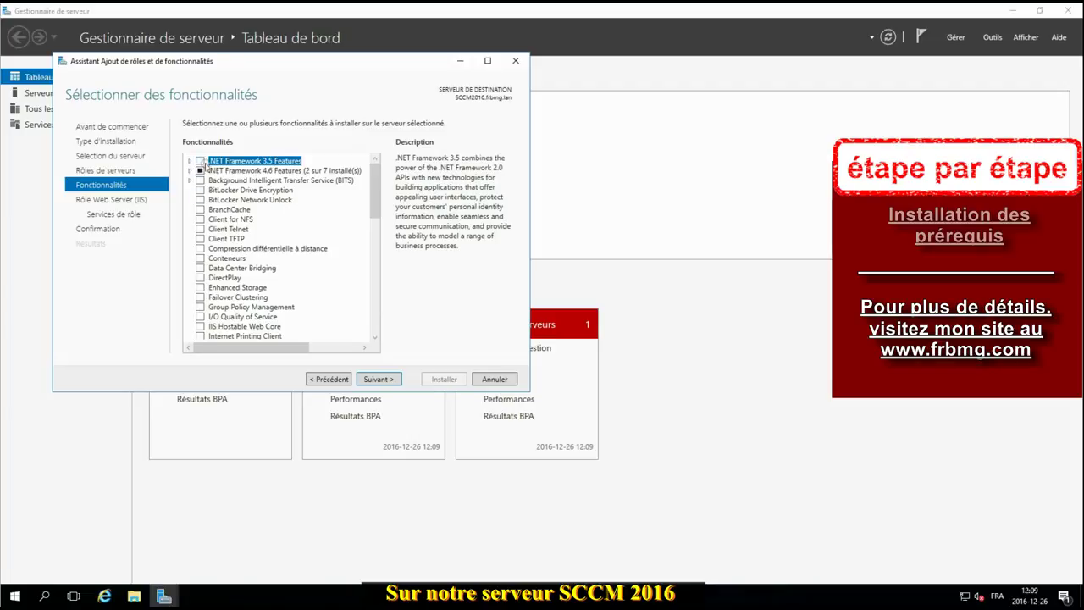
{"action": "left_click", "coordinate": [200, 161]}
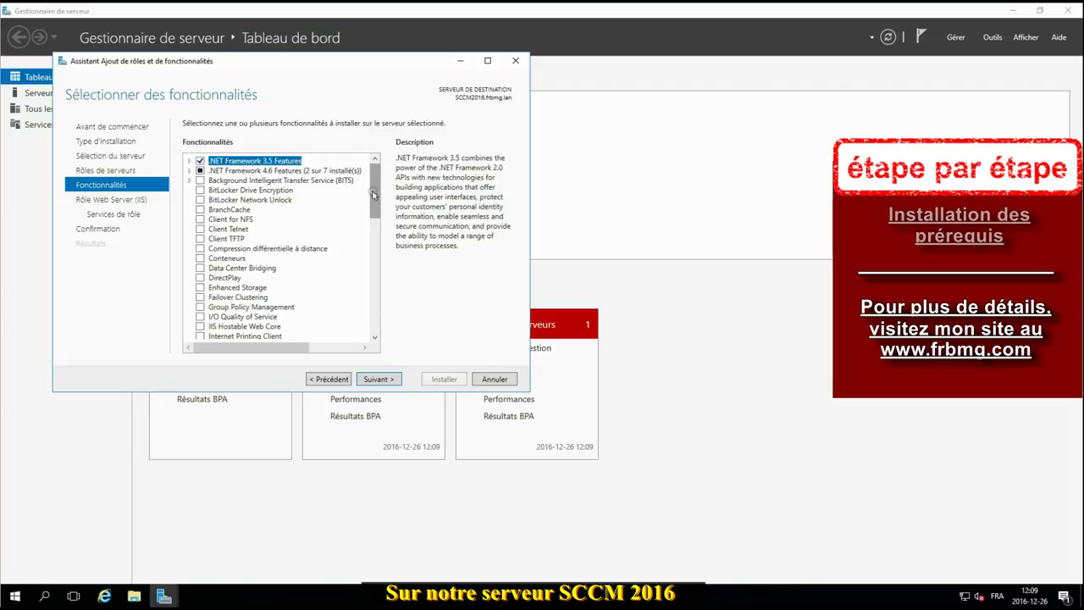
Step: Add BITS with its required features and Remote Differential Compression (Compression différentielle à distance)
{"action": "left_click_drag", "start_coordinate": [373, 195], "coordinate": [381, 301]}
{"action": "left_click_drag", "start_coordinate": [283, 351], "coordinate": [334, 350]}
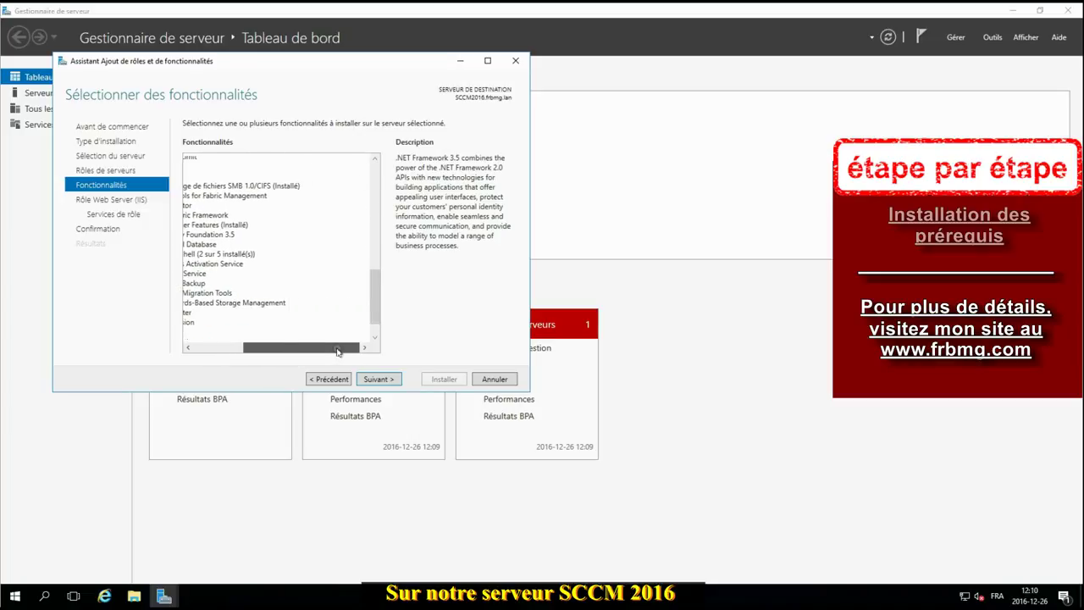
{"action": "left_click_drag", "start_coordinate": [374, 289], "coordinate": [375, 310]}
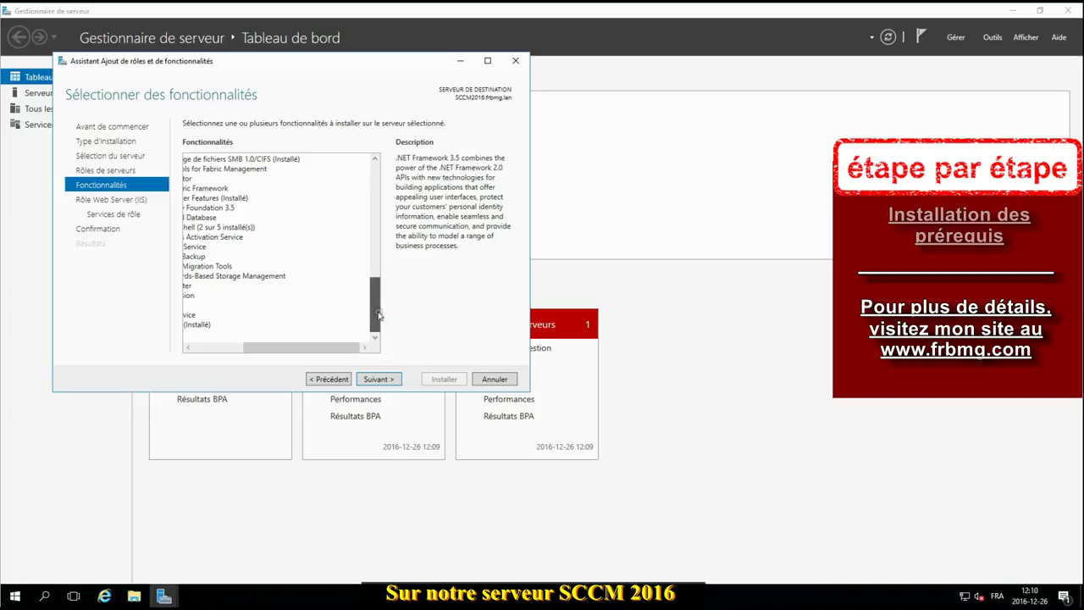
{"action": "left_click_drag", "start_coordinate": [339, 348], "coordinate": [248, 353]}
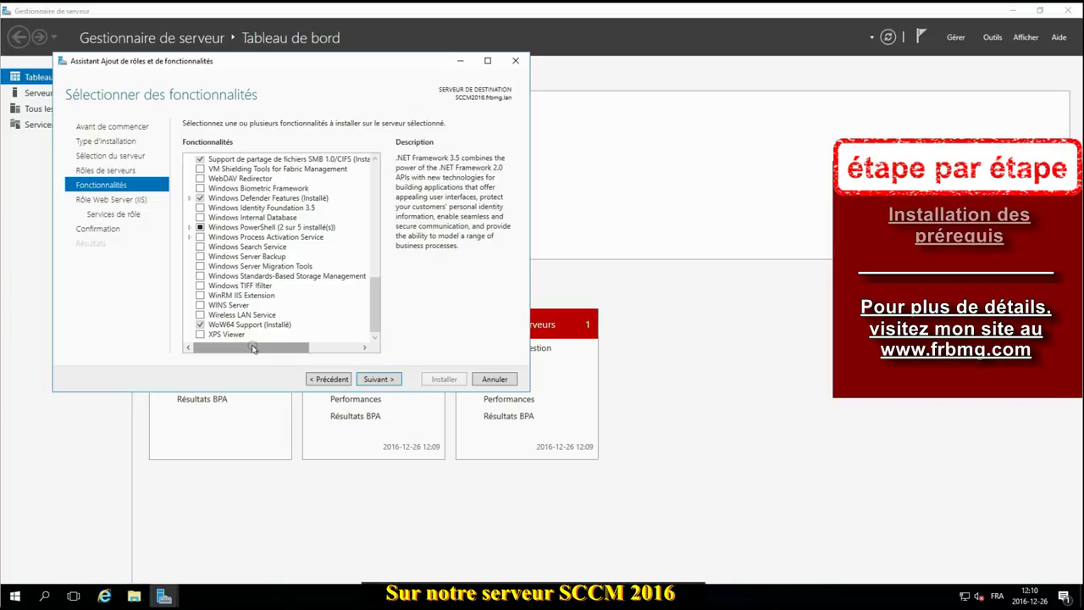
{"action": "left_click", "coordinate": [375, 319]}
{"action": "left_click_drag", "start_coordinate": [375, 318], "coordinate": [388, 199]}
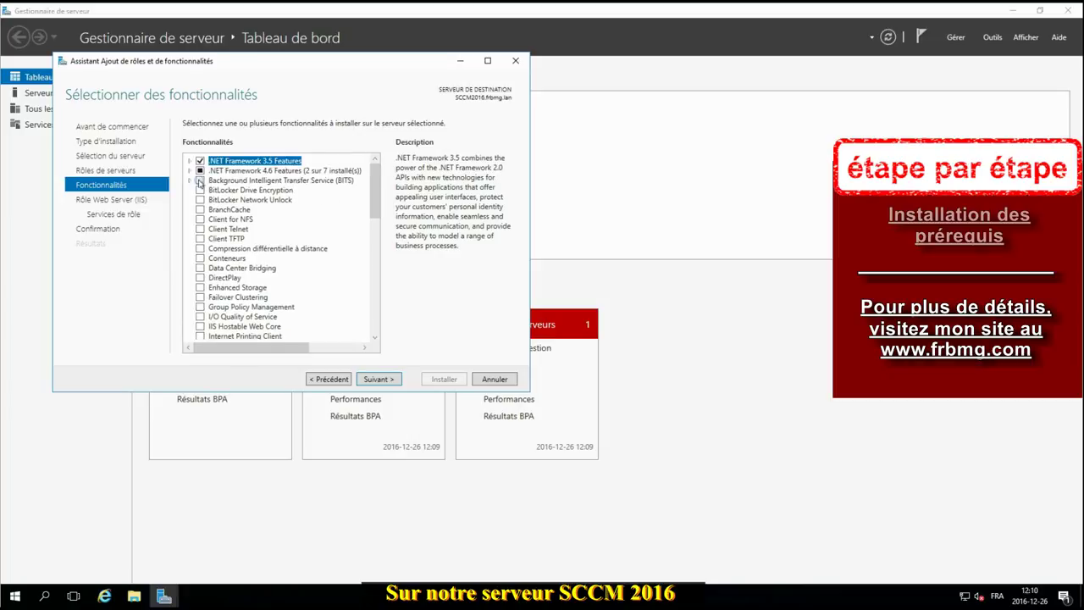
{"action": "left_click", "coordinate": [200, 181]}
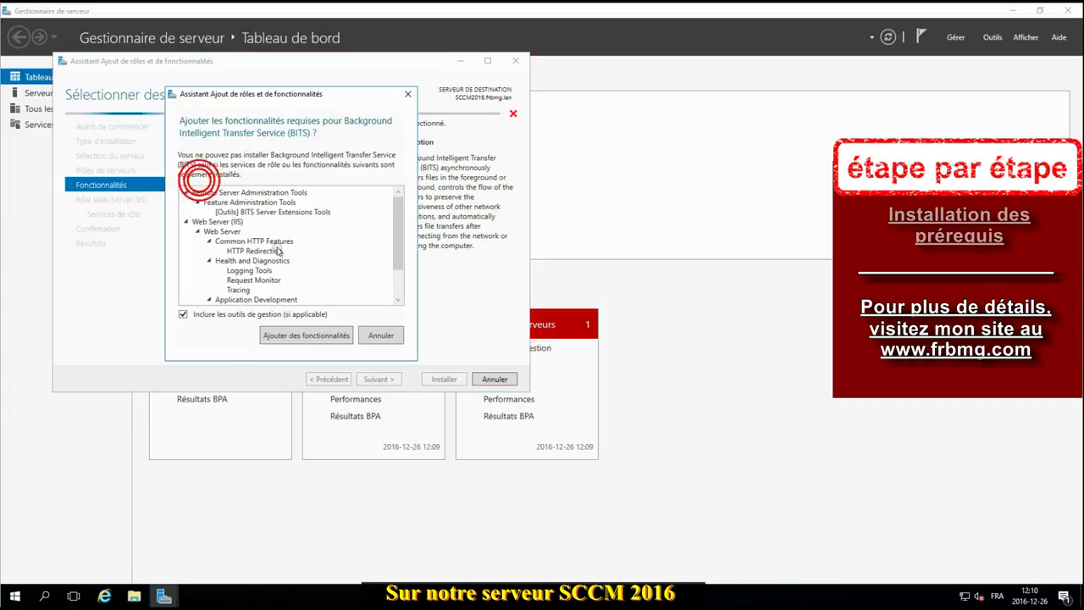
{"action": "left_click", "coordinate": [307, 338]}
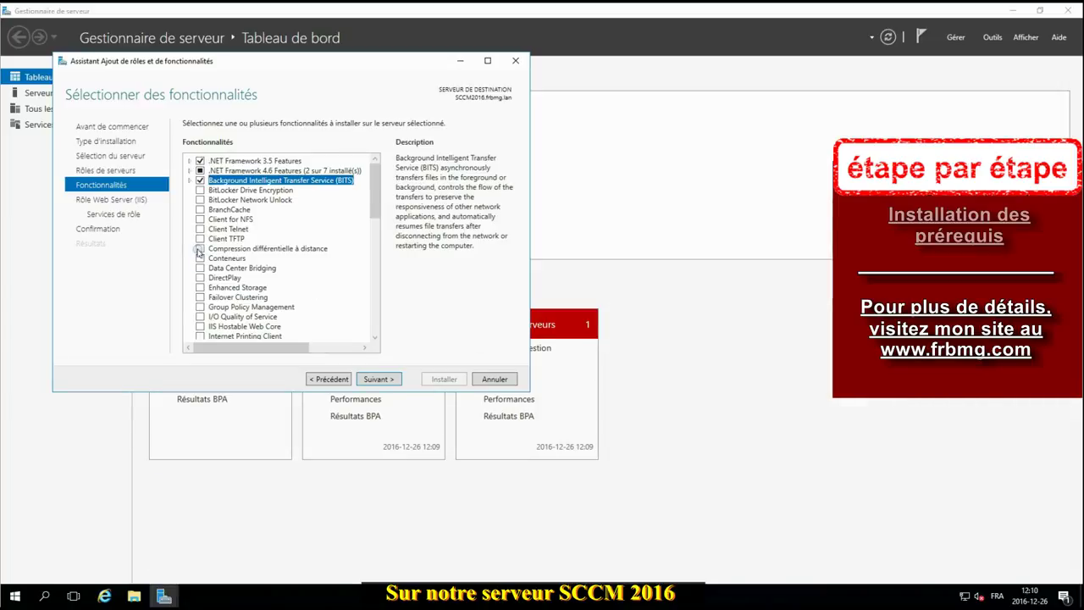
{"action": "left_click", "coordinate": [200, 250]}
Step: In IIS role services, add IIS 6 WMI Compatibility and IIS 6 Scripting Tools
{"action": "left_click", "coordinate": [384, 378]}
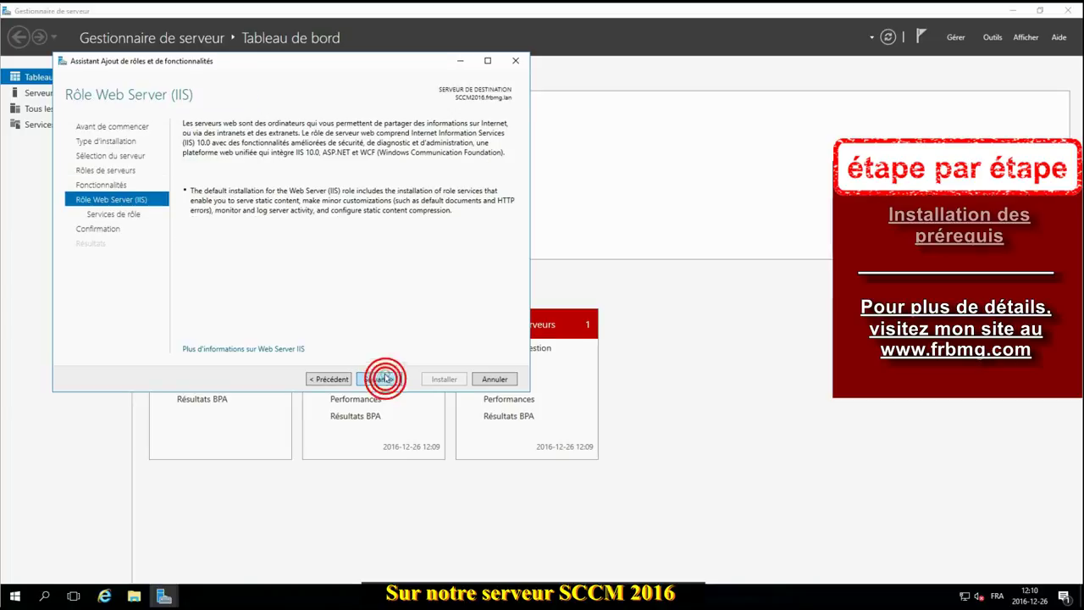
{"action": "left_click", "coordinate": [379, 376]}
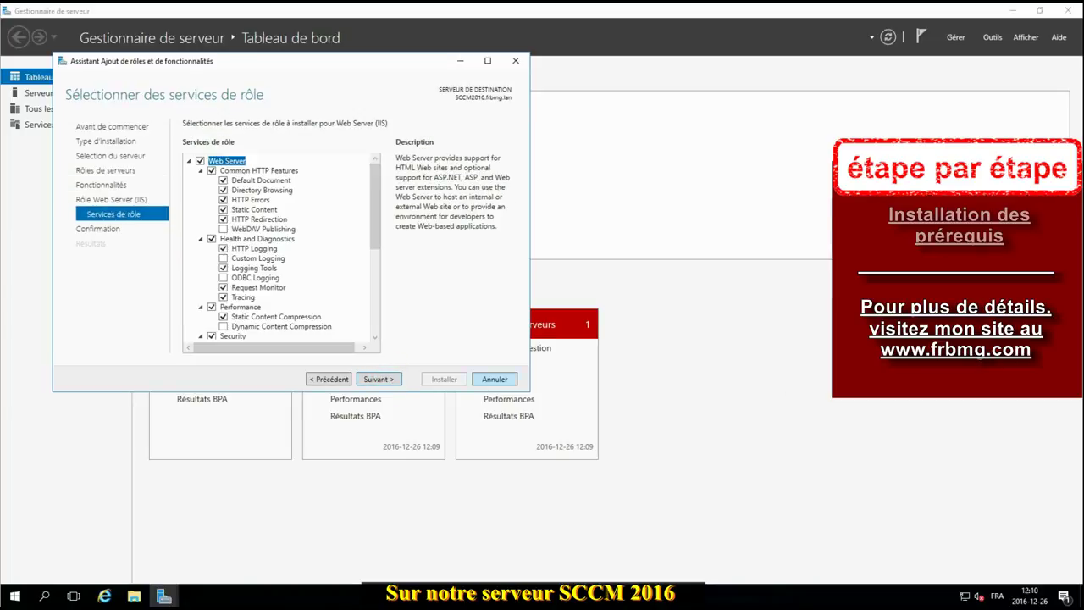
{"action": "left_click", "coordinate": [376, 265]}
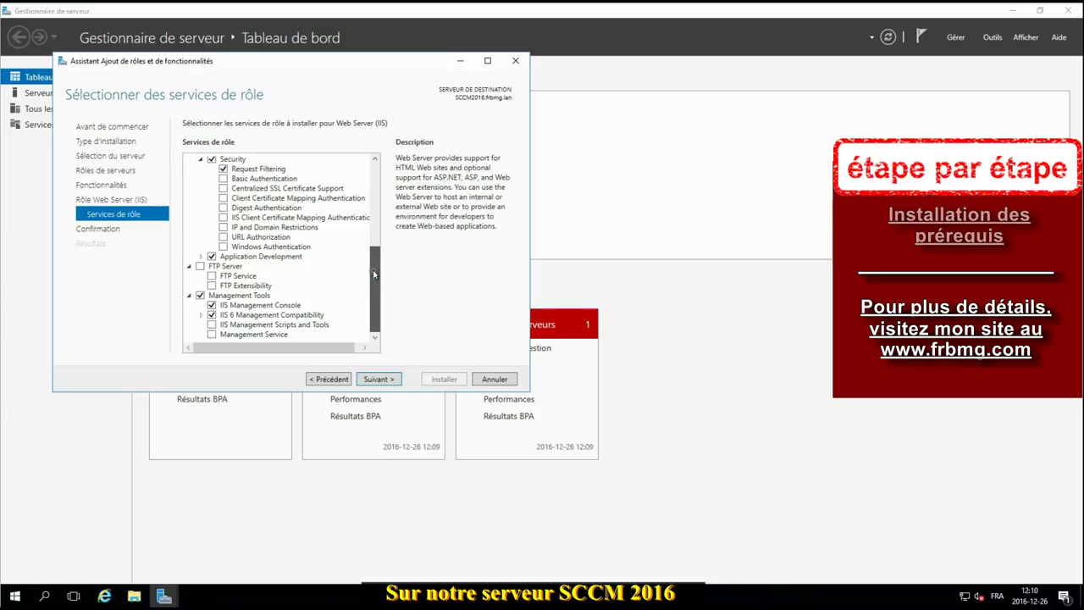
{"action": "left_click_drag", "start_coordinate": [374, 274], "coordinate": [381, 172]}
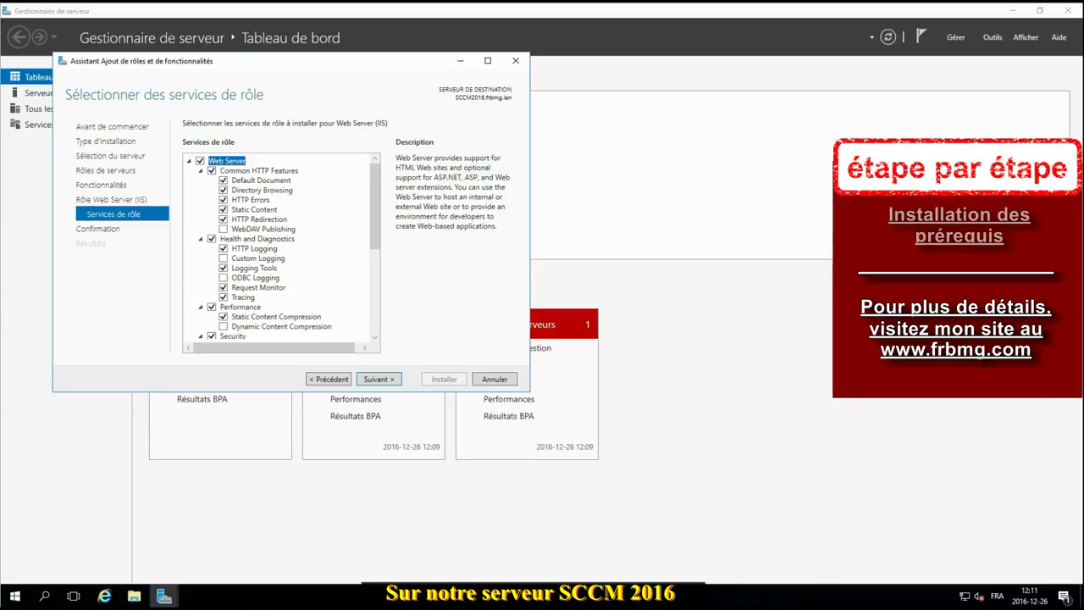
{"action": "left_click", "coordinate": [376, 332]}
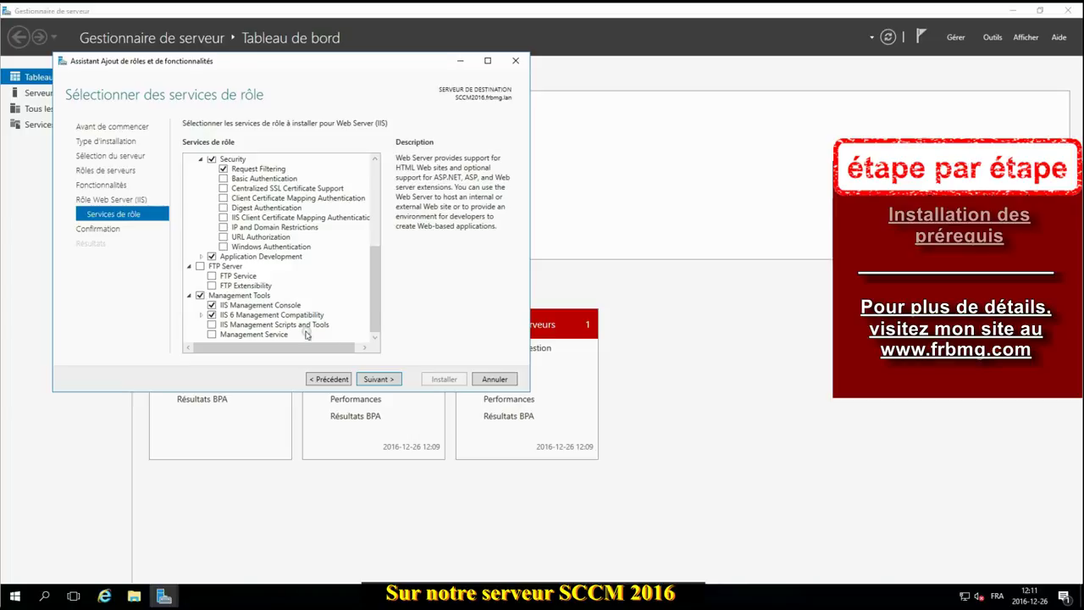
{"action": "left_click", "coordinate": [201, 317]}
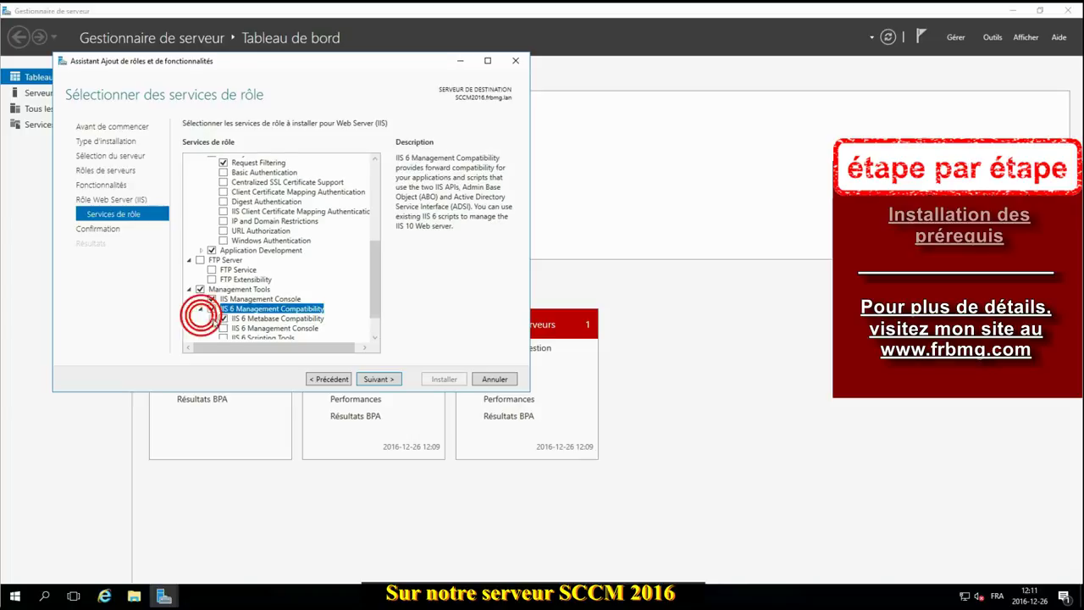
{"action": "scroll", "coordinate": [360, 314], "scroll_direction": "down", "scroll_amount": 1}
{"action": "scroll", "coordinate": [361, 314], "scroll_direction": "down", "scroll_amount": 1}
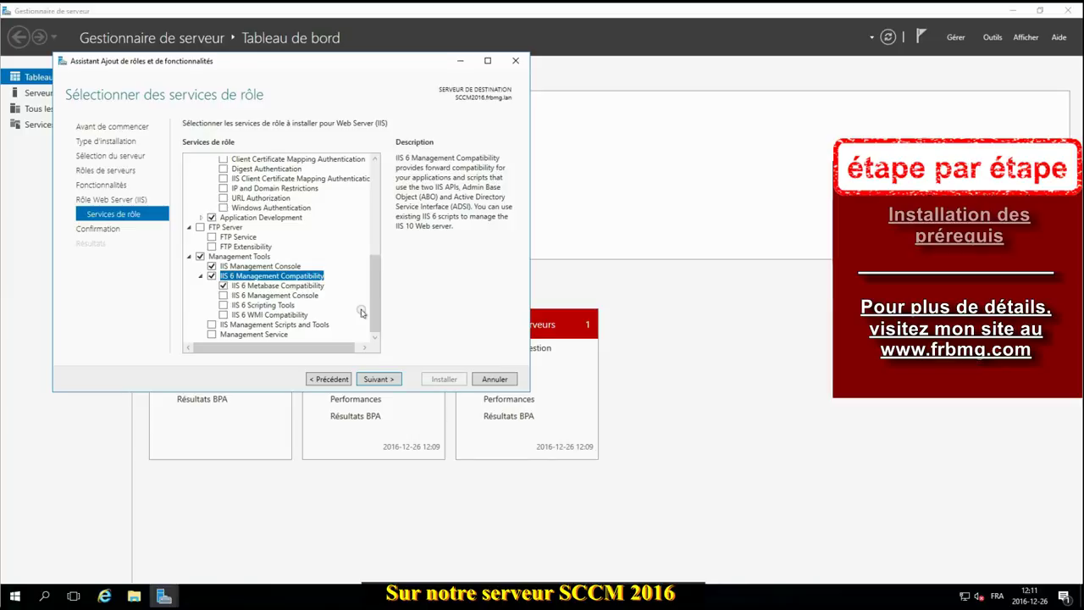
{"action": "left_click", "coordinate": [222, 315]}
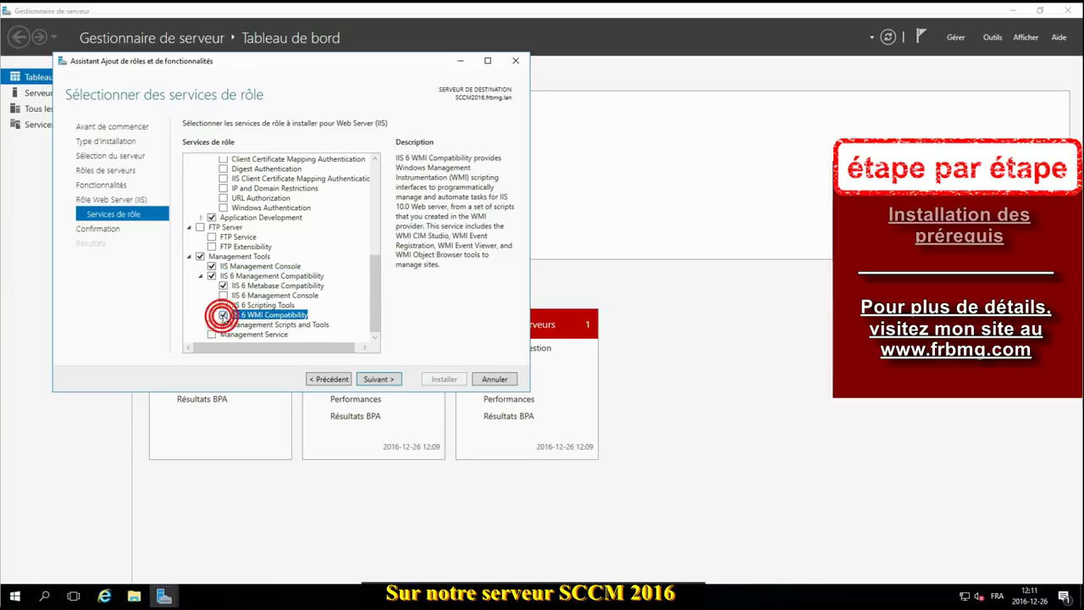
{"action": "left_click", "coordinate": [223, 305]}
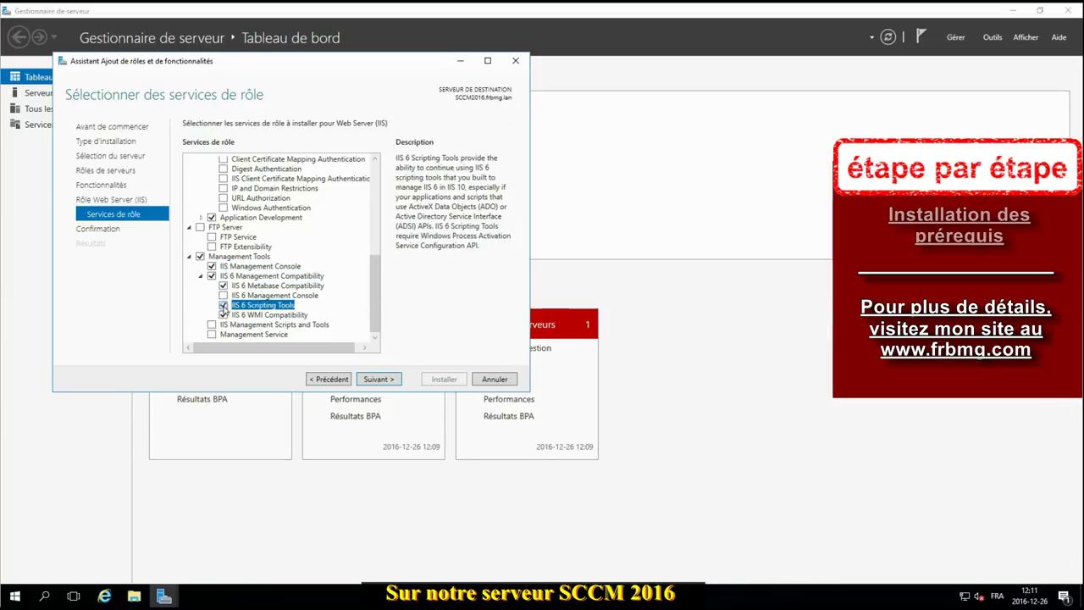
{"action": "left_click_drag", "start_coordinate": [375, 293], "coordinate": [370, 245]}
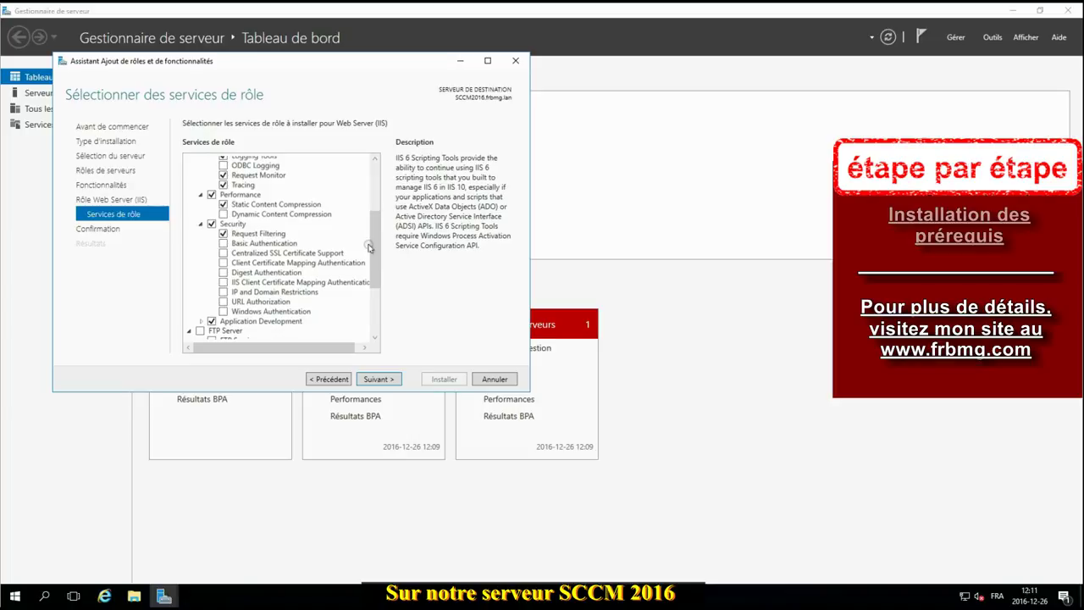
Step: Add Windows Authentication, .NET Extensibility 3.5 and 4.6, and ASP.NET 4.6 with required features
{"action": "left_click", "coordinate": [223, 311]}
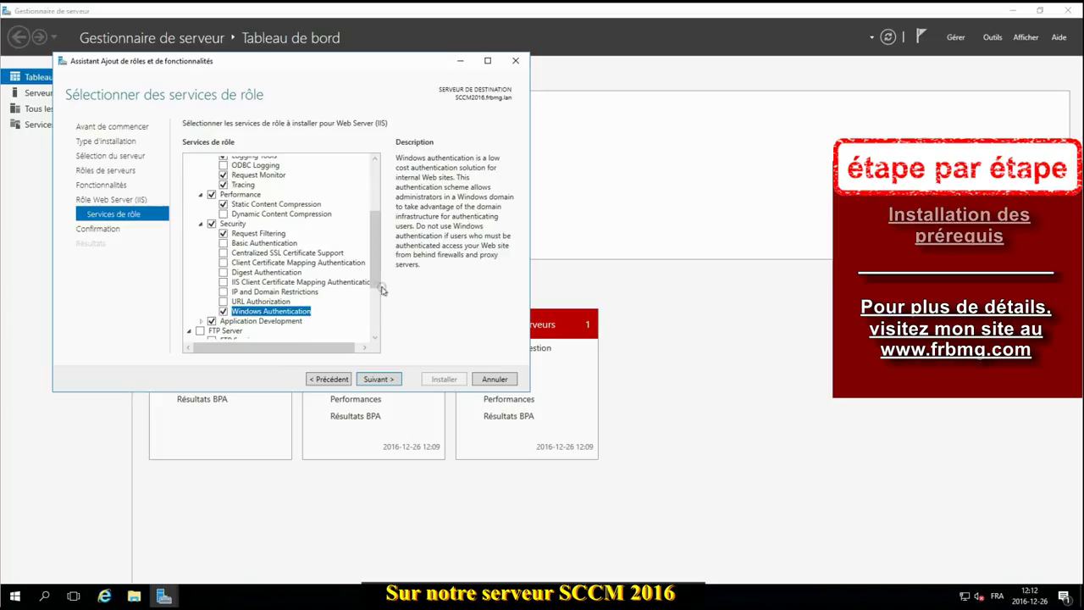
{"action": "left_click", "coordinate": [200, 321]}
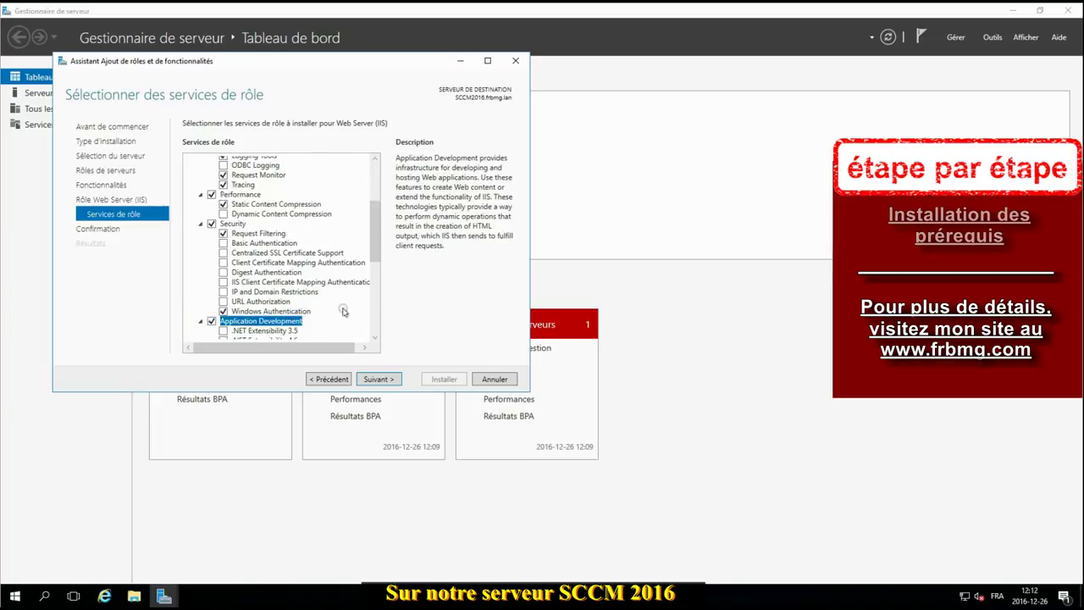
{"action": "scroll", "coordinate": [341, 306], "scroll_direction": "down", "scroll_amount": 2}
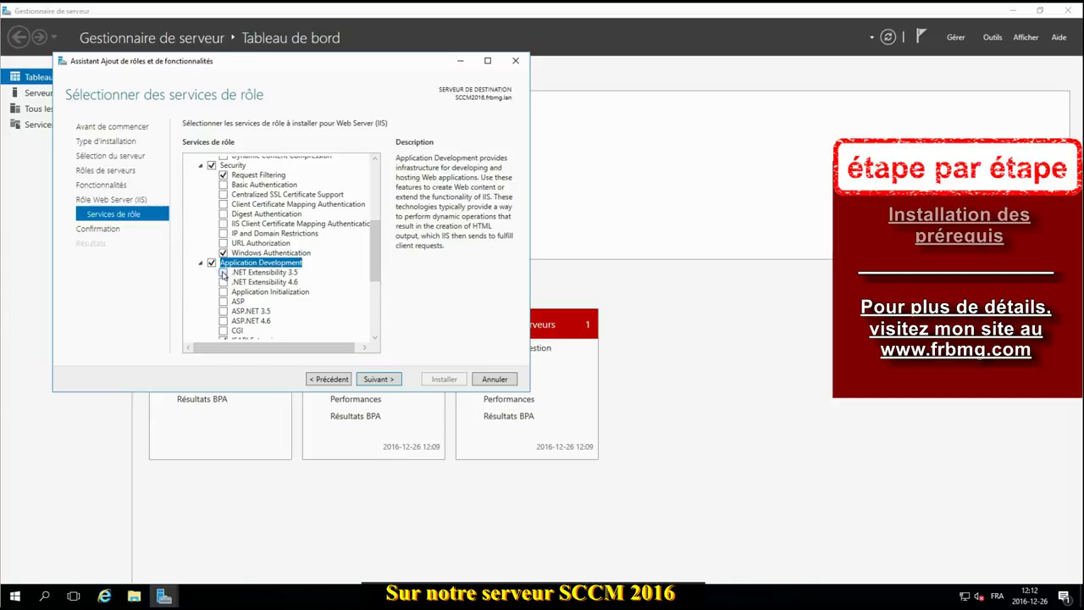
{"action": "left_click", "coordinate": [222, 272]}
{"action": "left_click", "coordinate": [293, 329]}
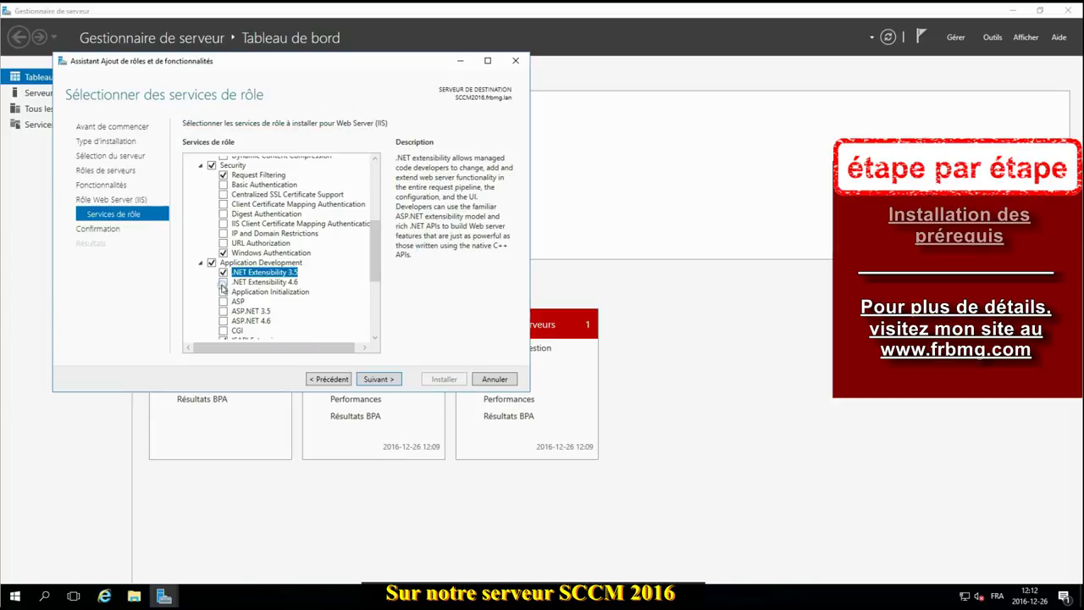
{"action": "left_click", "coordinate": [223, 281]}
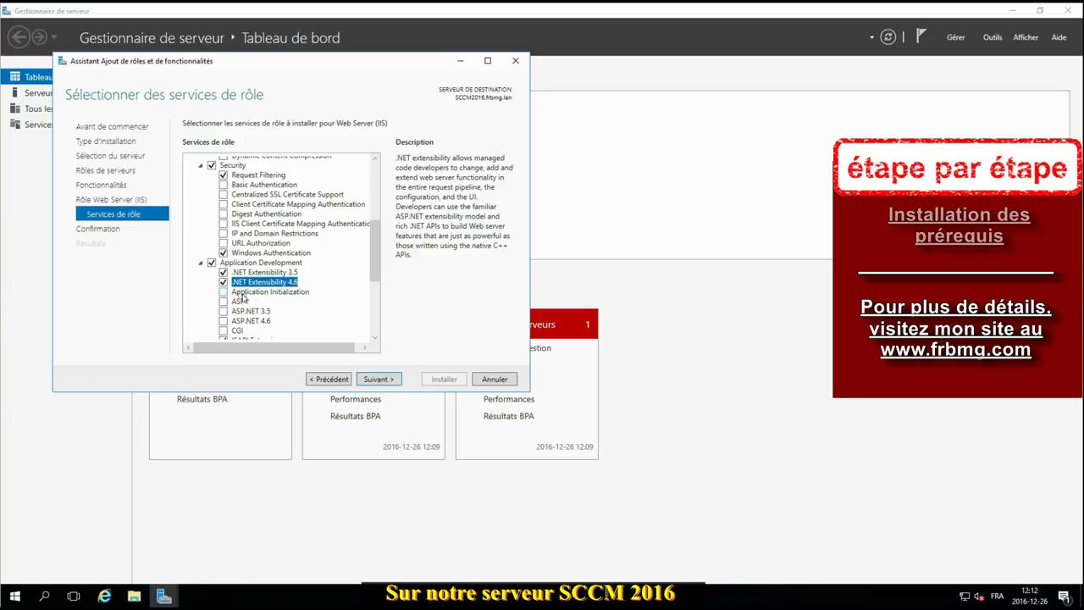
{"action": "scroll", "coordinate": [343, 301], "scroll_direction": "down", "scroll_amount": 1}
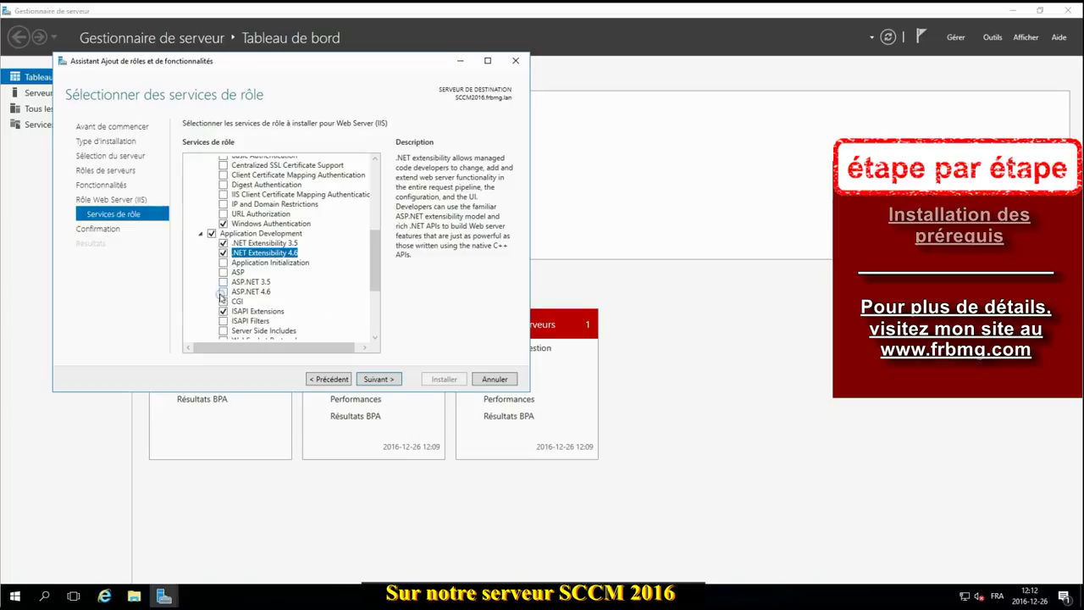
{"action": "left_click", "coordinate": [222, 295]}
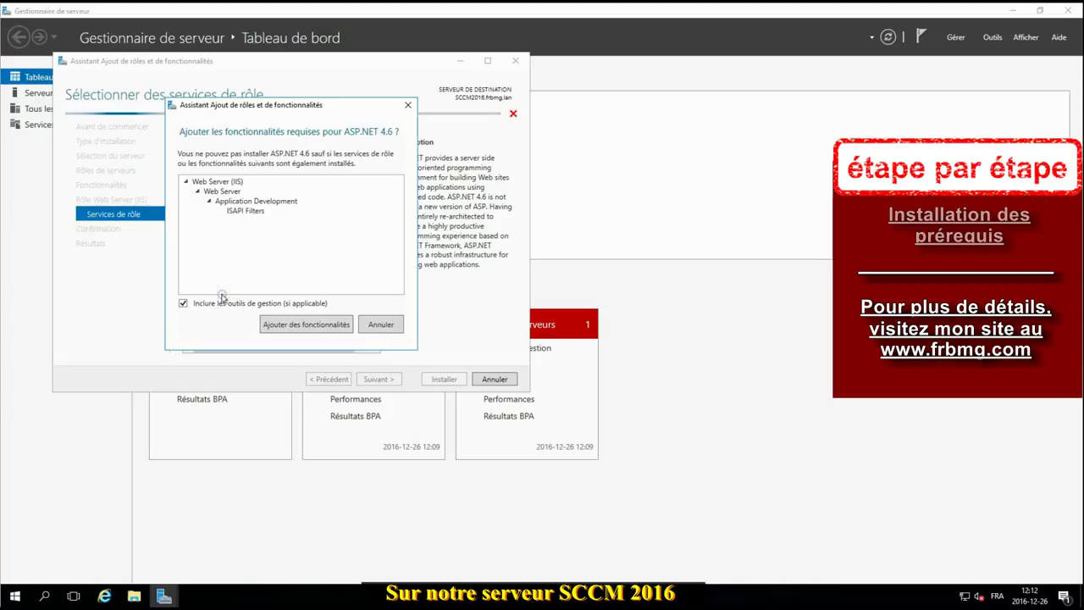
{"action": "left_click", "coordinate": [278, 323]}
{"action": "scroll", "coordinate": [351, 286], "scroll_direction": "down", "scroll_amount": 1}
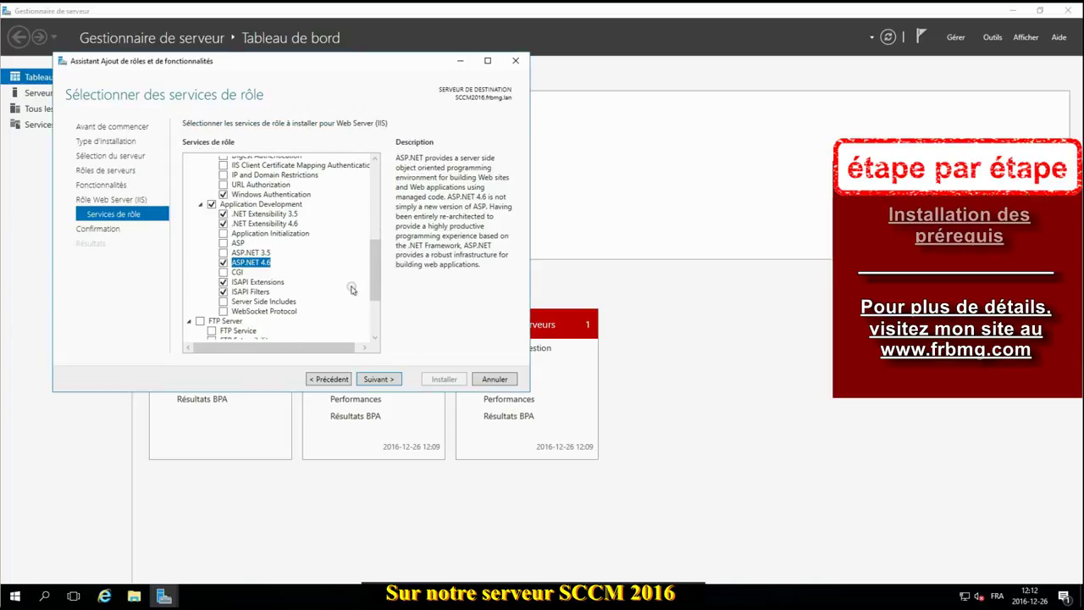
{"action": "left_click", "coordinate": [380, 379]}
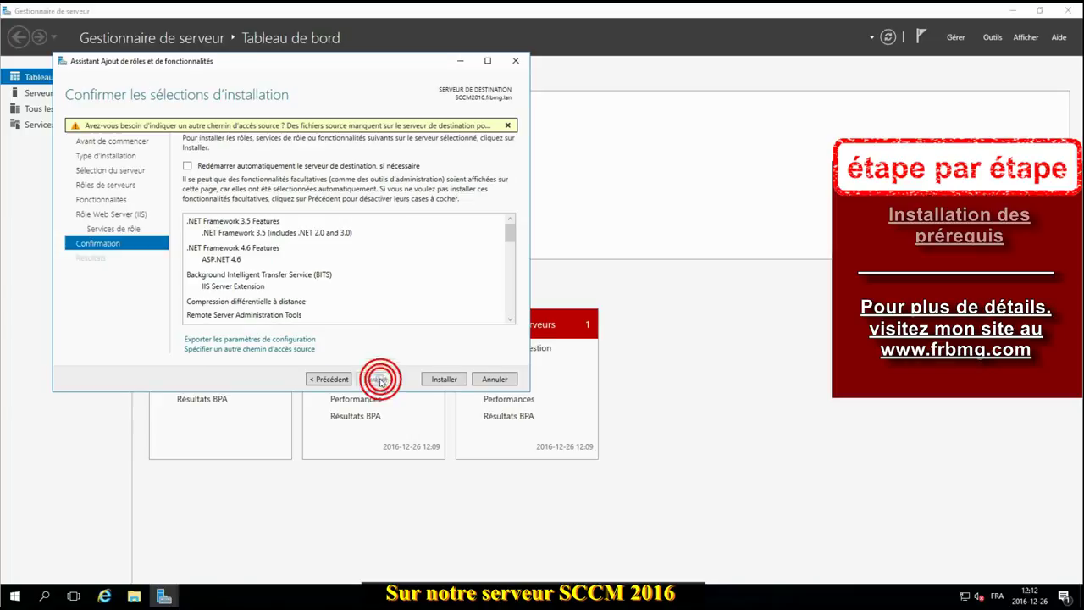
Step: Install IIS and its prerequisites on SCCM2016, then close the wizard and Server Manager
{"action": "left_click", "coordinate": [435, 381]}
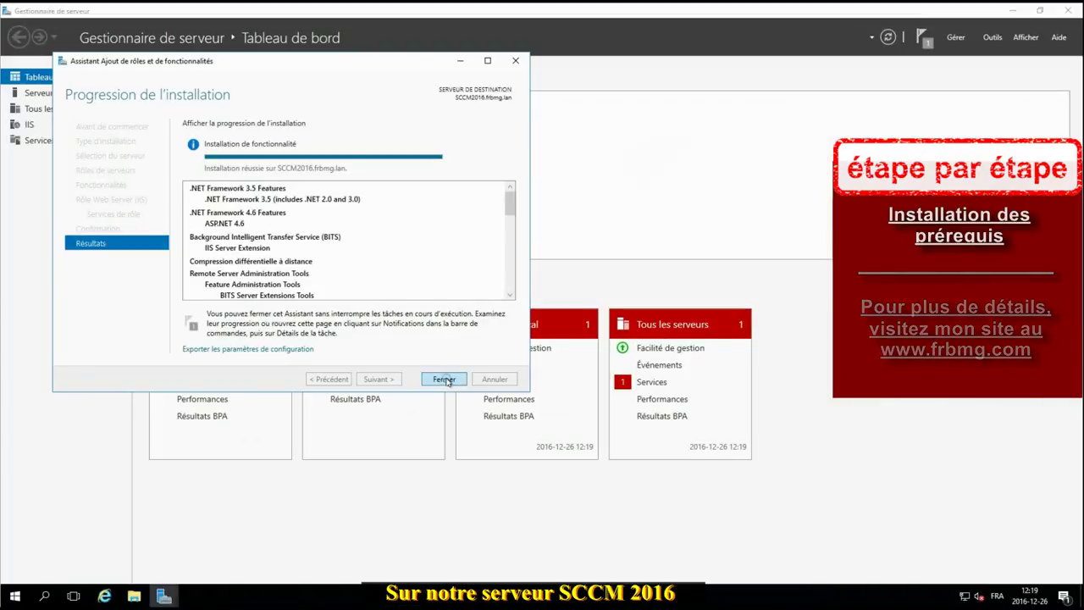
{"action": "left_click", "coordinate": [445, 380]}
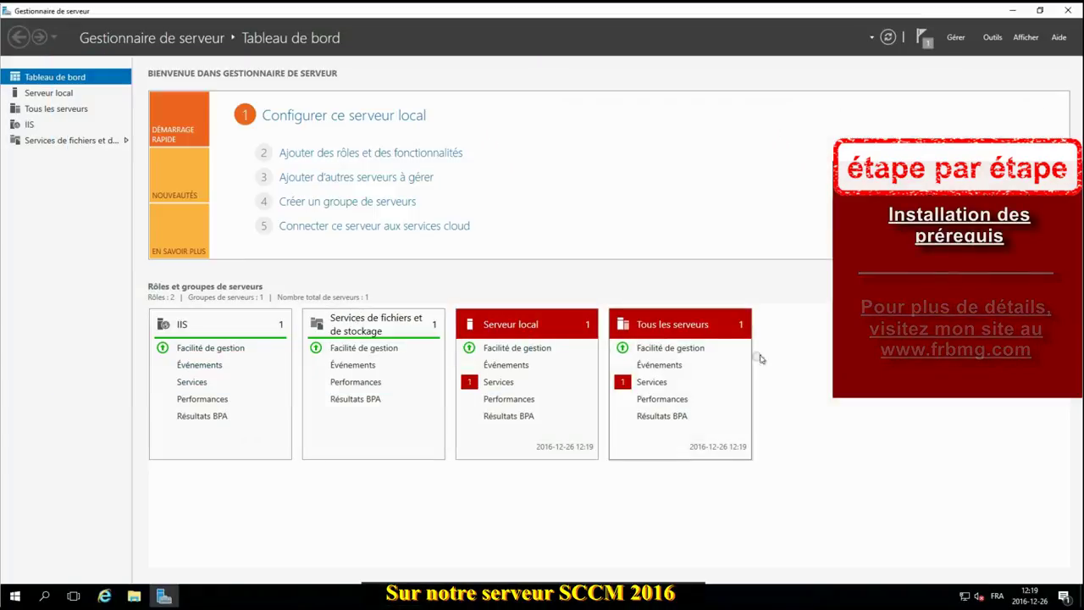
{"action": "left_click", "coordinate": [1069, 11]}
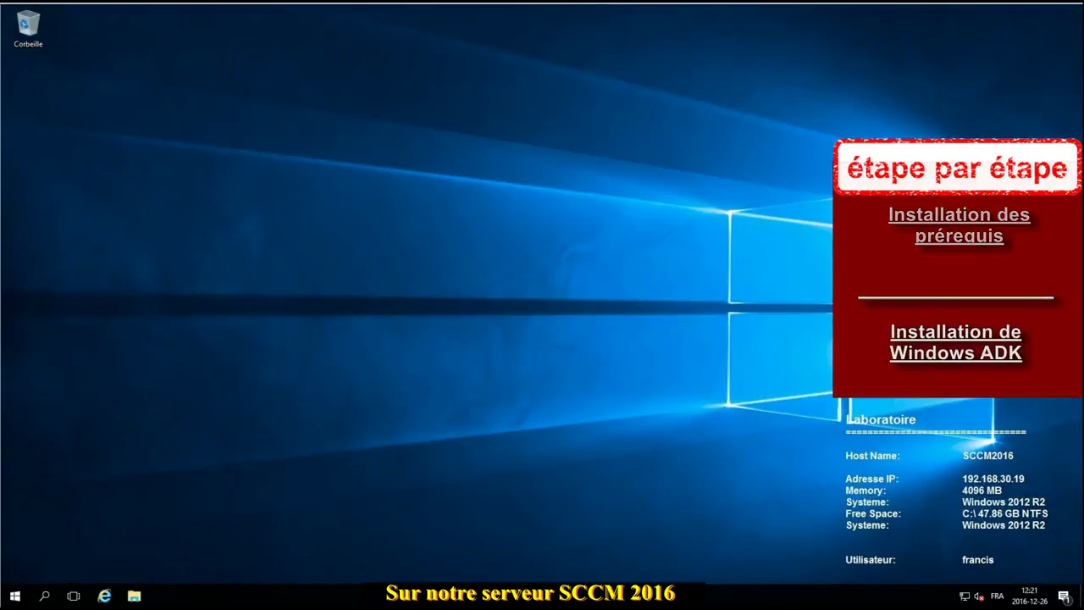
Step: Browse File Explorer to C:\sources\ADK10.1611 and launch adksetup.exe
{"action": "left_click", "coordinate": [133, 596]}
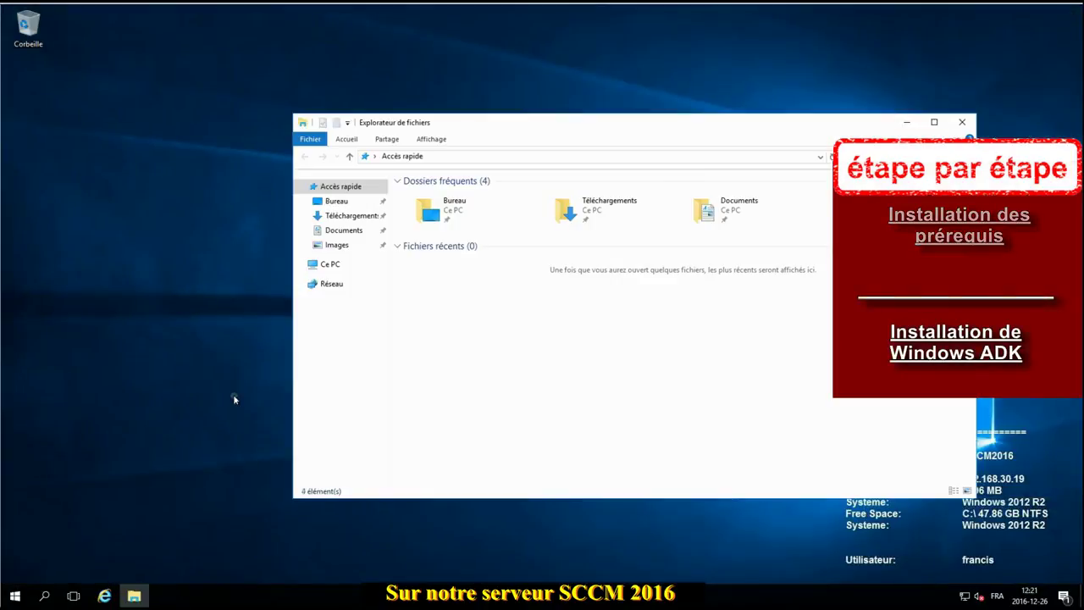
{"action": "left_click", "coordinate": [313, 264]}
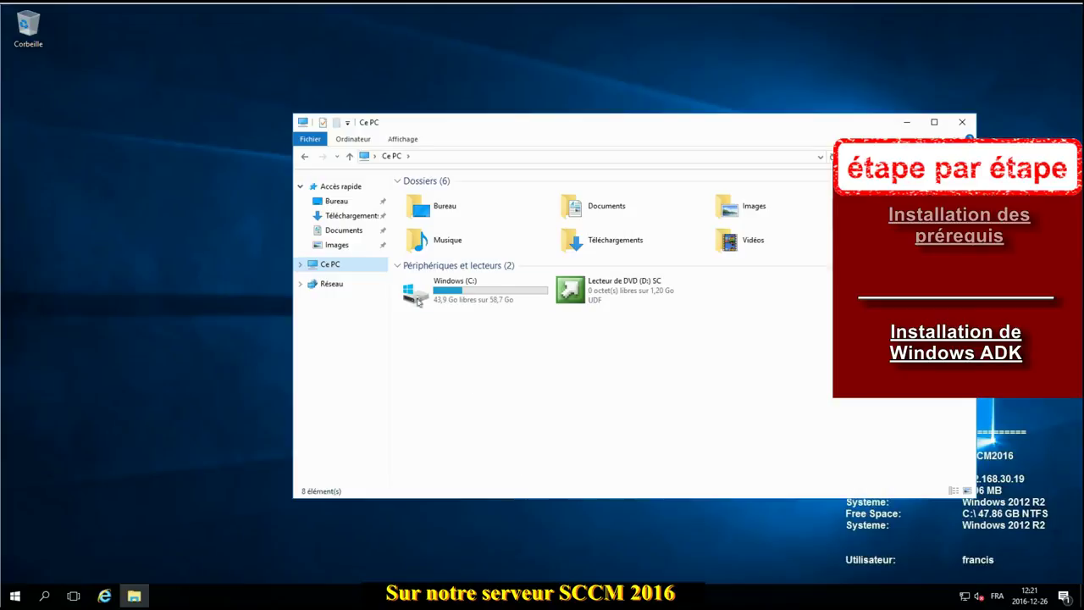
{"action": "double_click", "coordinate": [428, 290]}
{"action": "left_click", "coordinate": [432, 260]}
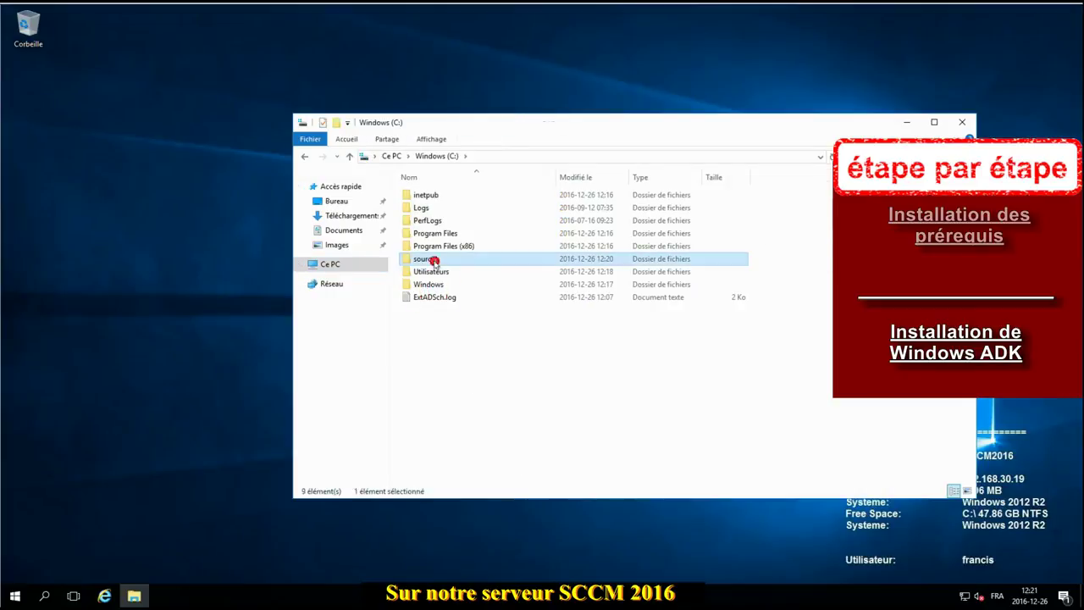
{"action": "double_click", "coordinate": [432, 259]}
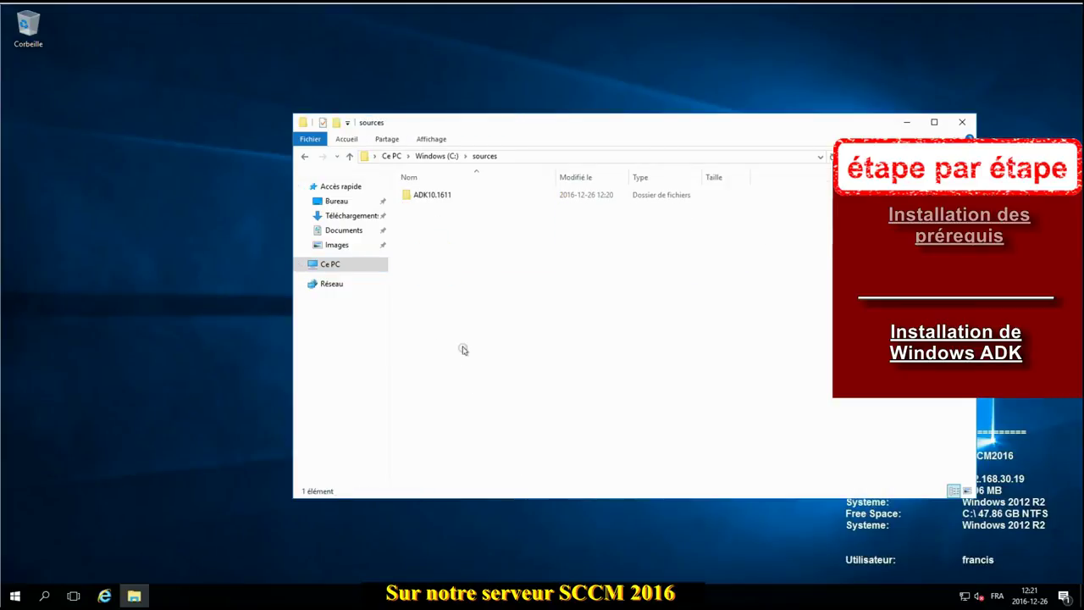
{"action": "double_click", "coordinate": [433, 197]}
{"action": "left_click", "coordinate": [432, 208]}
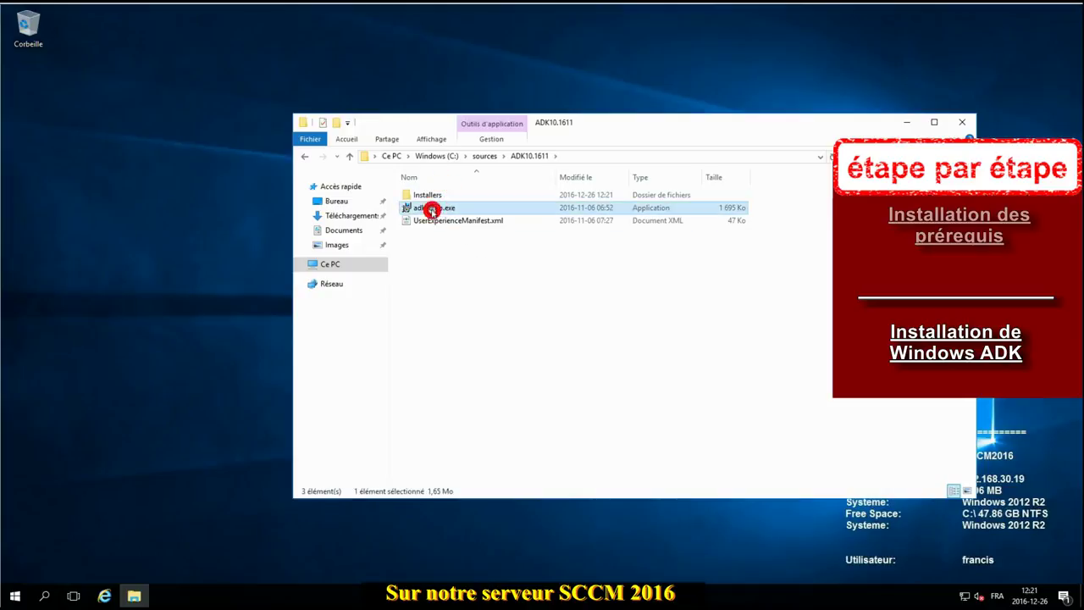
{"action": "double_click", "coordinate": [432, 208]}
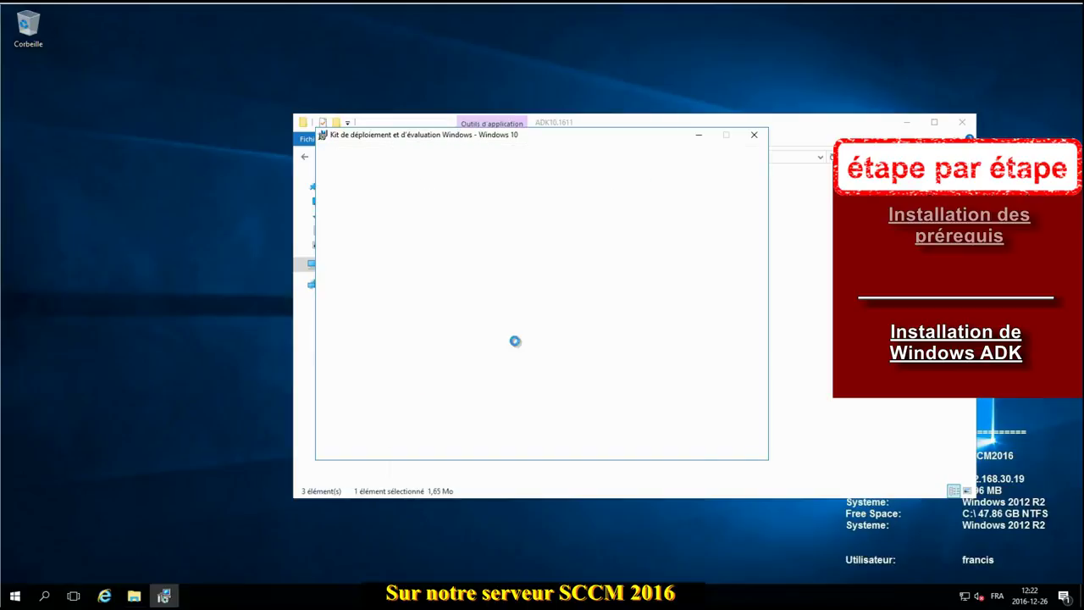
Step: Keep the default ADK install location, decline usage data sharing, and accept the licence
{"action": "left_click", "coordinate": [668, 444]}
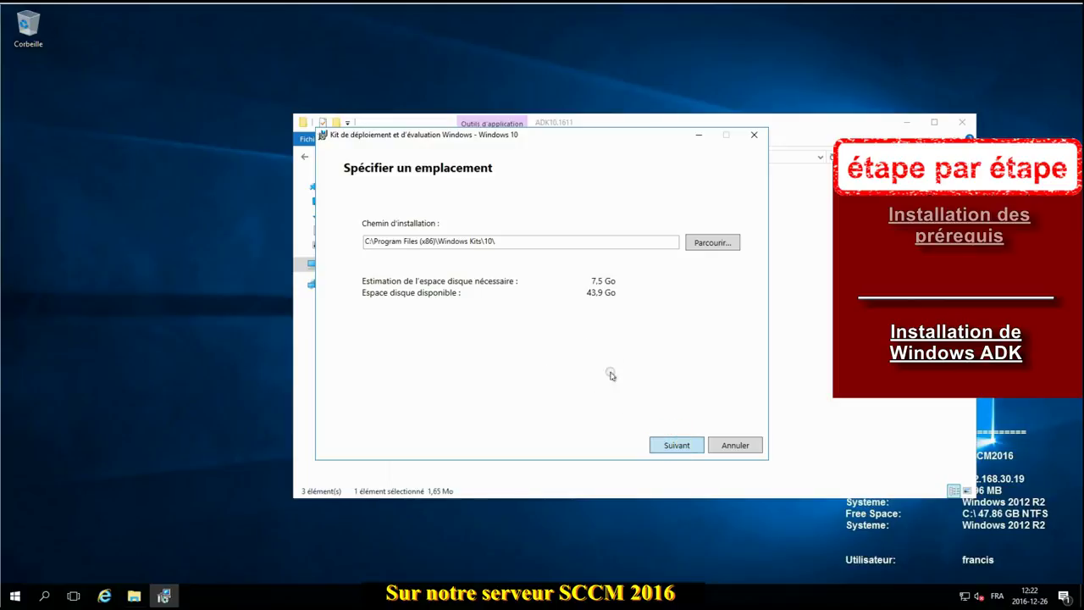
{"action": "left_click", "coordinate": [669, 445]}
{"action": "left_click", "coordinate": [383, 344]}
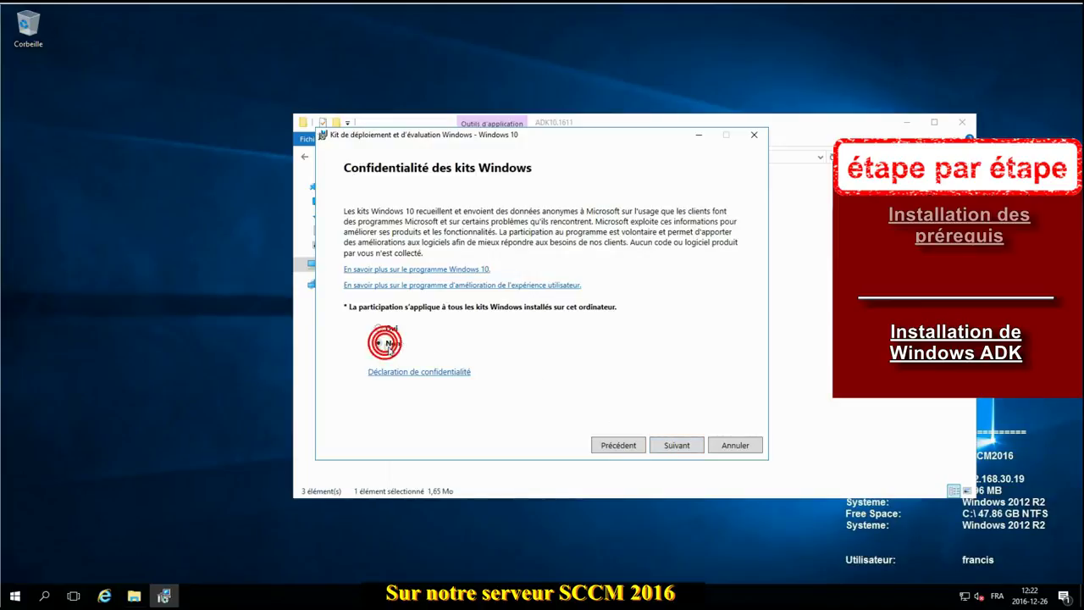
{"action": "left_click", "coordinate": [682, 445]}
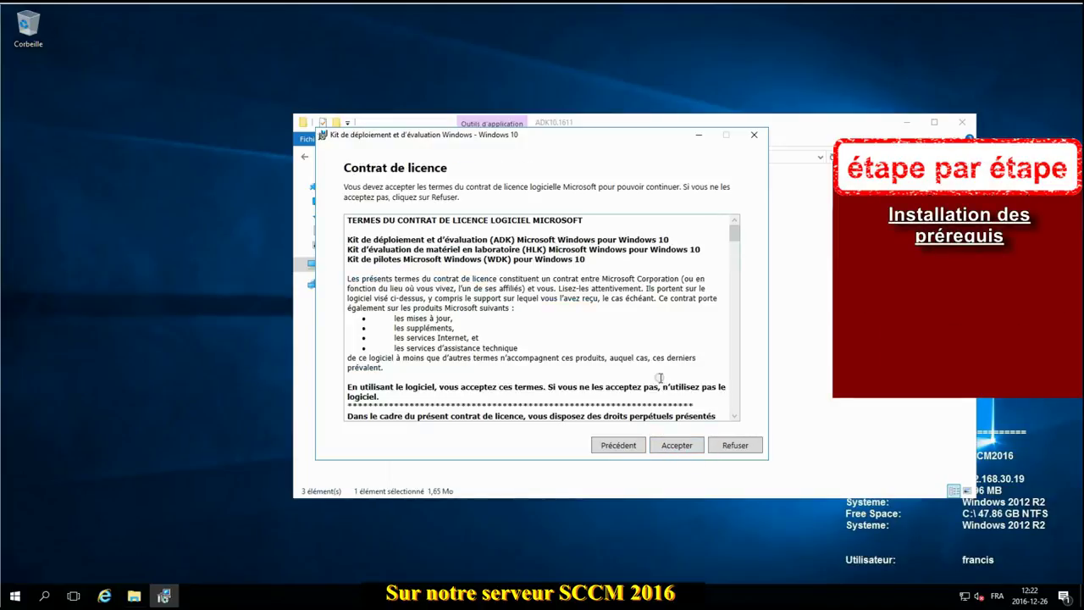
{"action": "left_click", "coordinate": [677, 444]}
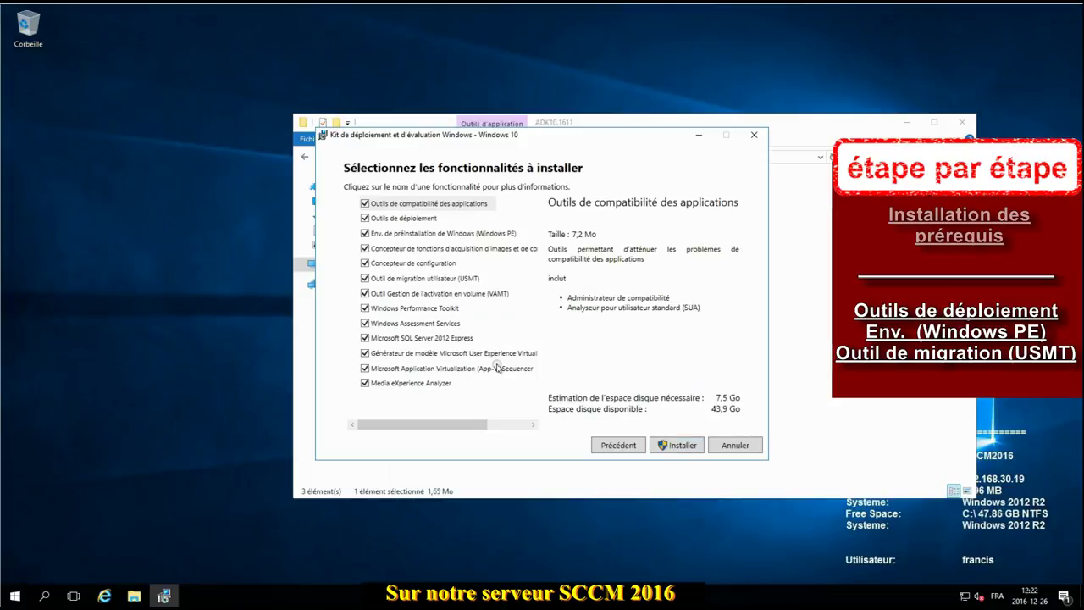
Step: Untick every ADK feature except Deployment Tools, Windows PE and USMT, and start installing
{"action": "left_click", "coordinate": [365, 383]}
{"action": "left_click", "coordinate": [364, 368]}
{"action": "left_click", "coordinate": [361, 353]}
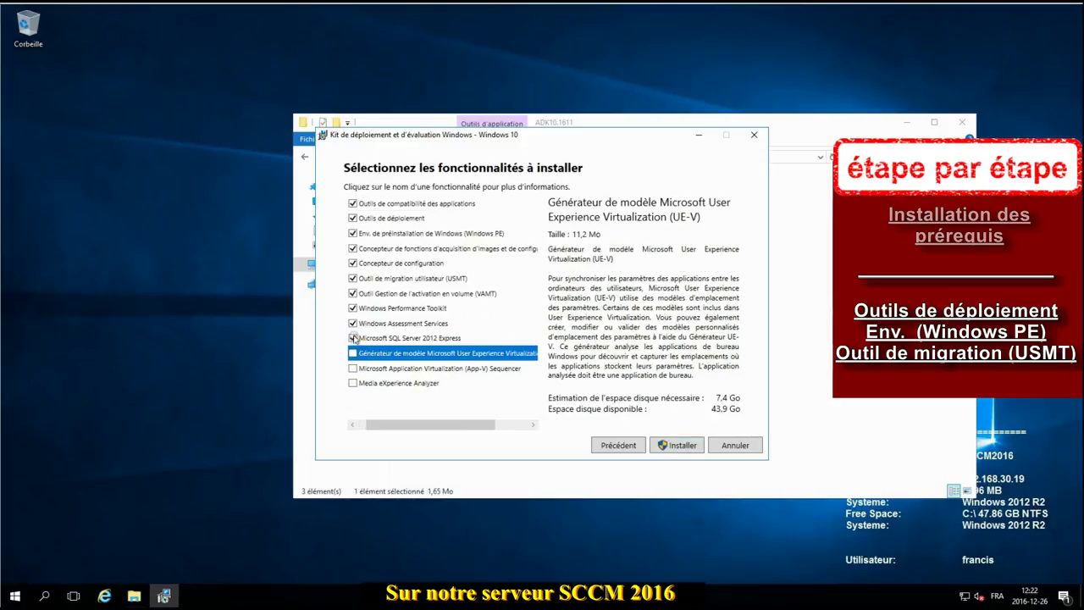
{"action": "left_click", "coordinate": [361, 338]}
{"action": "left_click", "coordinate": [358, 322]}
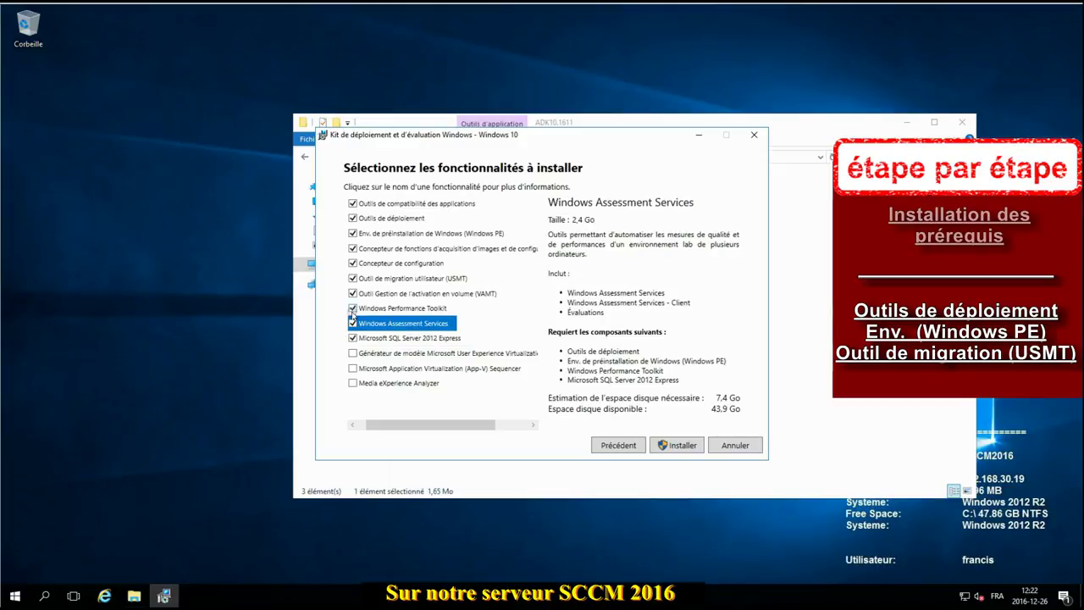
{"action": "left_click", "coordinate": [352, 308]}
{"action": "left_click", "coordinate": [352, 293]}
{"action": "left_click", "coordinate": [352, 264]}
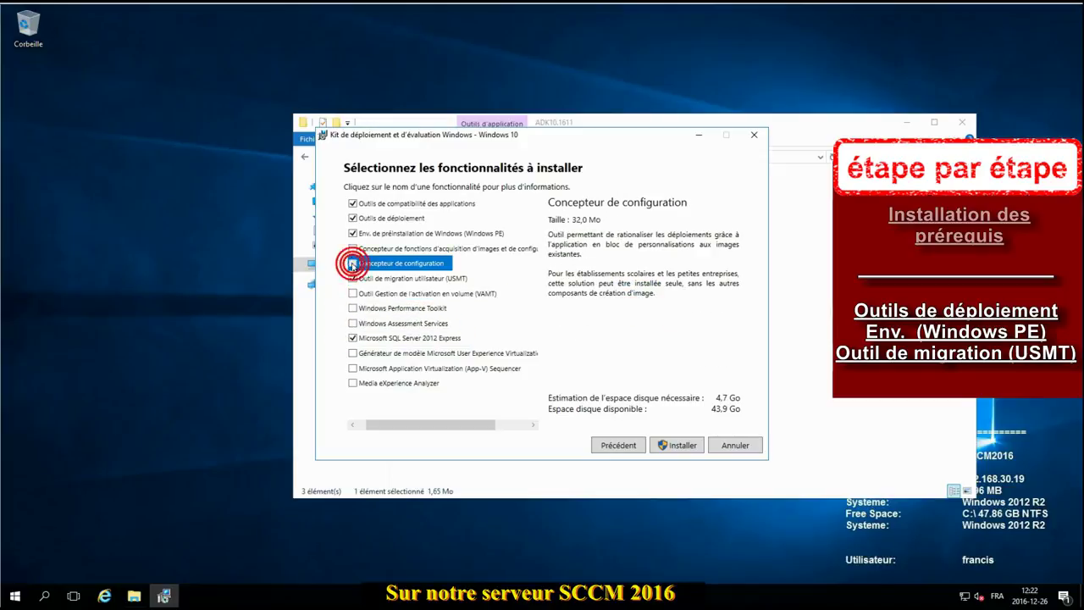
{"action": "left_click", "coordinate": [352, 248]}
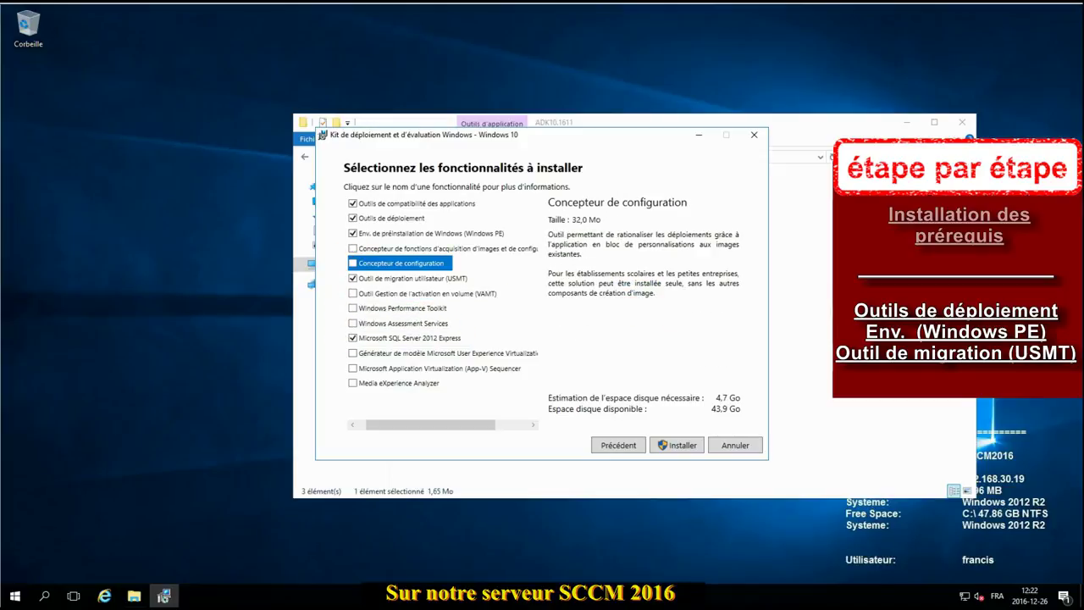
{"action": "left_click", "coordinate": [352, 204]}
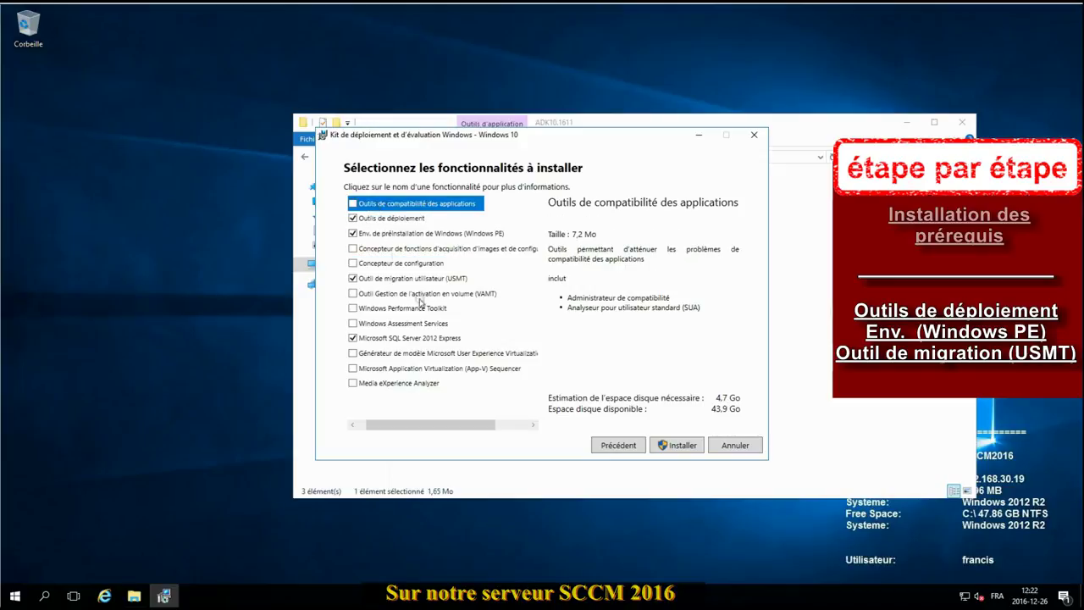
{"action": "left_click", "coordinate": [353, 338]}
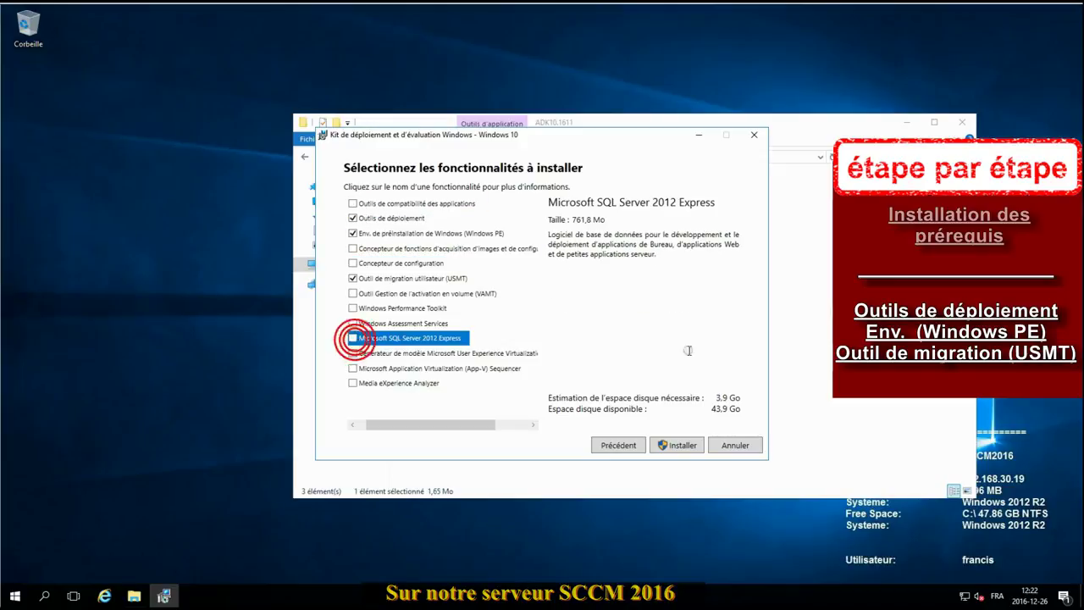
{"action": "left_click", "coordinate": [682, 446]}
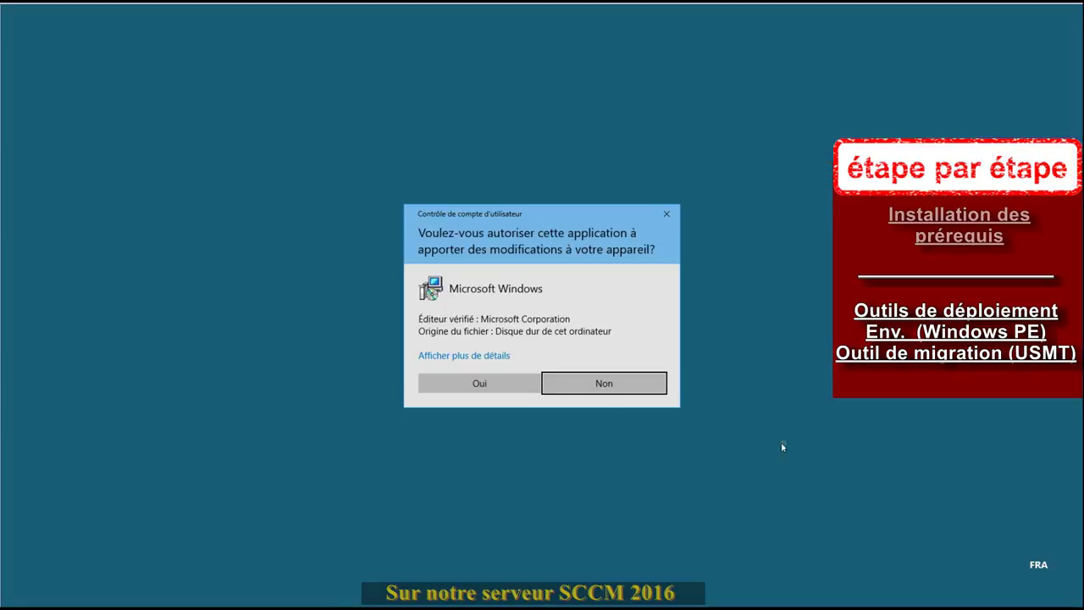
Step: Approve the UAC prompt and close Windows ADK Setup once installation completes
{"action": "left_click", "coordinate": [499, 383]}
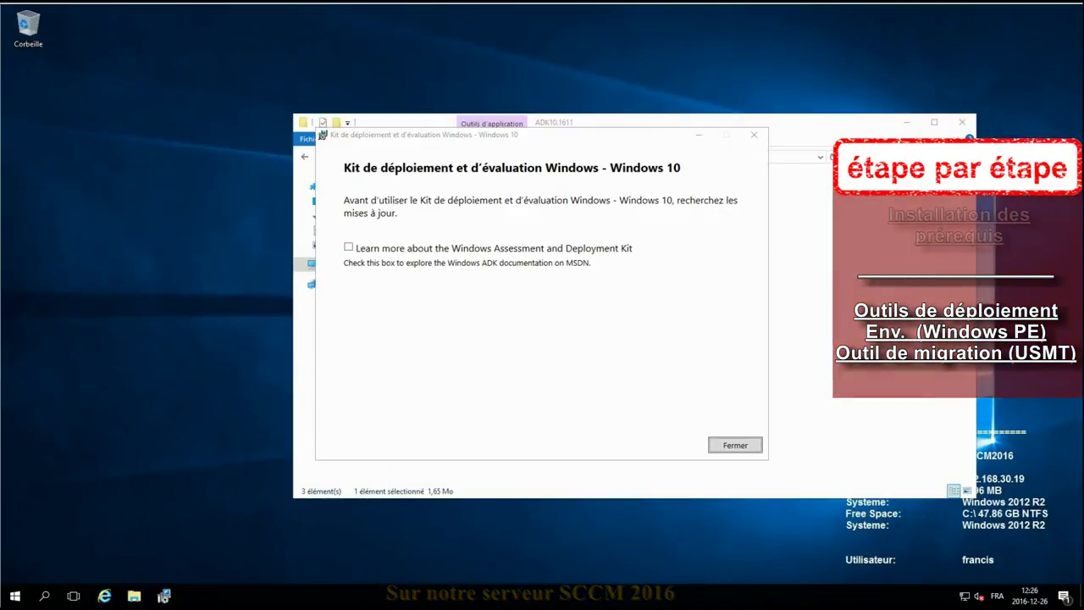
{"action": "left_click", "coordinate": [736, 444]}
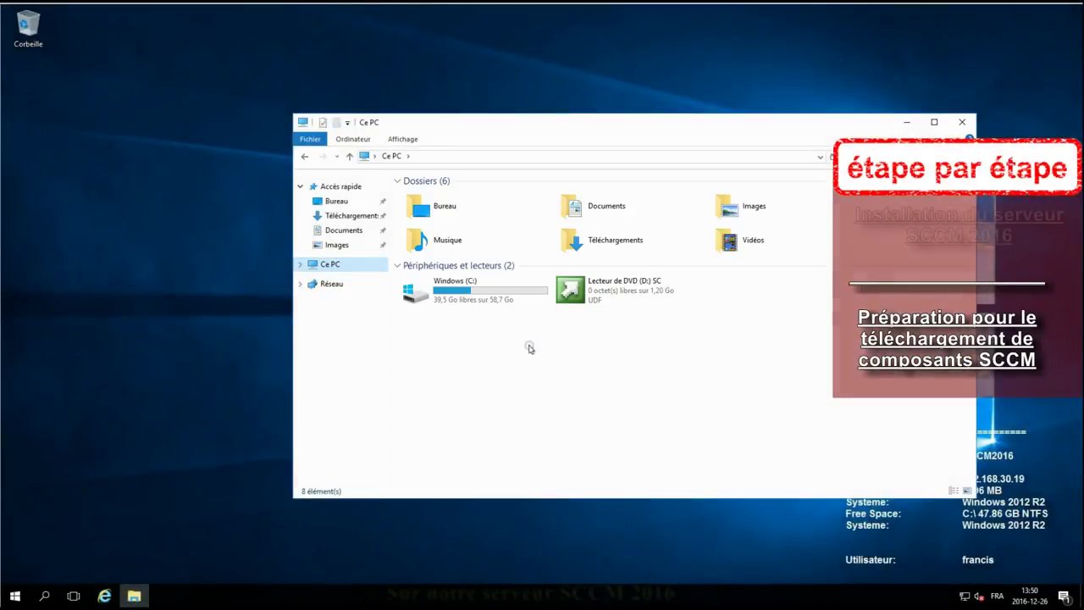
Step: Create an SCCMUpdates folder in C:\sources, then open the DVD drive (D:) from Ce PC
{"action": "double_click", "coordinate": [462, 288]}
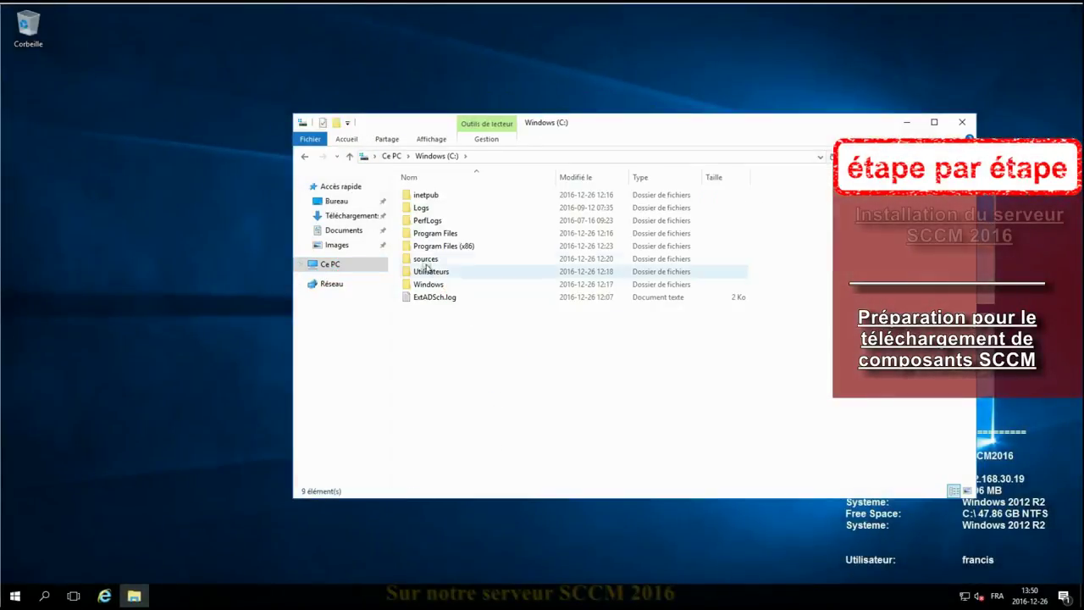
{"action": "double_click", "coordinate": [425, 260]}
{"action": "right_click", "coordinate": [443, 332]}
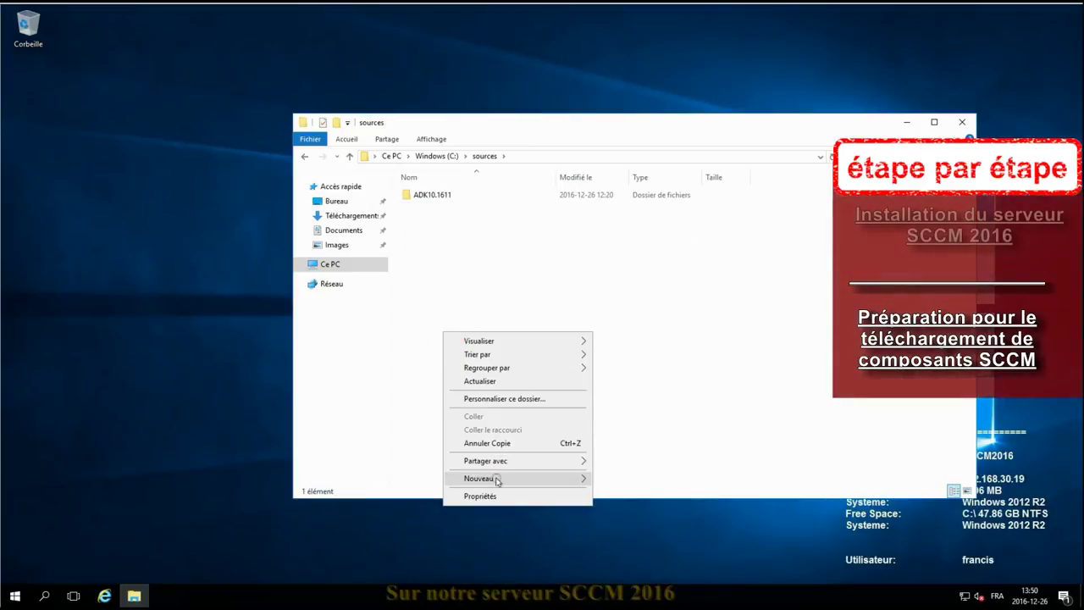
{"action": "left_click", "coordinate": [615, 479]}
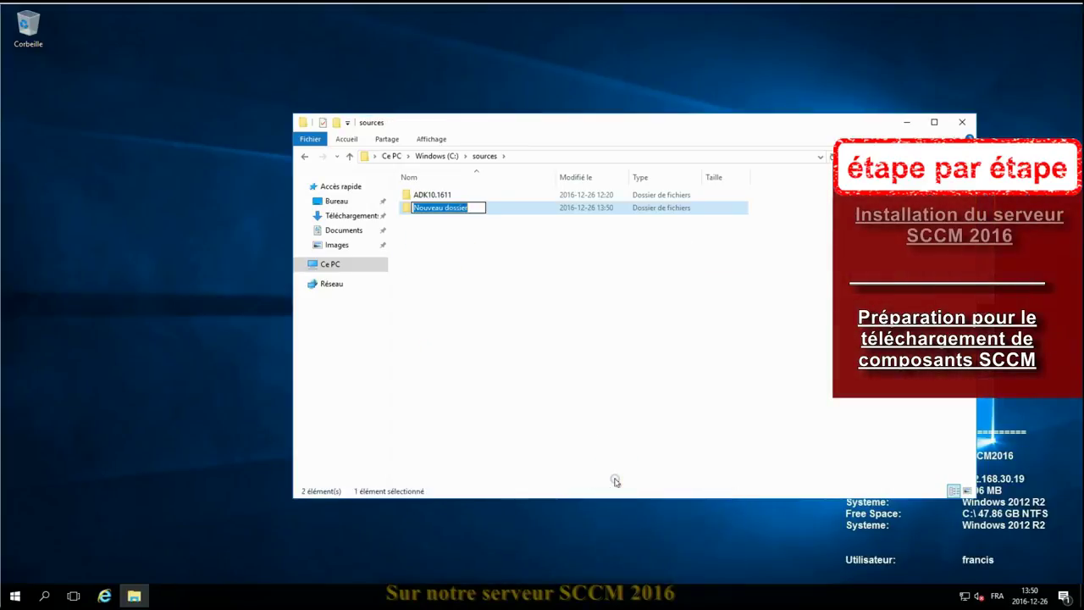
{"action": "type", "text": "SCCMU"}
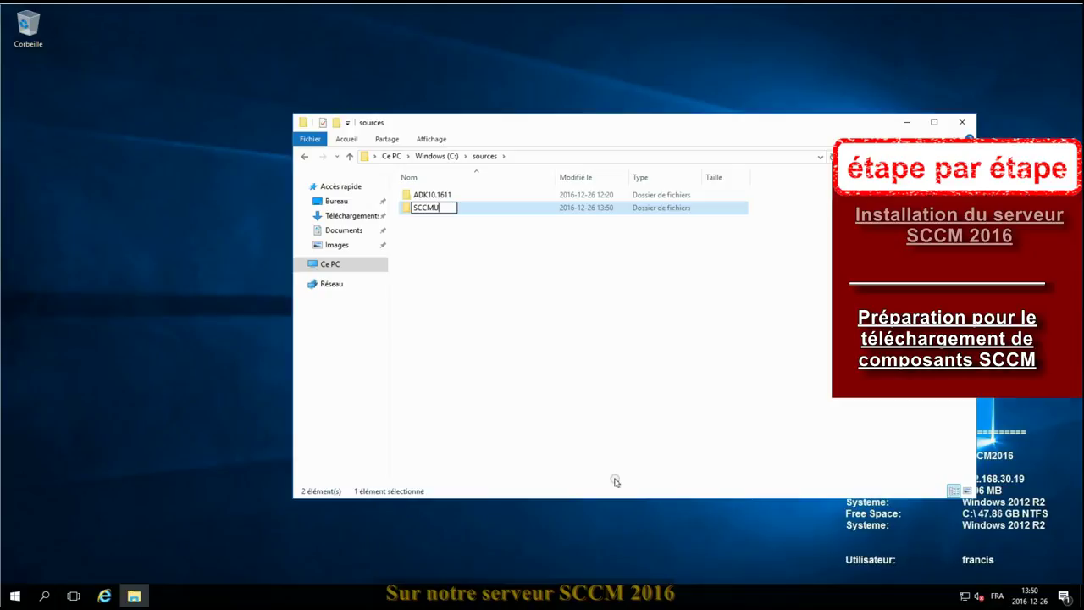
{"action": "type", "text": "pdate"}
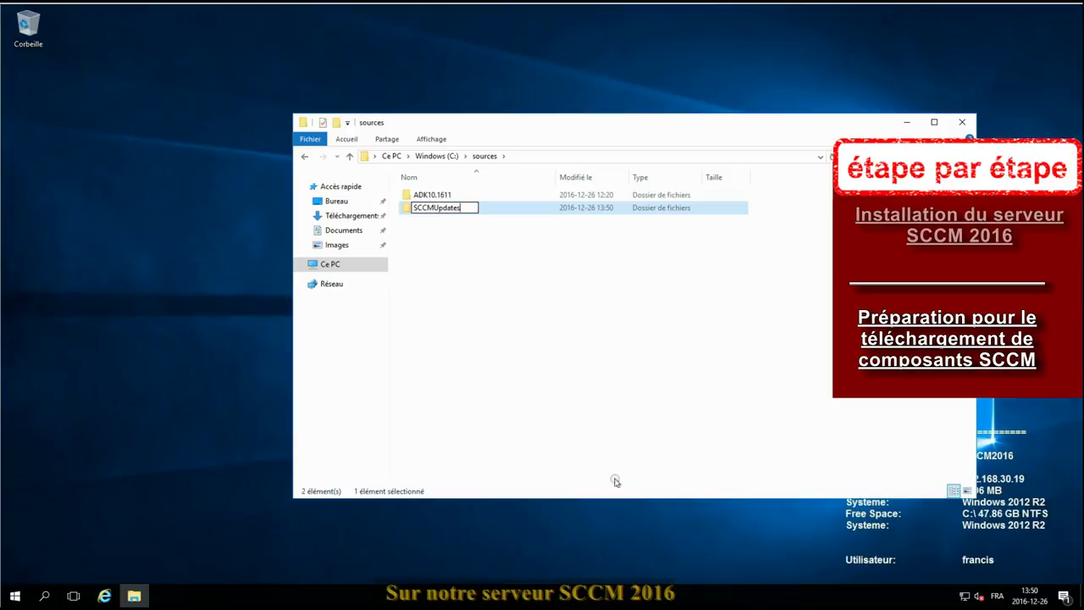
{"action": "type", "text": "s"}
{"action": "left_click", "coordinate": [615, 424]}
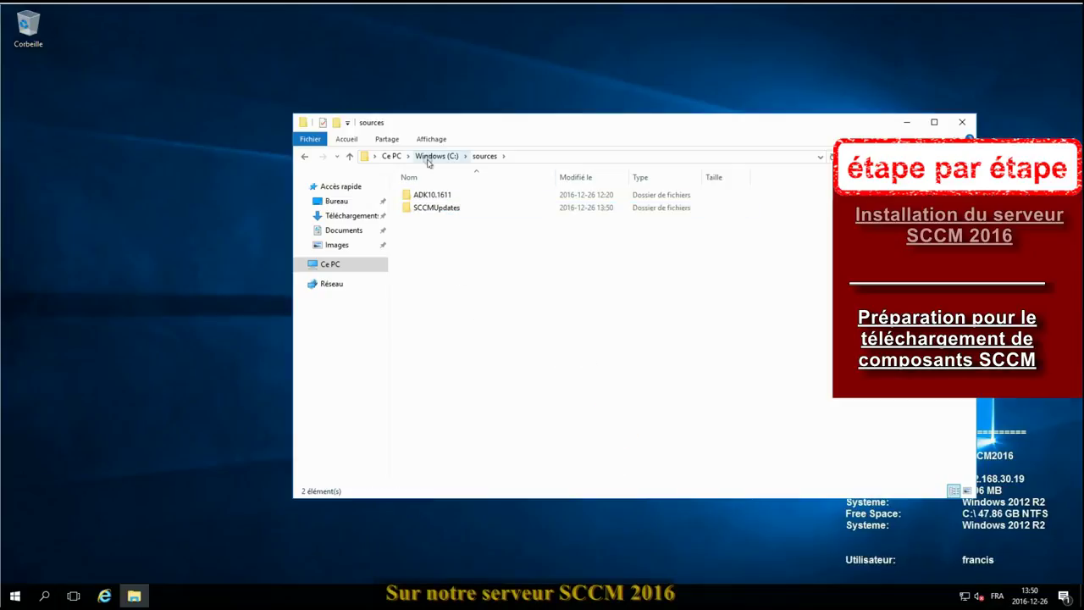
{"action": "left_click", "coordinate": [389, 156]}
{"action": "double_click", "coordinate": [631, 295]}
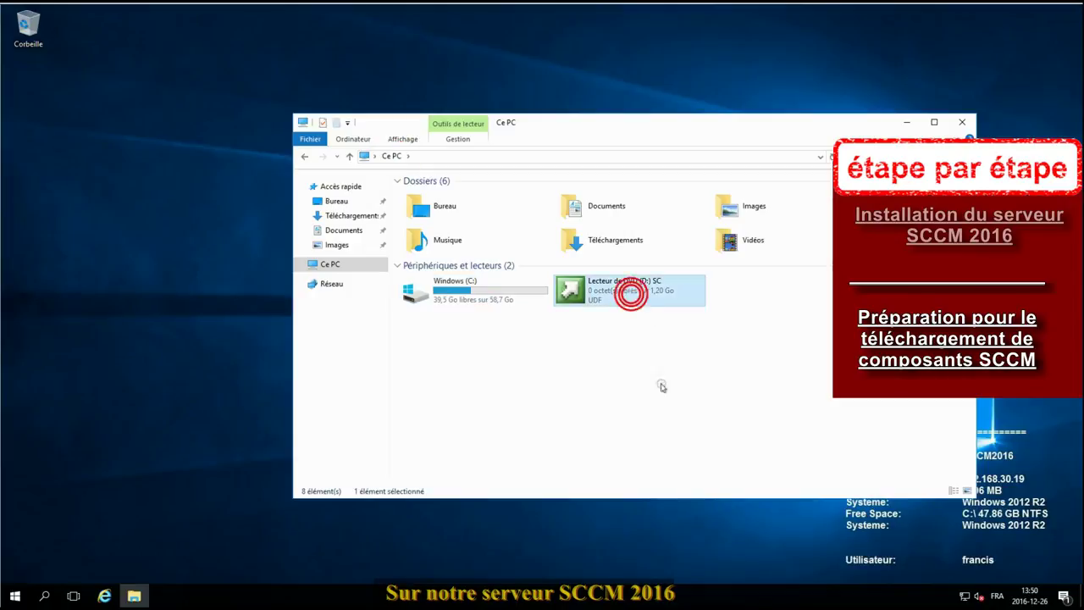
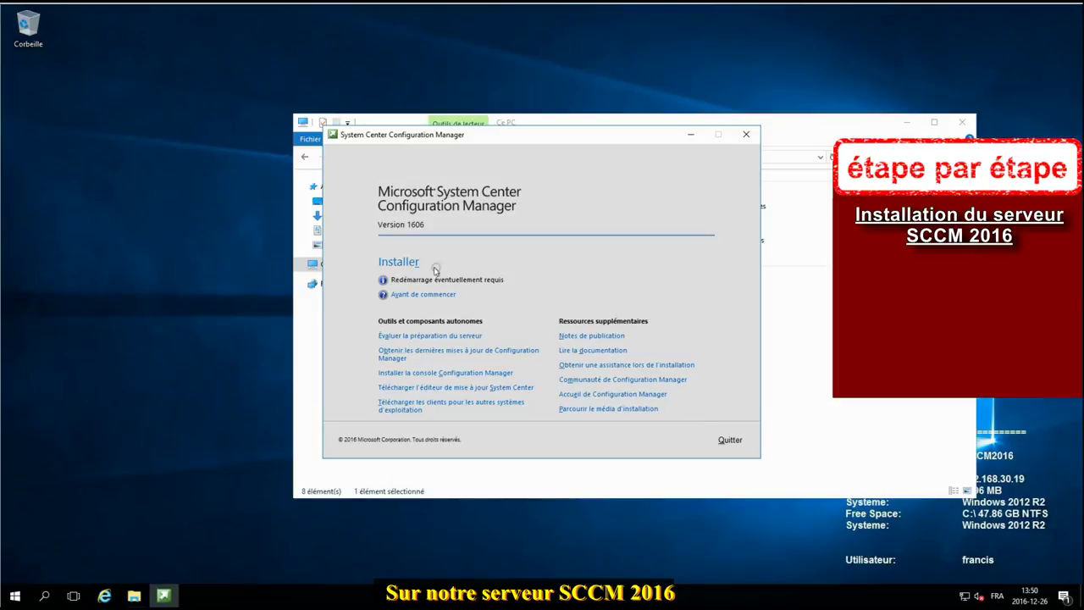
Step: Launch the Configuration Manager installer and approve the UAC prompt
{"action": "left_click", "coordinate": [392, 264]}
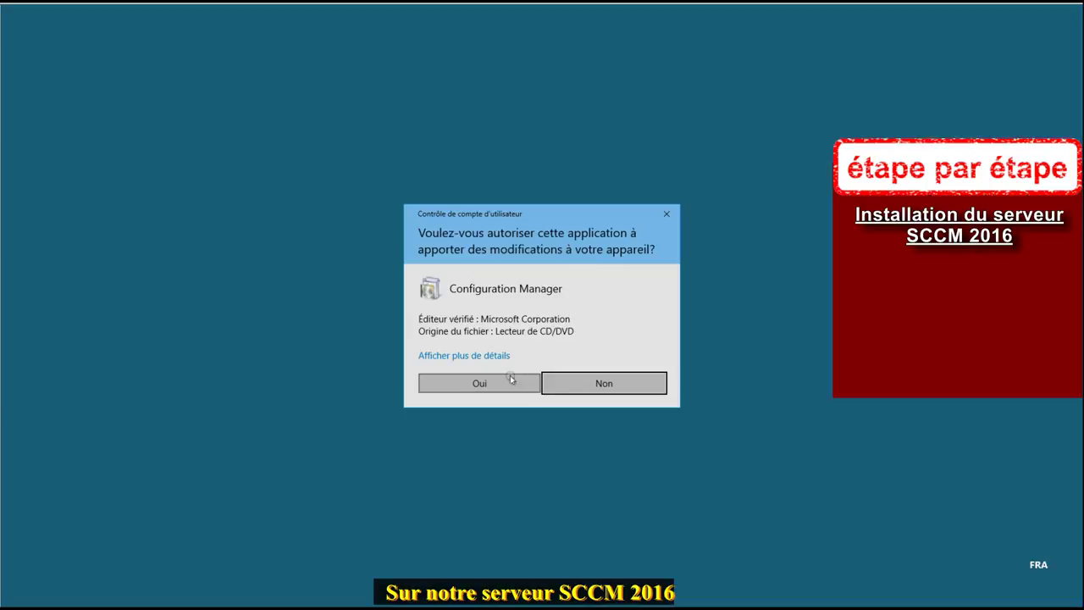
{"action": "left_click", "coordinate": [498, 381]}
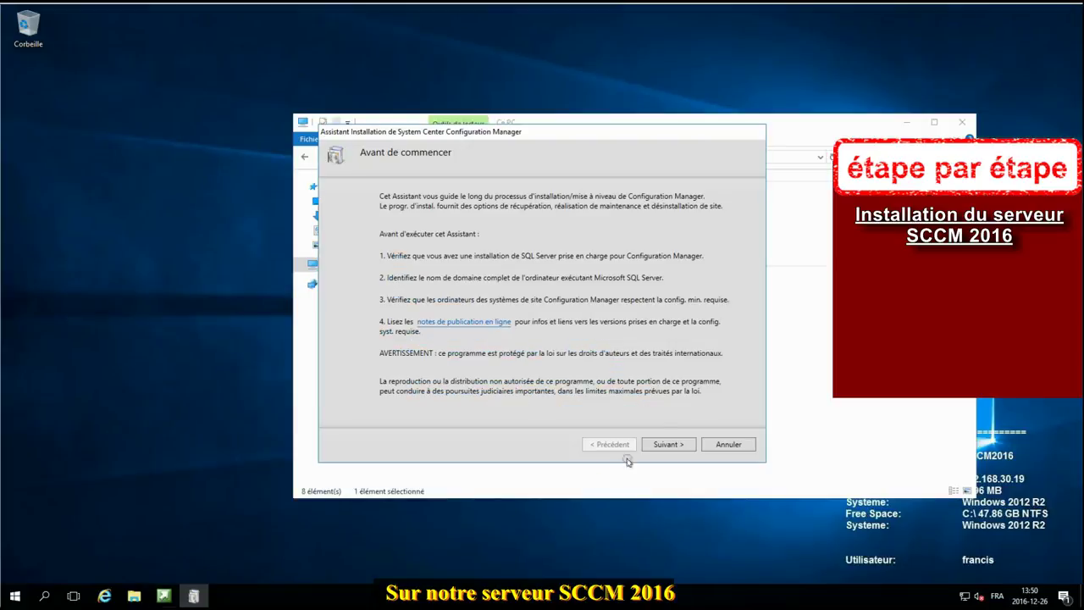
{"action": "left_click", "coordinate": [665, 444]}
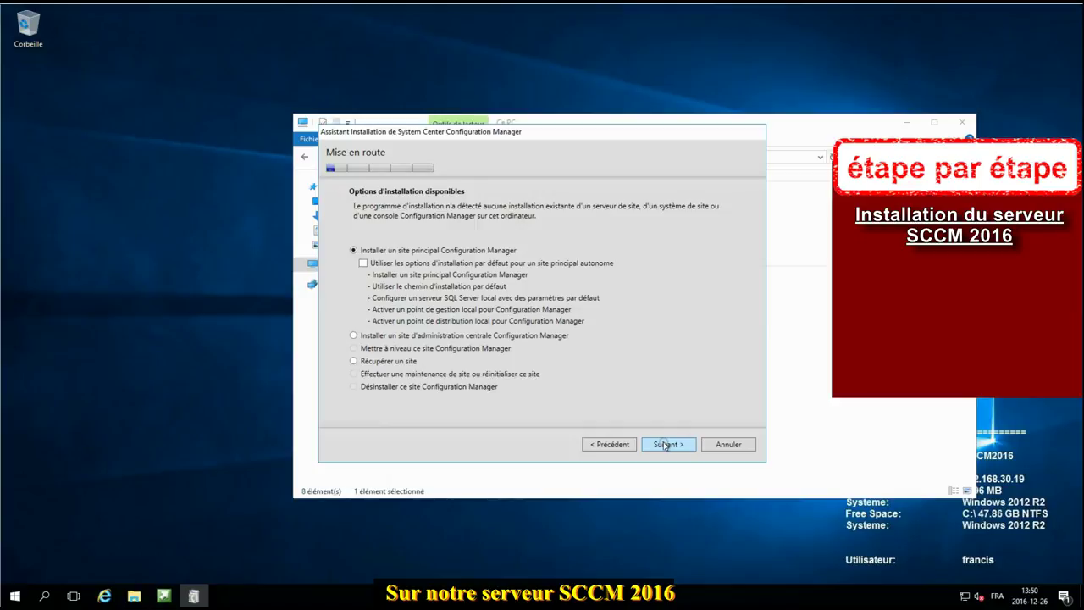
Step: Choose a primary site install without default options and enter the licensed product key
{"action": "left_click", "coordinate": [363, 263]}
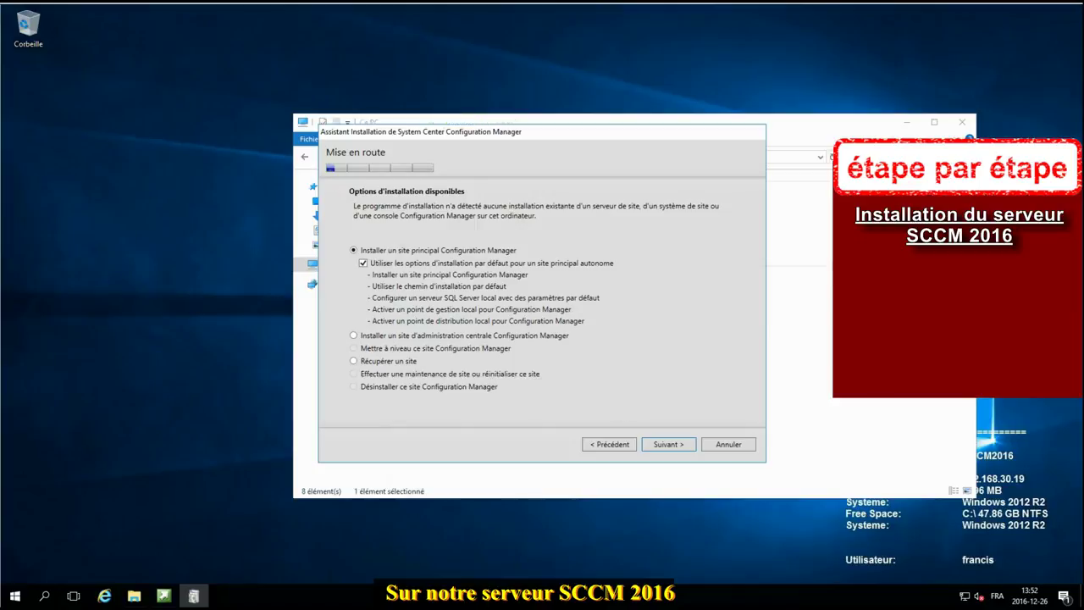
{"action": "left_click", "coordinate": [362, 264]}
{"action": "left_click", "coordinate": [668, 445]}
{"action": "key", "text": "ctrl+v"}
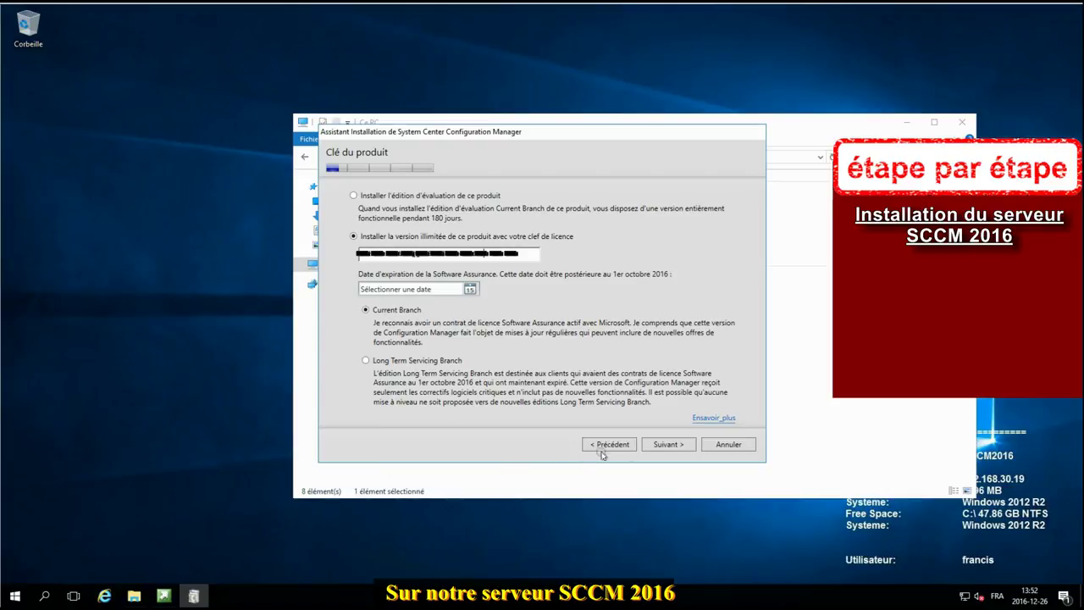
{"action": "left_click", "coordinate": [659, 447]}
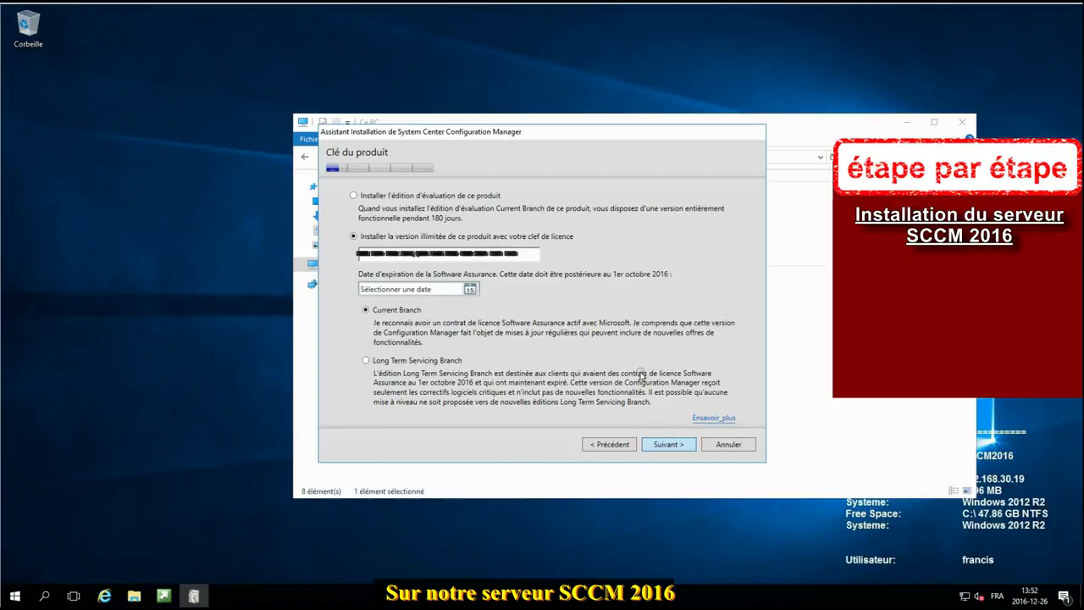
Step: Accept the Configuration Manager, SQL Server Express, Native Client and Silverlight licence terms
{"action": "left_click", "coordinate": [362, 244]}
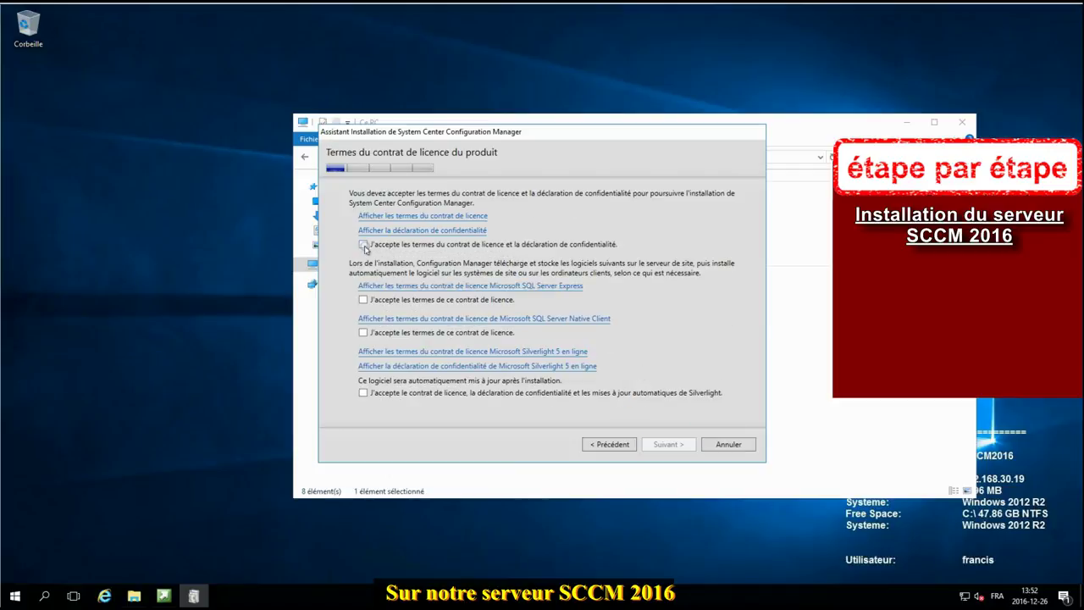
{"action": "left_click", "coordinate": [363, 300]}
{"action": "left_click", "coordinate": [361, 333]}
{"action": "left_click", "coordinate": [363, 393]}
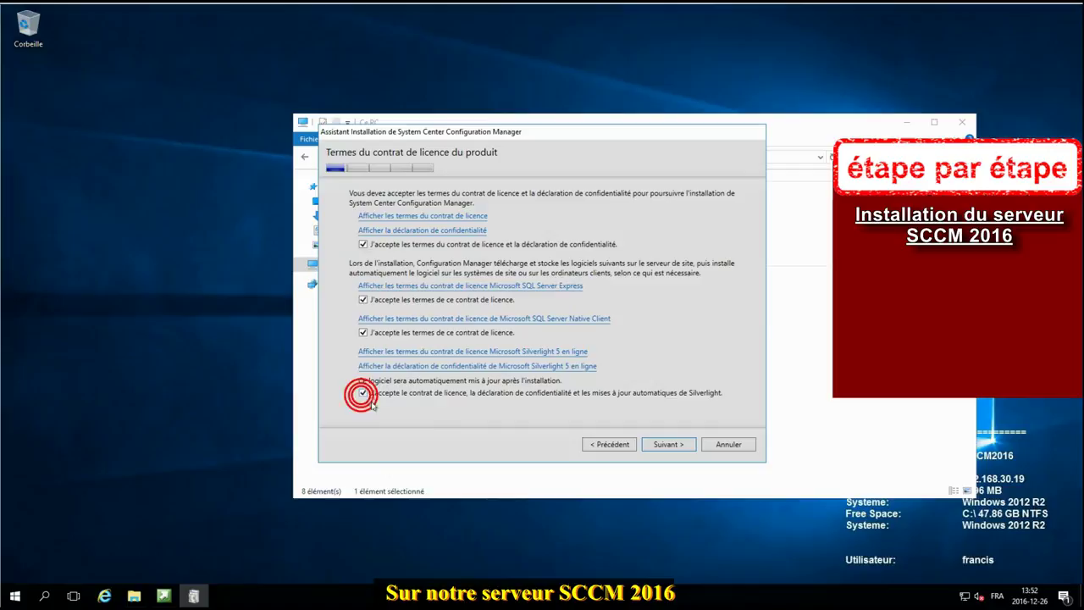
Step: Download the required setup files to C:\sources\SCCMUpdates
{"action": "left_click", "coordinate": [667, 447]}
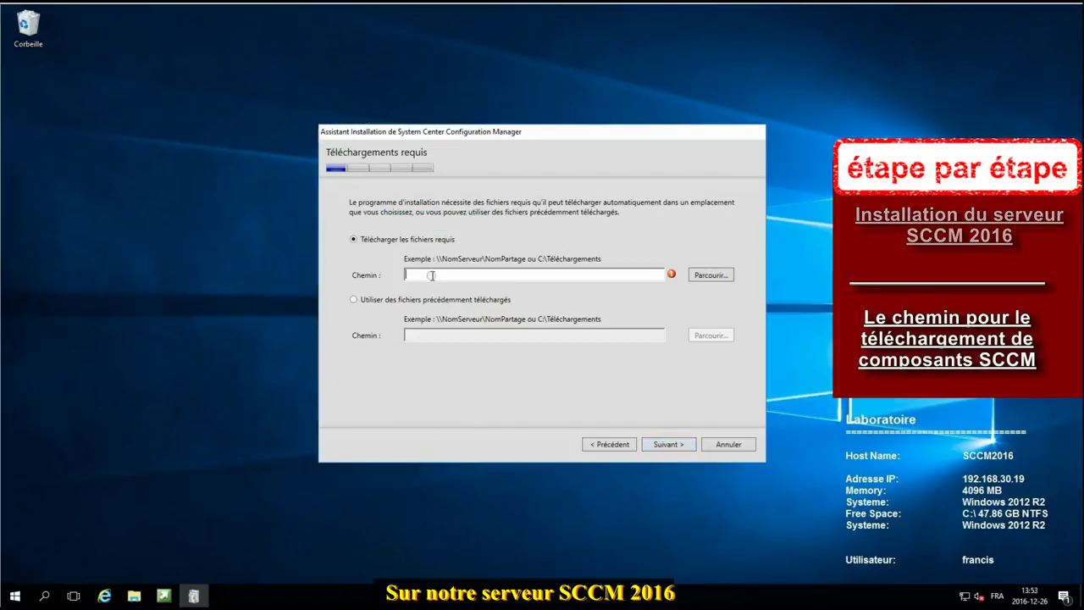
{"action": "type", "text": "C:\\sources\\SCCMUpdates"}
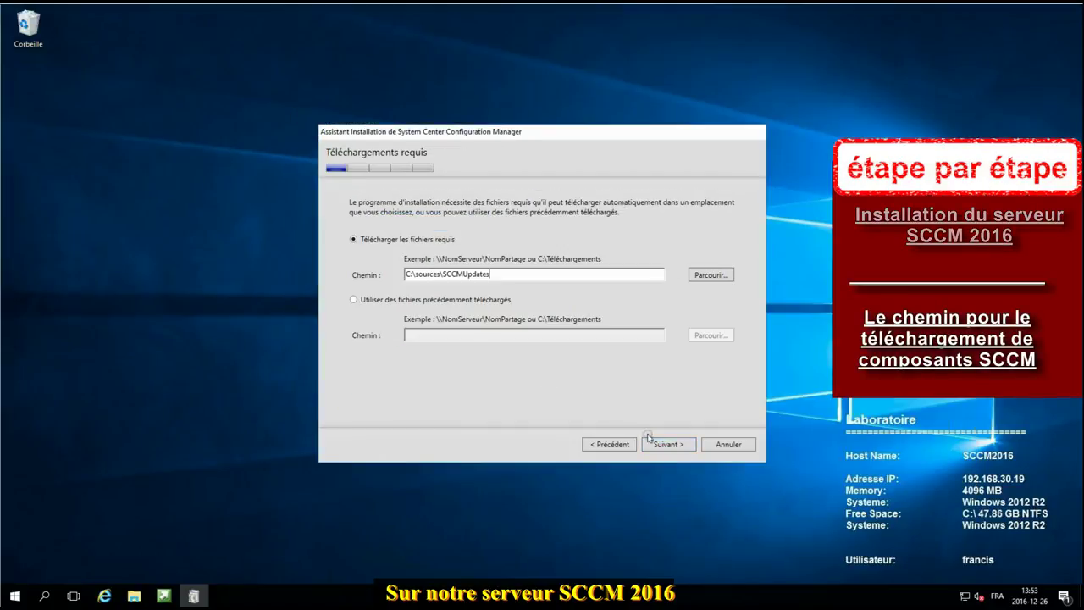
{"action": "left_click", "coordinate": [668, 446]}
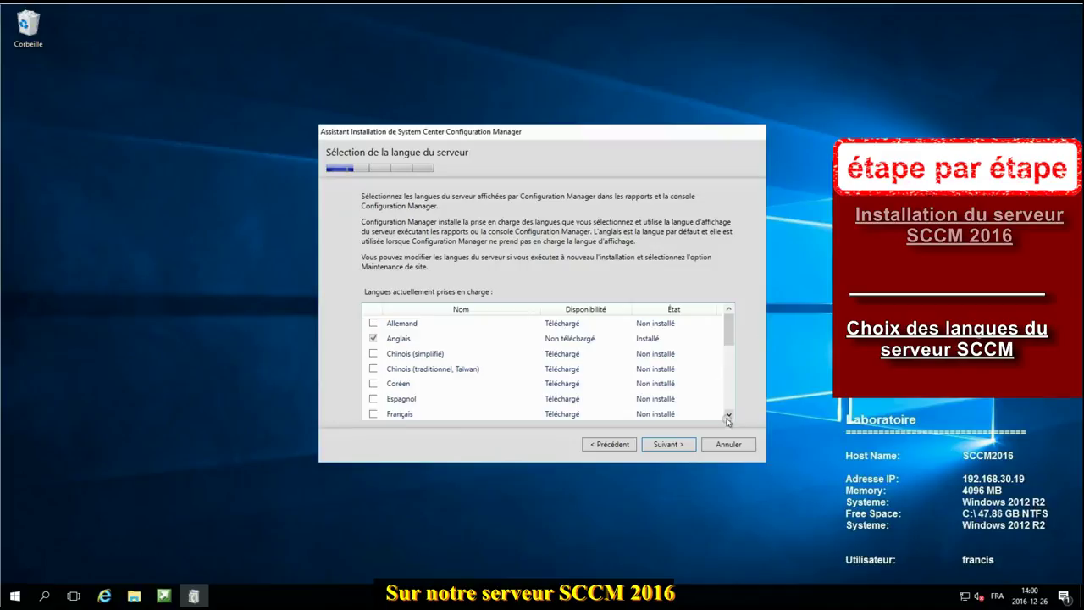
Step: Add Français as a server language
{"action": "left_click", "coordinate": [728, 417]}
{"action": "left_click", "coordinate": [373, 399]}
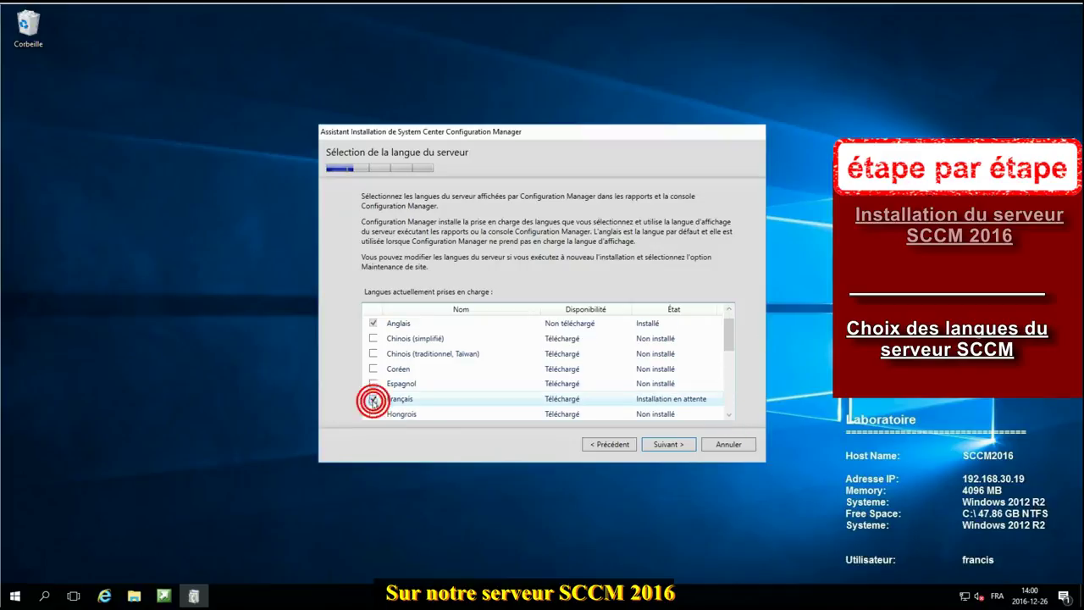
{"action": "left_click", "coordinate": [668, 444]}
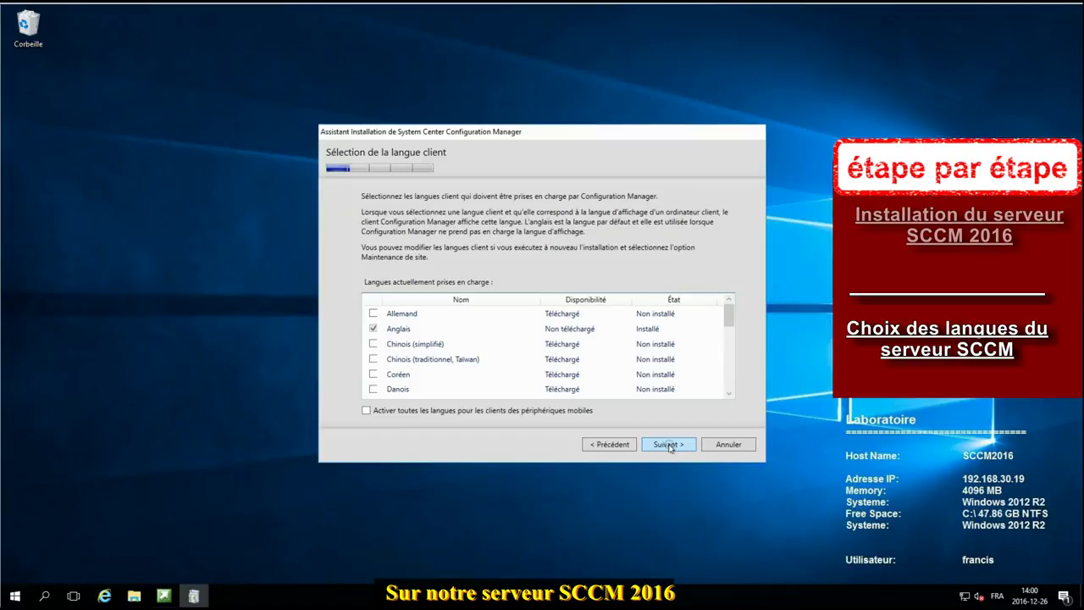
Step: Add Français as a client language
{"action": "left_click", "coordinate": [729, 393]}
{"action": "left_click", "coordinate": [729, 393]}
{"action": "left_click", "coordinate": [730, 394]}
{"action": "left_click", "coordinate": [729, 394]}
{"action": "left_click", "coordinate": [373, 374]}
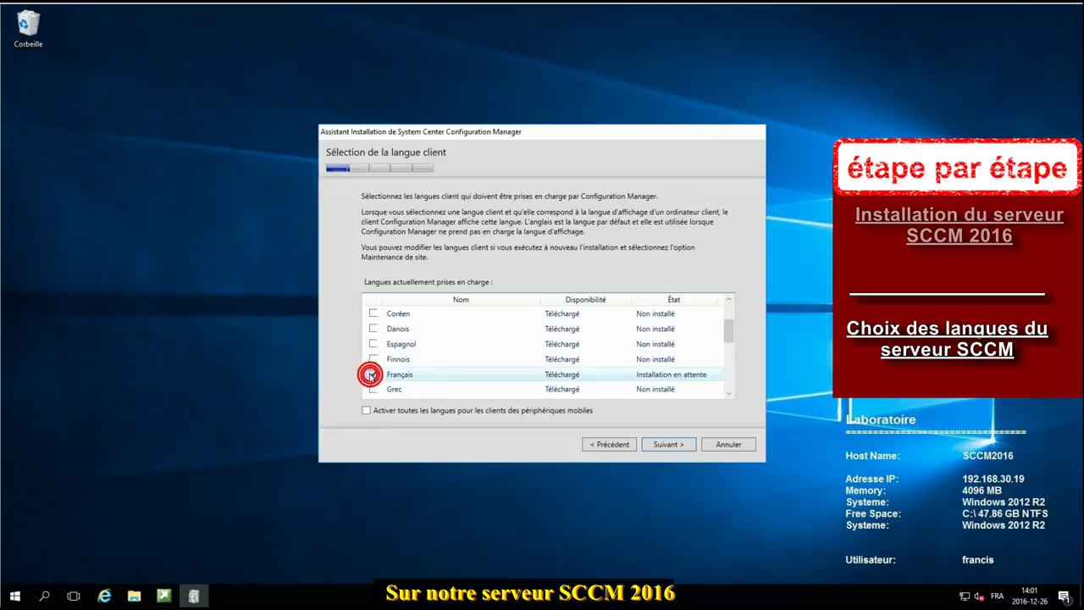
{"action": "left_click", "coordinate": [668, 444]}
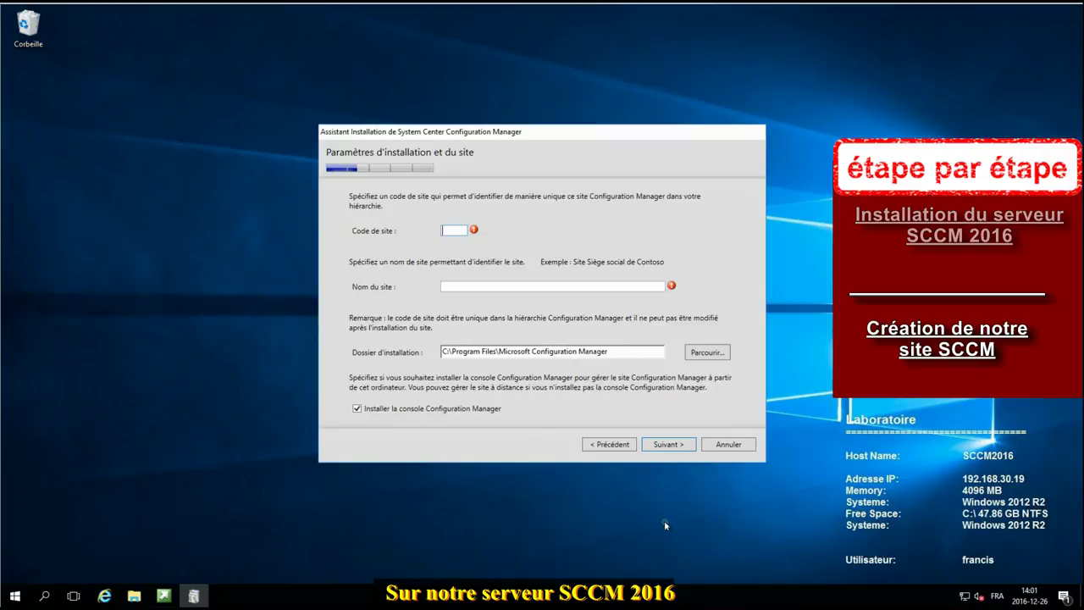
Step: Enter site code 075 and site name Laboratoire
{"action": "type", "text": "075"}
{"action": "left_click", "coordinate": [520, 286]}
{"action": "type", "text": "Lab"}
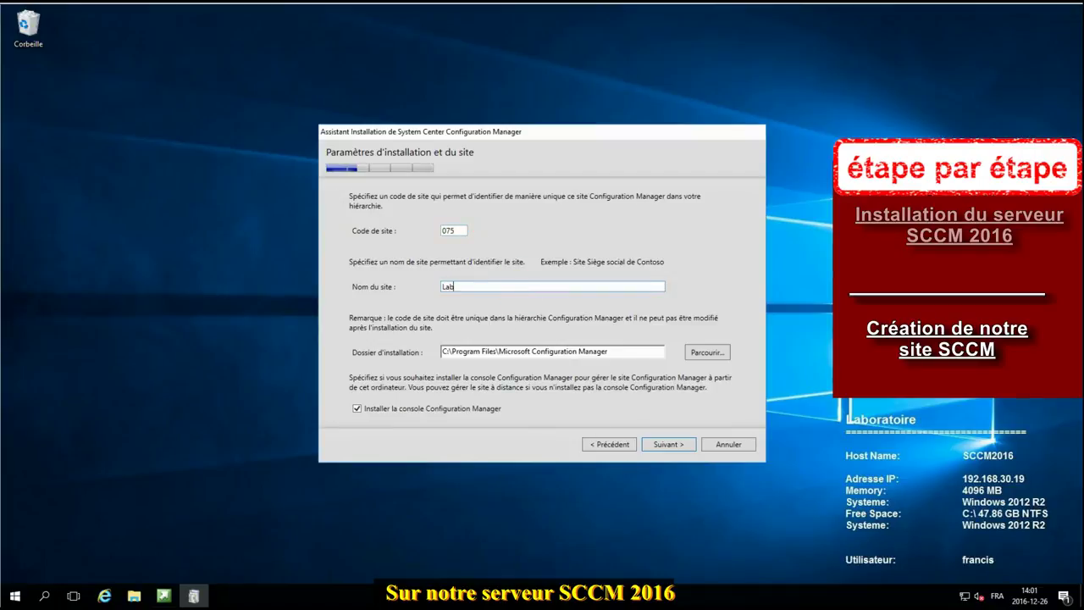
{"action": "type", "text": "oratoire"}
{"action": "left_click", "coordinate": [668, 446]}
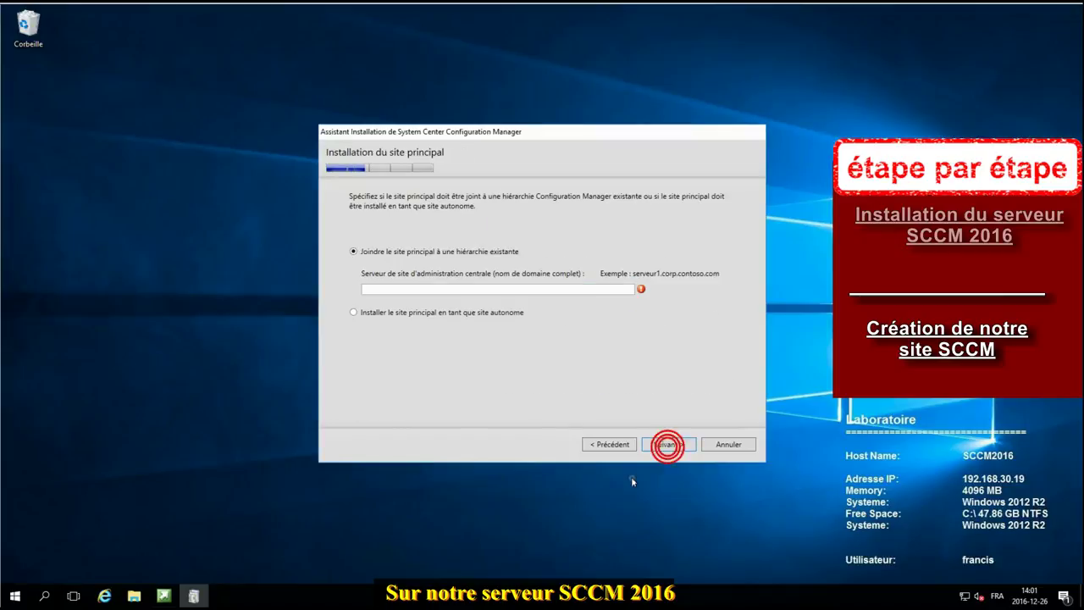
Step: Install the site as a standalone primary site and confirm the choice
{"action": "left_click", "coordinate": [471, 313]}
{"action": "left_click", "coordinate": [680, 451]}
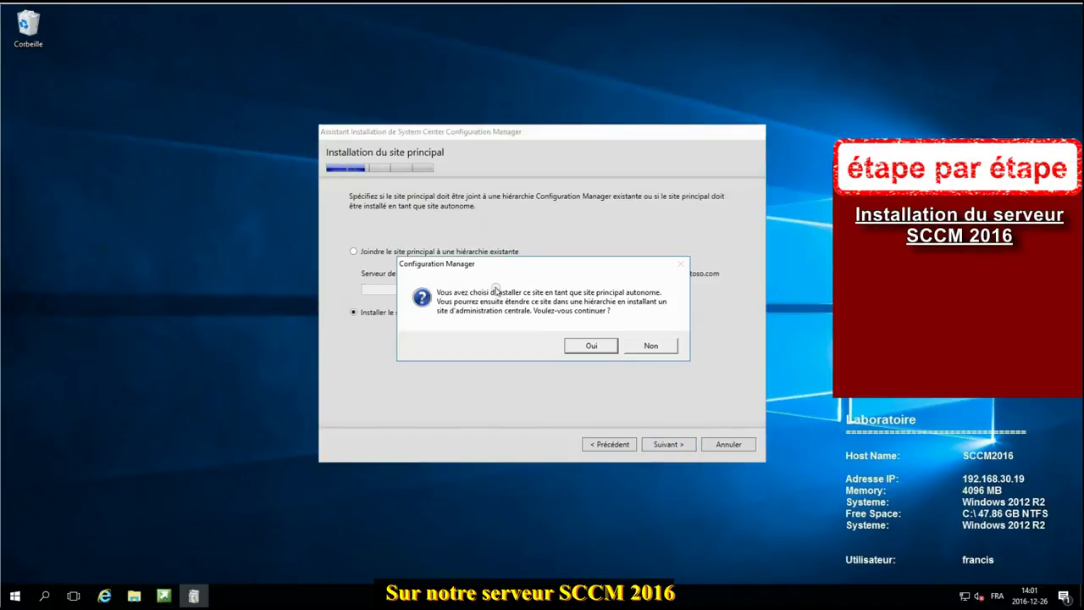
{"action": "left_click", "coordinate": [597, 340]}
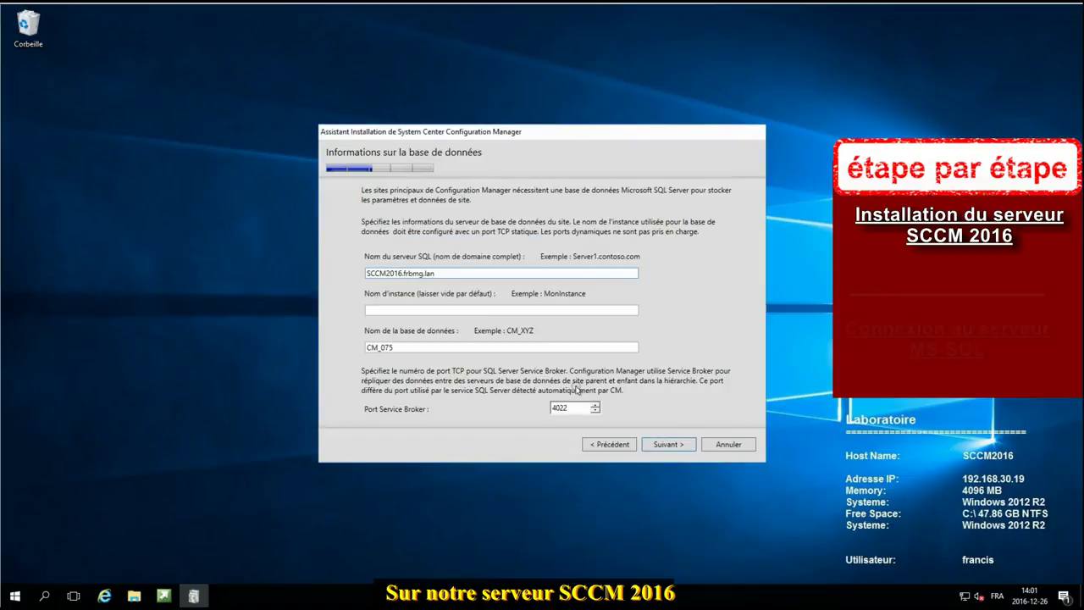
Step: Set the database server to SQL with database CM_075, keeping the D:\SQL data and log paths
{"action": "left_click_drag", "start_coordinate": [402, 272], "coordinate": [341, 274]}
{"action": "key", "text": "BackSpace"}
{"action": "type", "text": "SQL"}
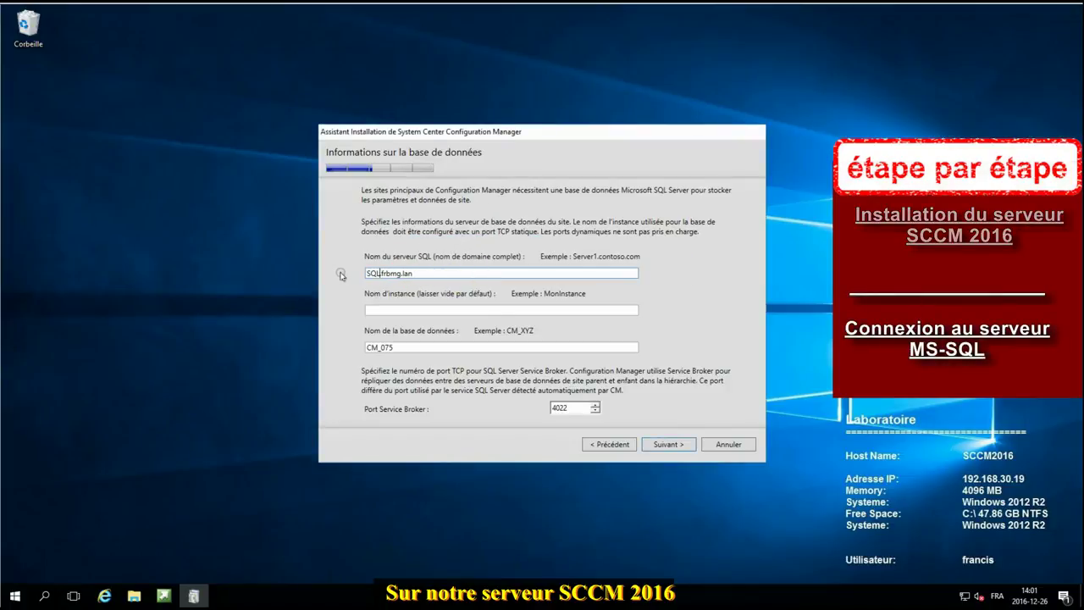
{"action": "left_click", "coordinate": [417, 344]}
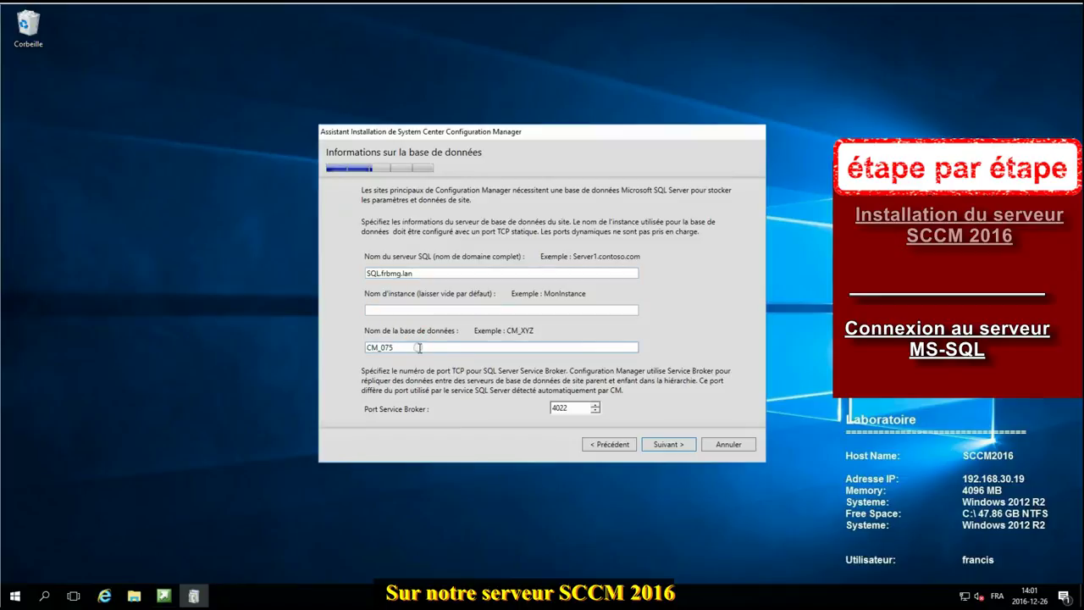
{"action": "left_click", "coordinate": [668, 443]}
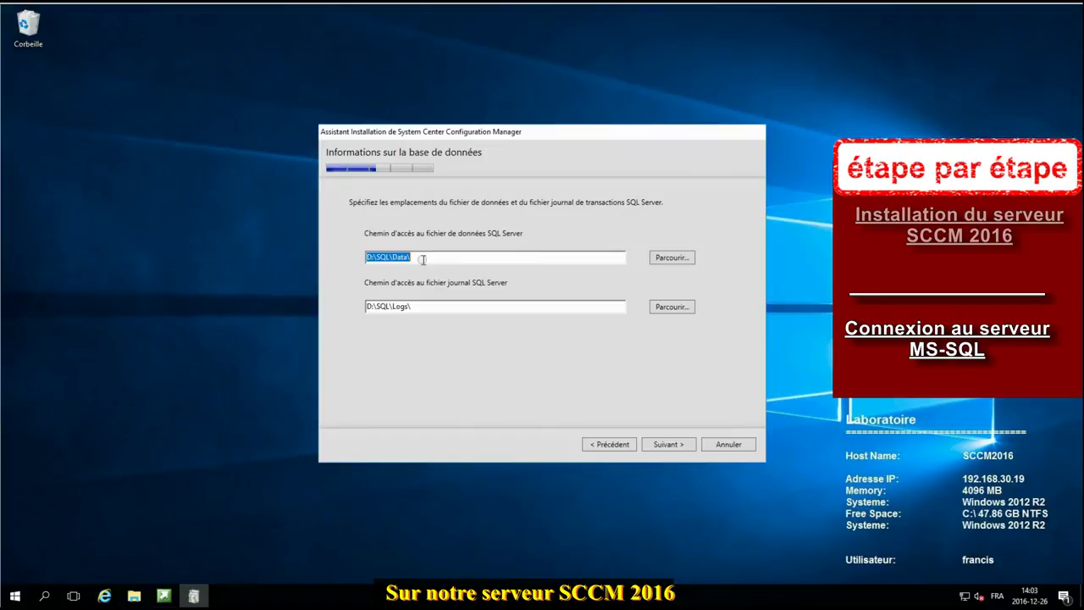
{"action": "left_click", "coordinate": [670, 444]}
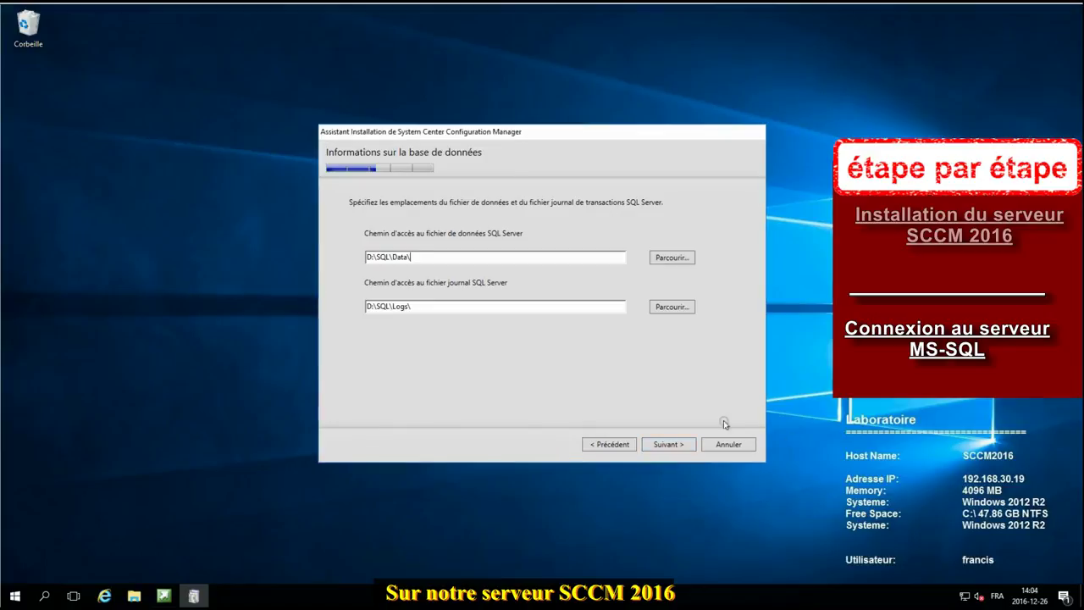
{"action": "left_click", "coordinate": [682, 444]}
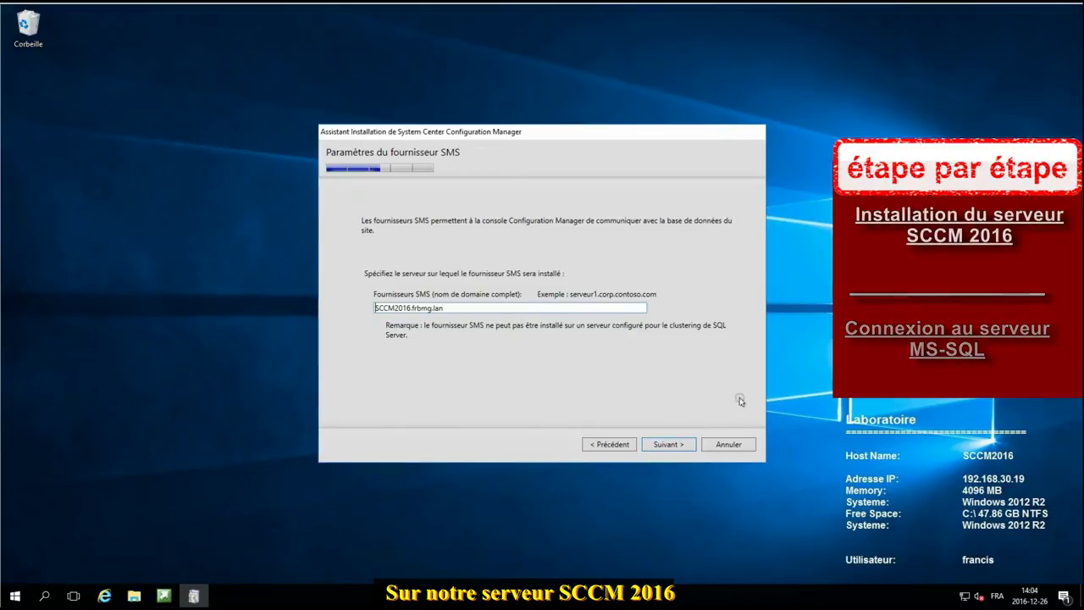
Step: Accept the SMS provider, configure communication per site role, and keep management and distribution points
{"action": "left_click", "coordinate": [669, 446]}
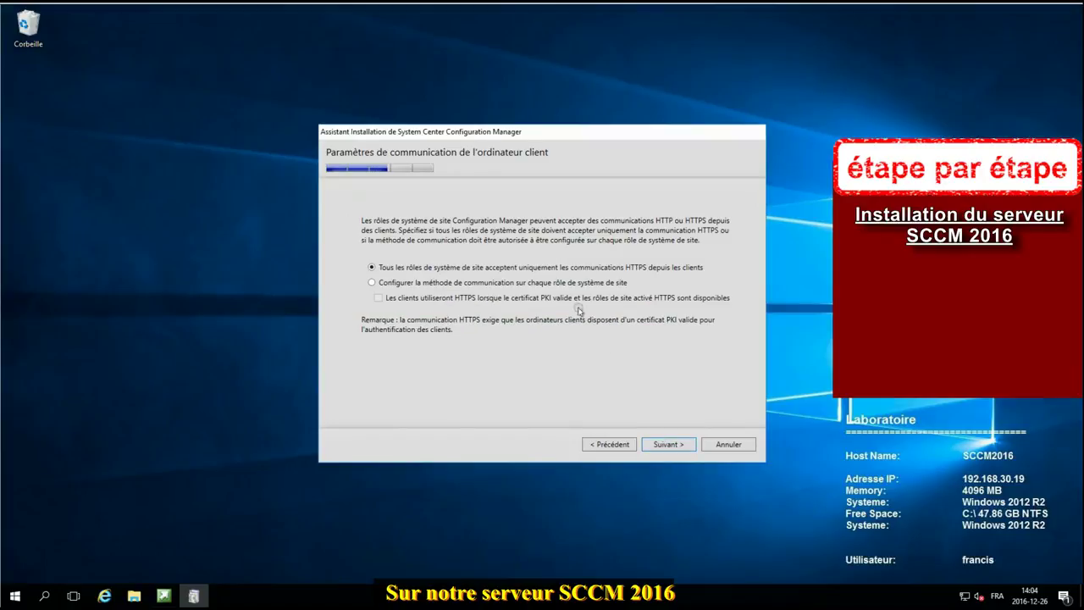
{"action": "left_click", "coordinate": [543, 283]}
{"action": "left_click", "coordinate": [678, 443]}
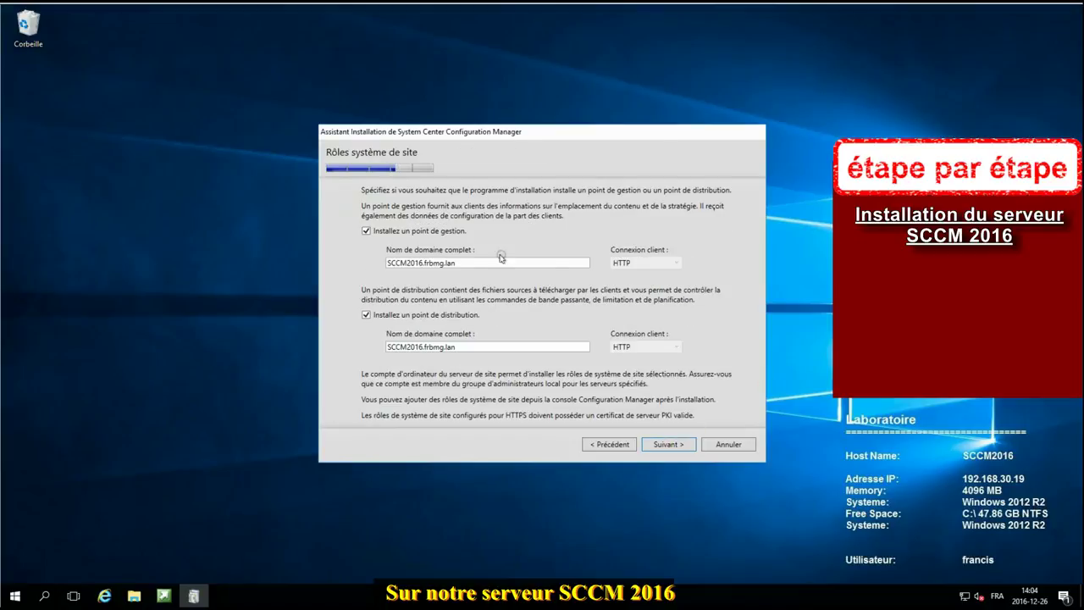
{"action": "left_click", "coordinate": [683, 444]}
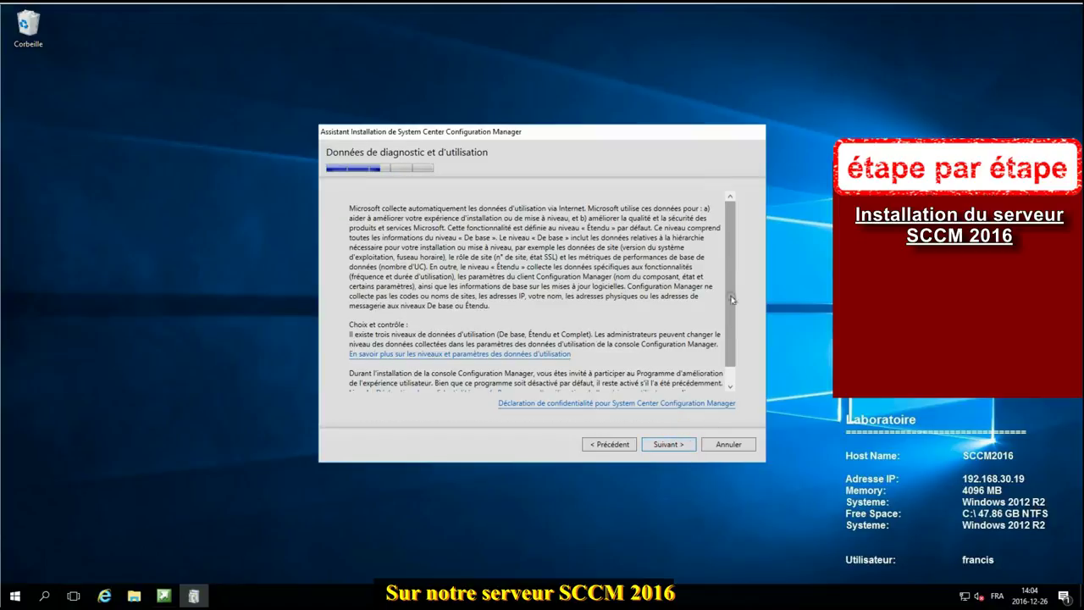
{"action": "left_click_drag", "start_coordinate": [728, 249], "coordinate": [728, 314]}
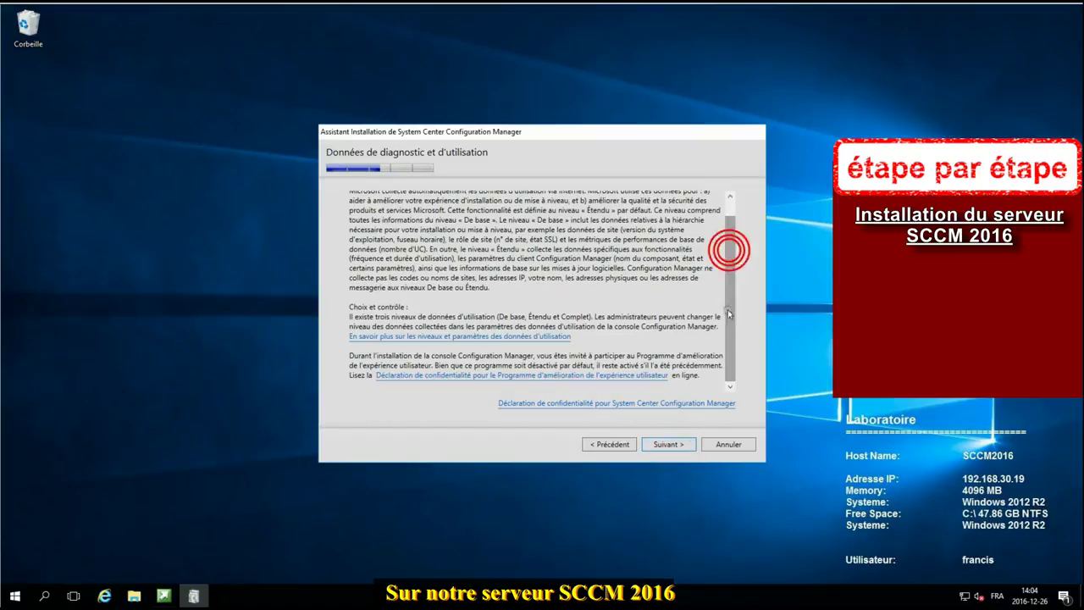
{"action": "left_click", "coordinate": [668, 449]}
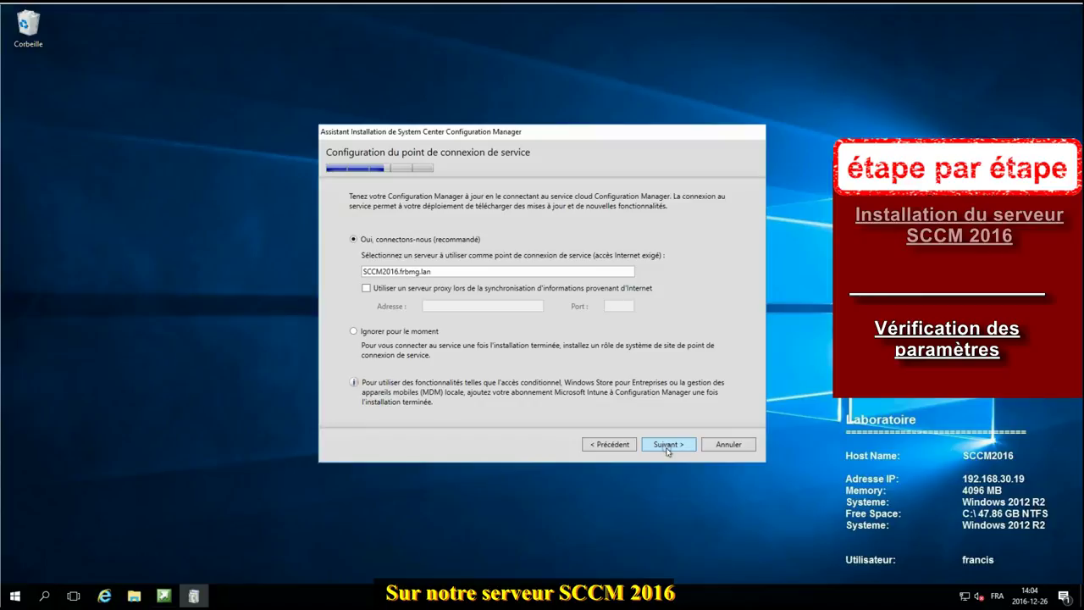
Step: Accept the service connection point and summary, then start installation after the prerequisite warnings
{"action": "left_click", "coordinate": [668, 449]}
{"action": "left_click", "coordinate": [667, 447]}
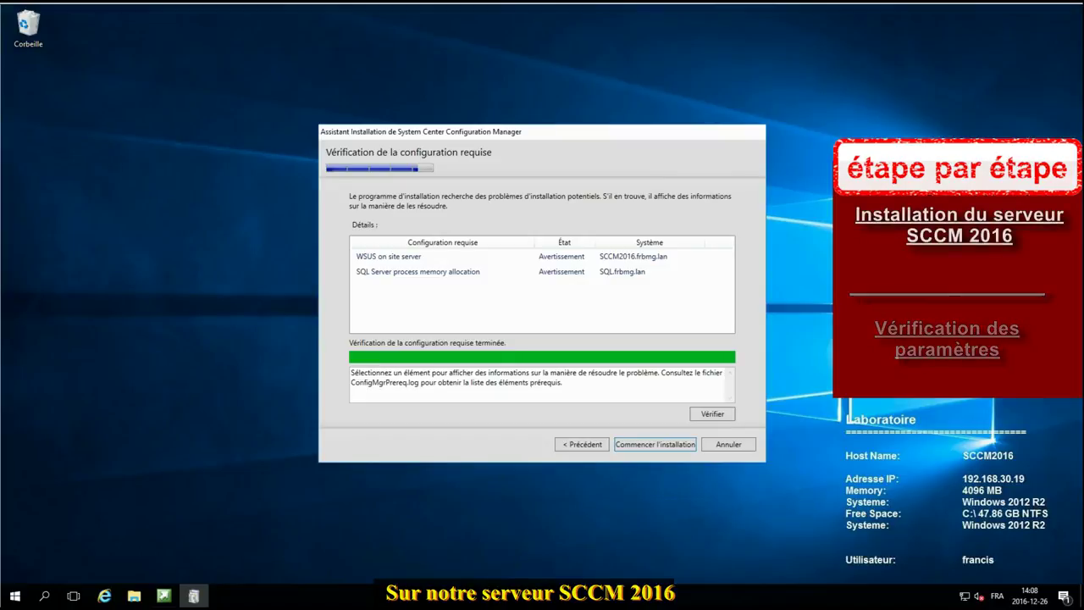
{"action": "left_click", "coordinate": [645, 444]}
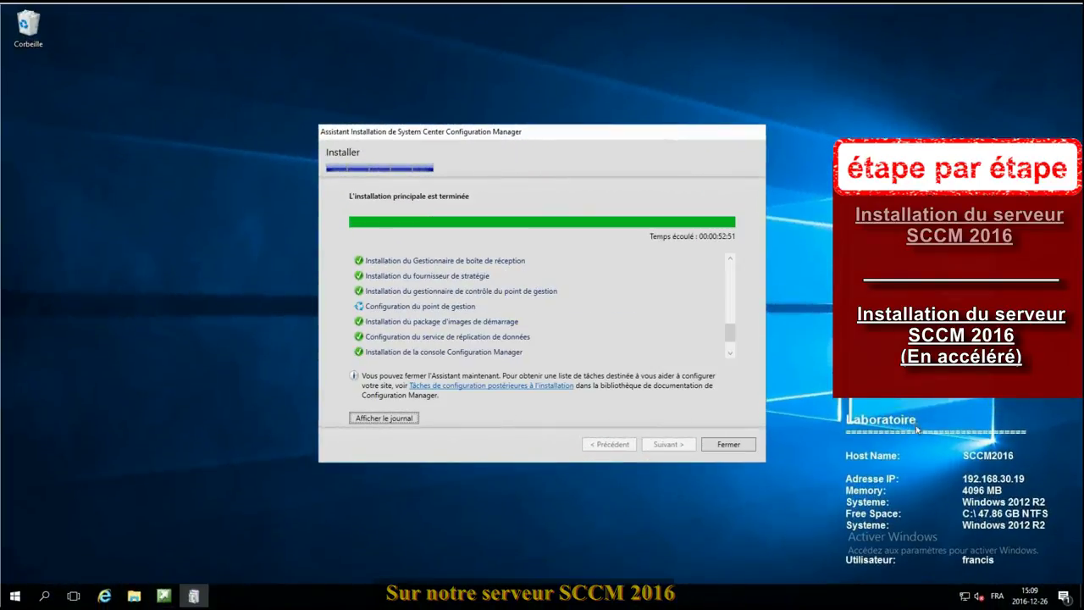
Step: Close the finished installation wizard and quit the Configuration Manager launcher
{"action": "left_click_drag", "start_coordinate": [734, 327], "coordinate": [734, 330]}
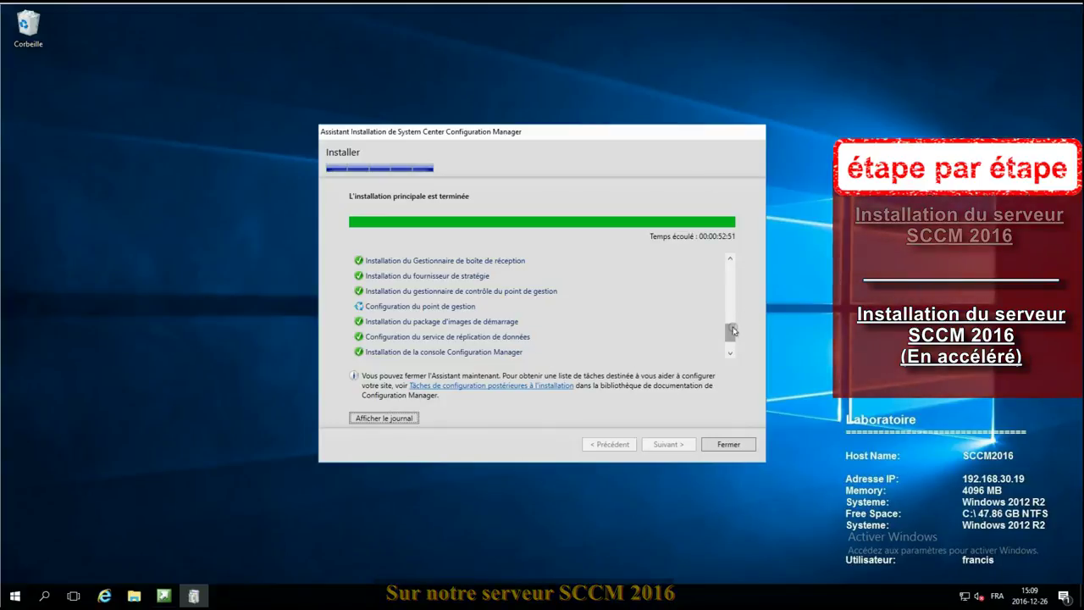
{"action": "left_click", "coordinate": [730, 444]}
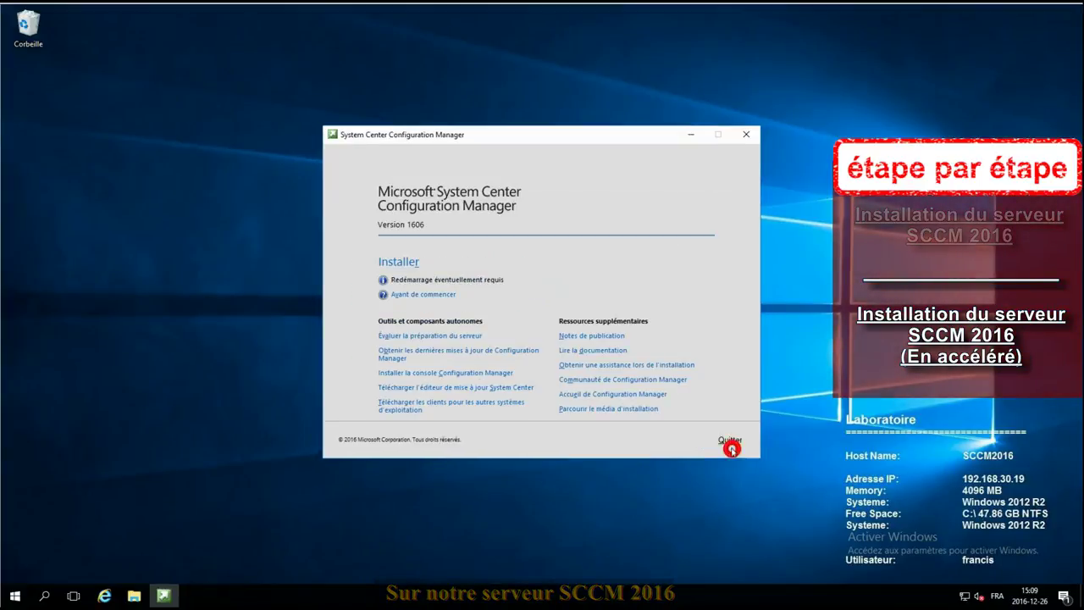
{"action": "left_click", "coordinate": [730, 439]}
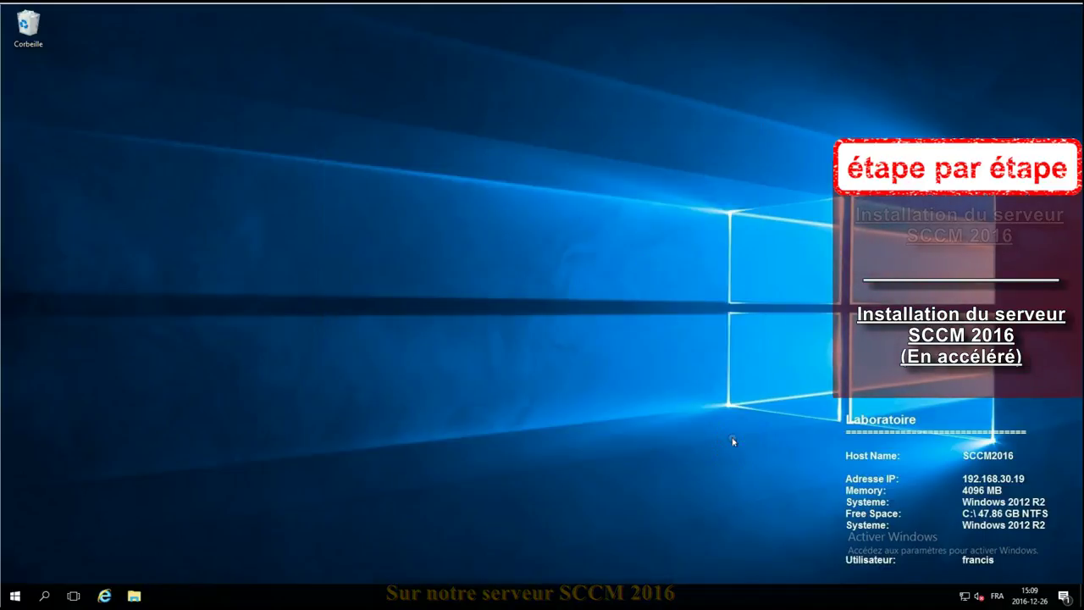